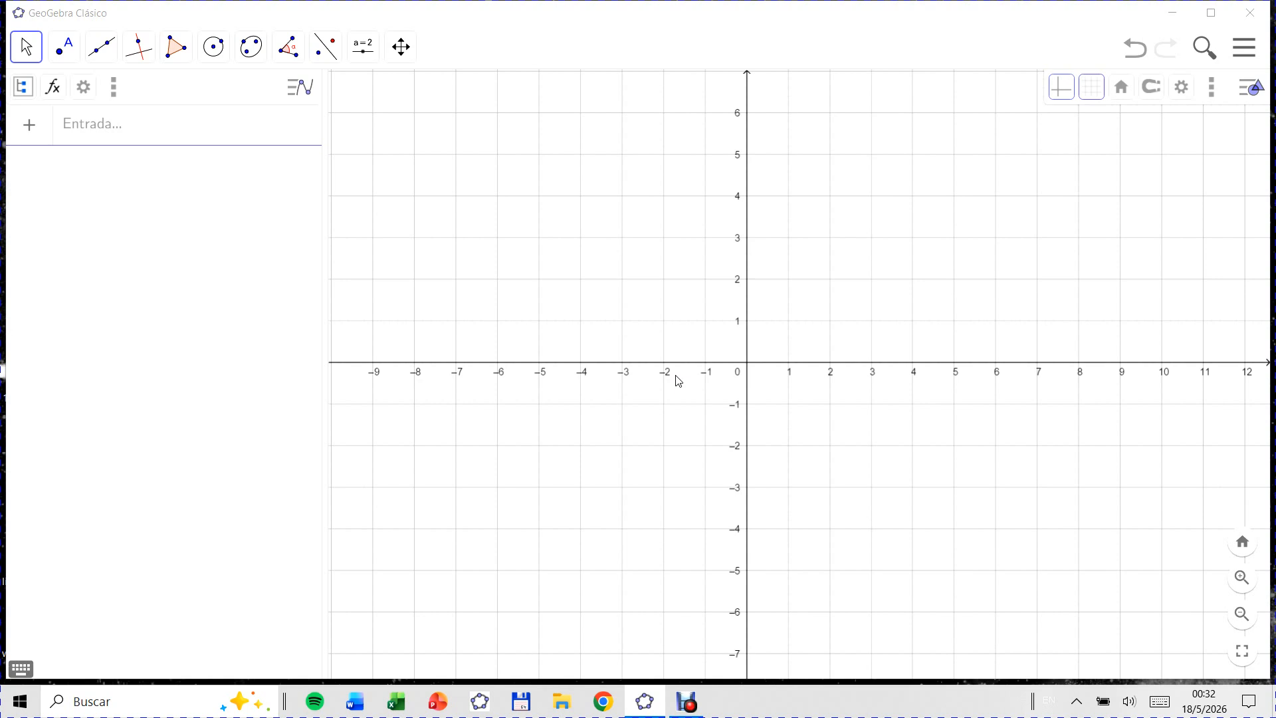
Step: Define three number sliders in the algebra list: n_1 = 1, n_2 = 1 and e = 1
click(106, 129)
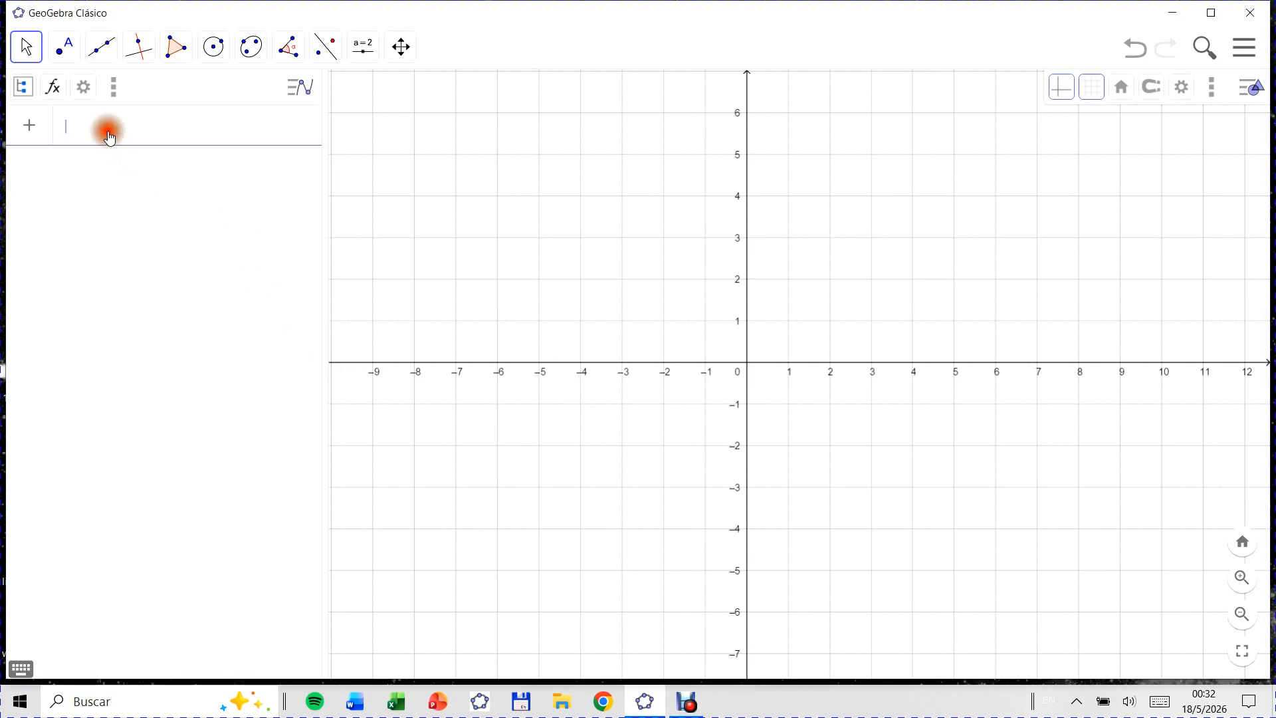
click(154, 154)
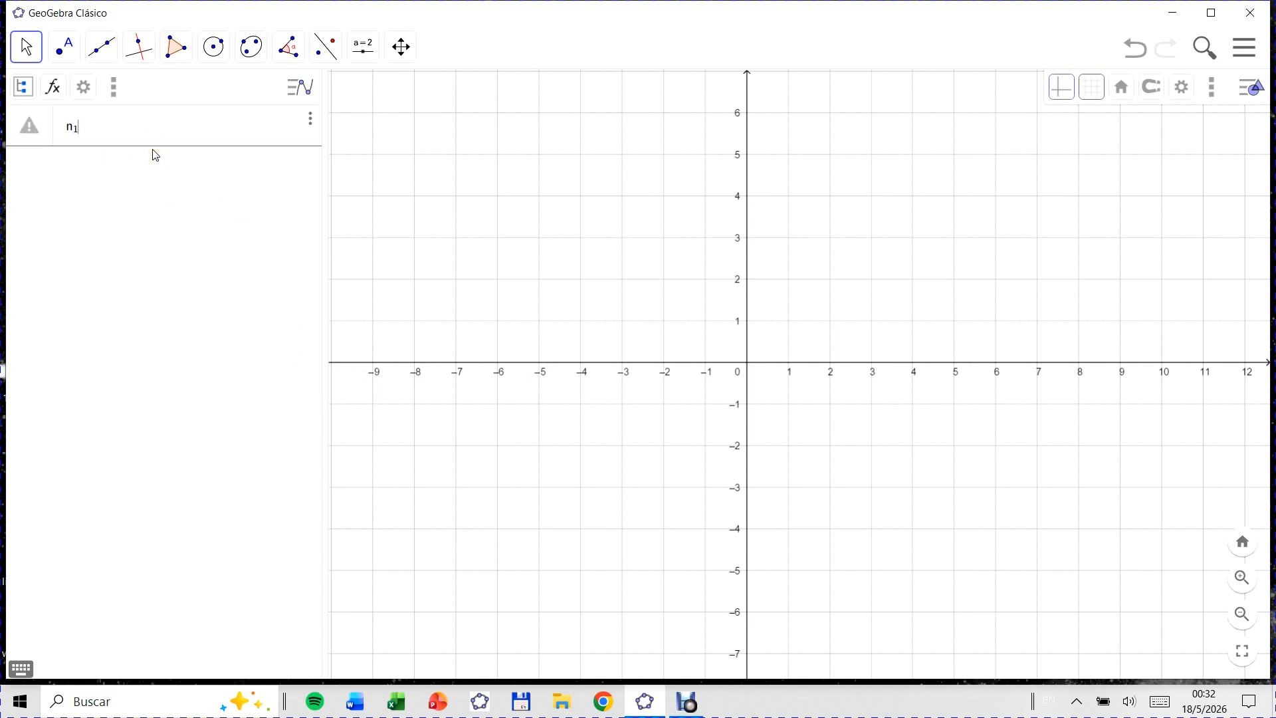
text(n_1=1)
key(Return)
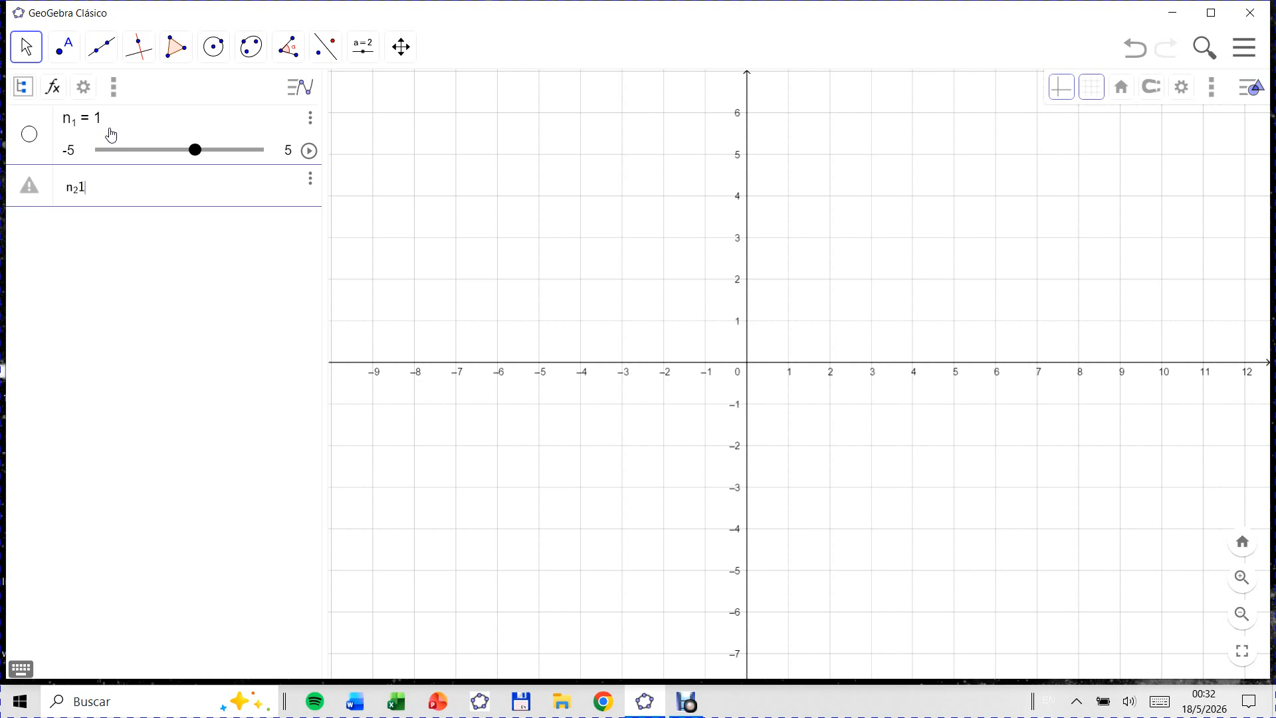
key(Return)
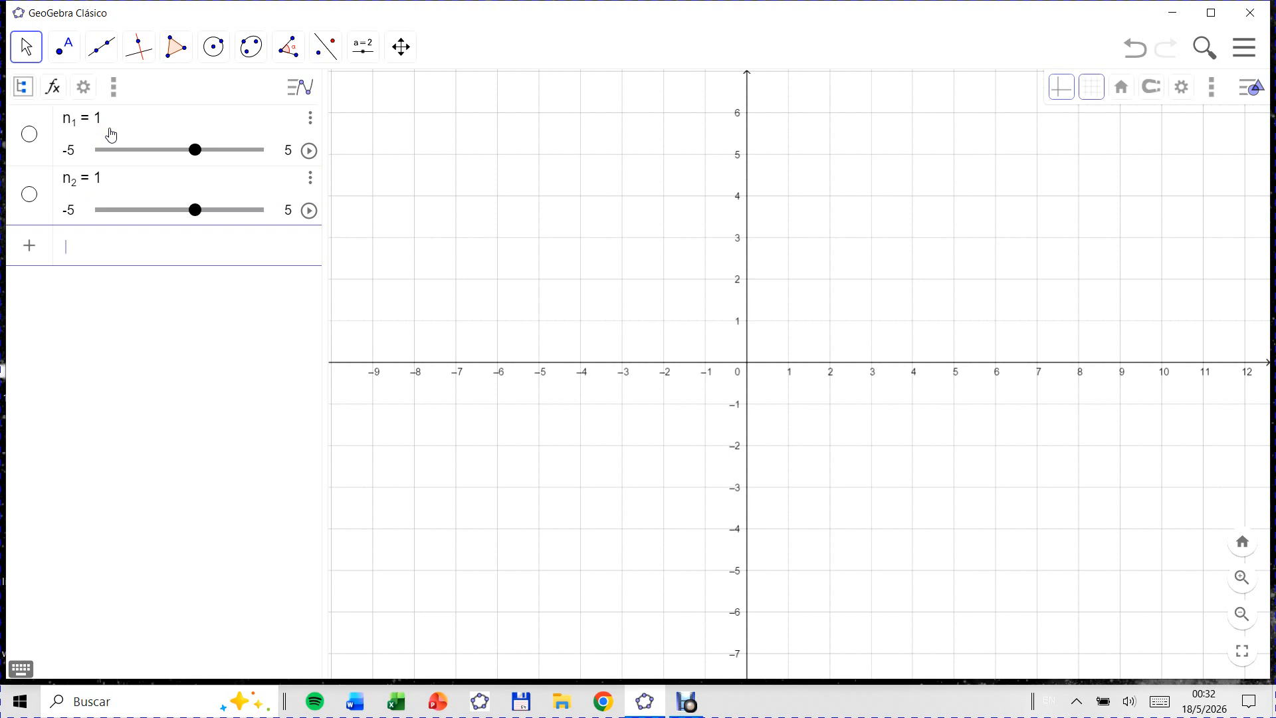
text(e = 1)
key(Return)
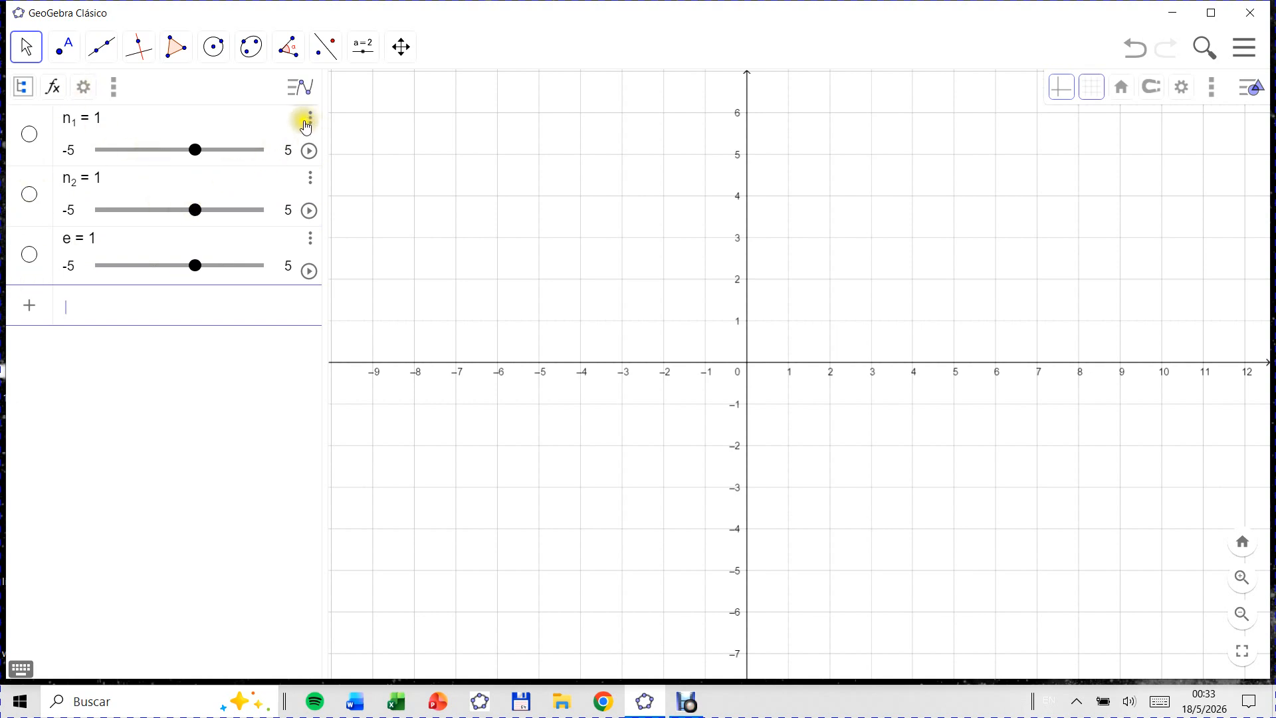
Step: Set the n_1 slider's range to a minimum of 1 and maximum of 2.65, with an increment of 0.01
click(309, 119)
click(384, 173)
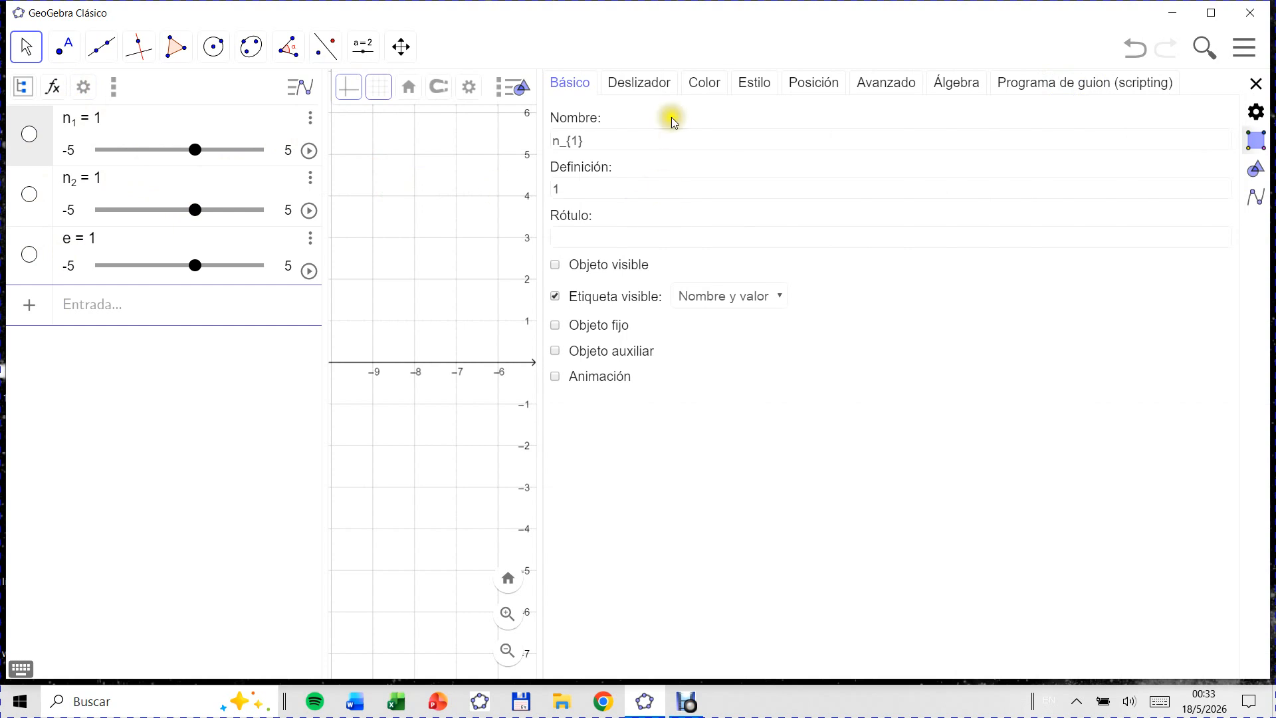
click(650, 84)
click(591, 137)
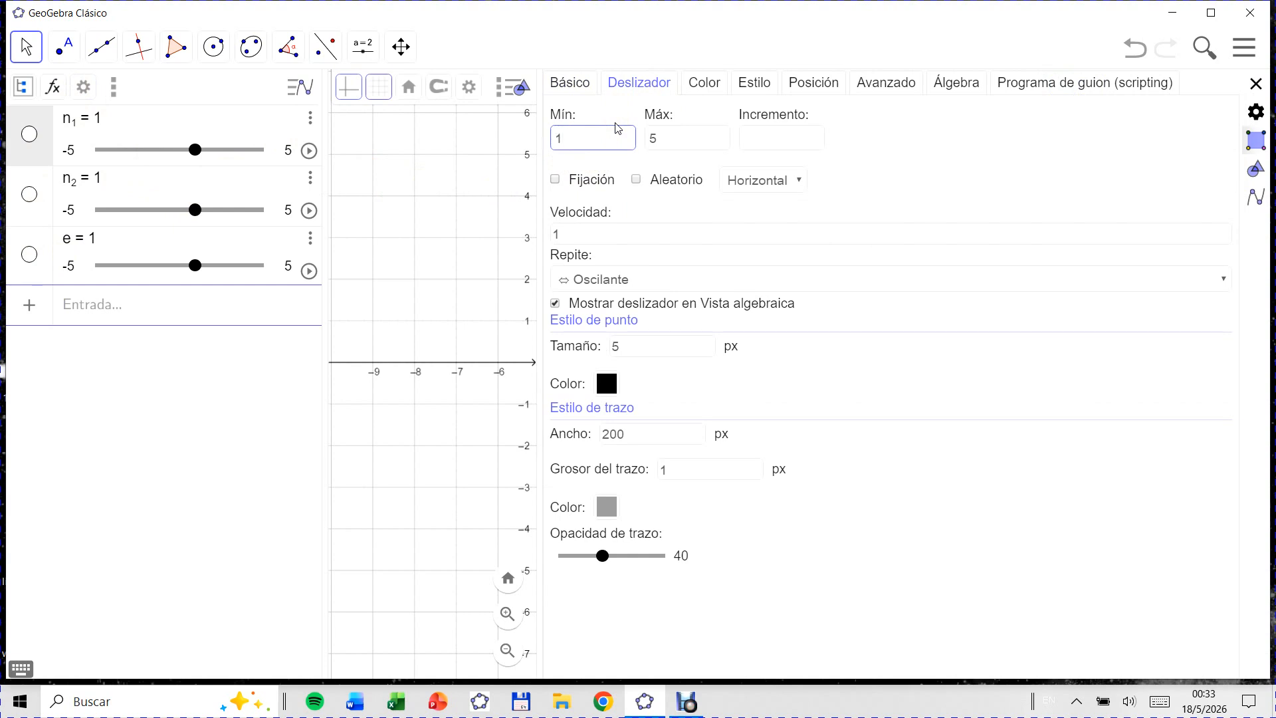
key(Return)
click(666, 138)
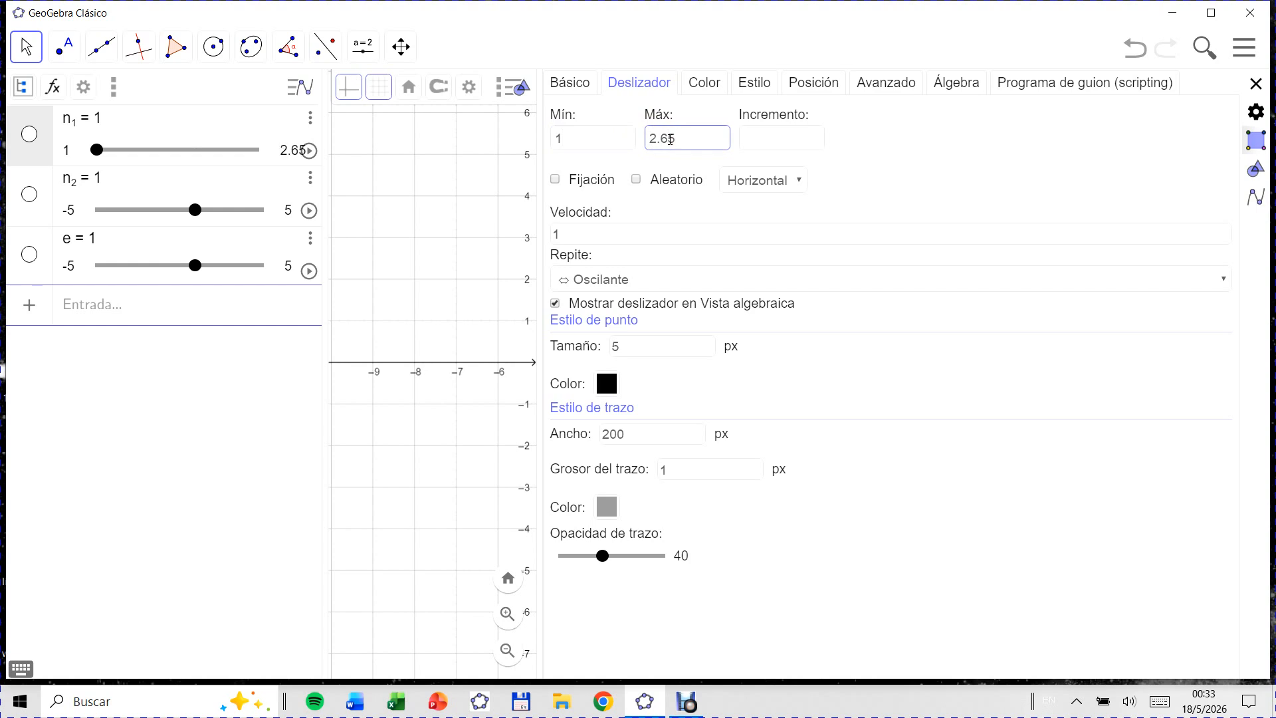
click(816, 140)
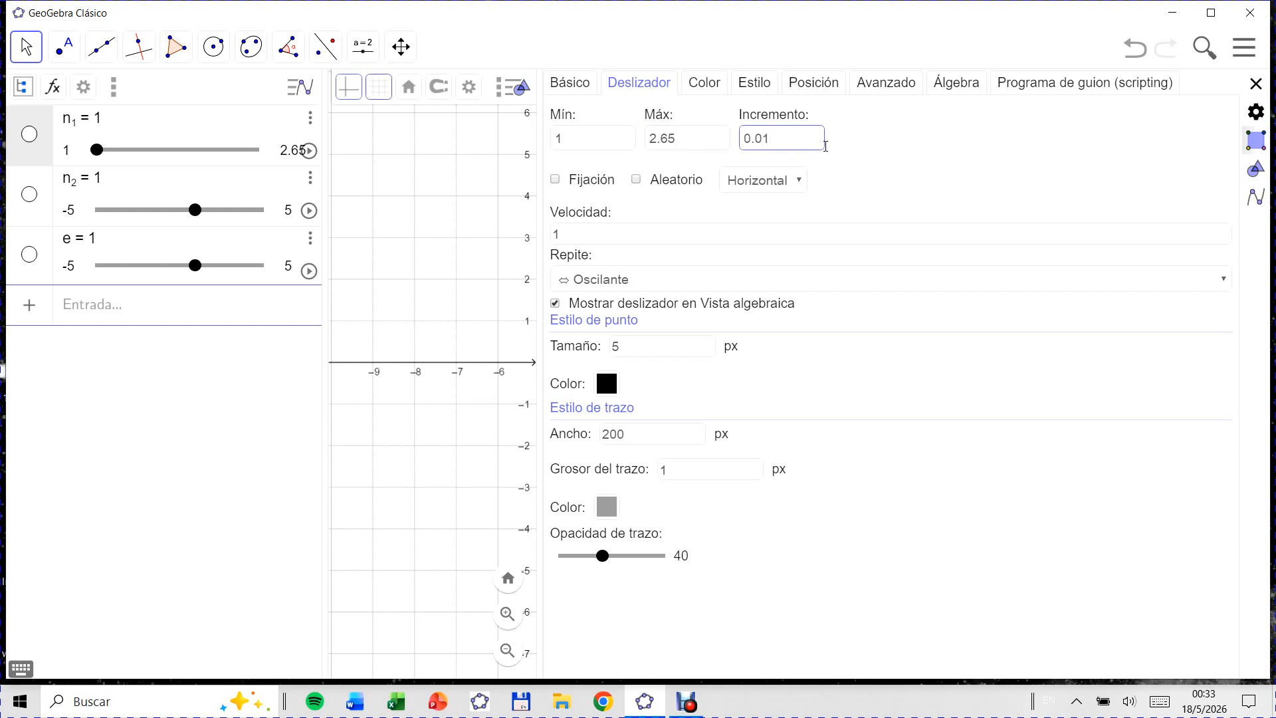
Step: Give the n_2 slider a minimum of 1, a maximum of 2.65 and an increment of 0.01
click(38, 199)
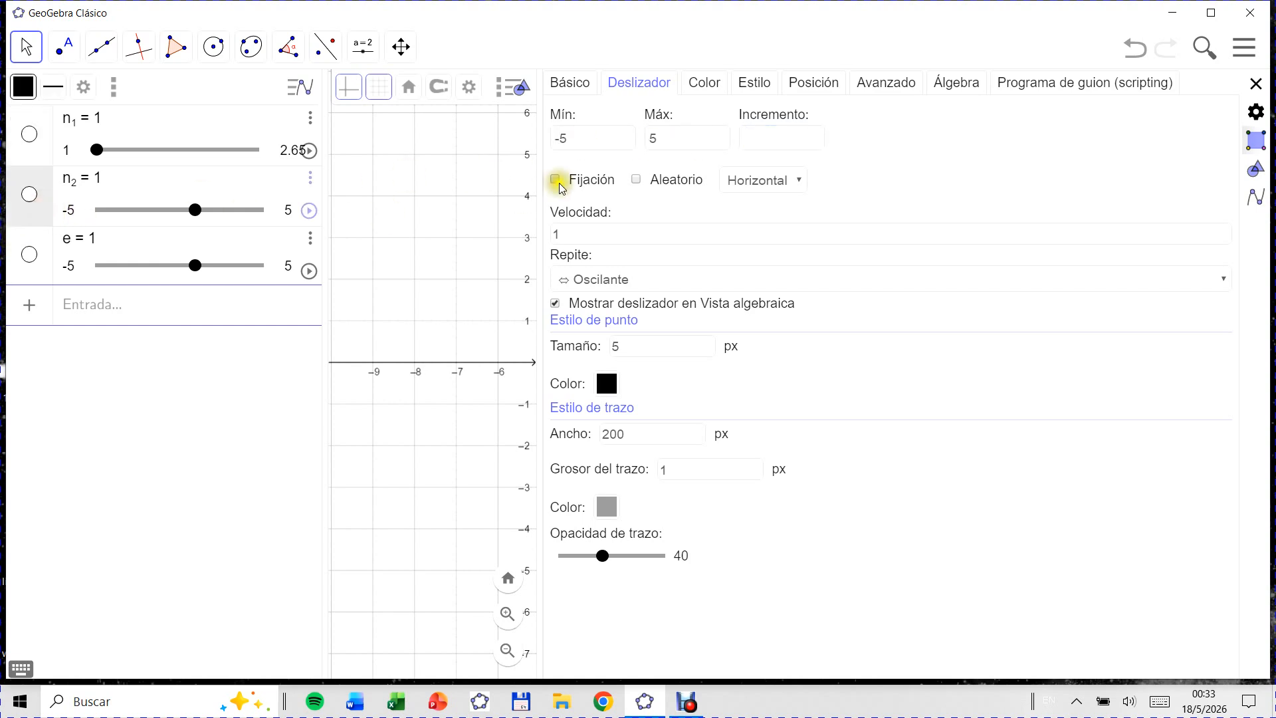
click(592, 136)
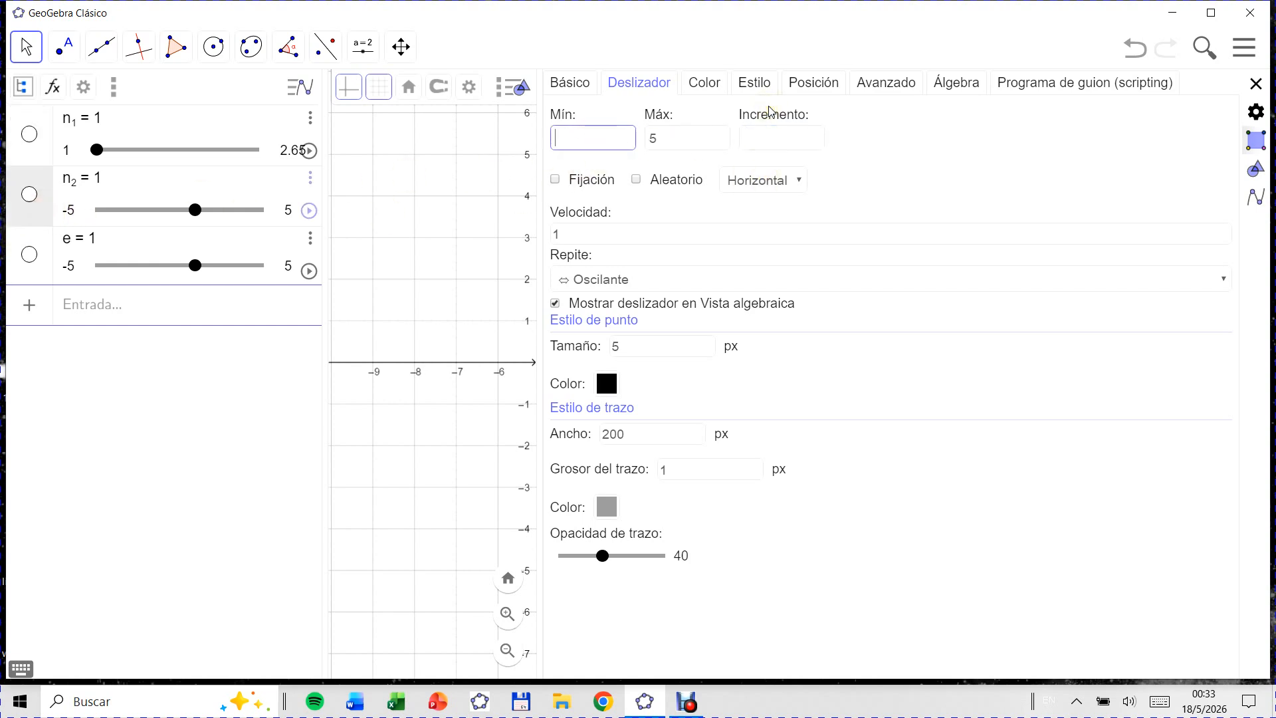
click(691, 139)
key(BackSpace)
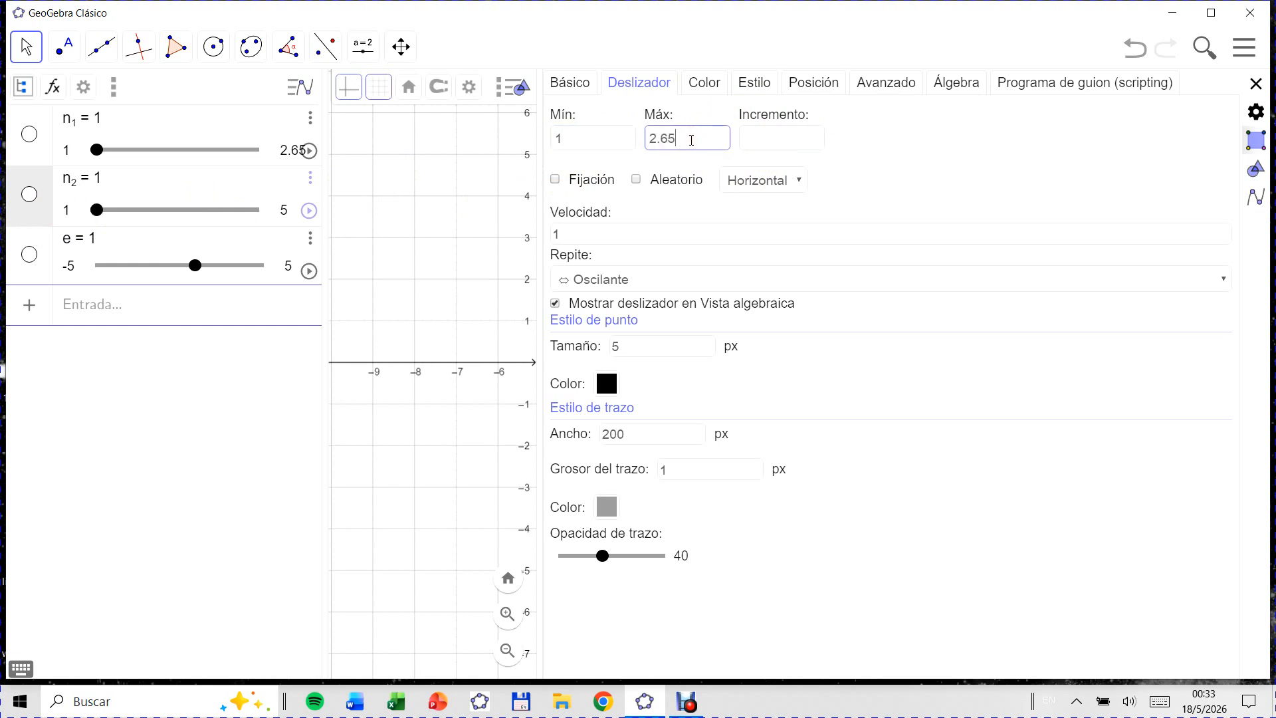
click(762, 139)
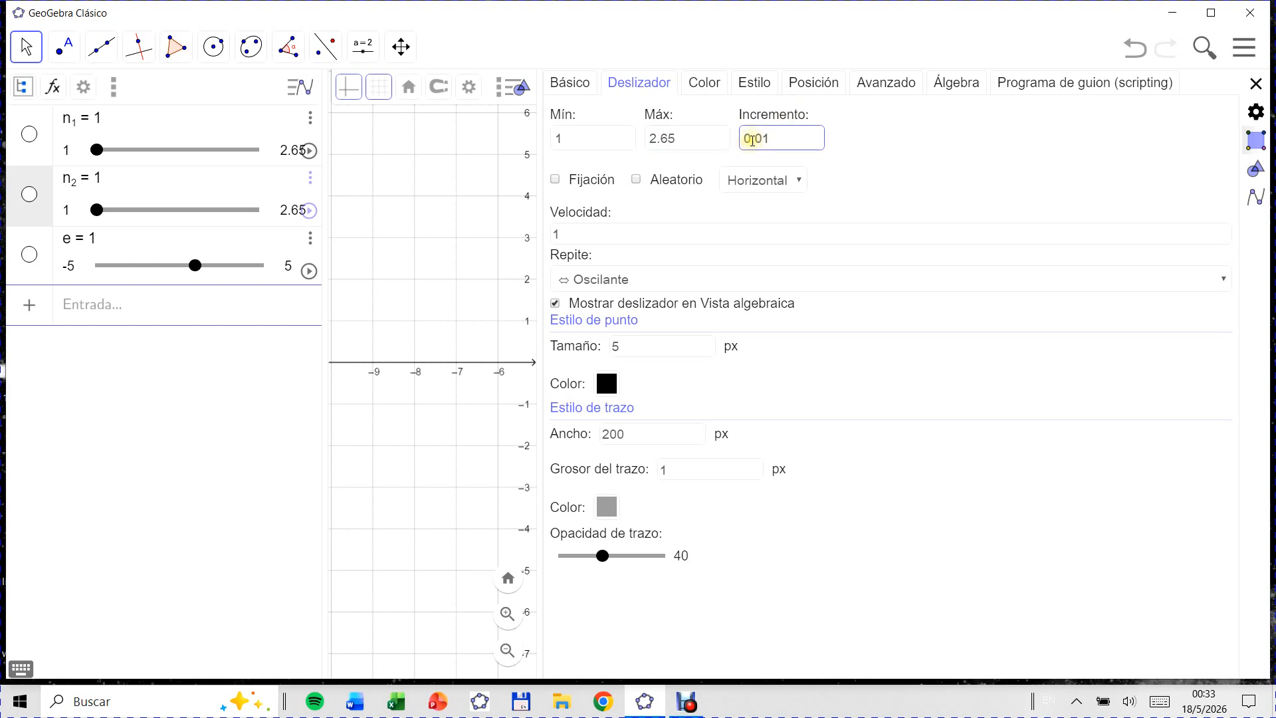
Step: Set the e slider's minimum to 1 and increment to 0.01, and close the object settings
click(44, 253)
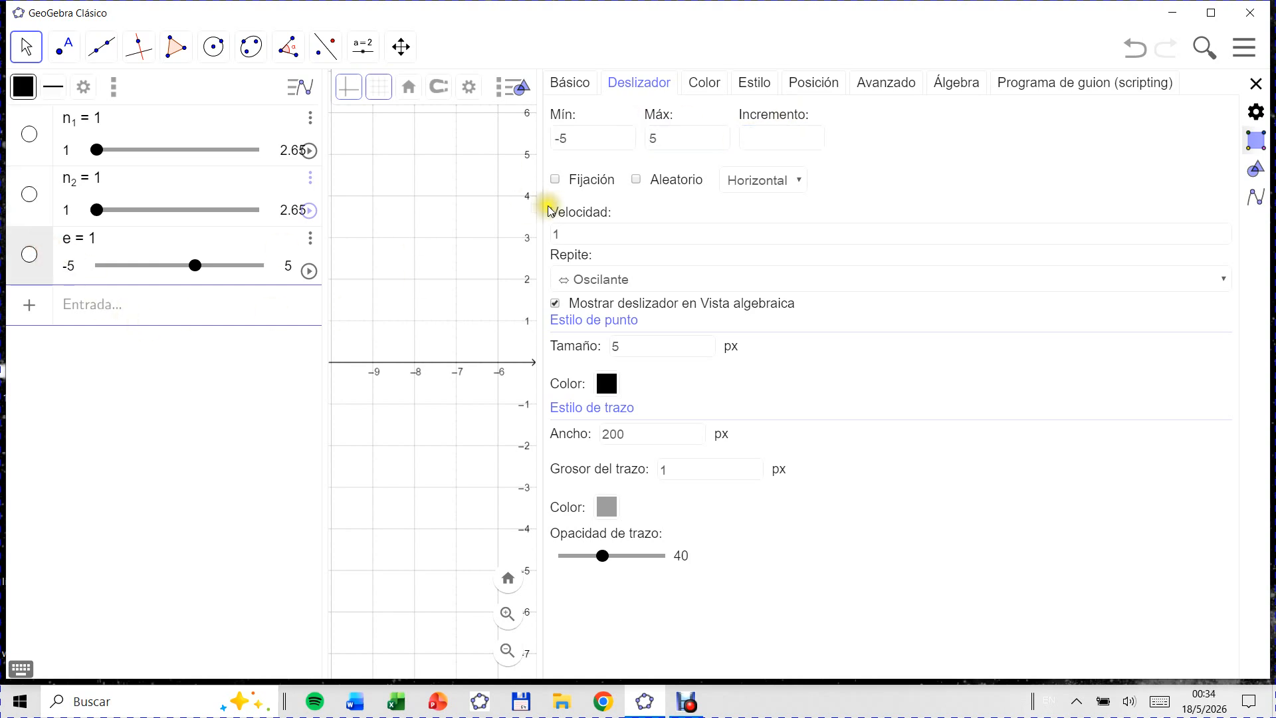
click(607, 138)
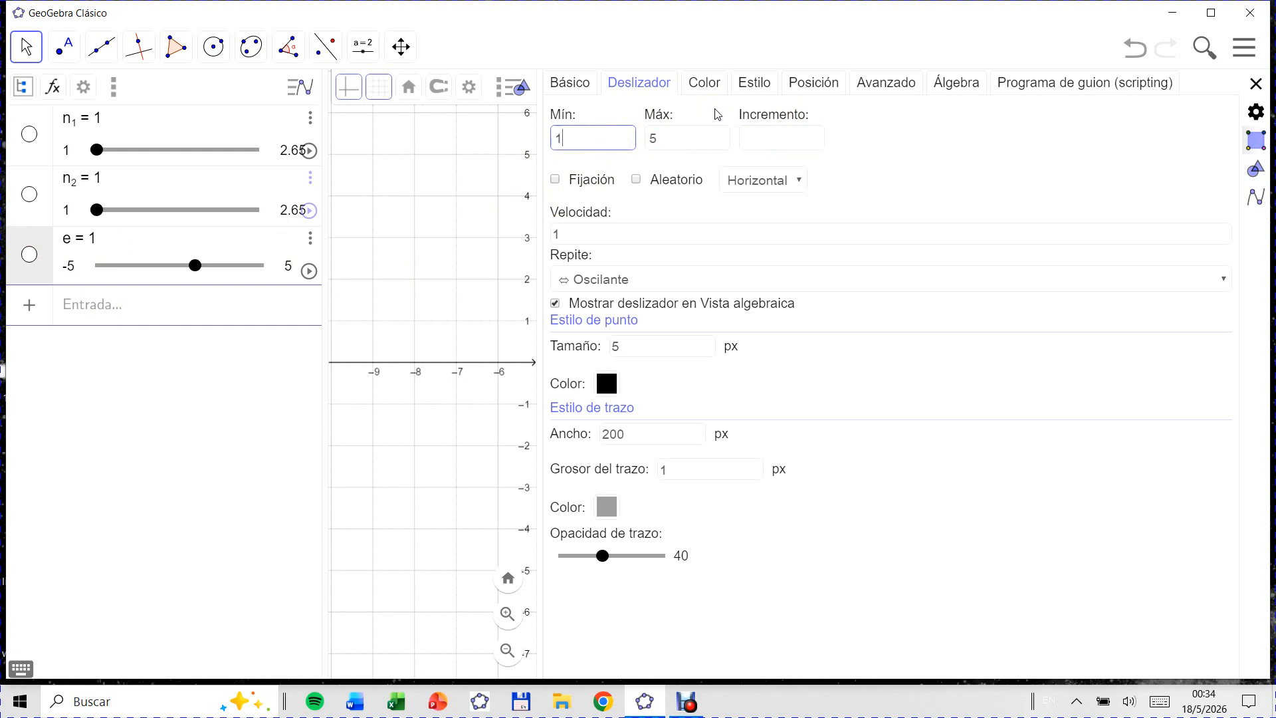
click(759, 137)
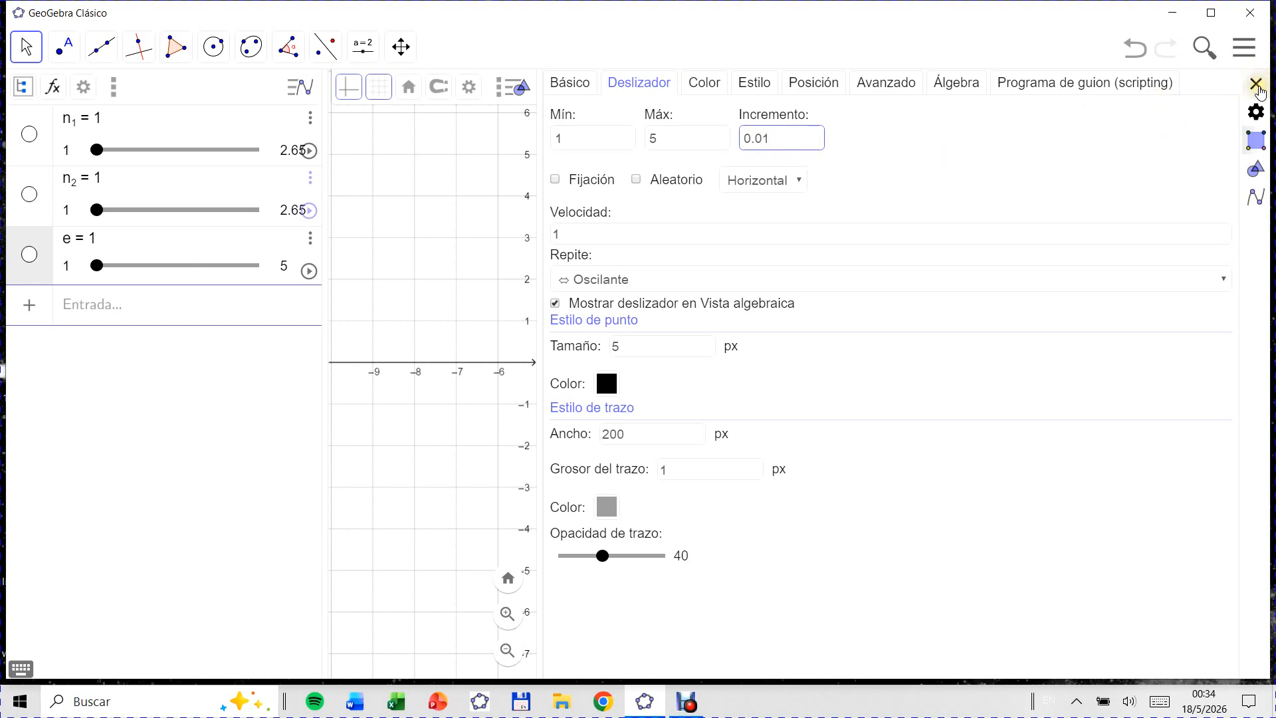
click(1257, 85)
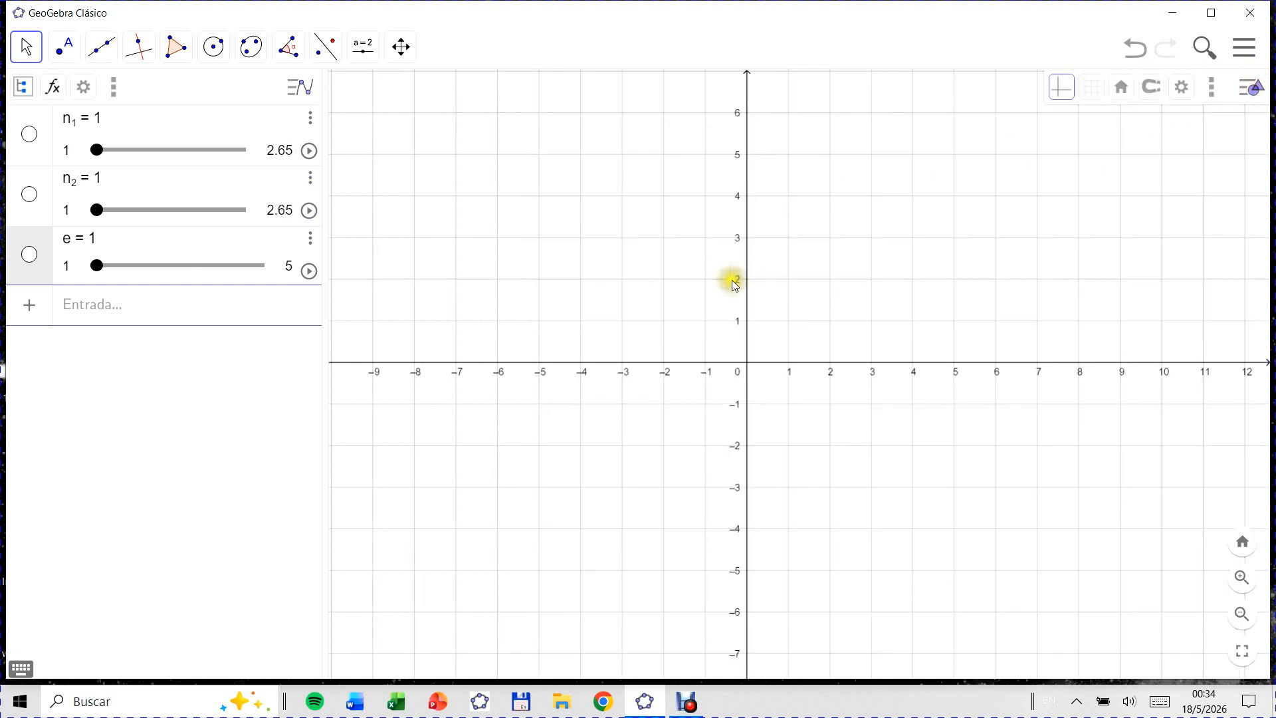
Step: Place a point at the intersection of the two axes and draw a circle centred on it with radius e
click(64, 46)
click(97, 97)
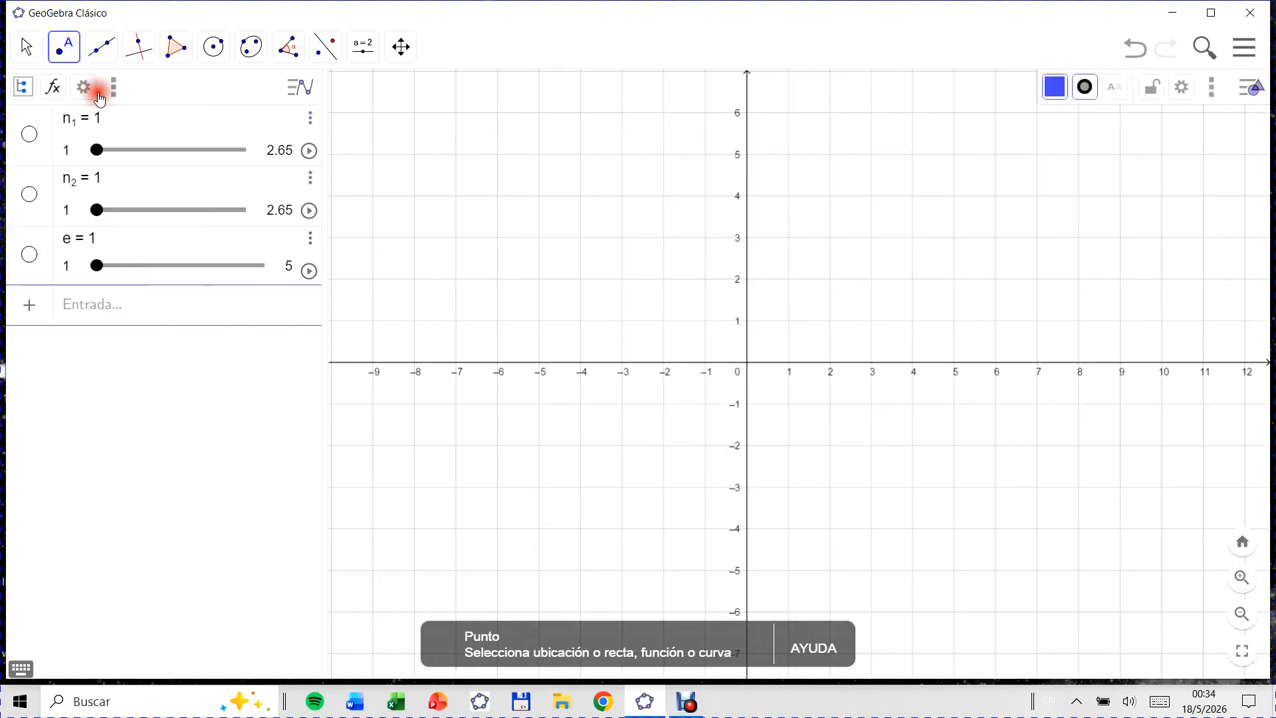
click(747, 364)
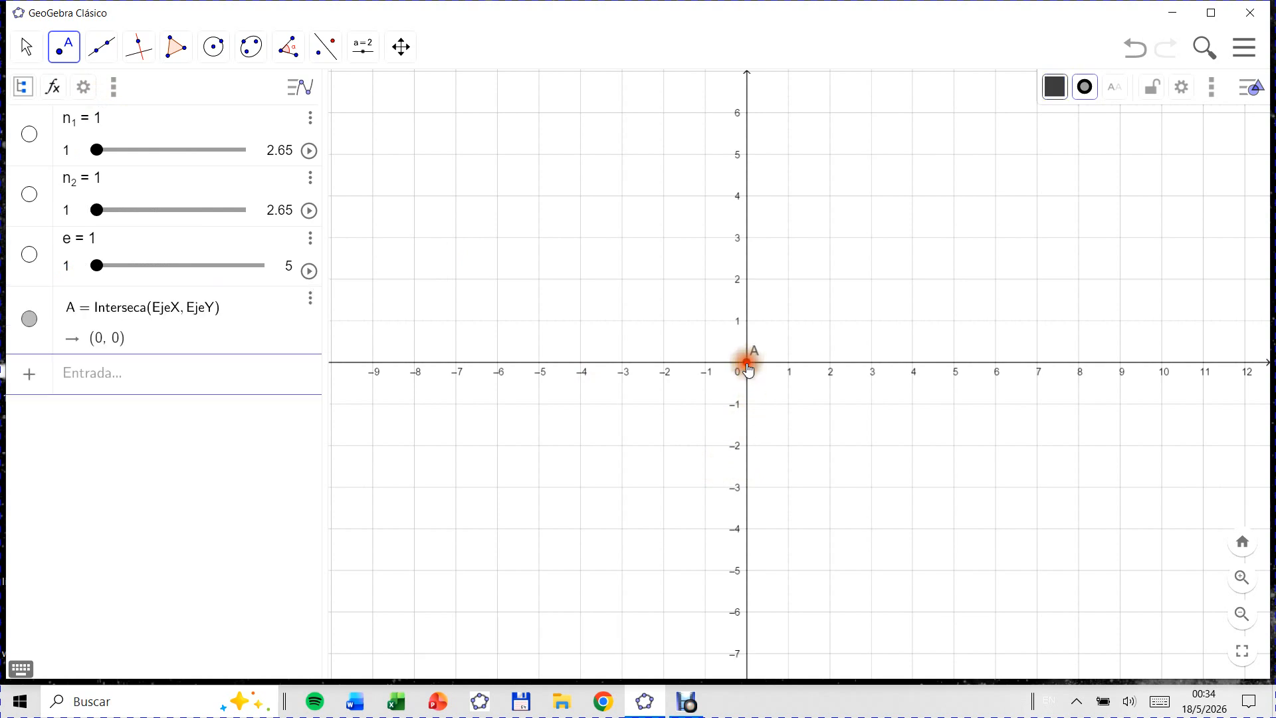
click(216, 50)
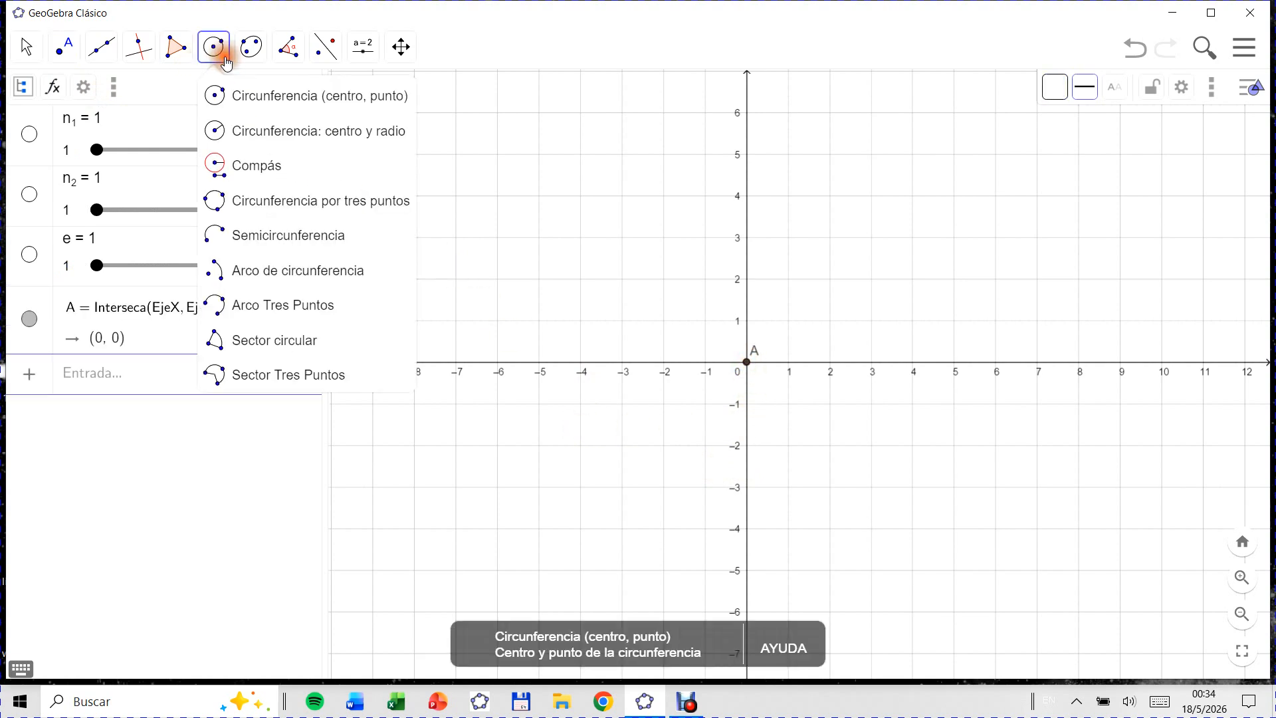
click(290, 142)
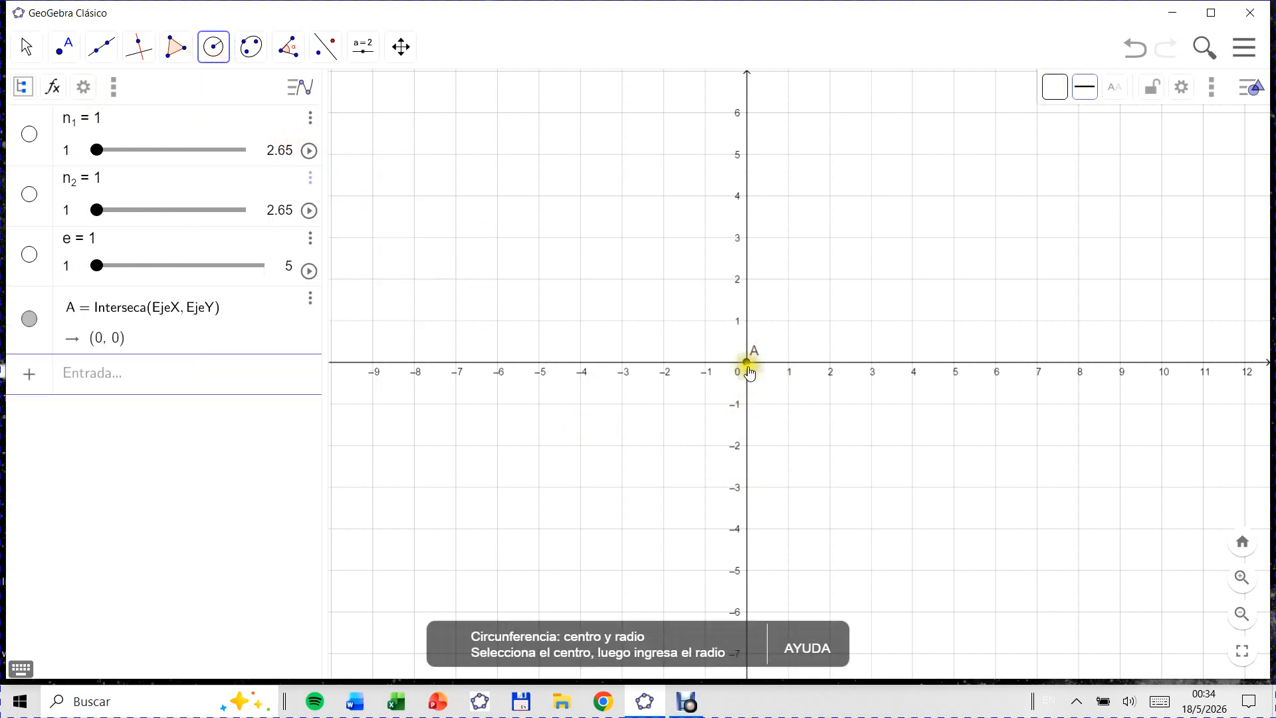
click(747, 362)
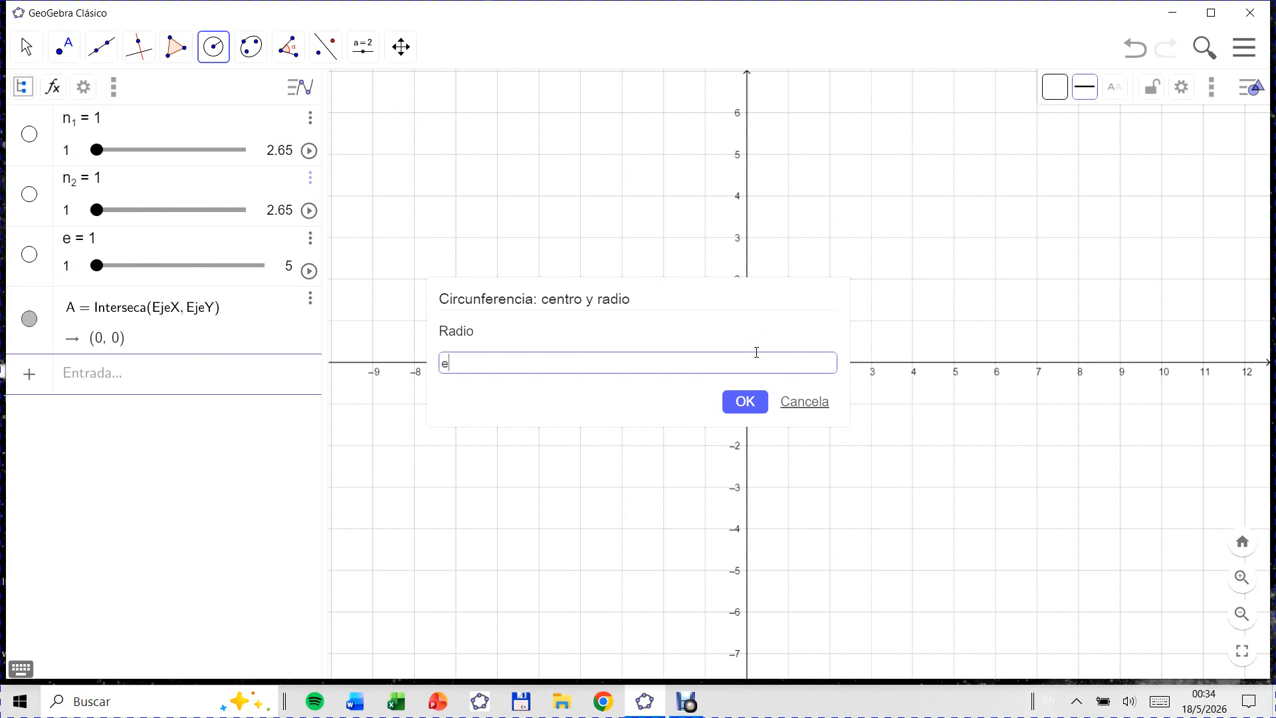
key(Return)
click(758, 359)
Step: Show the n_1, n_2 and e sliders in the graphics view and adjust e to about 3.06
click(30, 47)
click(36, 49)
click(30, 134)
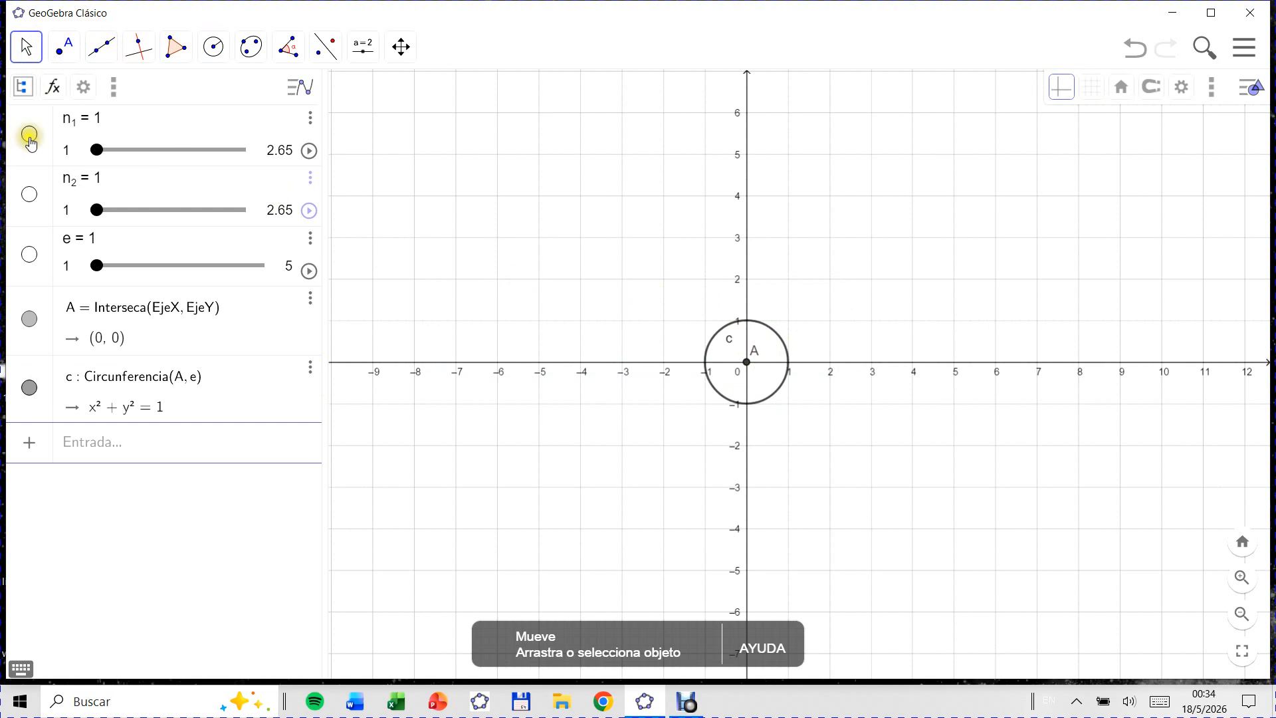
click(29, 194)
click(30, 255)
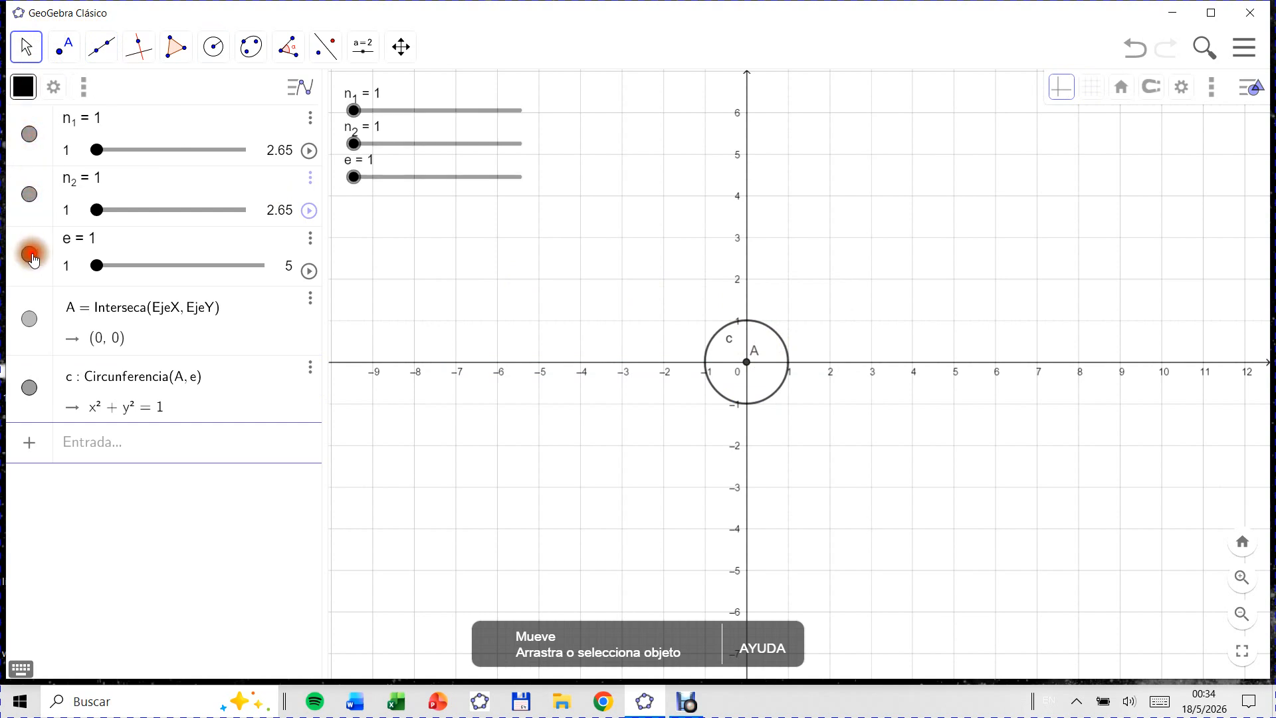
click(356, 178)
drag(359, 186, 443, 198)
Step: Create the intersection points of the circle and the y-axis with the Intersect tool
click(67, 53)
click(143, 201)
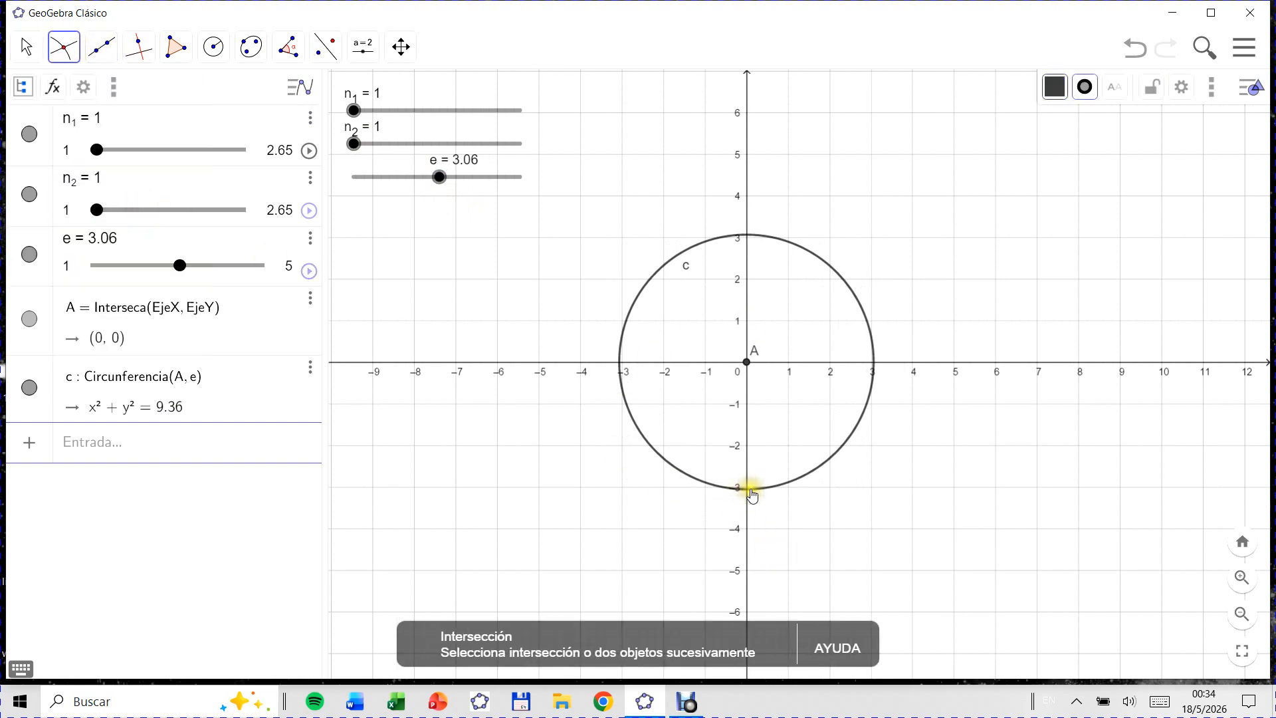
click(750, 490)
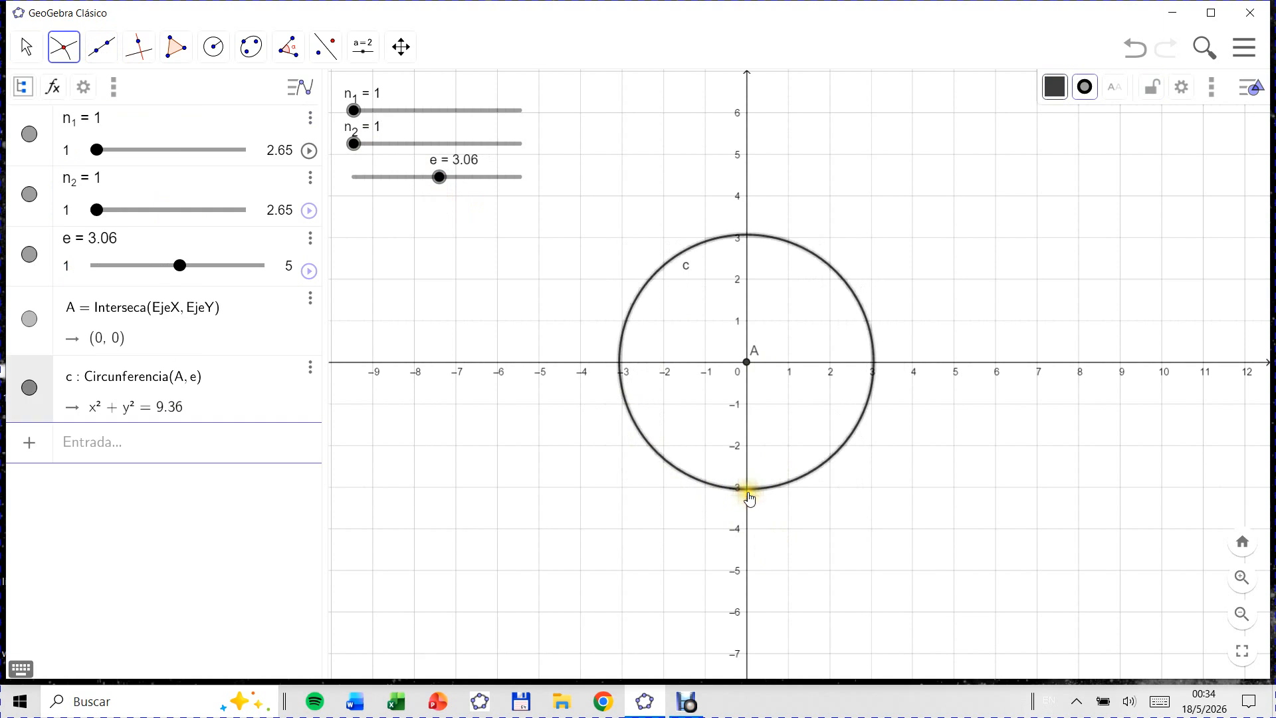
click(747, 504)
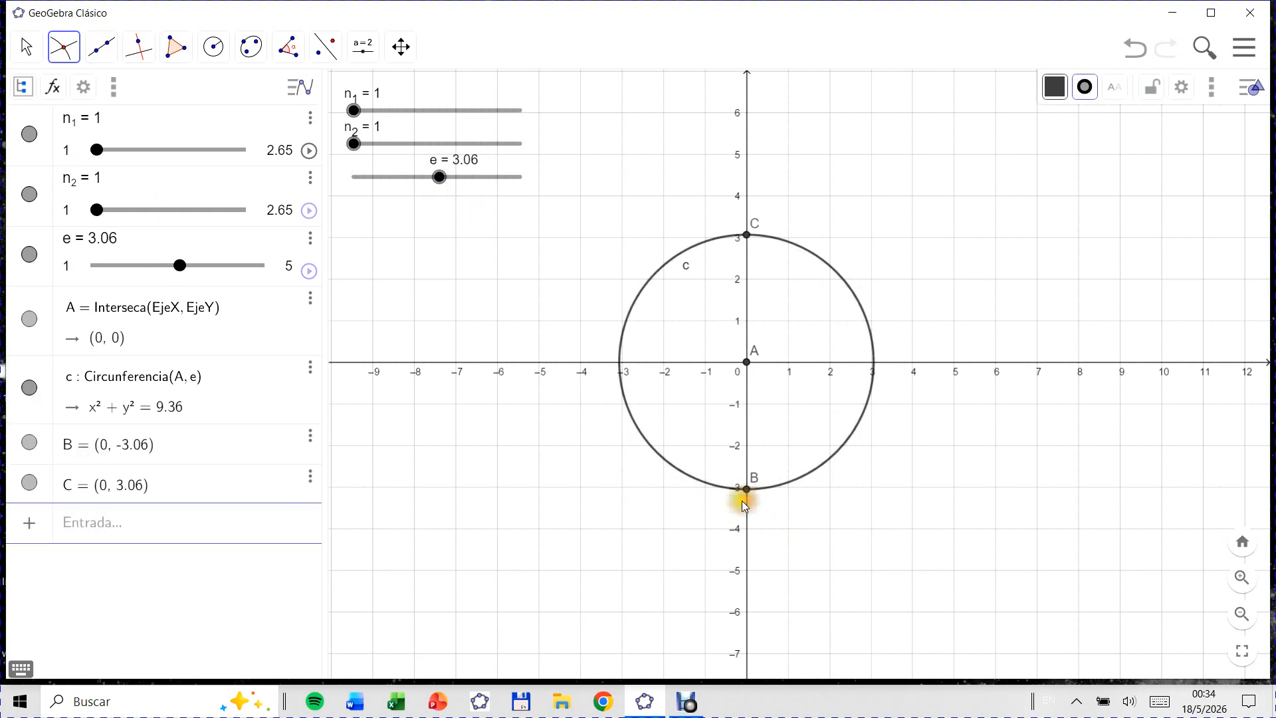
Step: Draw a line parallel to the x-axis through the circle's lower intersection point B
click(138, 46)
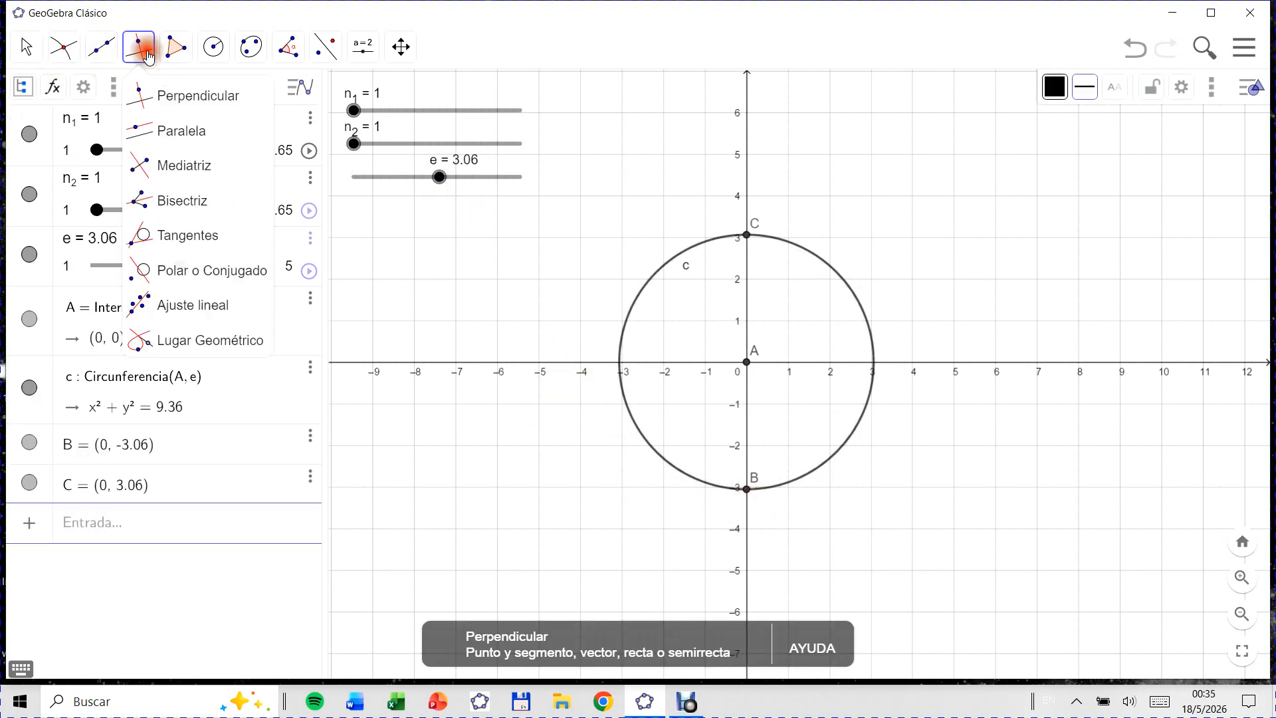
click(166, 127)
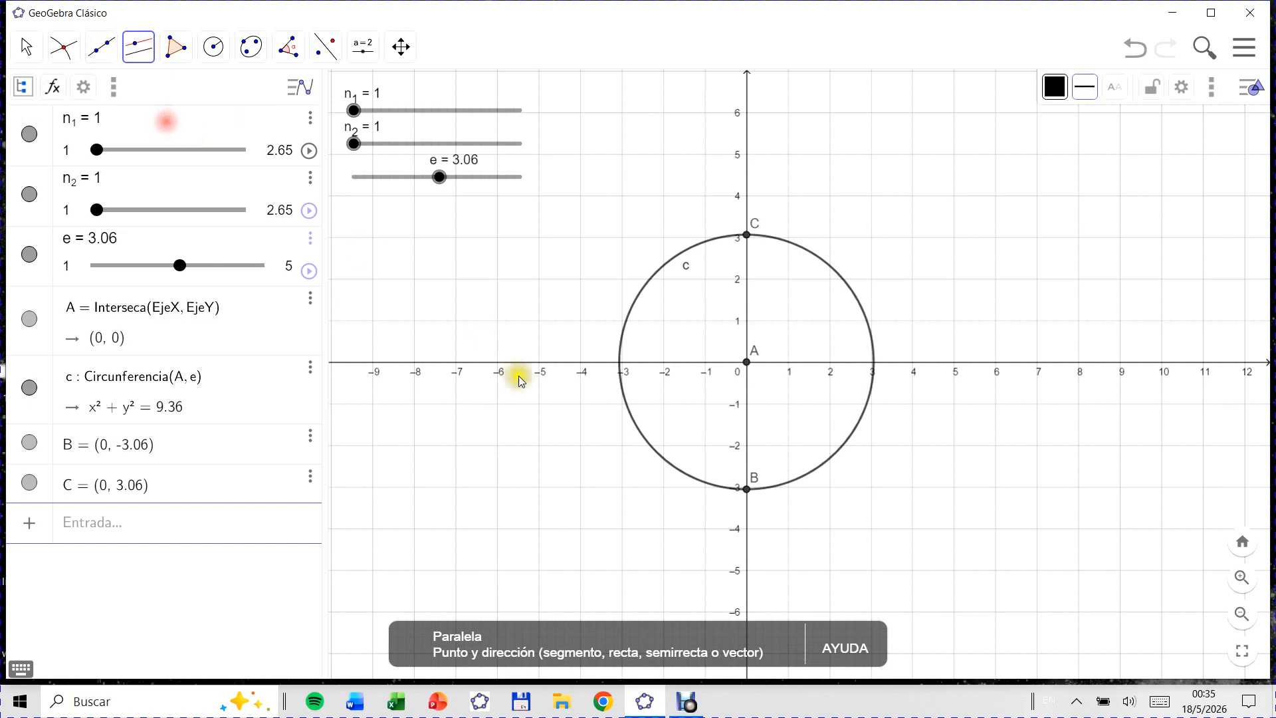
click(555, 366)
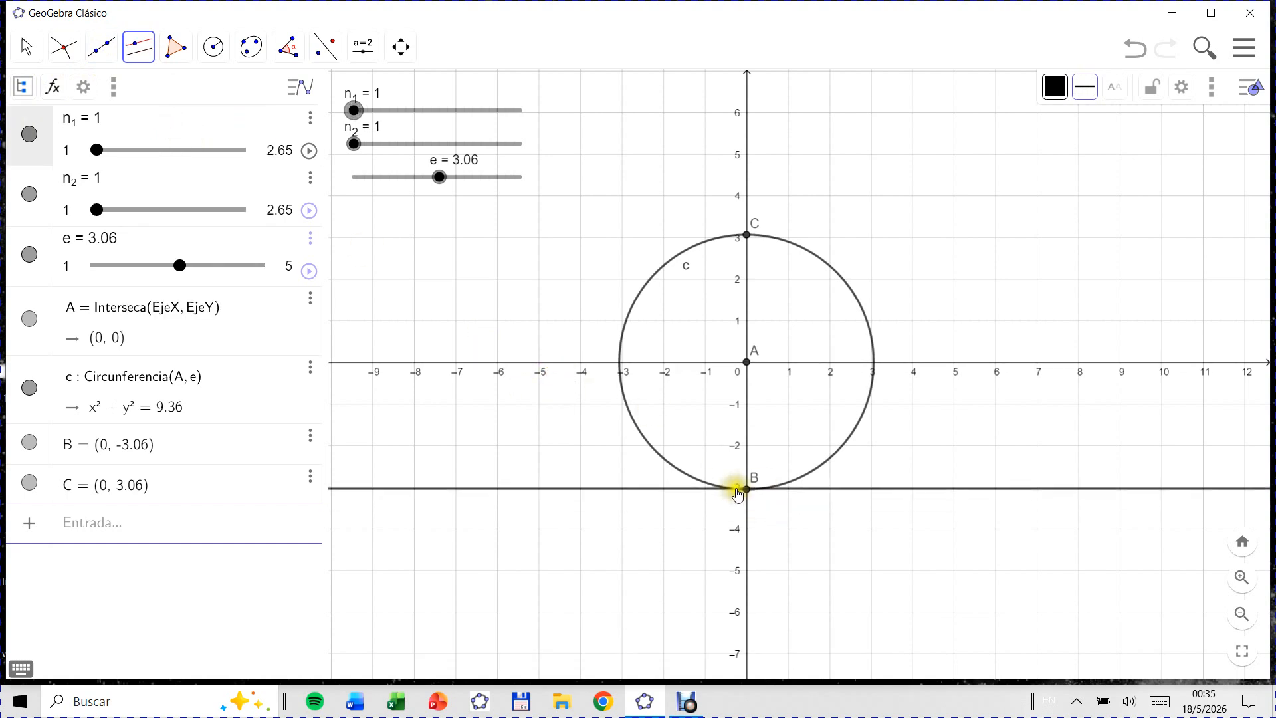
click(747, 491)
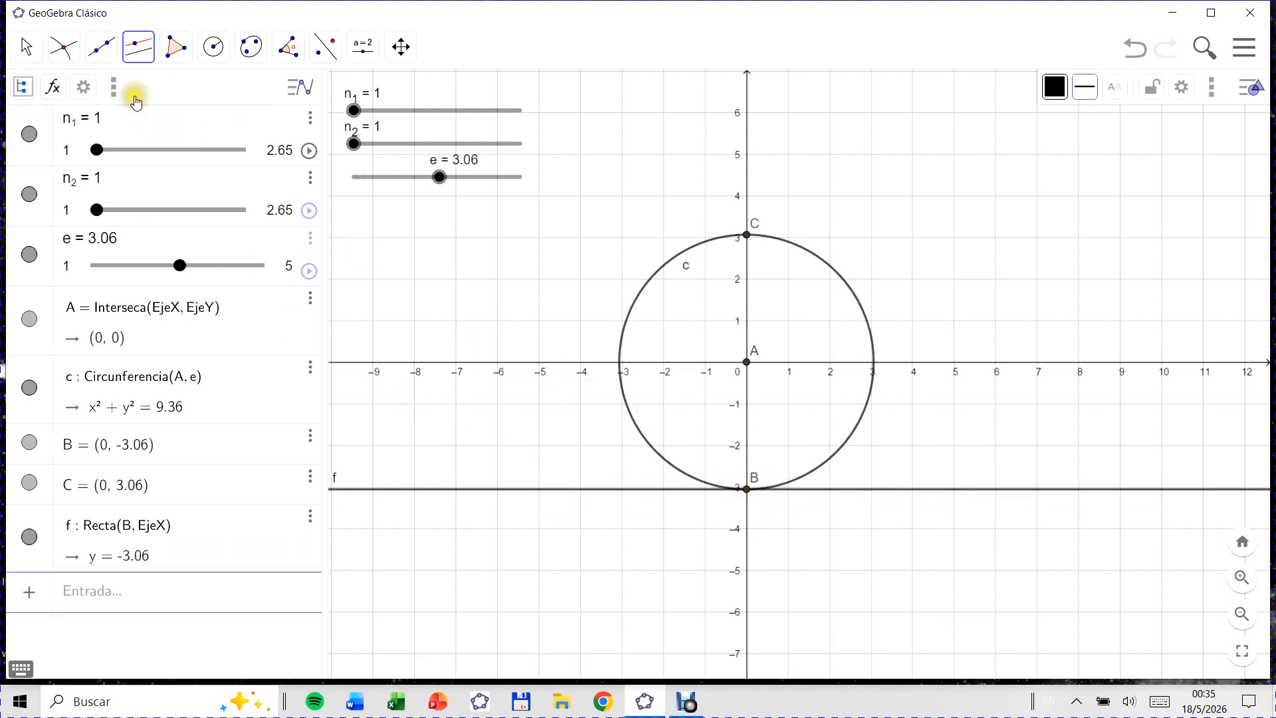
Step: Draw a quadrilateral between the x-axis and the parallel line with vertices (6, 0), (6, -3.06), (-7, -3.06) and (-7, 0)
click(64, 48)
click(99, 95)
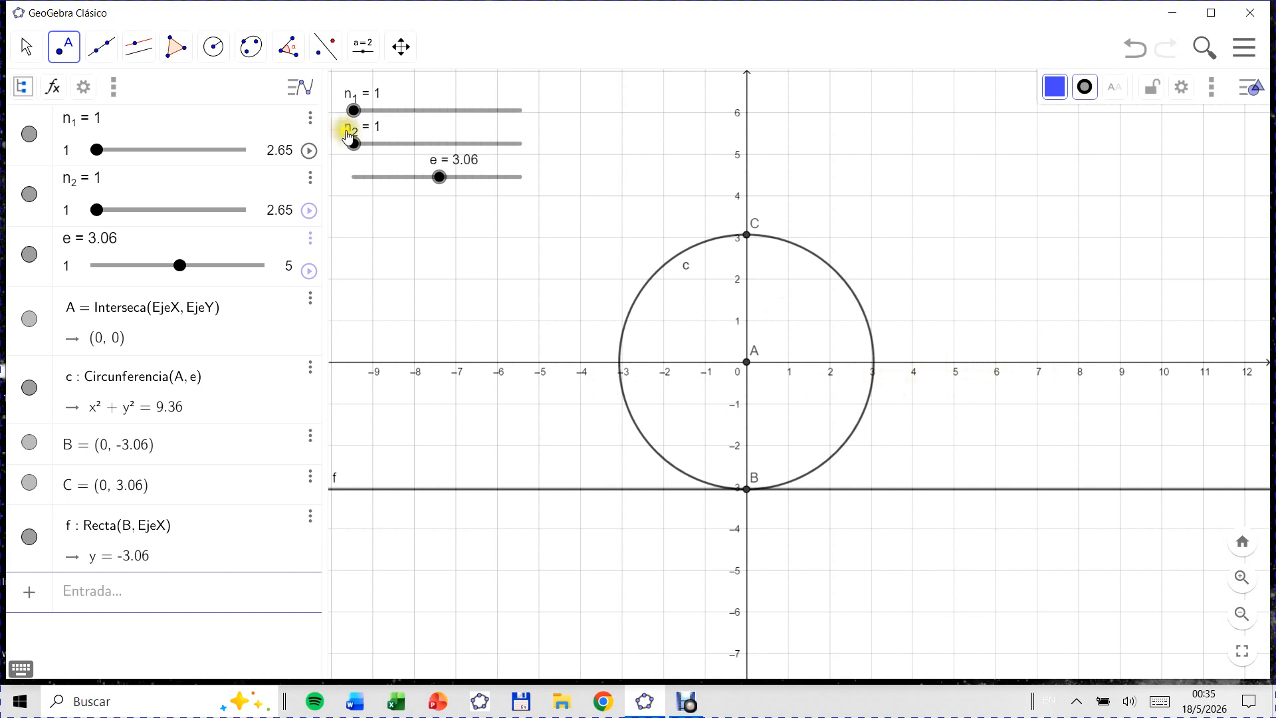
click(175, 53)
click(206, 95)
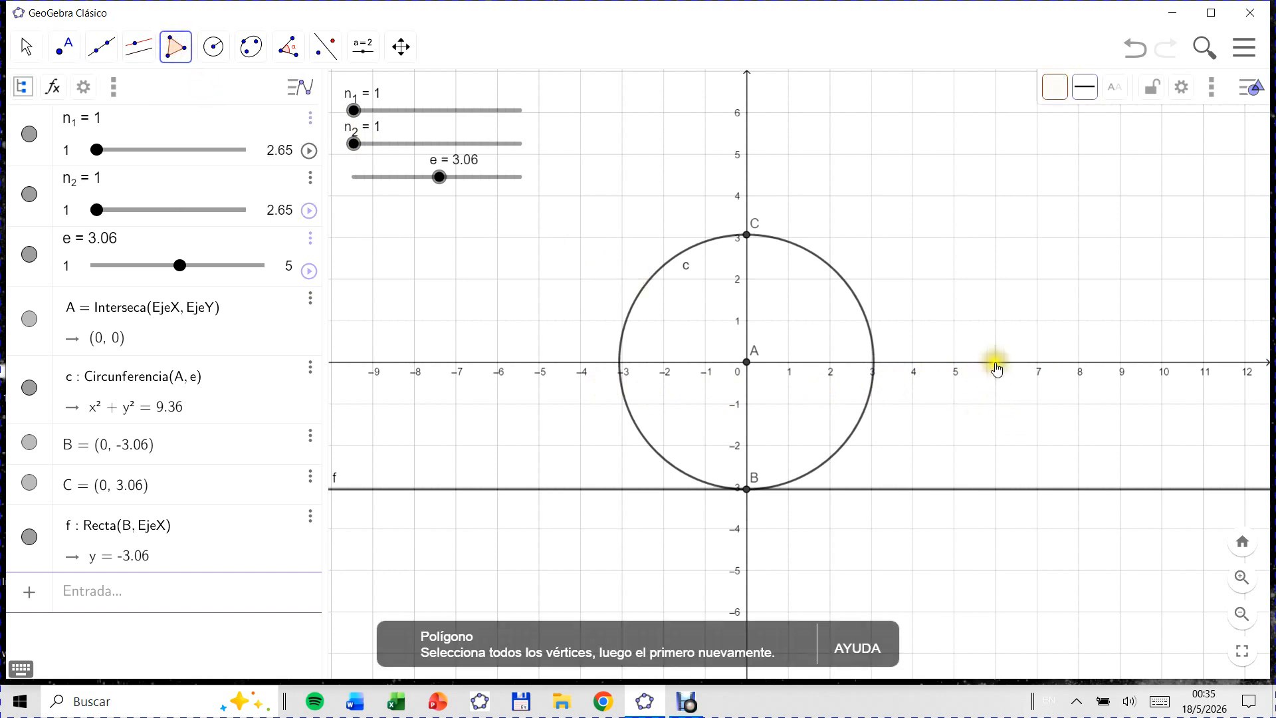
click(996, 364)
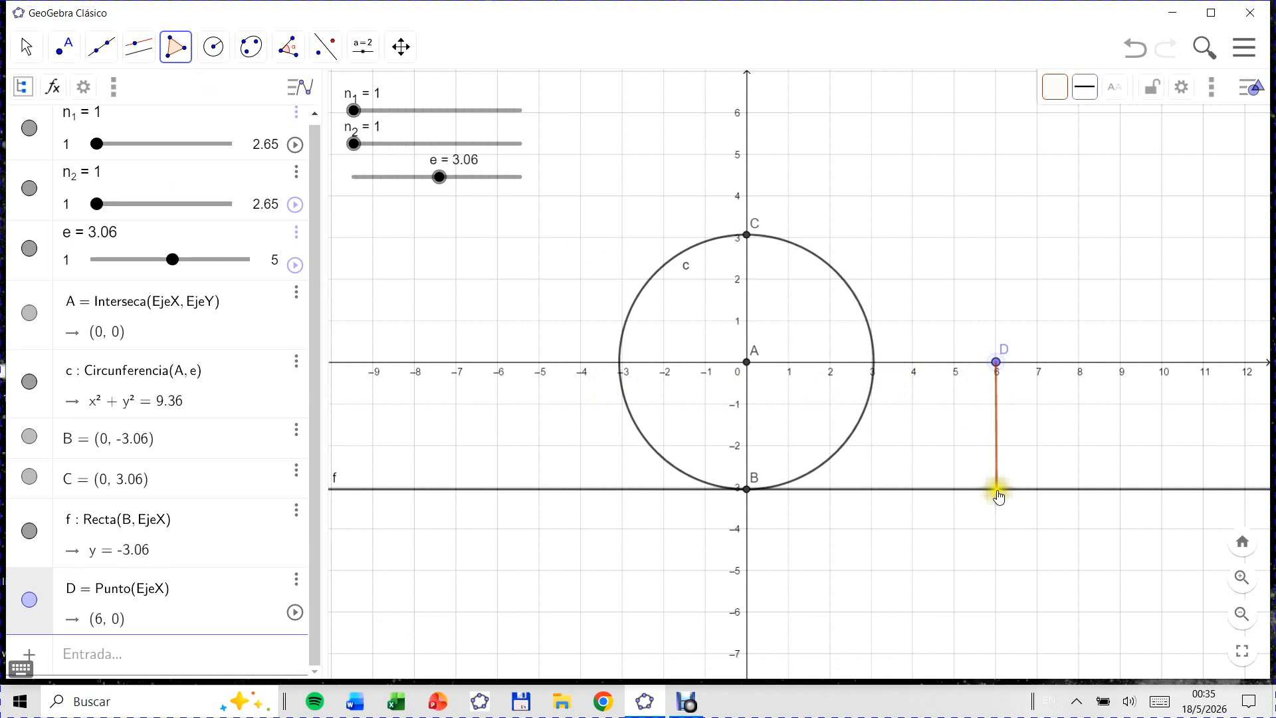
click(997, 492)
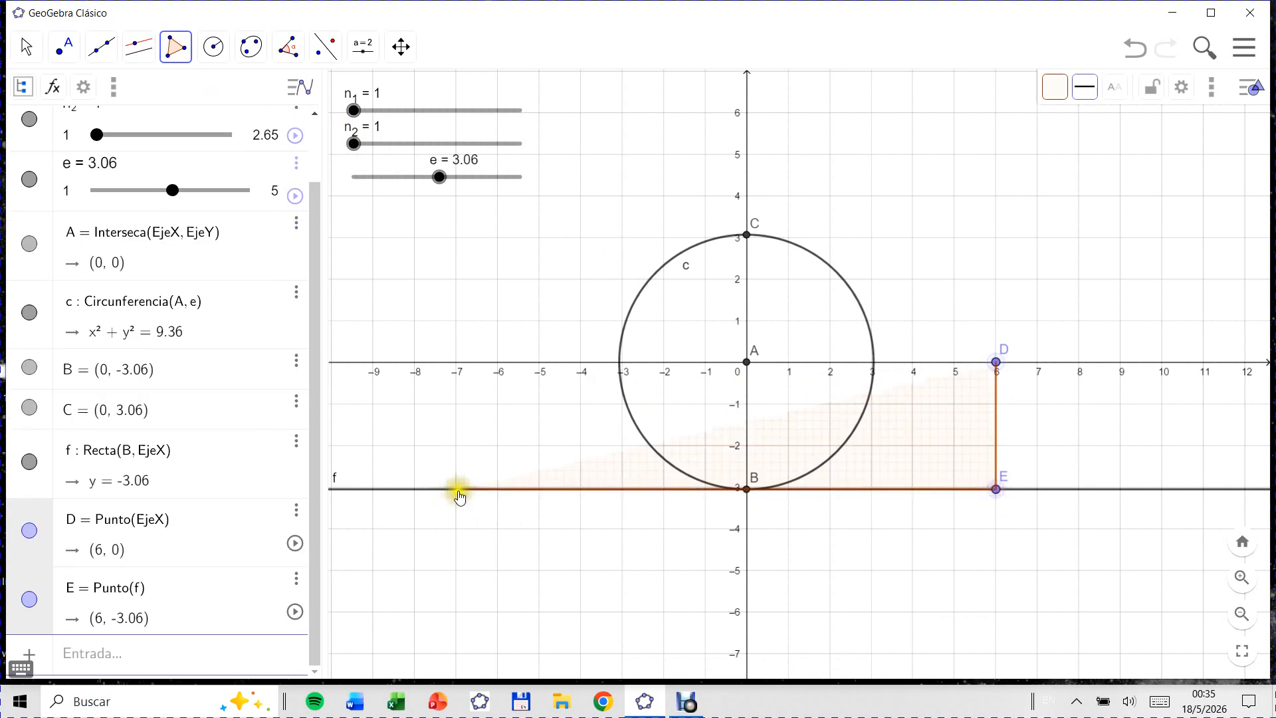
click(456, 490)
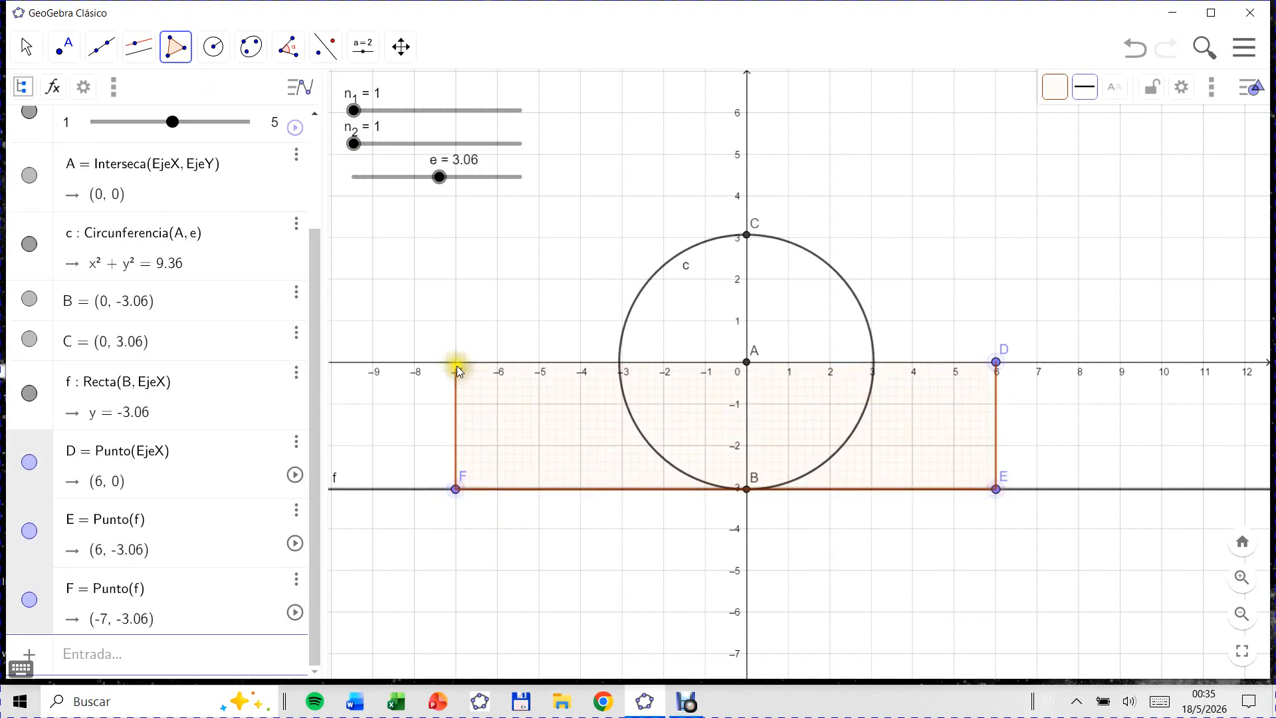
click(457, 364)
click(997, 363)
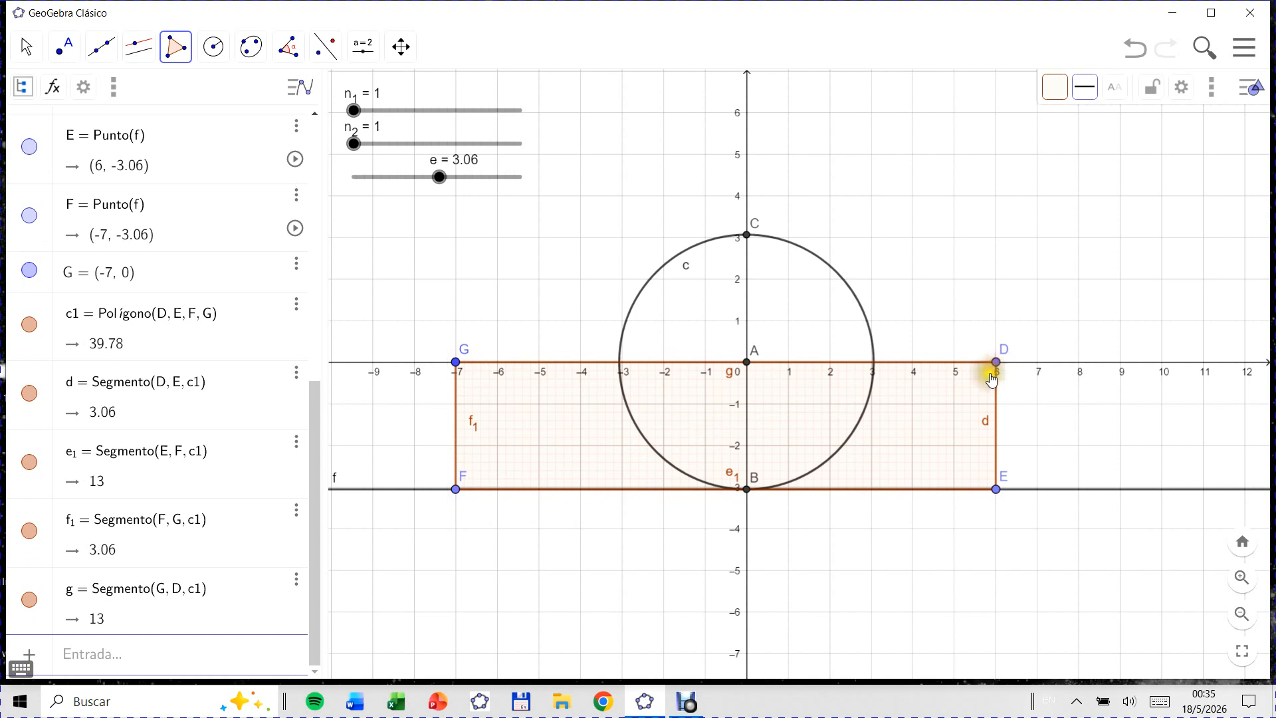
Step: Recolour the quadrilateral blue and adjust slider e to about 2.56
click(24, 48)
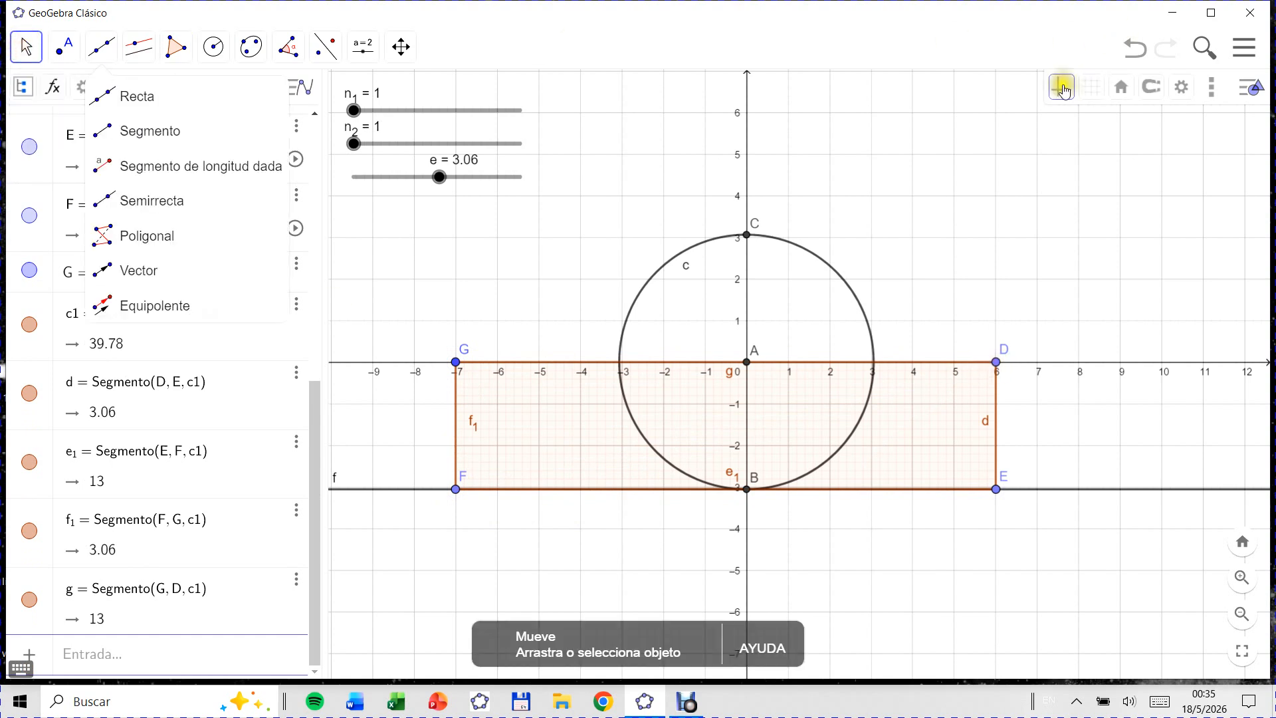
click(937, 419)
click(1058, 85)
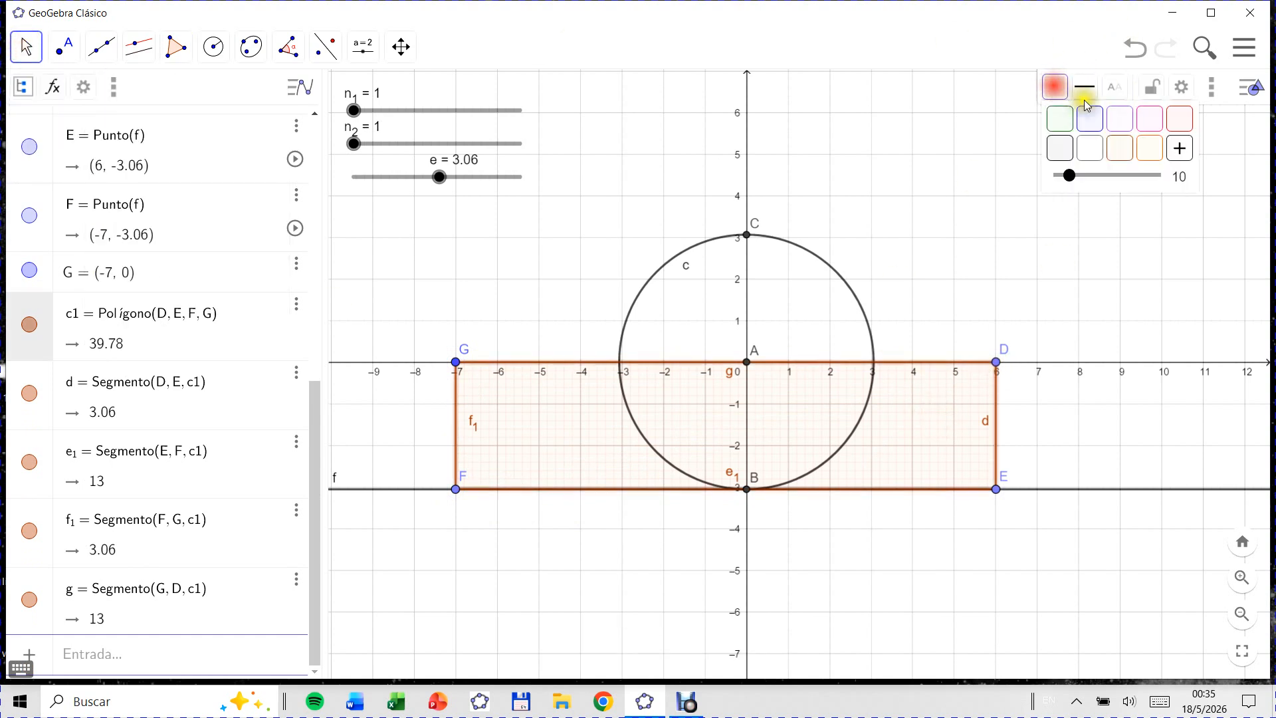
click(1090, 118)
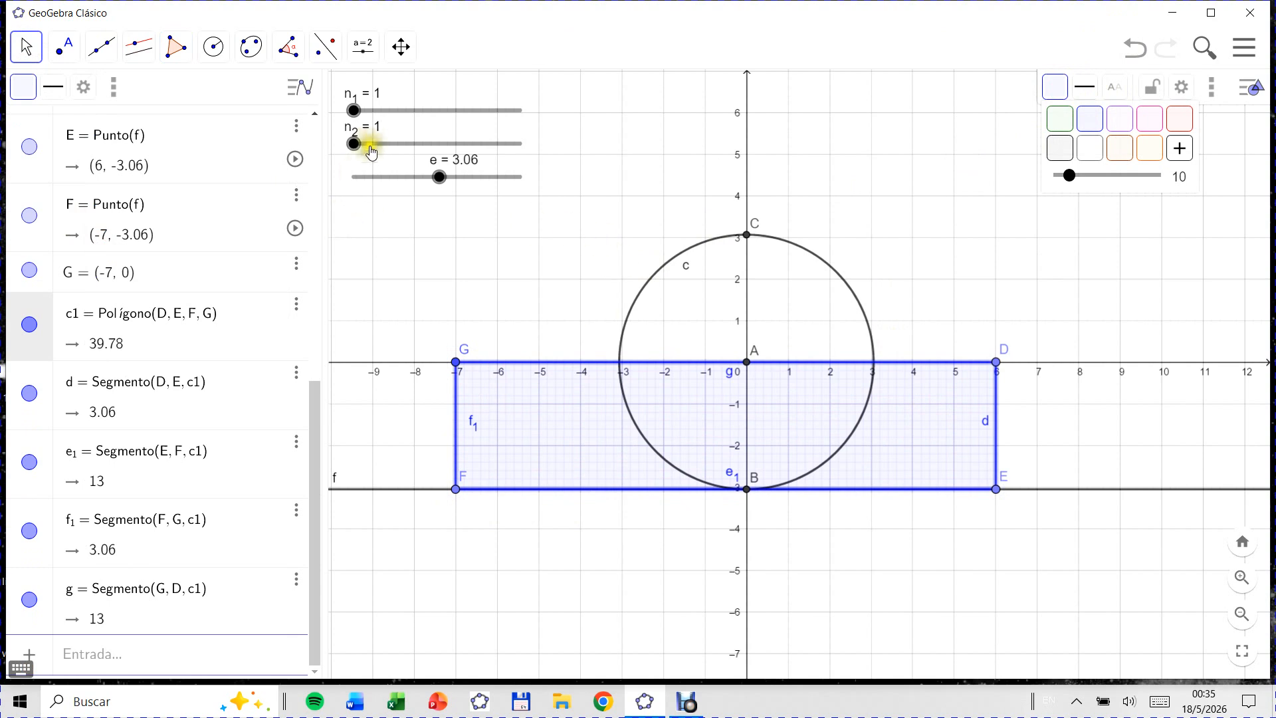
drag(439, 177, 420, 206)
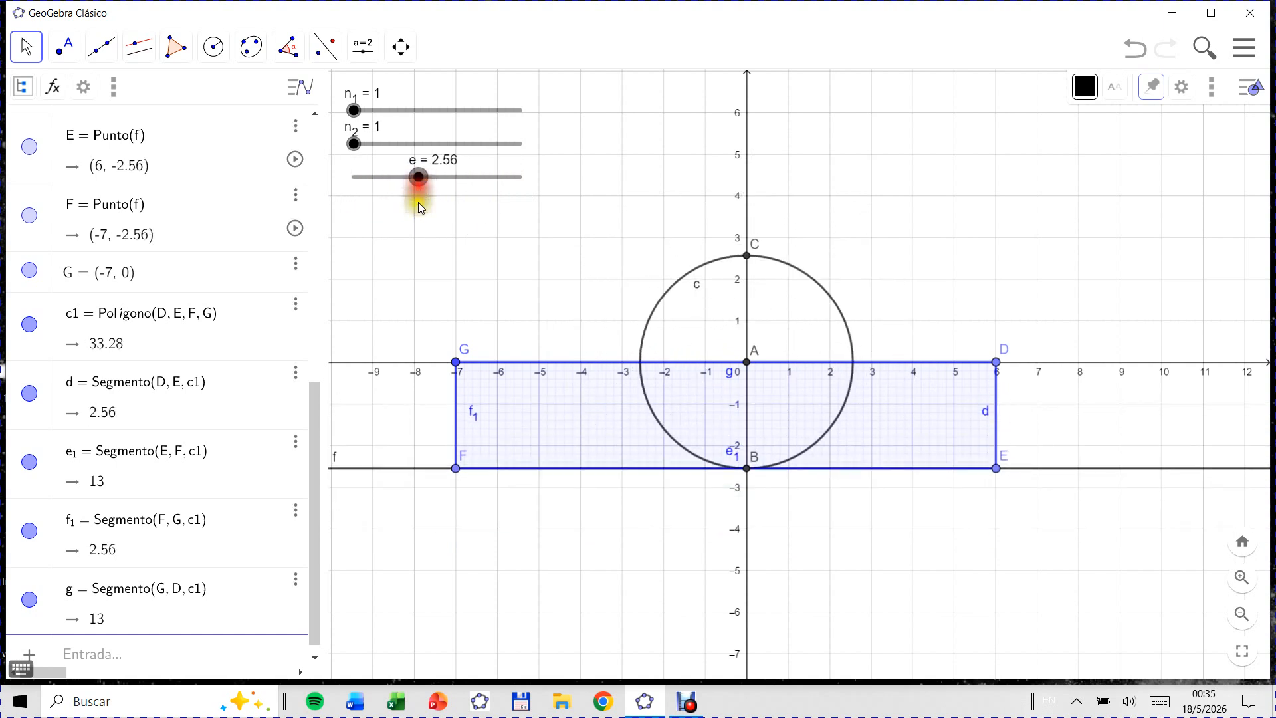
Step: Hide the parallel line f, the circle c and its upper intersection point C
right_click(399, 469)
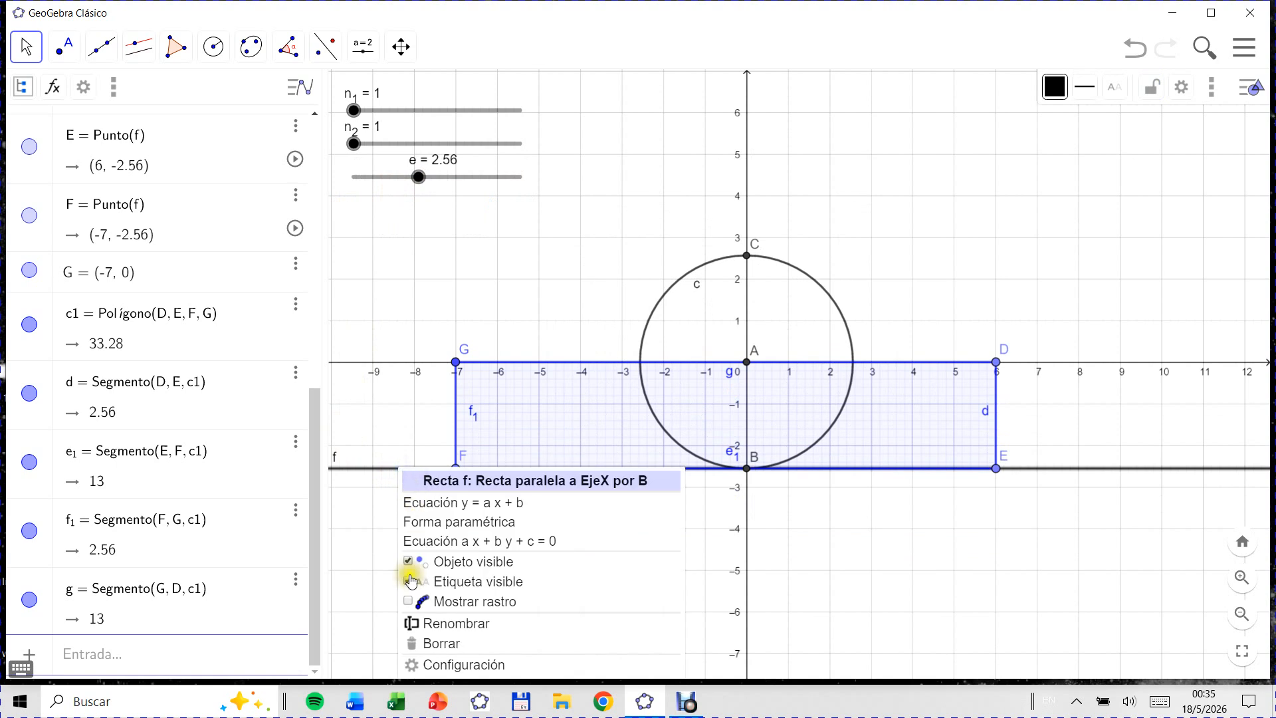
click(408, 563)
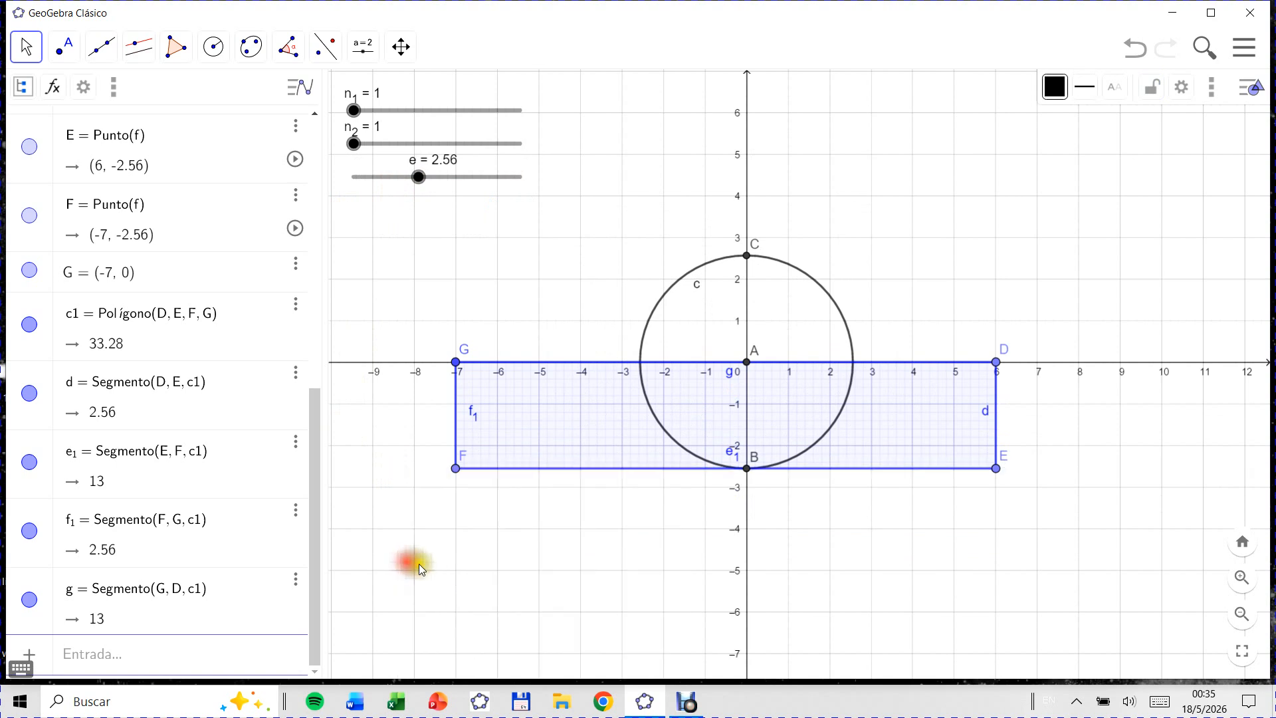
right_click(820, 291)
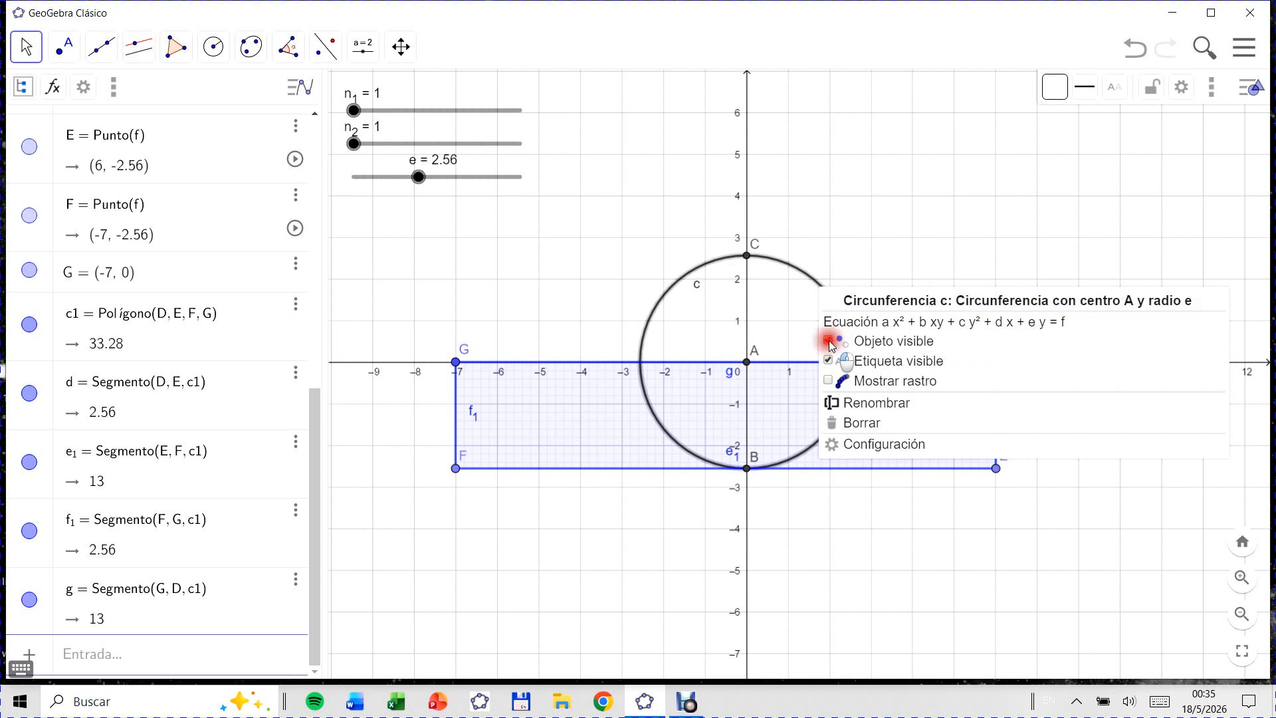
click(829, 341)
right_click(749, 258)
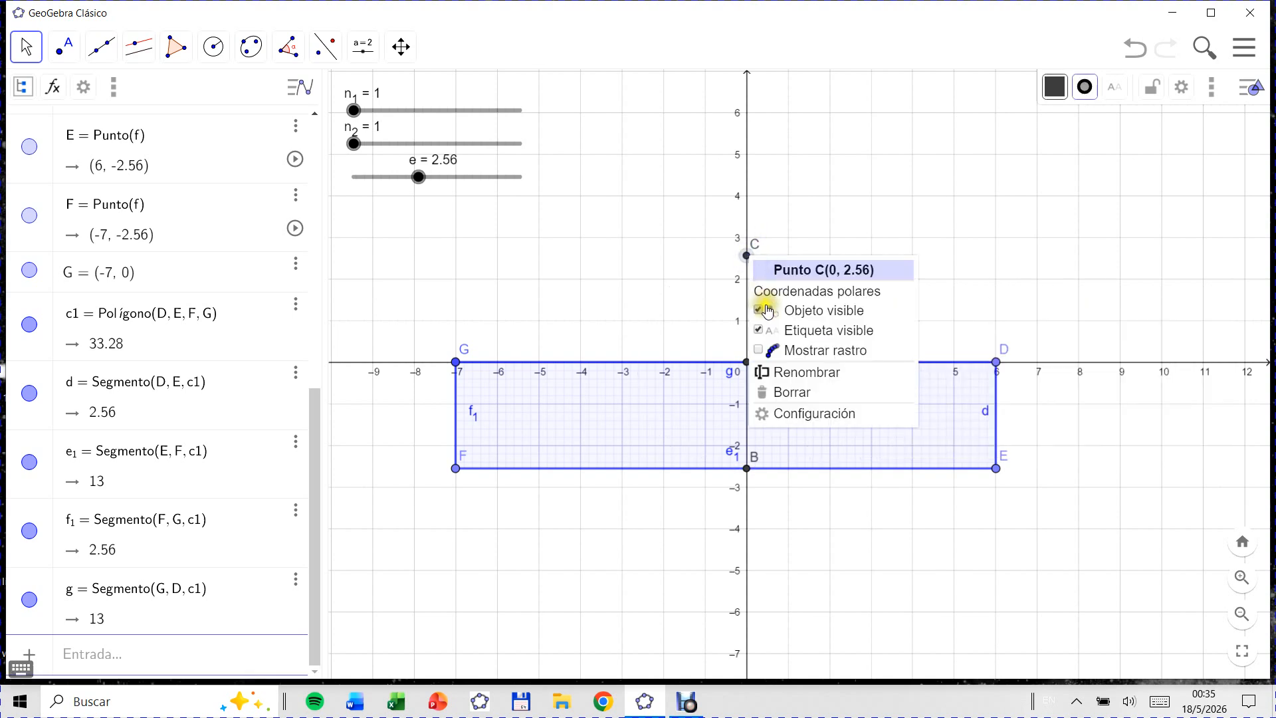
click(763, 309)
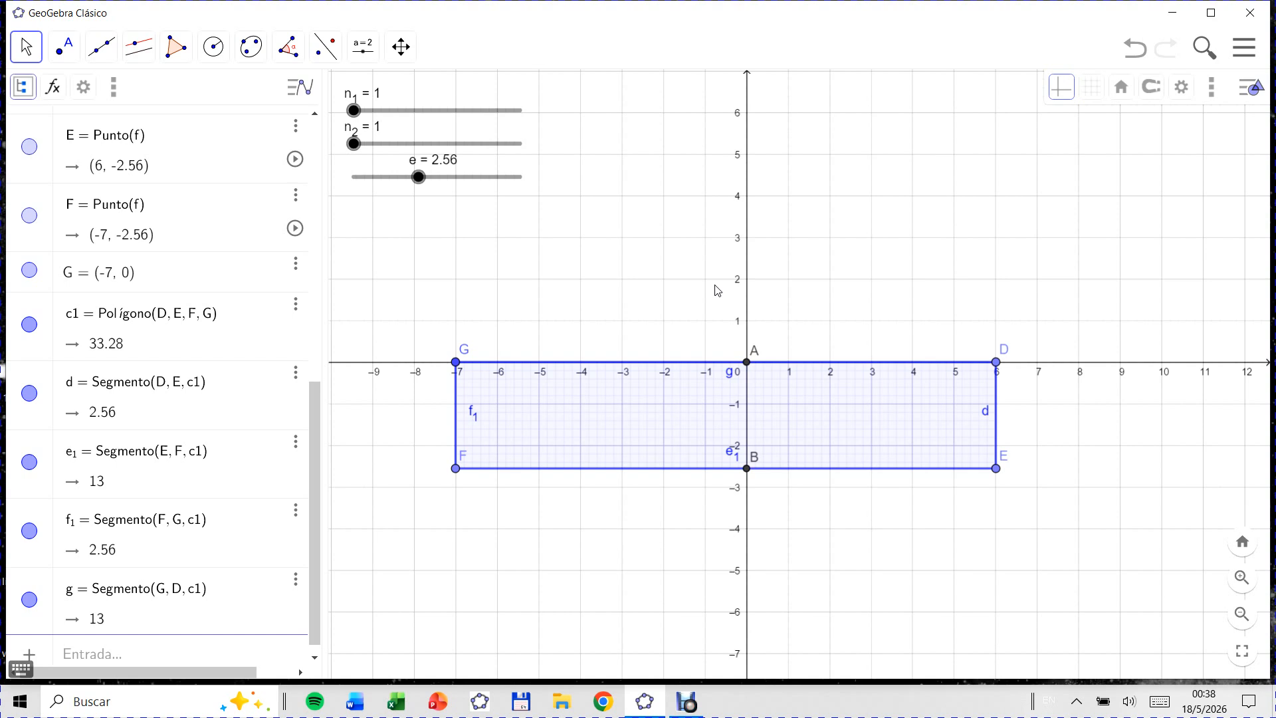
Step: Group the algebra list by object type and define the angle i = 45°
click(25, 89)
click(56, 136)
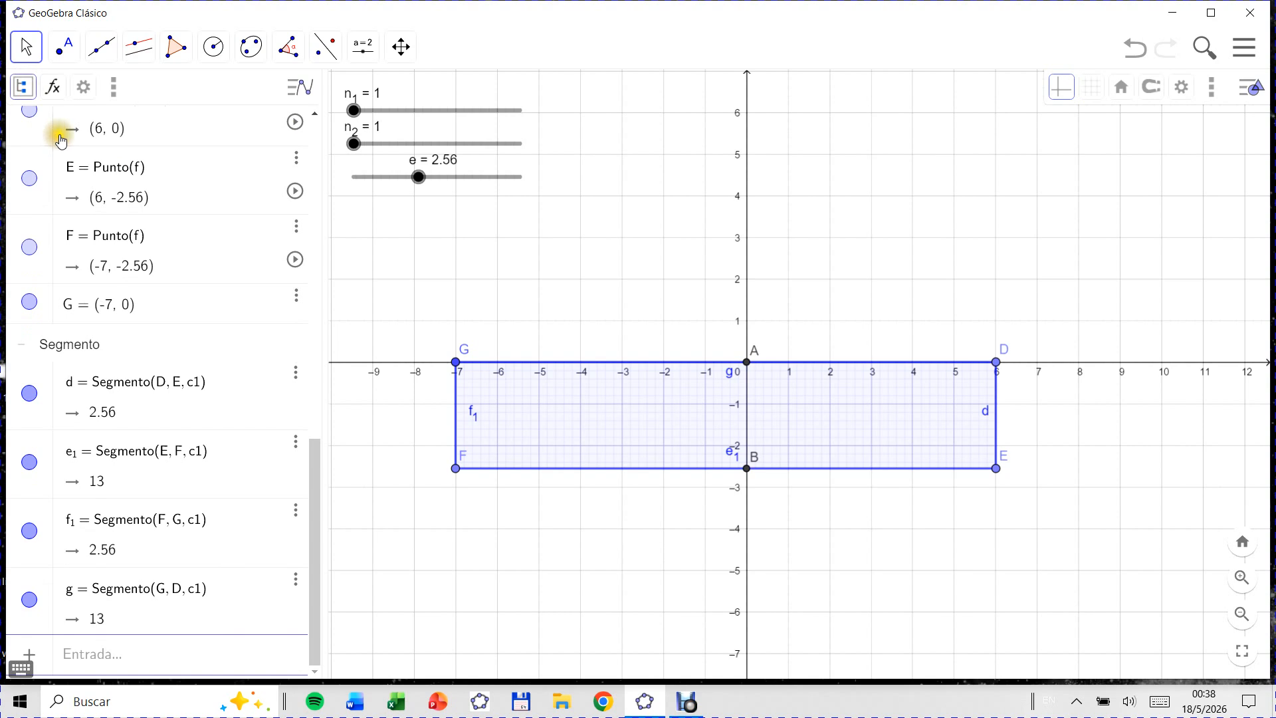
click(117, 655)
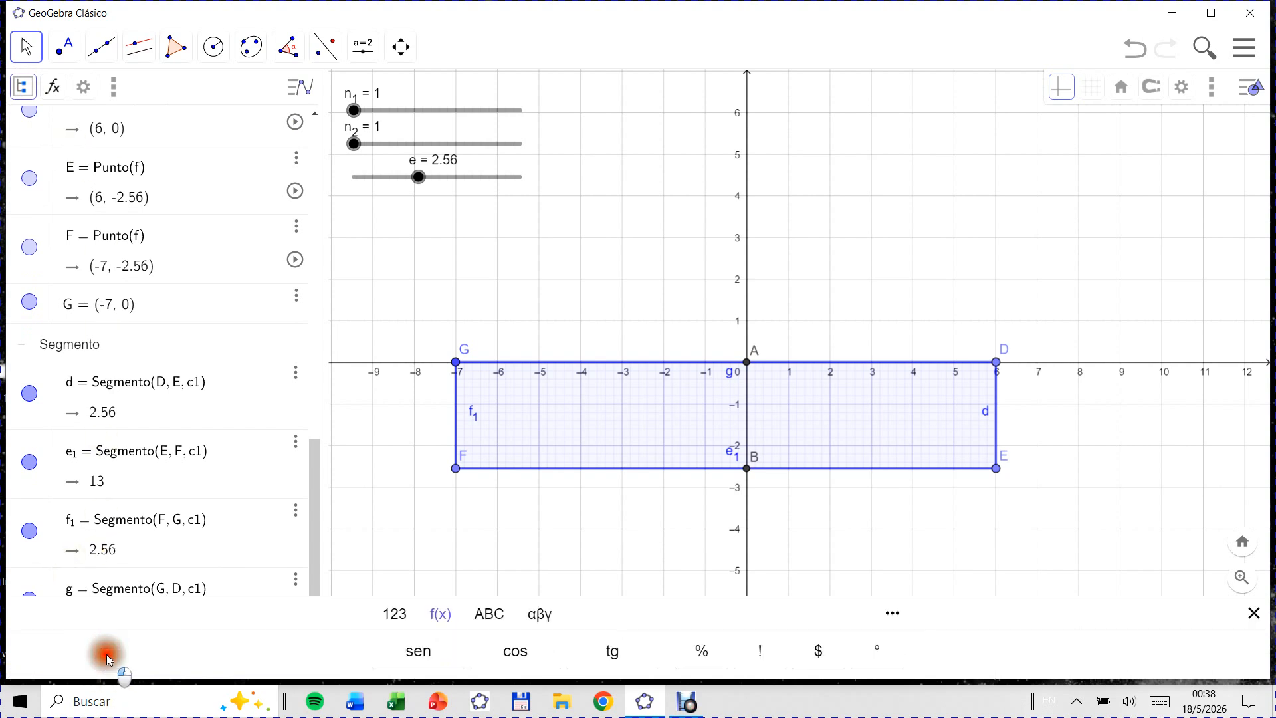
text(i = )
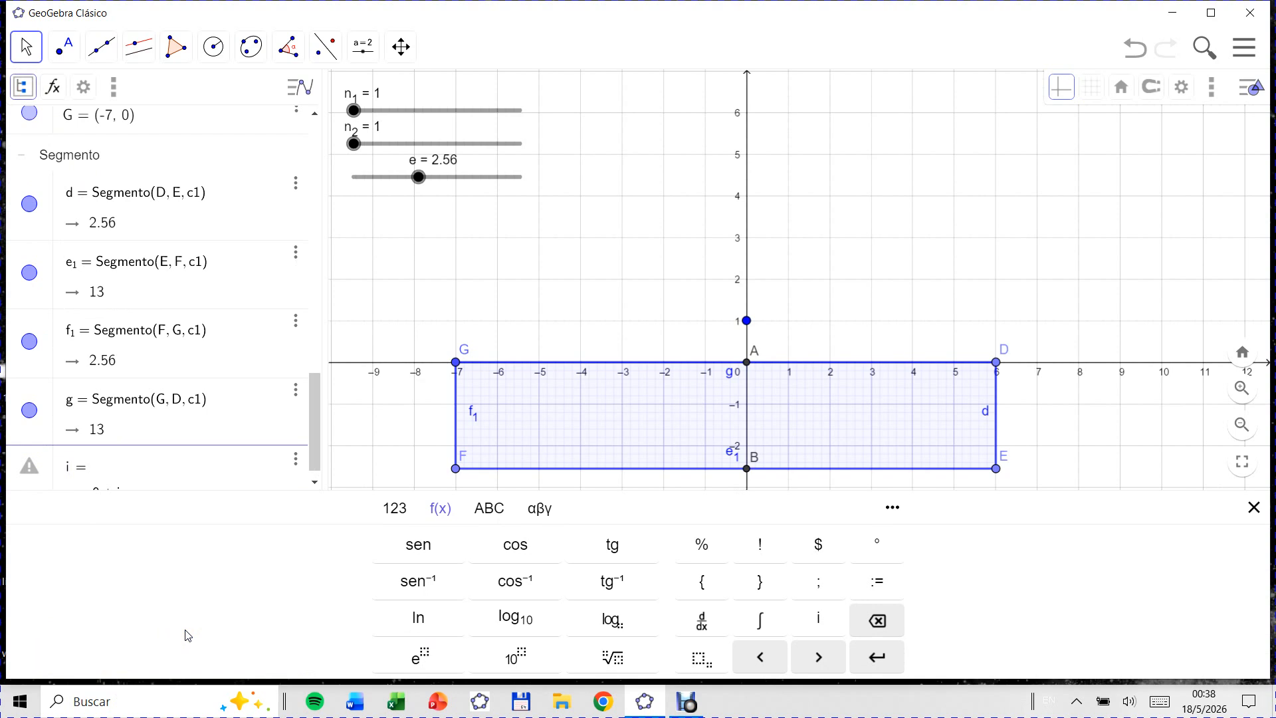
text(45)
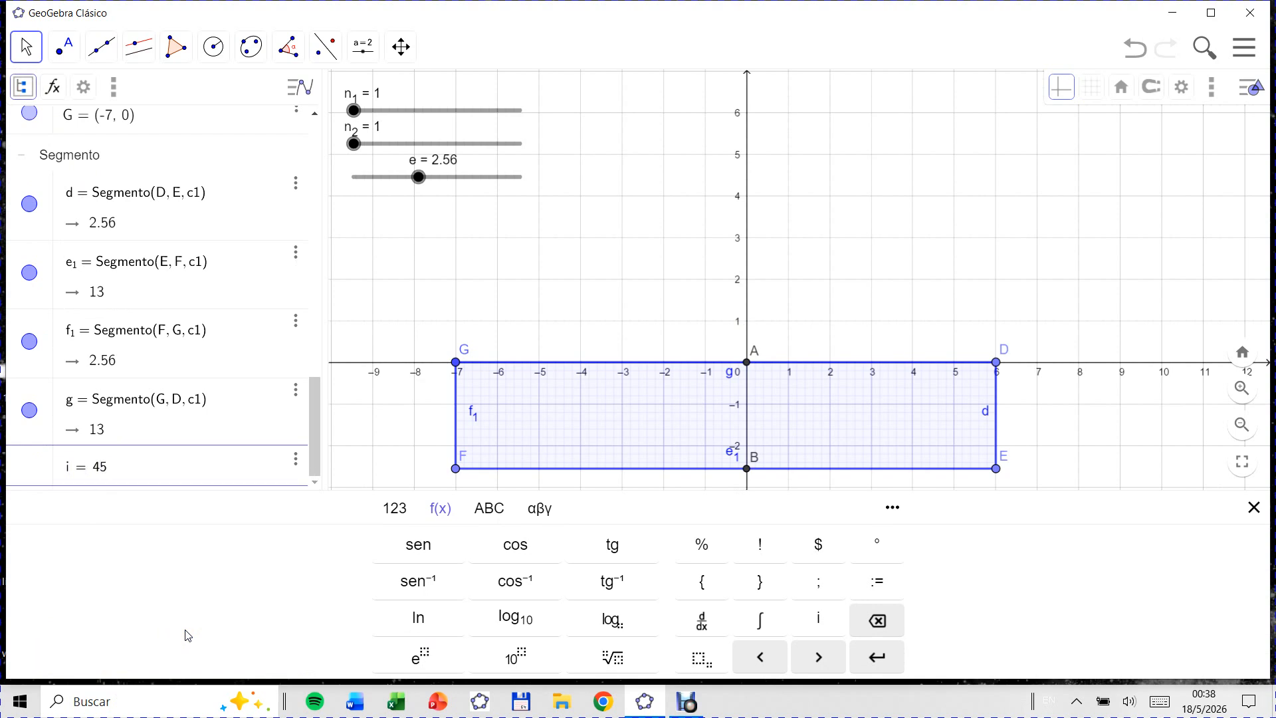
click(877, 542)
key(Return)
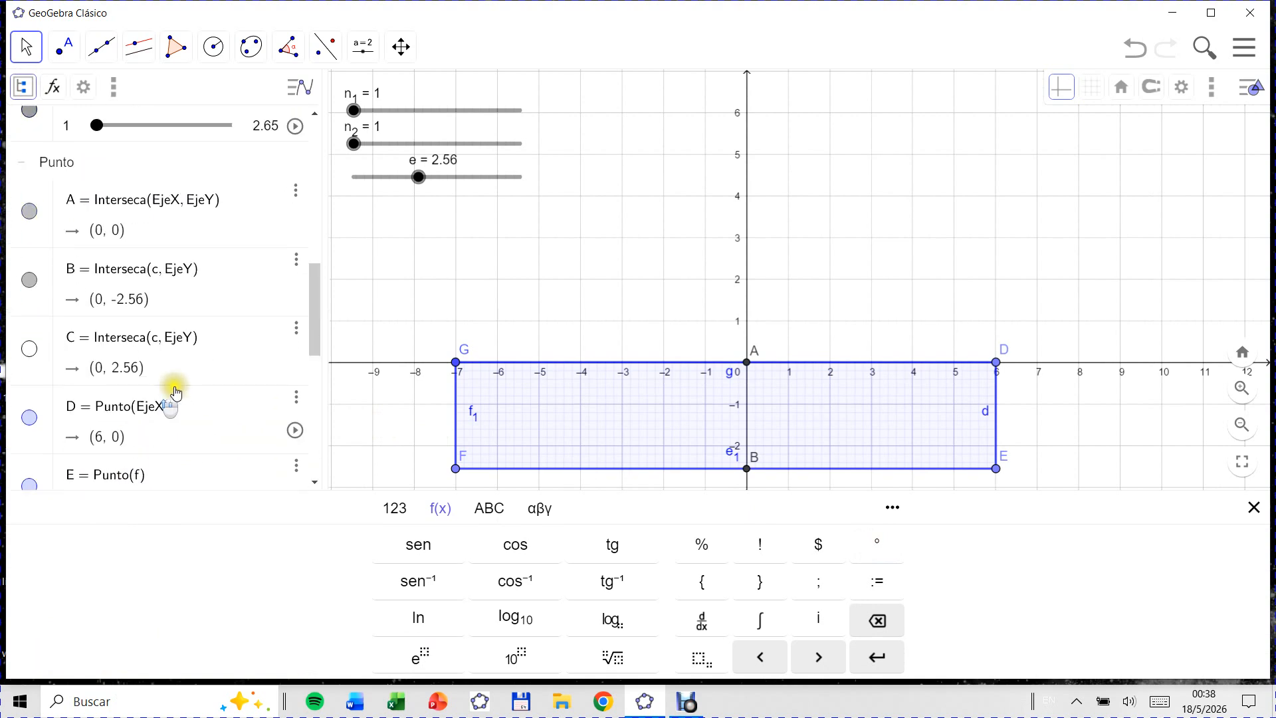
Step: Show the angle slider i in the graphics view and adjust it to about 64°
click(30, 171)
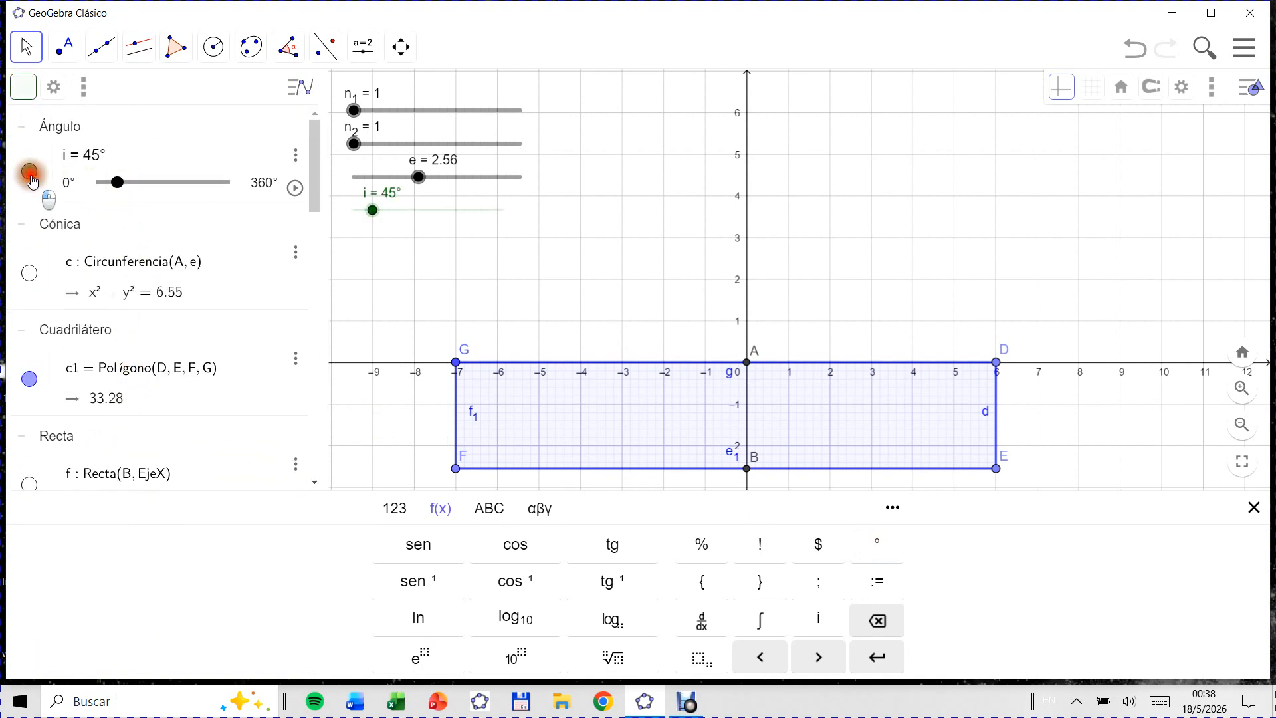
mouse_move(370, 222)
mouse_down()
mouse_move(505, 214)
mouse_move(339, 217)
mouse_move(507, 220)
mouse_move(378, 228)
mouse_move(394, 219)
mouse_move(380, 211)
mouse_up()
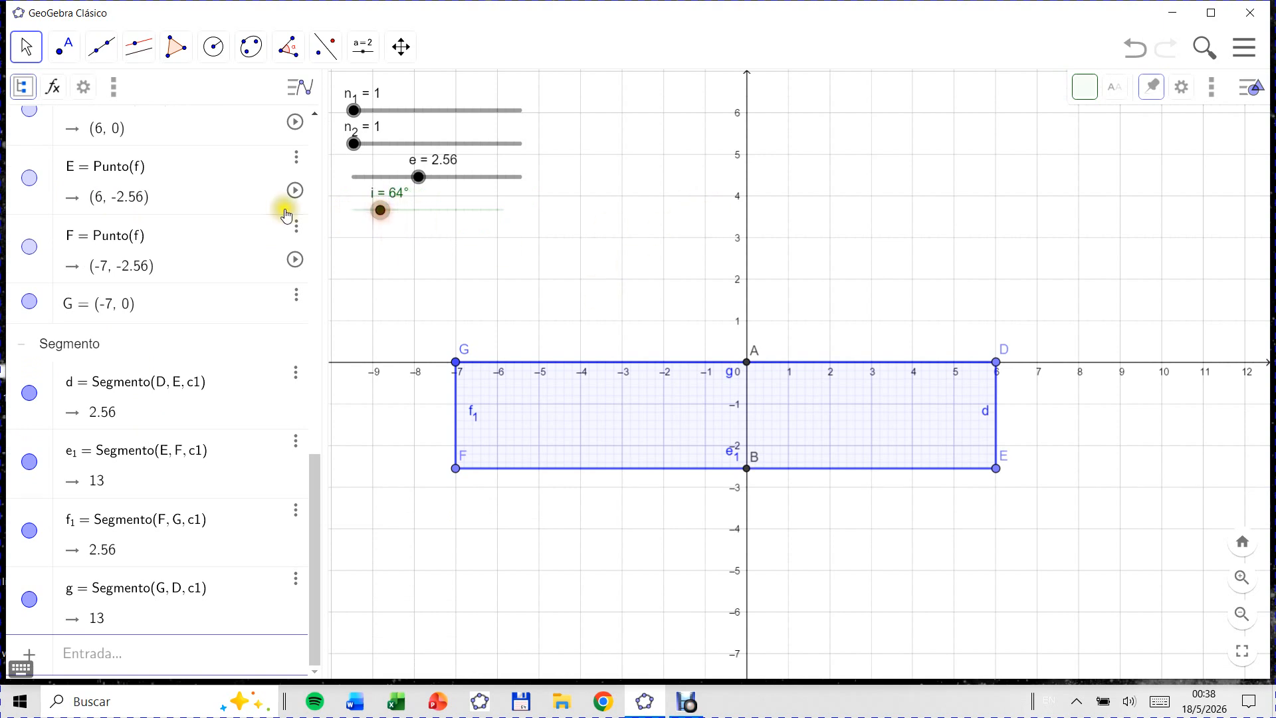
Step: Set slider i's maximum to 90° and its increment to 0.01°, and adjust the slider to about 50°
scroll(166, 323, up, 5)
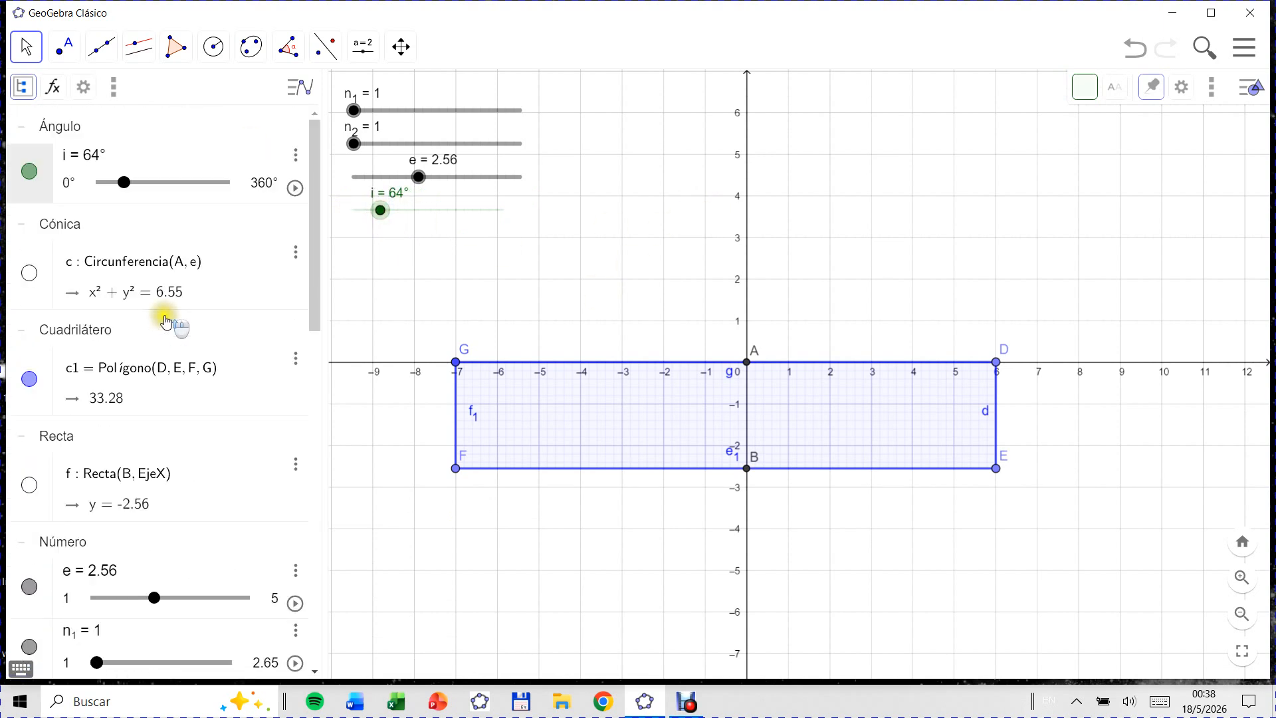
click(296, 155)
click(356, 208)
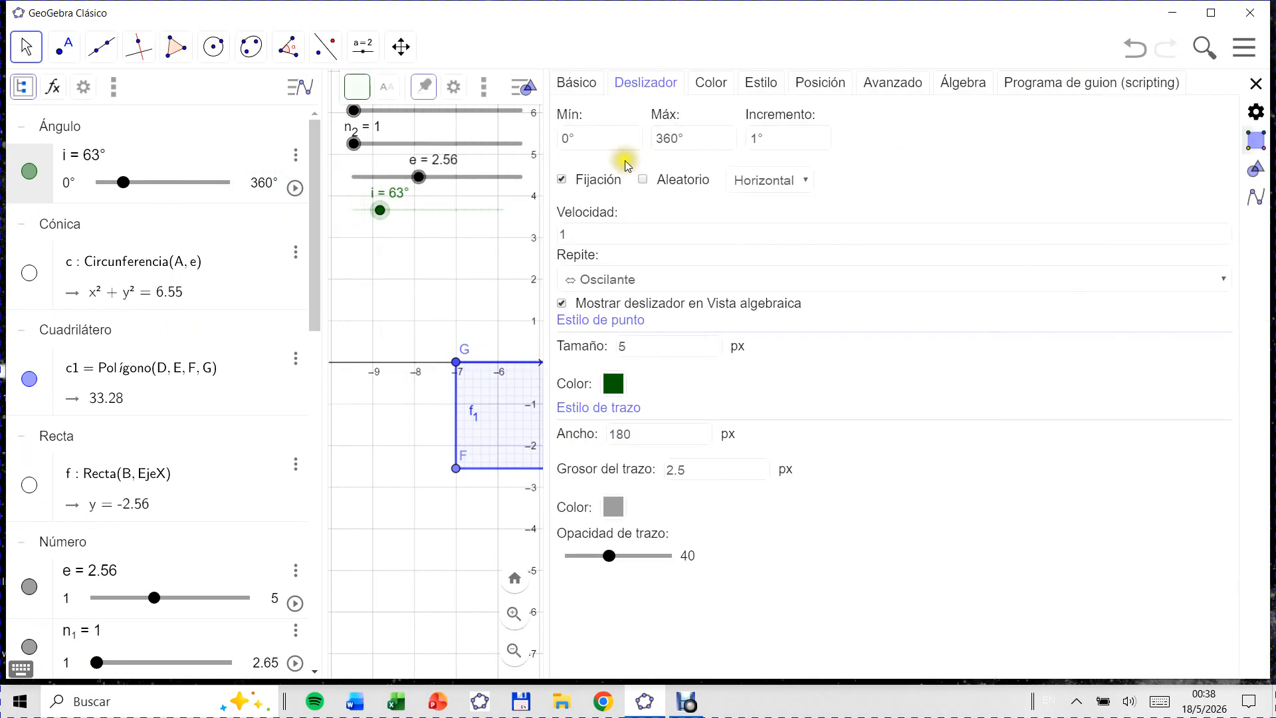
click(676, 140)
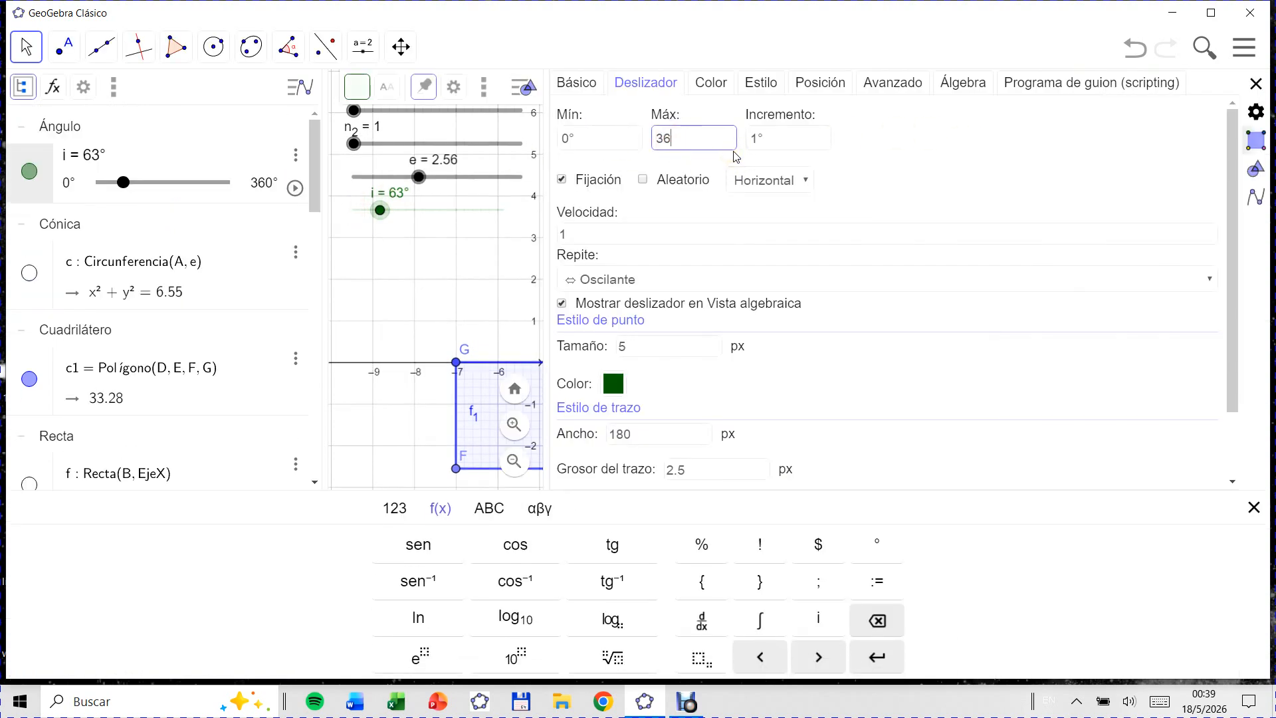
text(90)
click(878, 548)
key(Return)
click(752, 139)
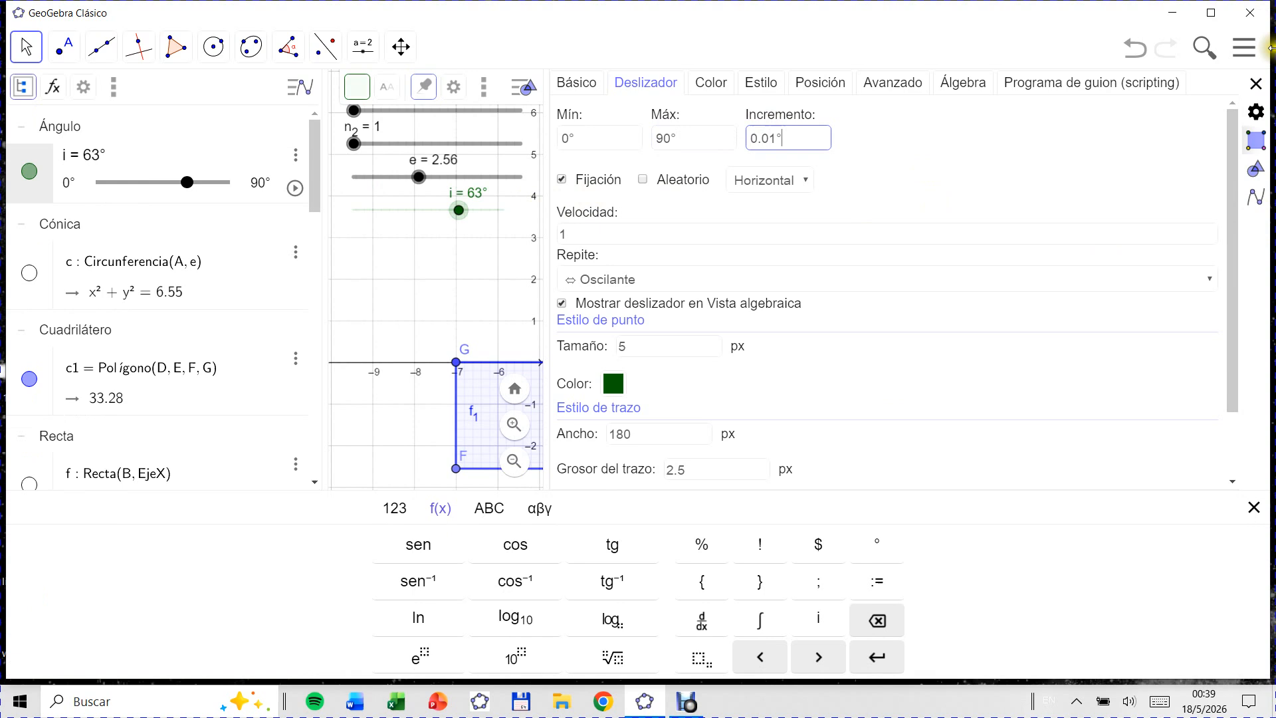
click(1263, 91)
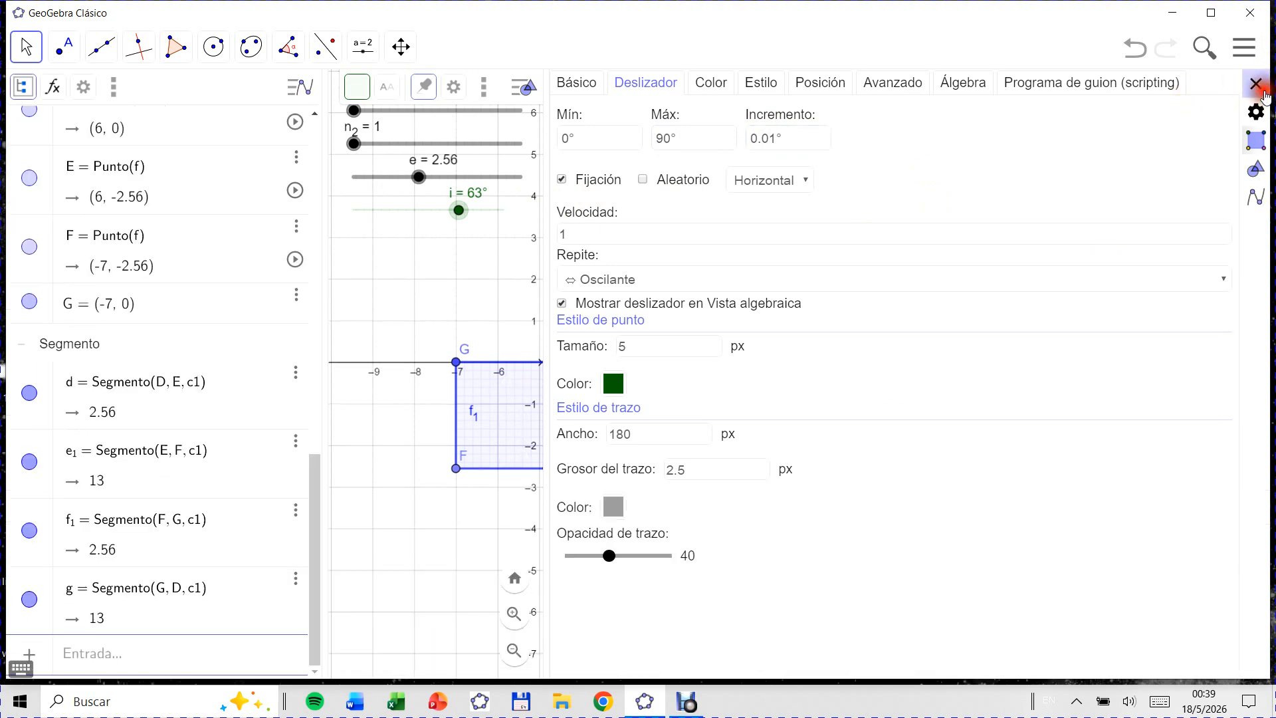
mouse_move(458, 211)
mouse_down()
mouse_move(379, 226)
mouse_move(484, 226)
mouse_move(406, 226)
mouse_move(447, 226)
mouse_up()
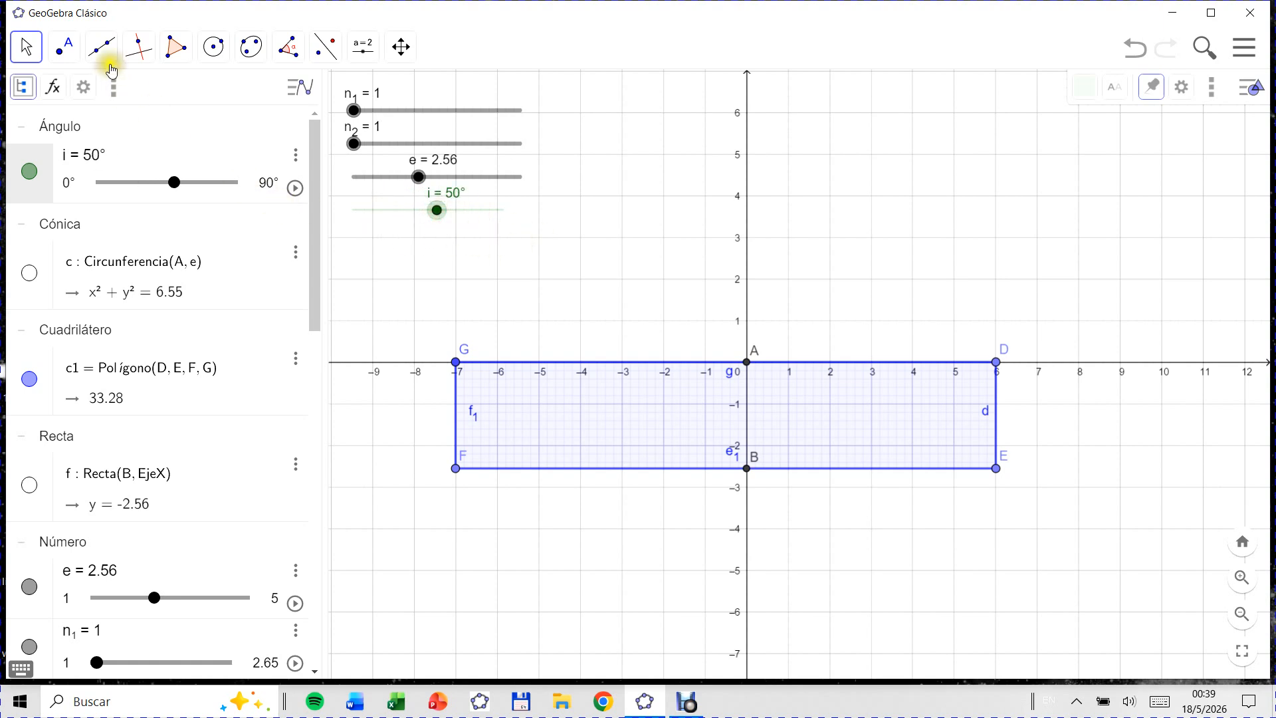
Step: Place a point on the y-axis at (0, 4)
click(57, 50)
click(81, 95)
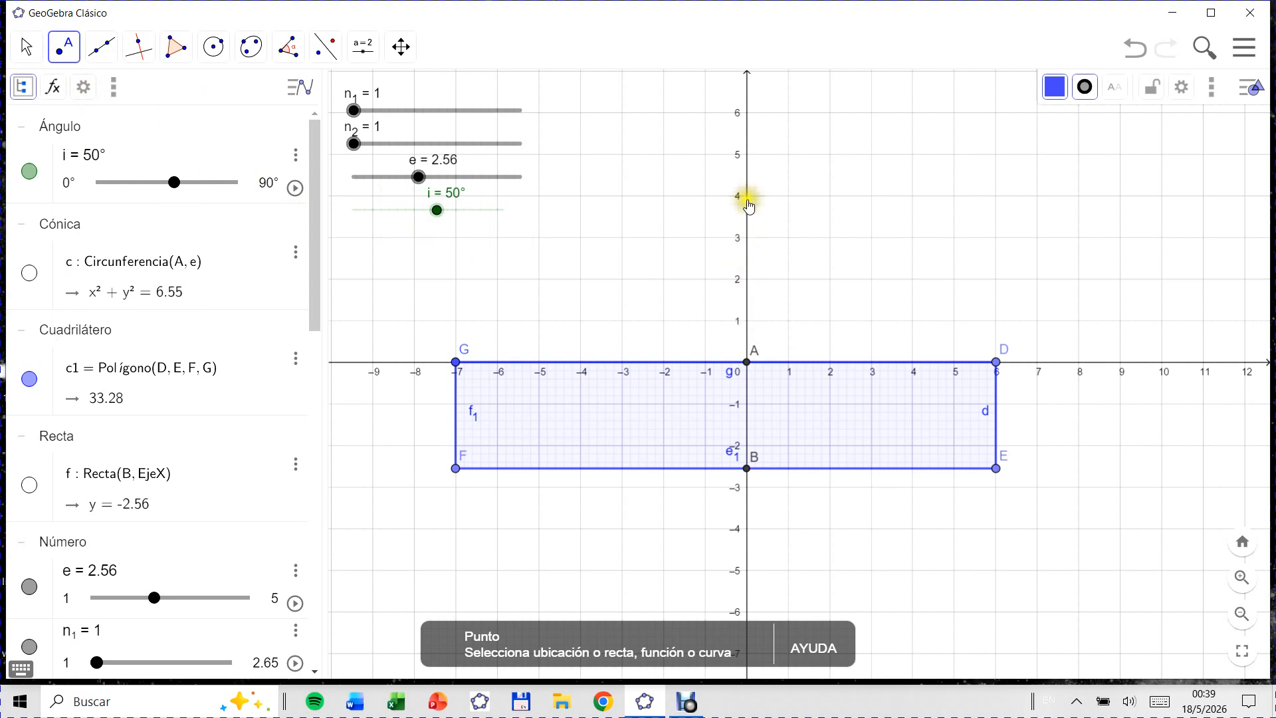
click(748, 197)
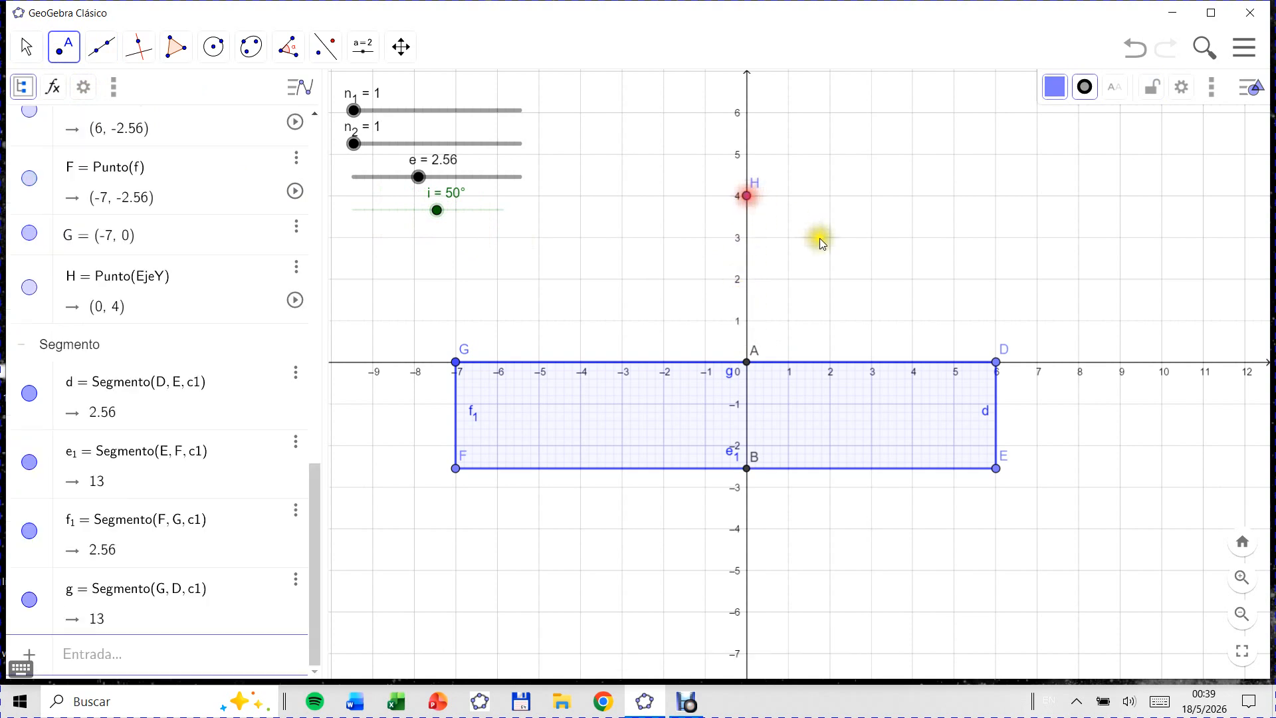
Step: Construct a counterclockwise angle of size i from point H with its vertex at A
click(297, 56)
click(342, 131)
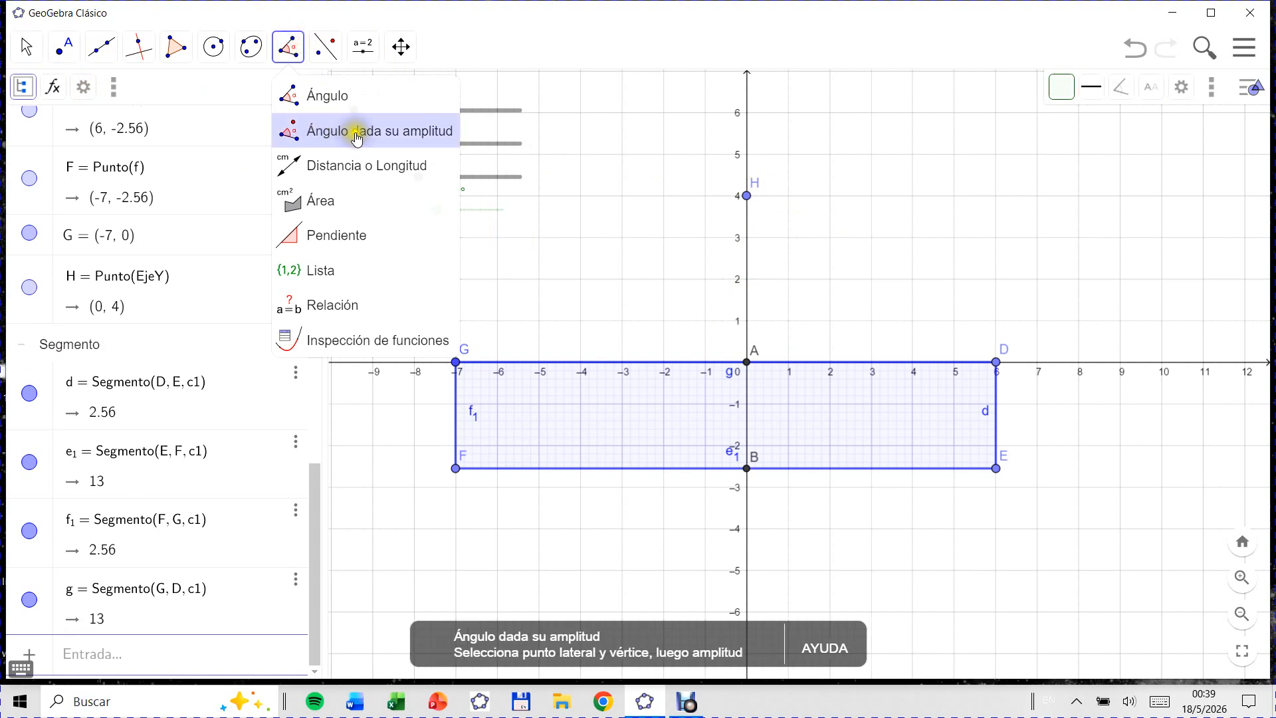
click(748, 198)
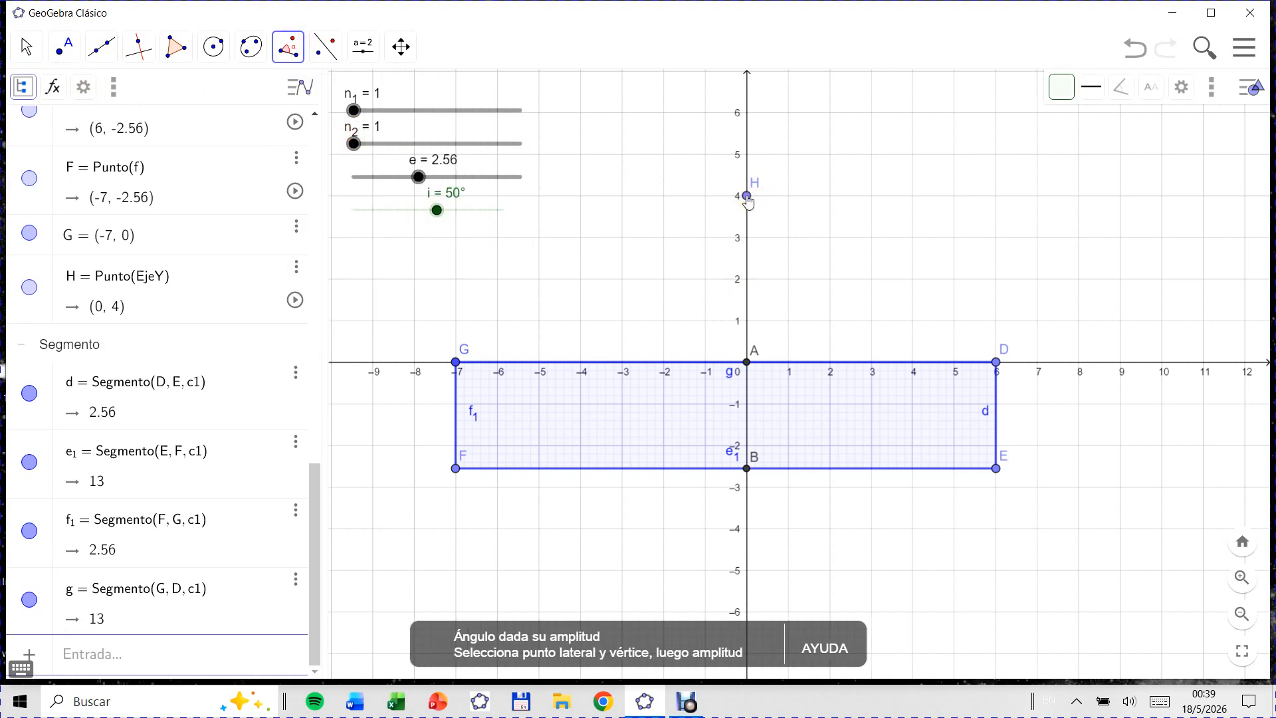
click(747, 196)
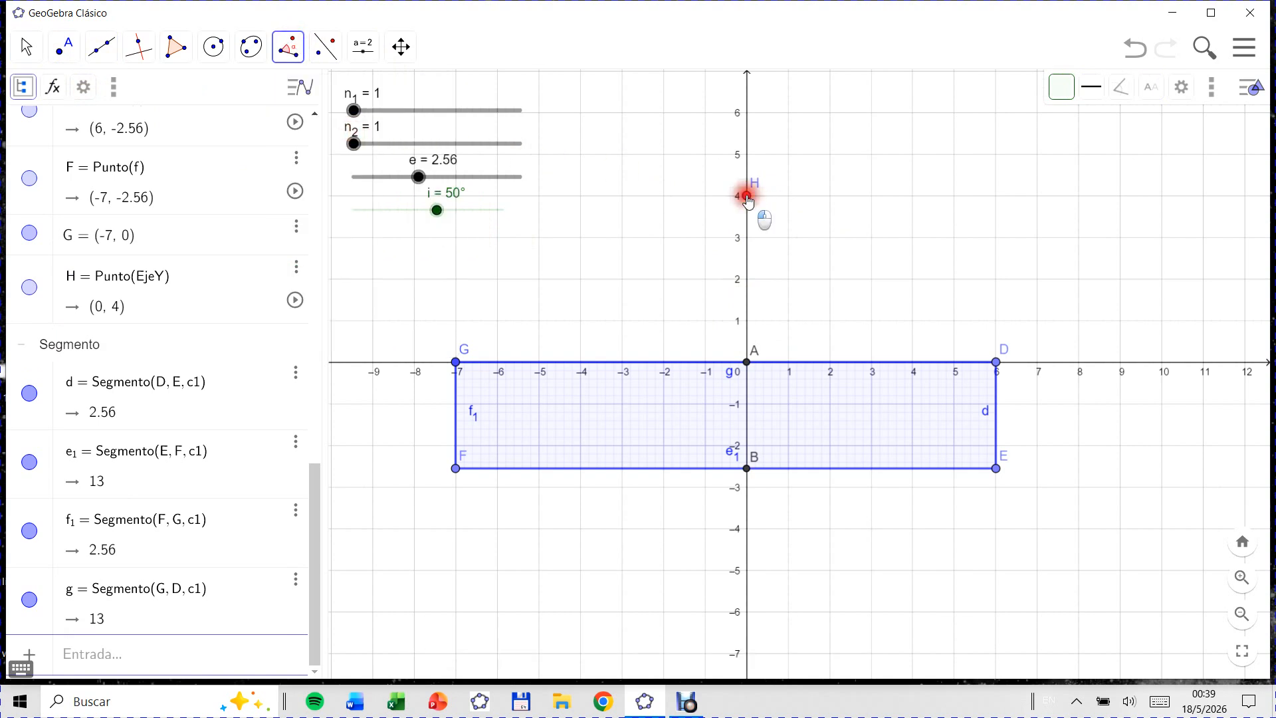
click(747, 365)
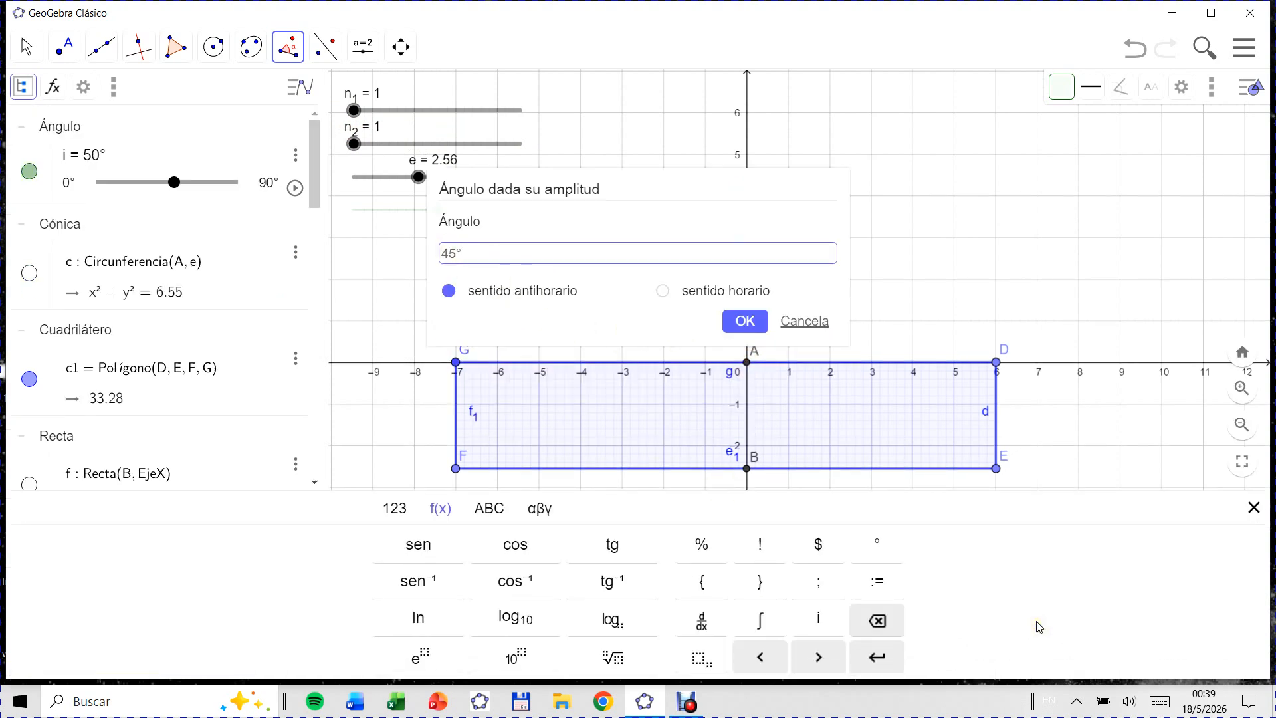
key(BackSpace)
click(747, 325)
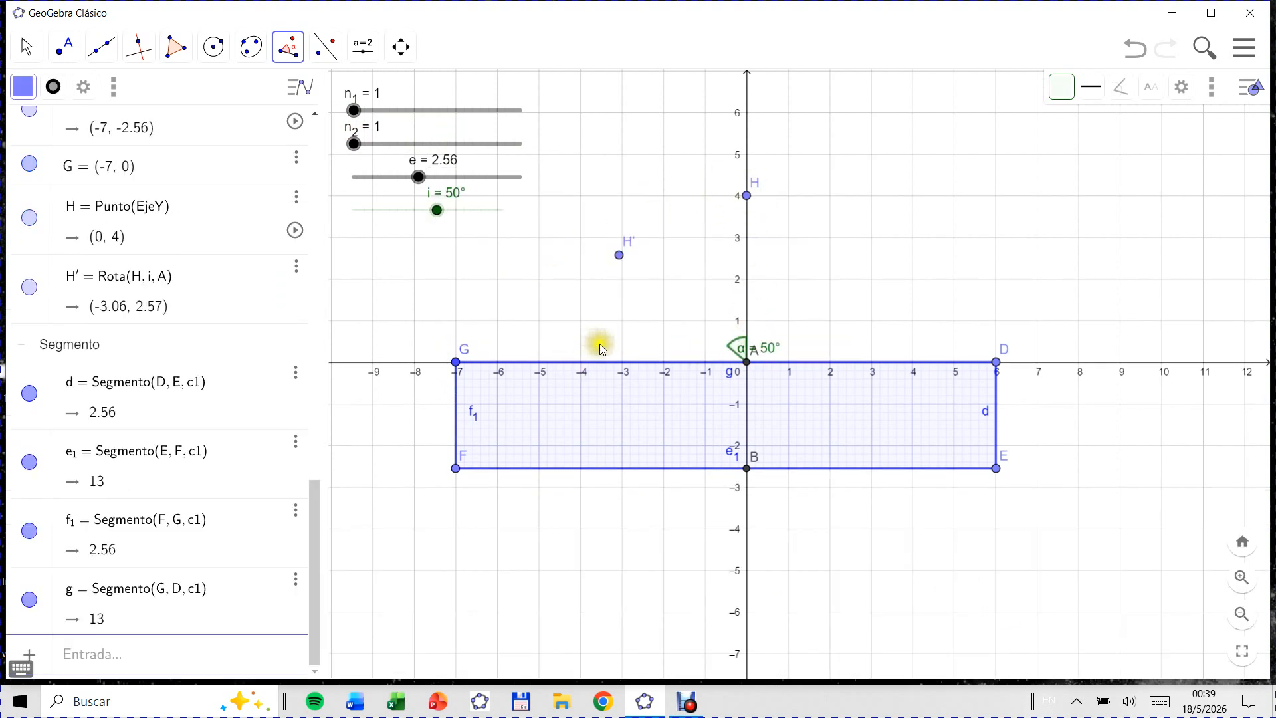
Step: Draw a segment from point H' to point A
click(102, 47)
click(140, 131)
click(619, 256)
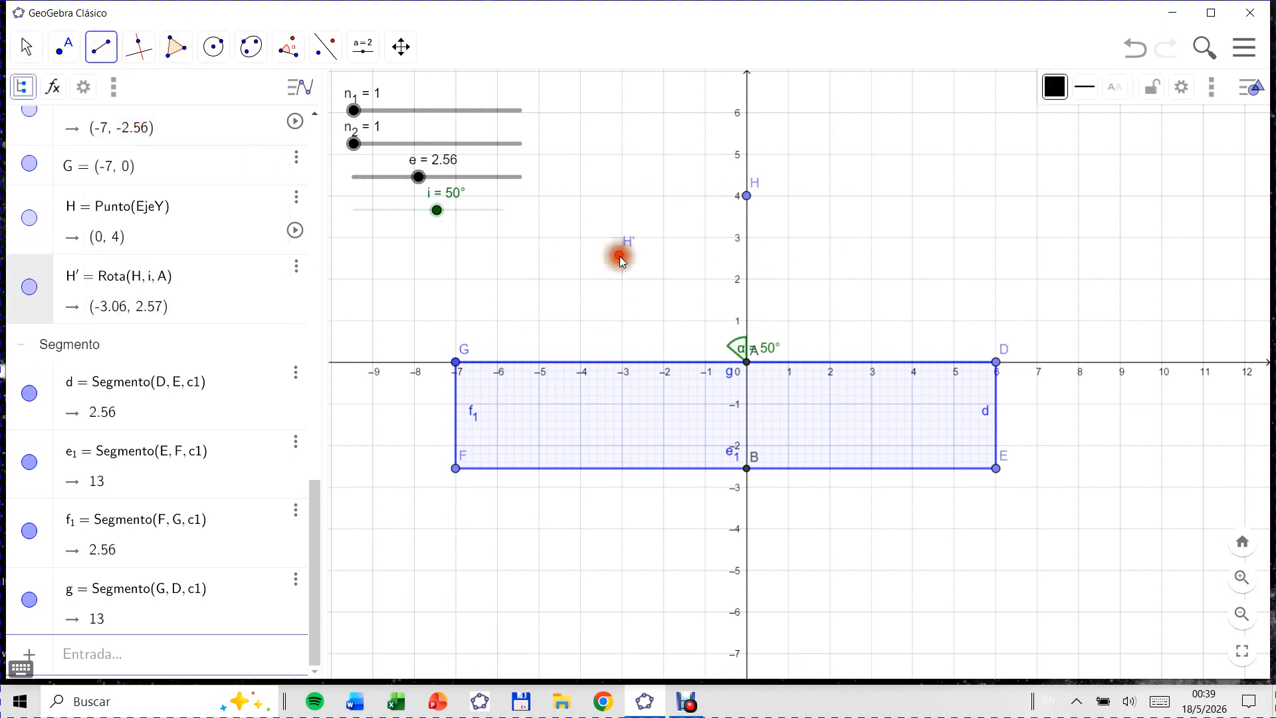
click(747, 362)
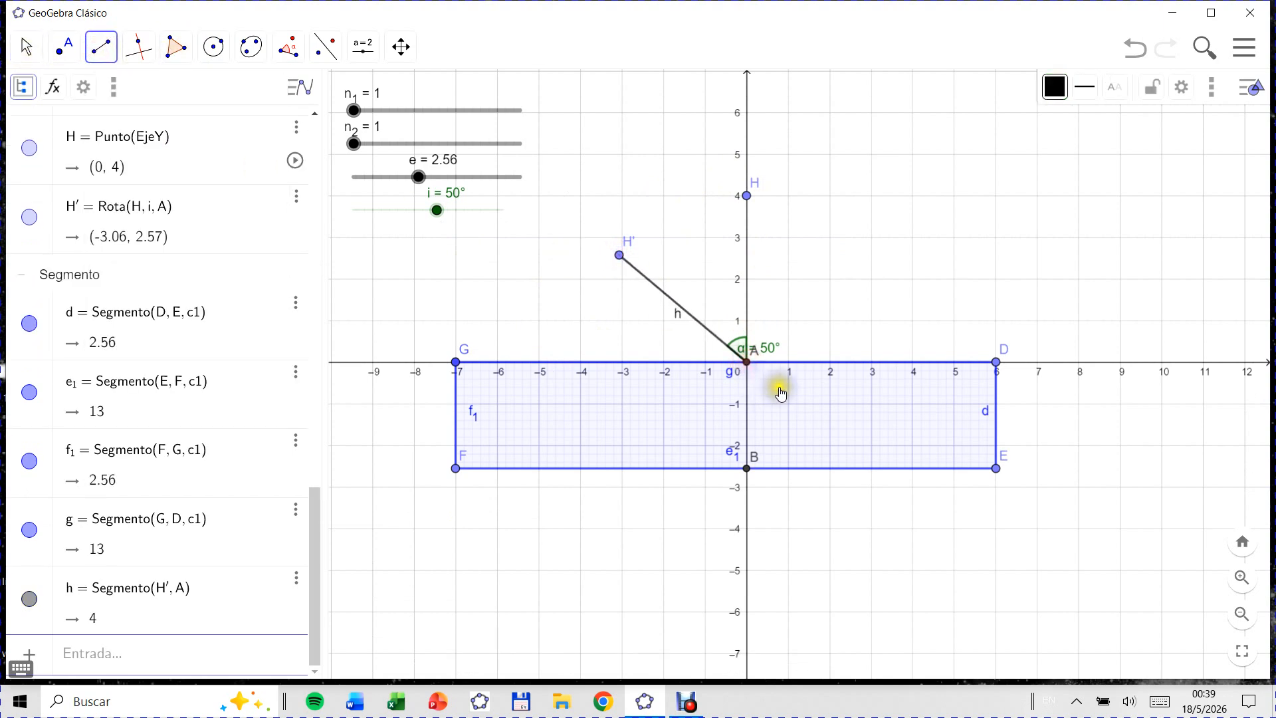
Step: Colour the segment between H' and A red and set its line thickness to 8
click(26, 47)
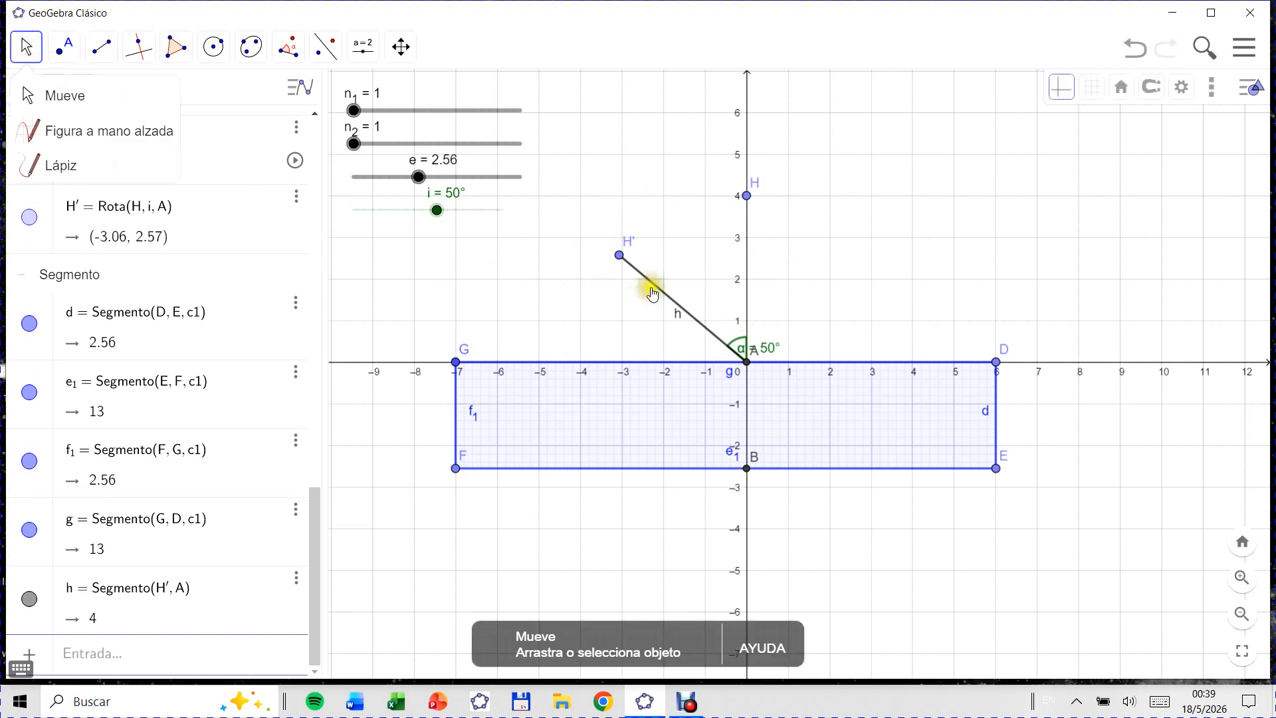
click(653, 296)
click(1055, 87)
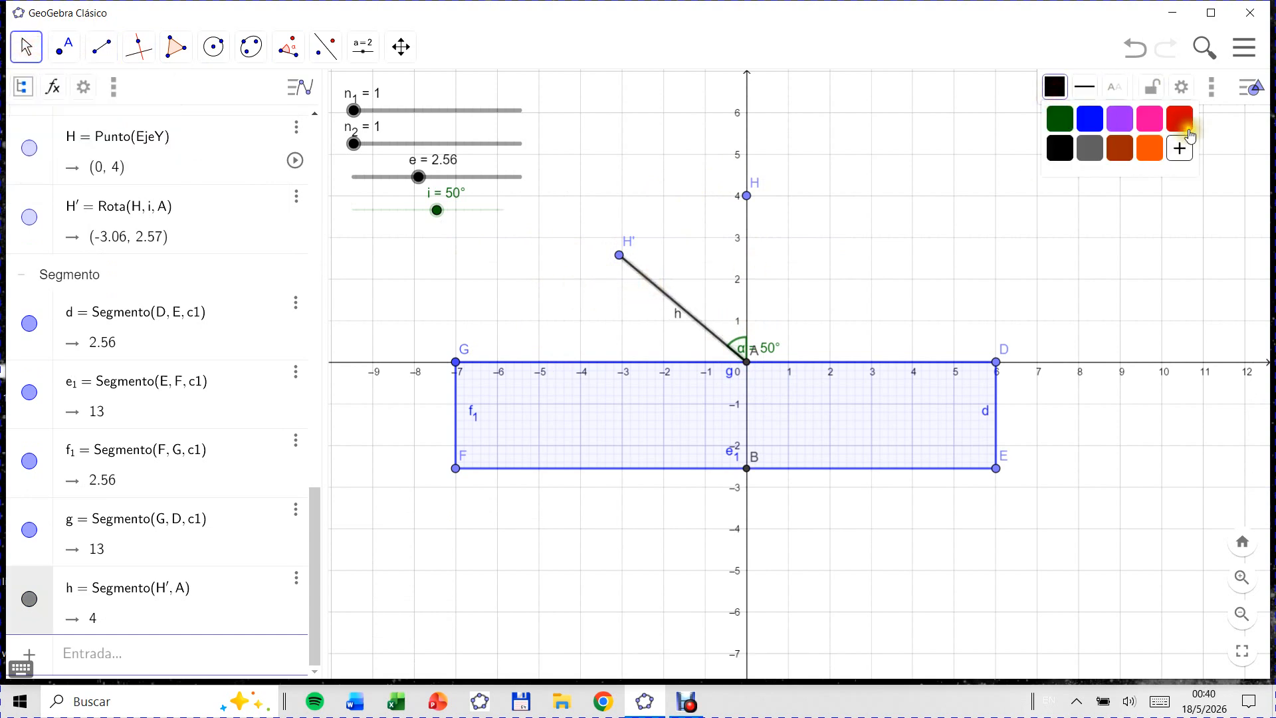
click(1180, 118)
click(1085, 86)
click(1129, 147)
drag(1129, 148, 1138, 149)
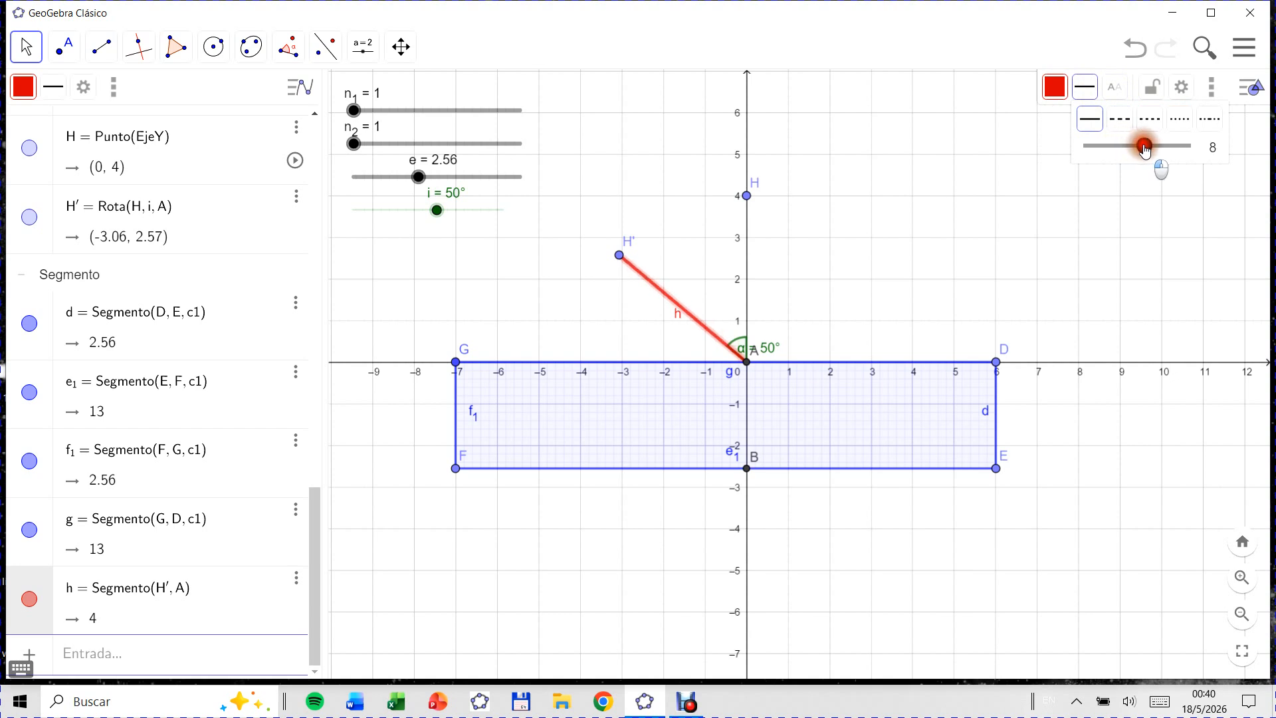
Step: Add the single-arrow decoration to segment h in its style settings and close the settings
click(1182, 89)
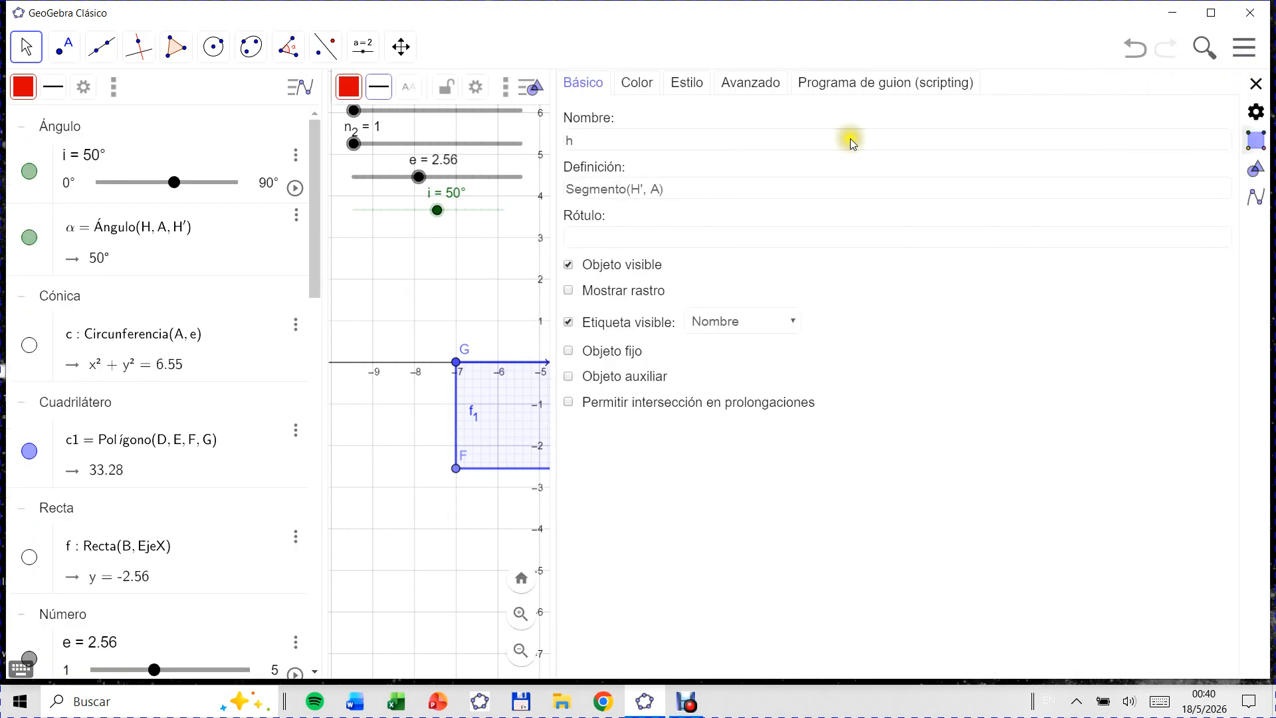
click(687, 88)
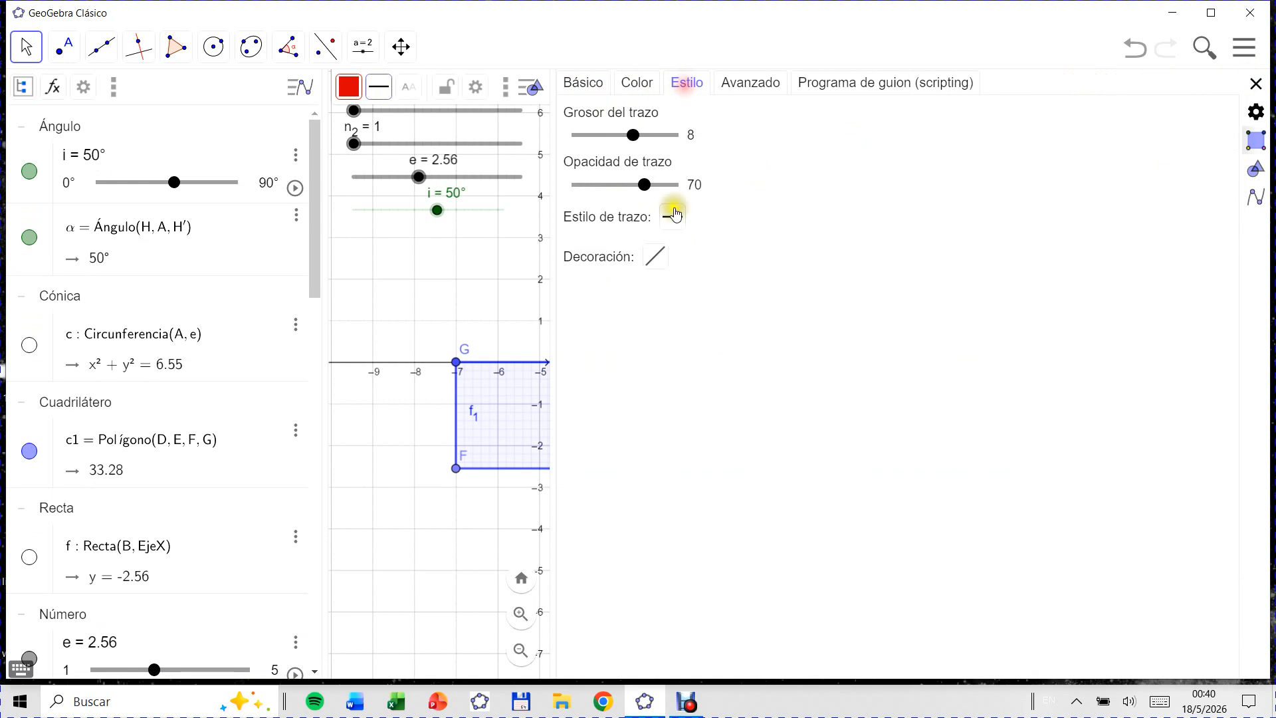
click(673, 221)
click(675, 226)
click(655, 256)
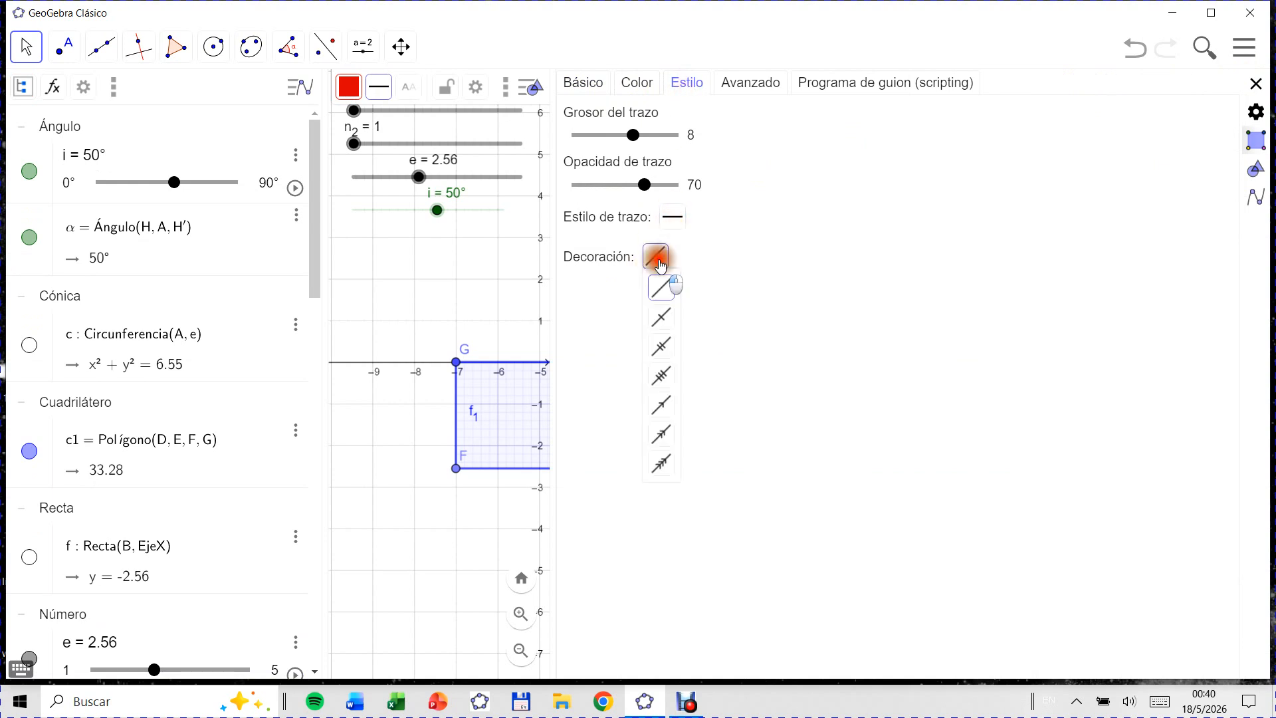
click(664, 402)
click(1256, 86)
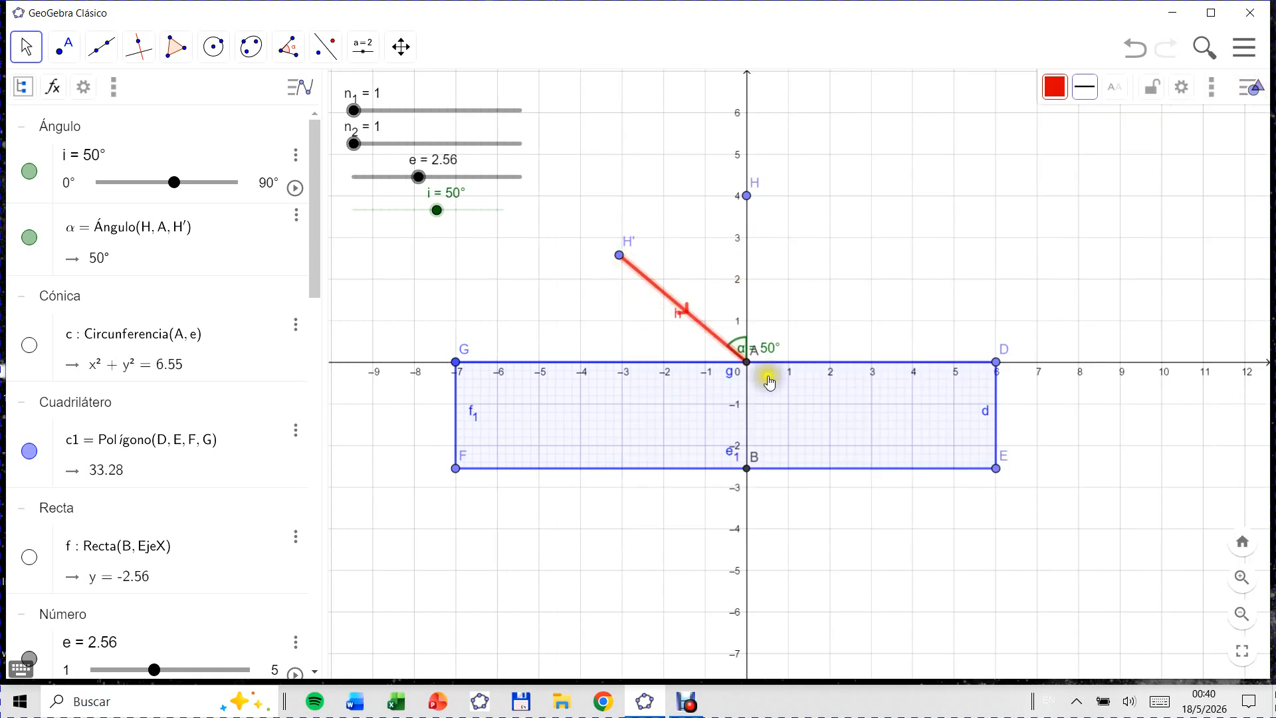
Step: Adjust the angle slider i to 37°
mouse_move(437, 210)
mouse_down()
mouse_move(464, 221)
mouse_move(402, 223)
mouse_move(480, 222)
mouse_move(401, 224)
mouse_move(464, 225)
mouse_move(429, 224)
mouse_up()
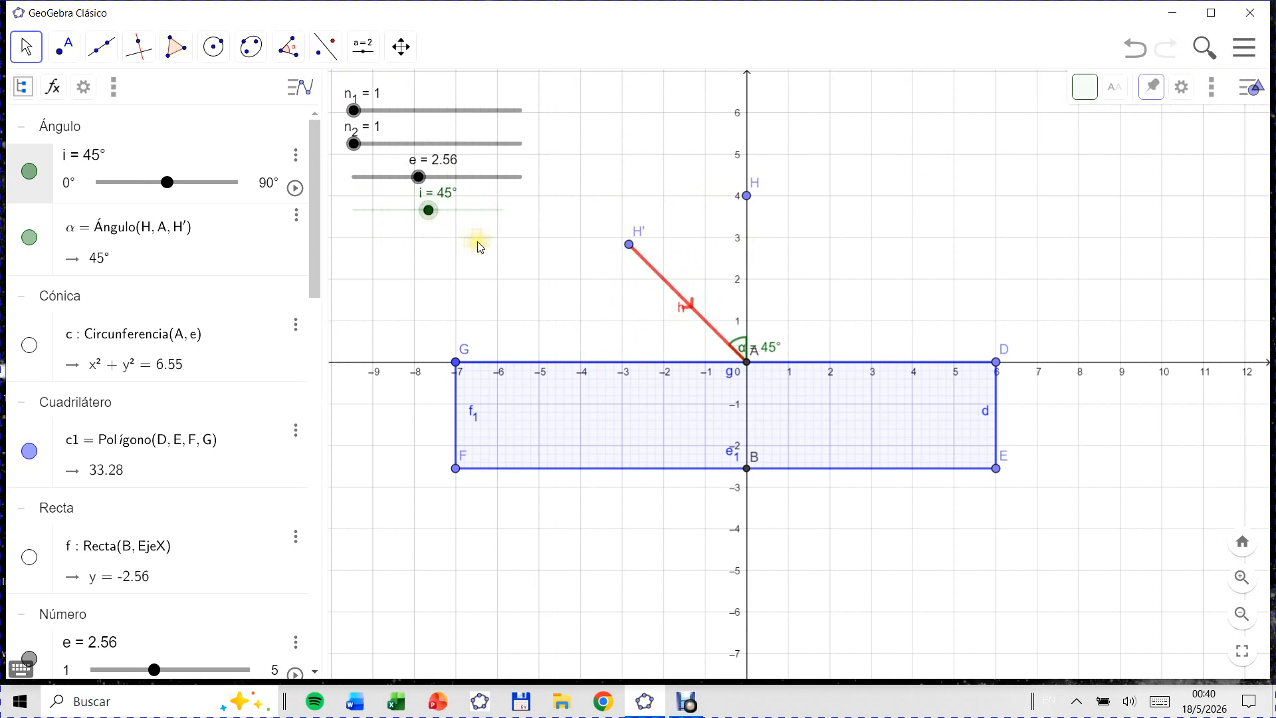
mouse_move(429, 211)
mouse_down()
mouse_move(470, 233)
mouse_move(436, 232)
mouse_move(419, 214)
mouse_up()
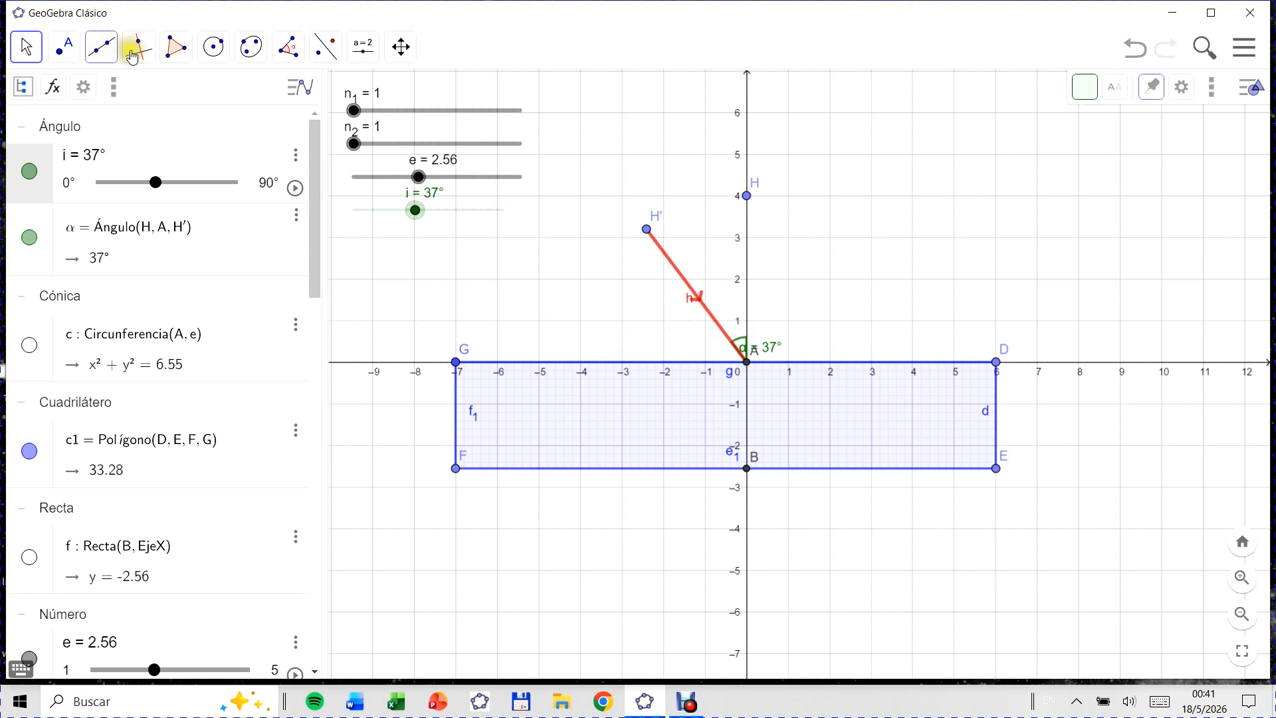
Step: Construct a circle centred at point A with a radius of 1
click(226, 48)
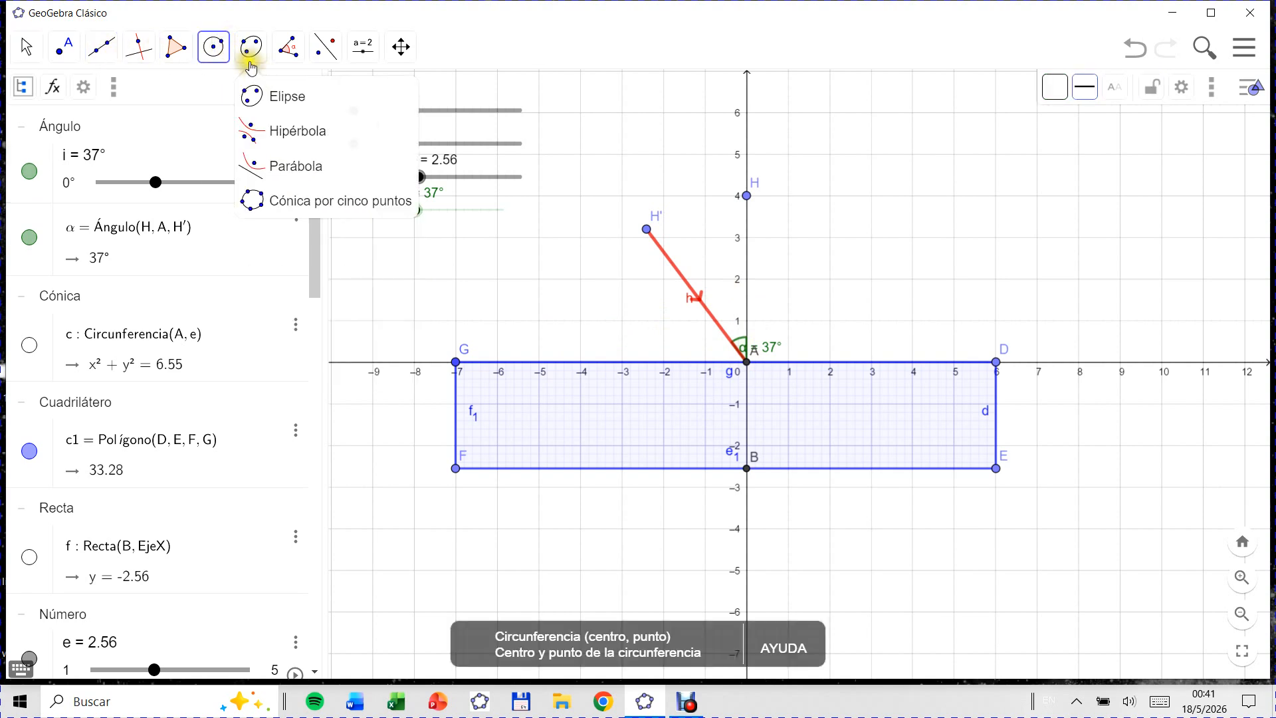
click(240, 133)
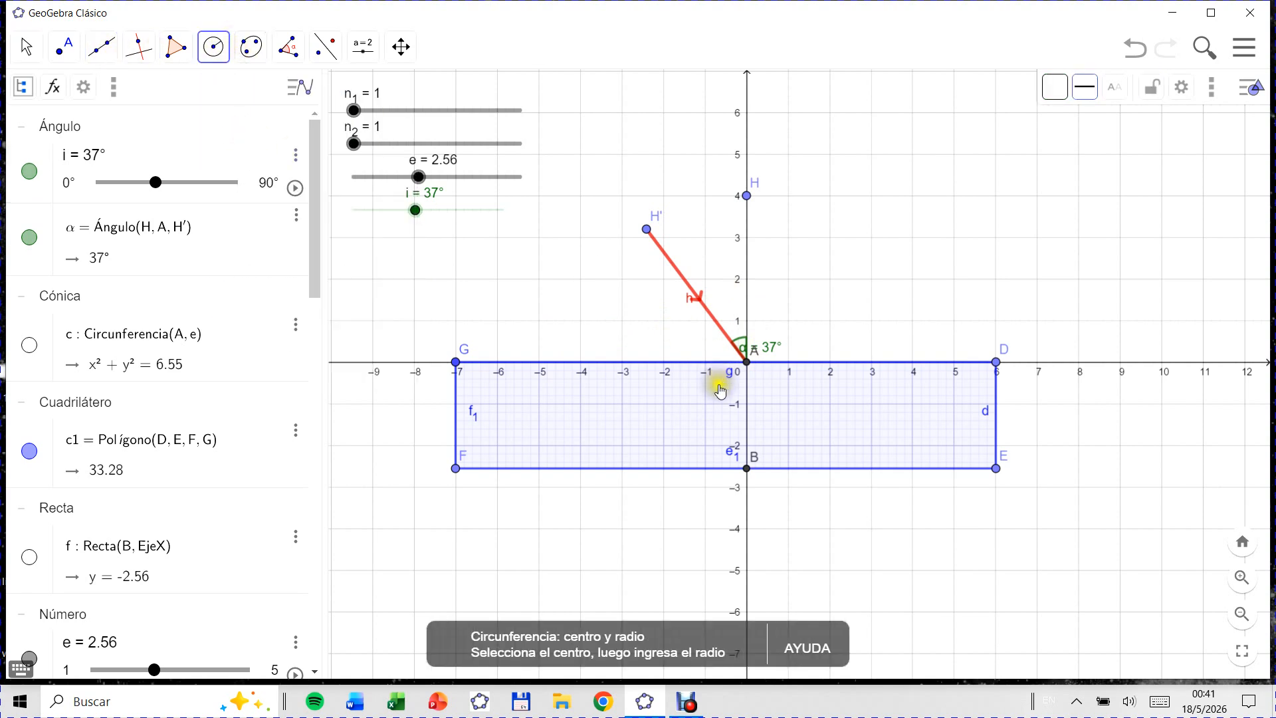
click(747, 364)
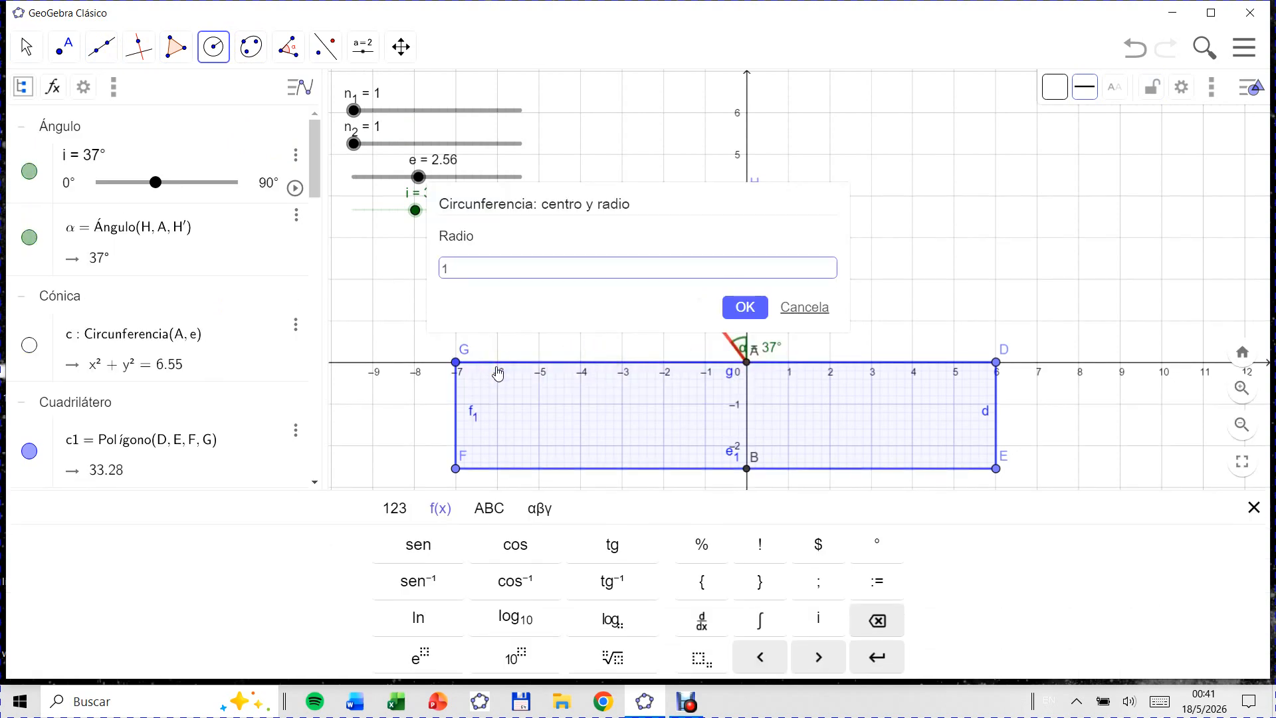
key(Return)
Step: Create the intersection points of the y-axis and the circle centred at A
click(63, 48)
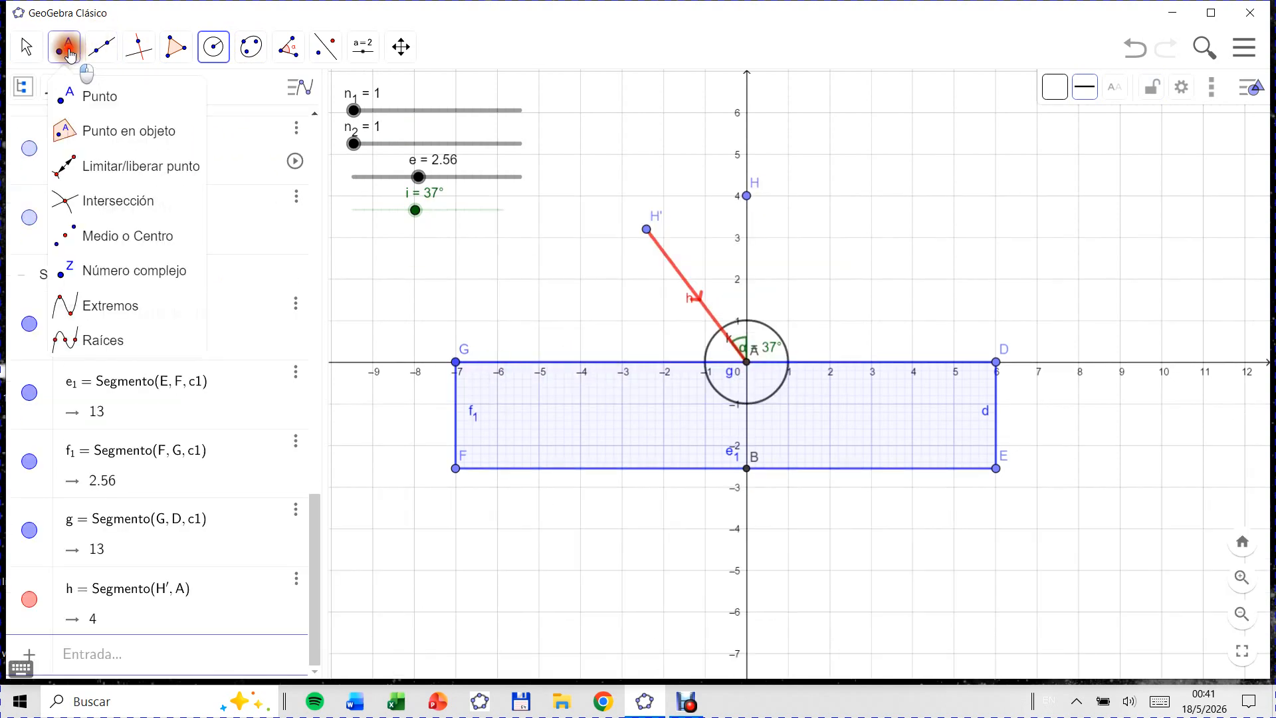
click(118, 200)
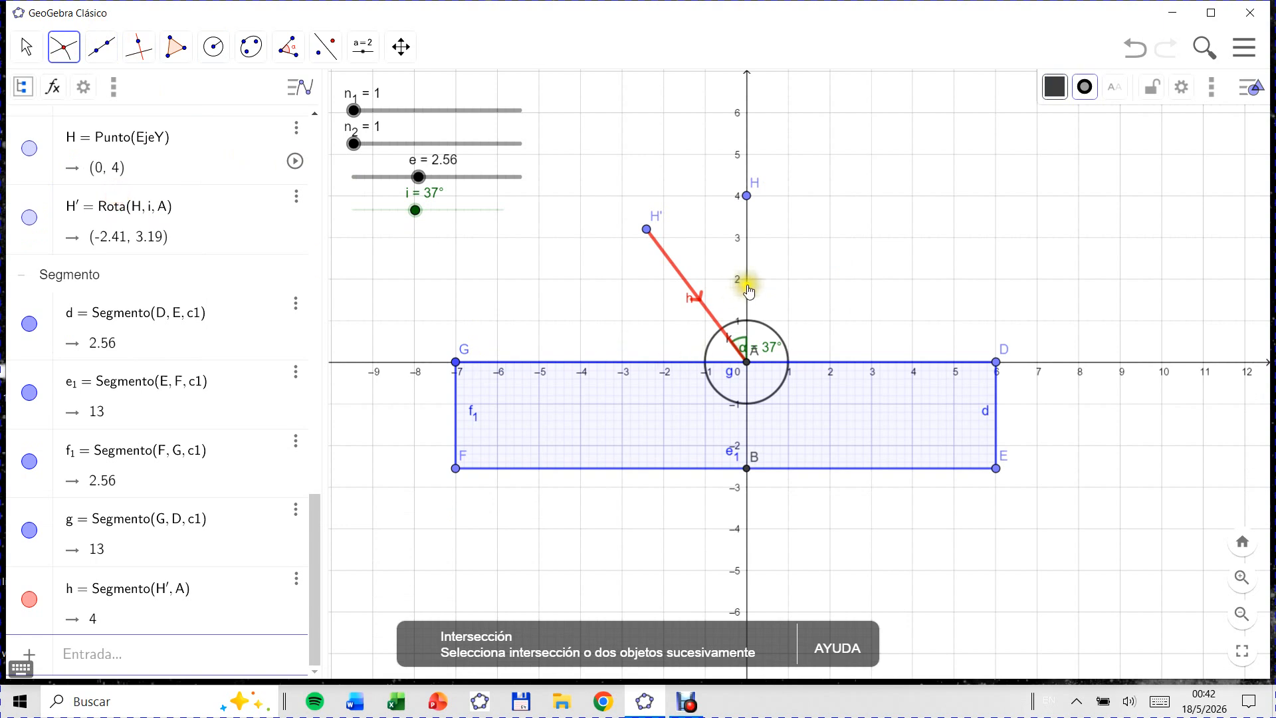
click(748, 286)
click(778, 334)
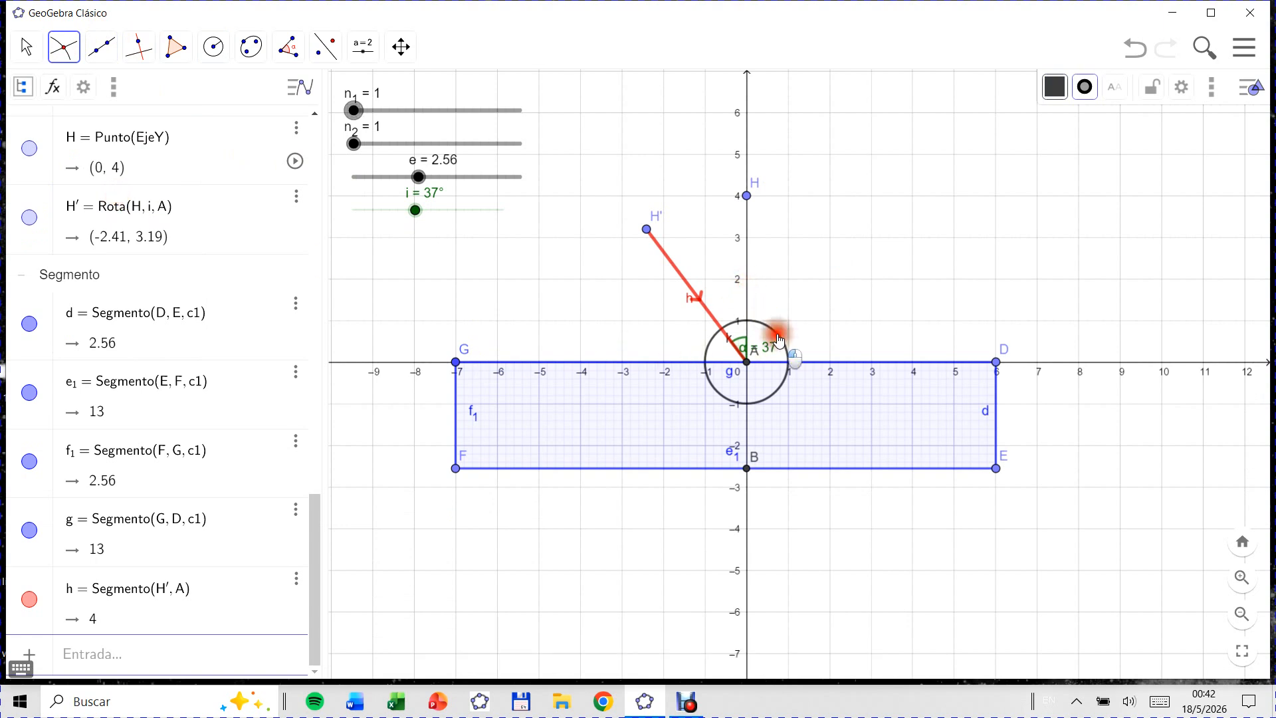
Step: Draw a vertical segment from J to I, joining the circle's two intersections with the y-axis
click(110, 59)
click(136, 131)
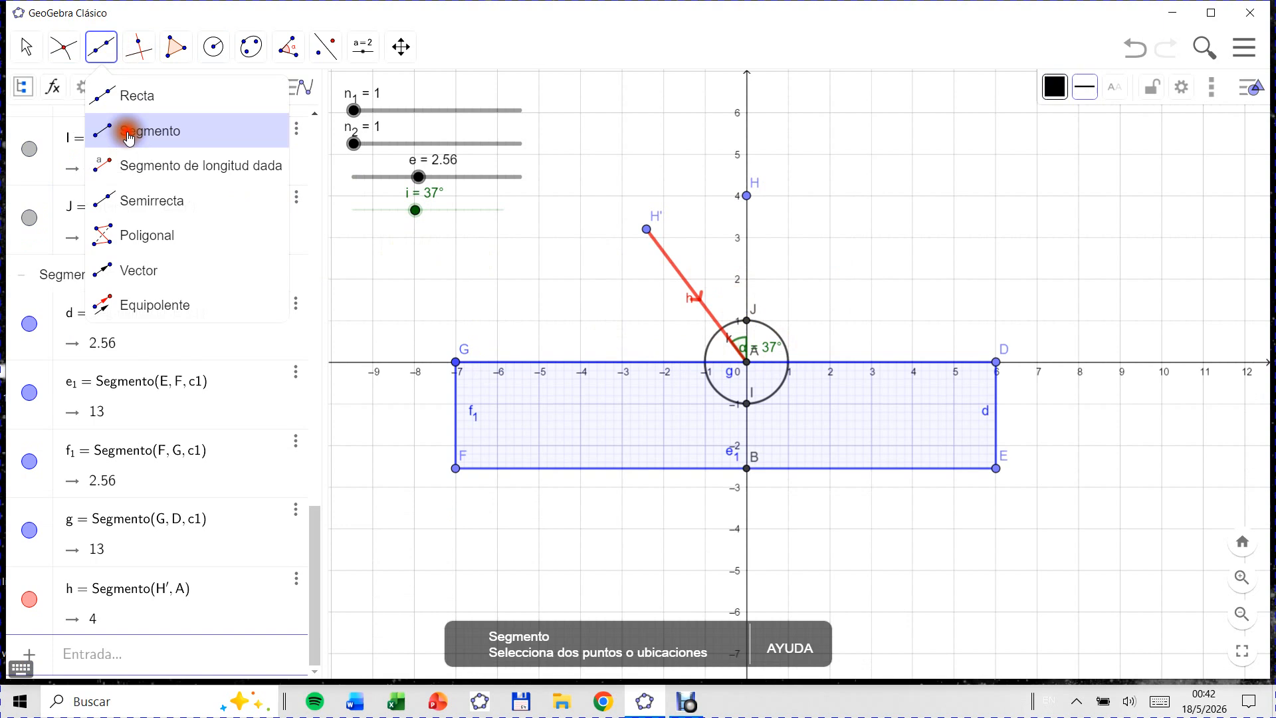
click(748, 326)
click(747, 404)
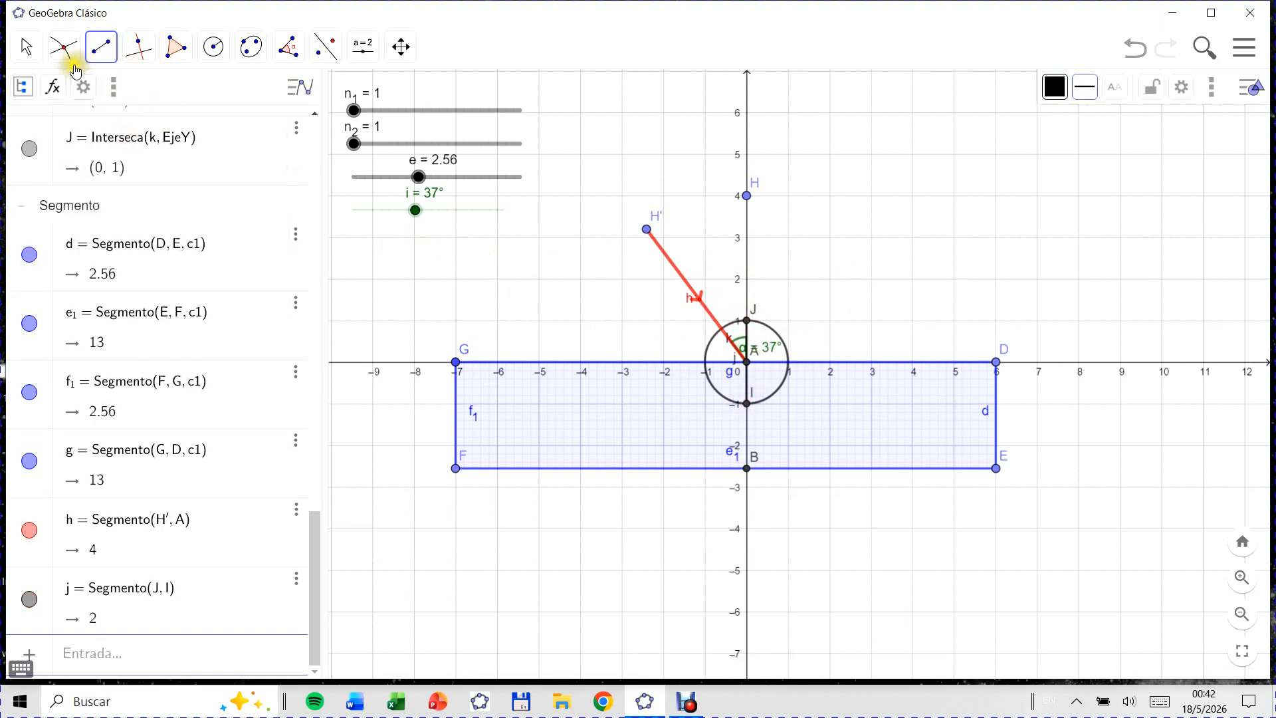
Step: Hide the radius 1 circle centred at A
click(27, 48)
click(779, 337)
right_click(775, 333)
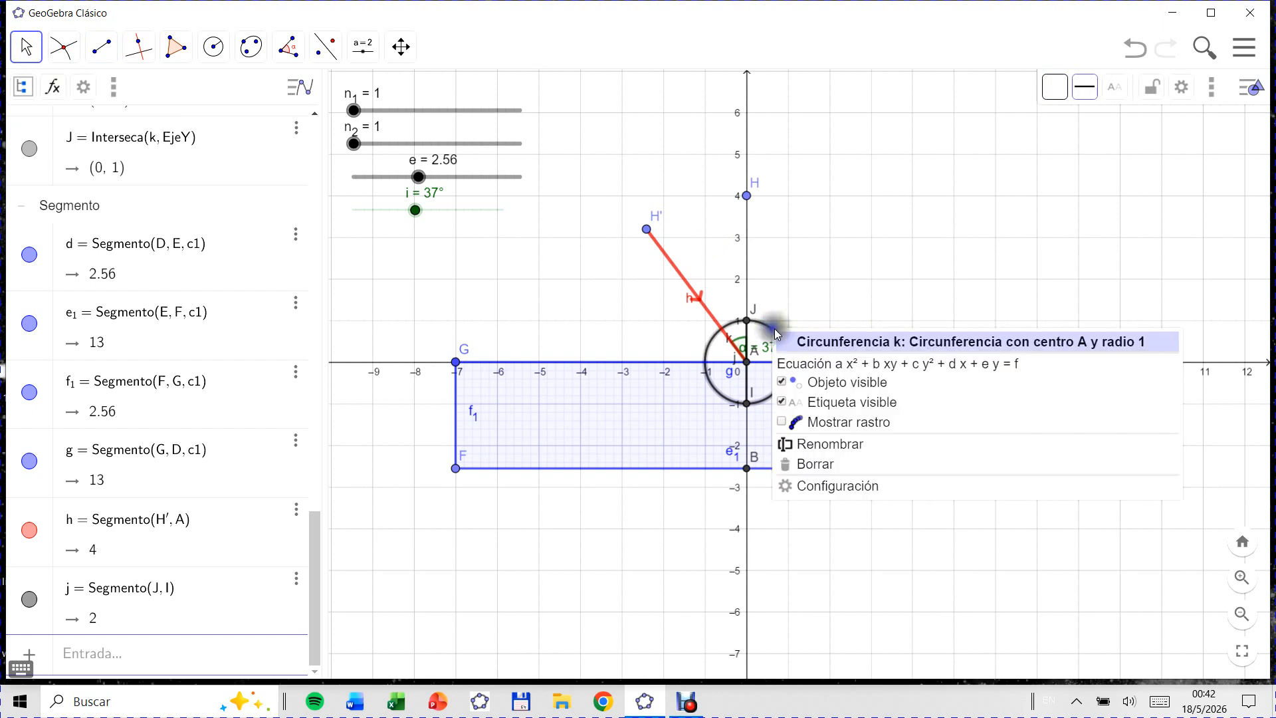
click(787, 383)
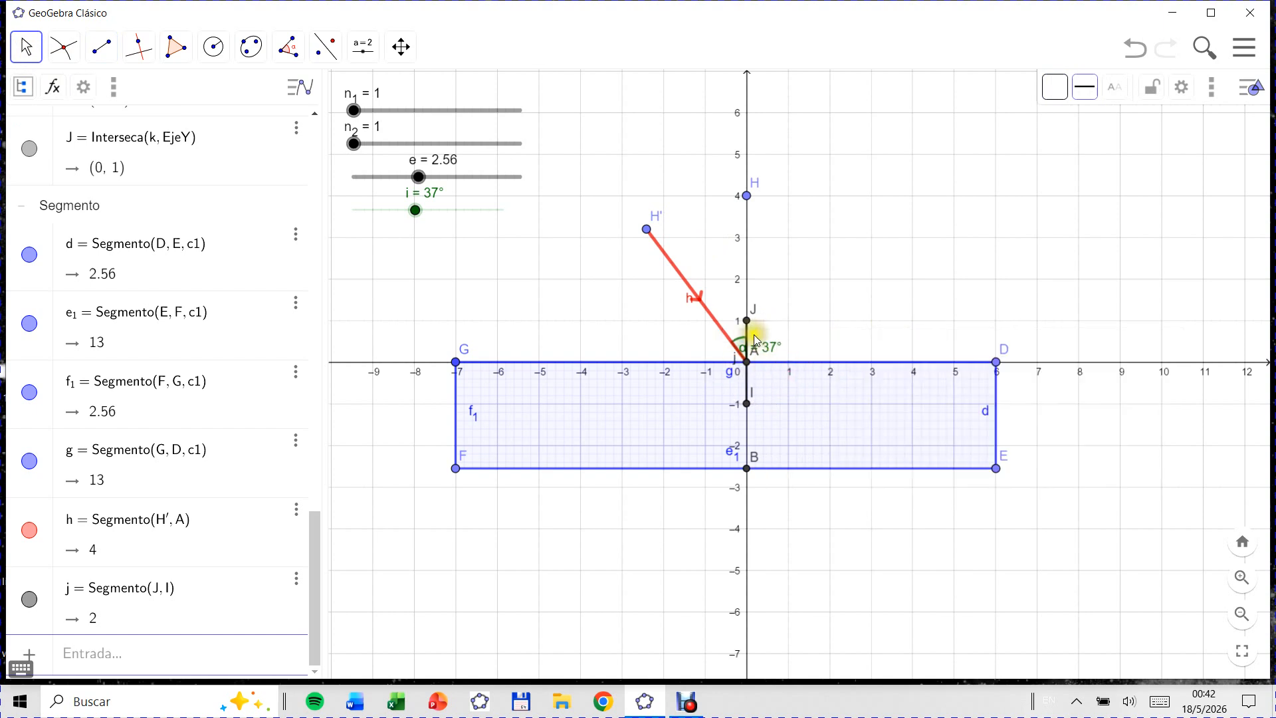
Step: Give the vertical segment between J and I a dashed line style and deselect it
click(739, 409)
click(1085, 87)
click(1123, 121)
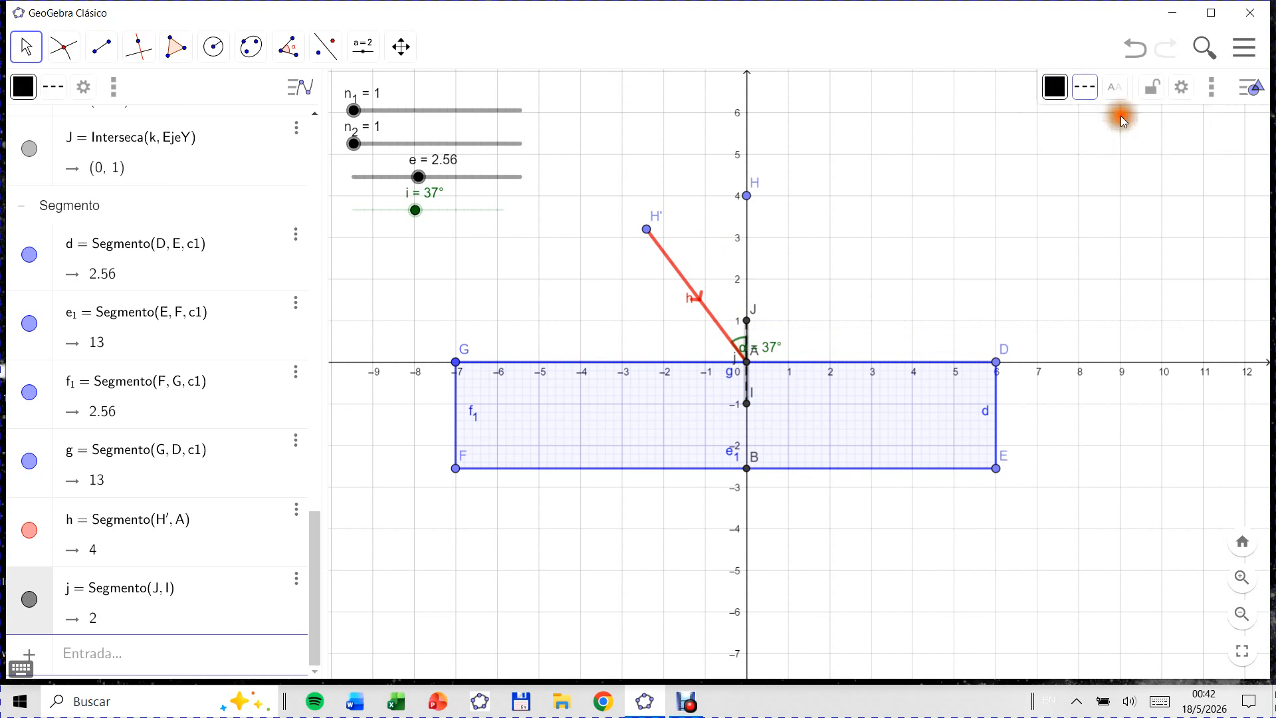
click(872, 243)
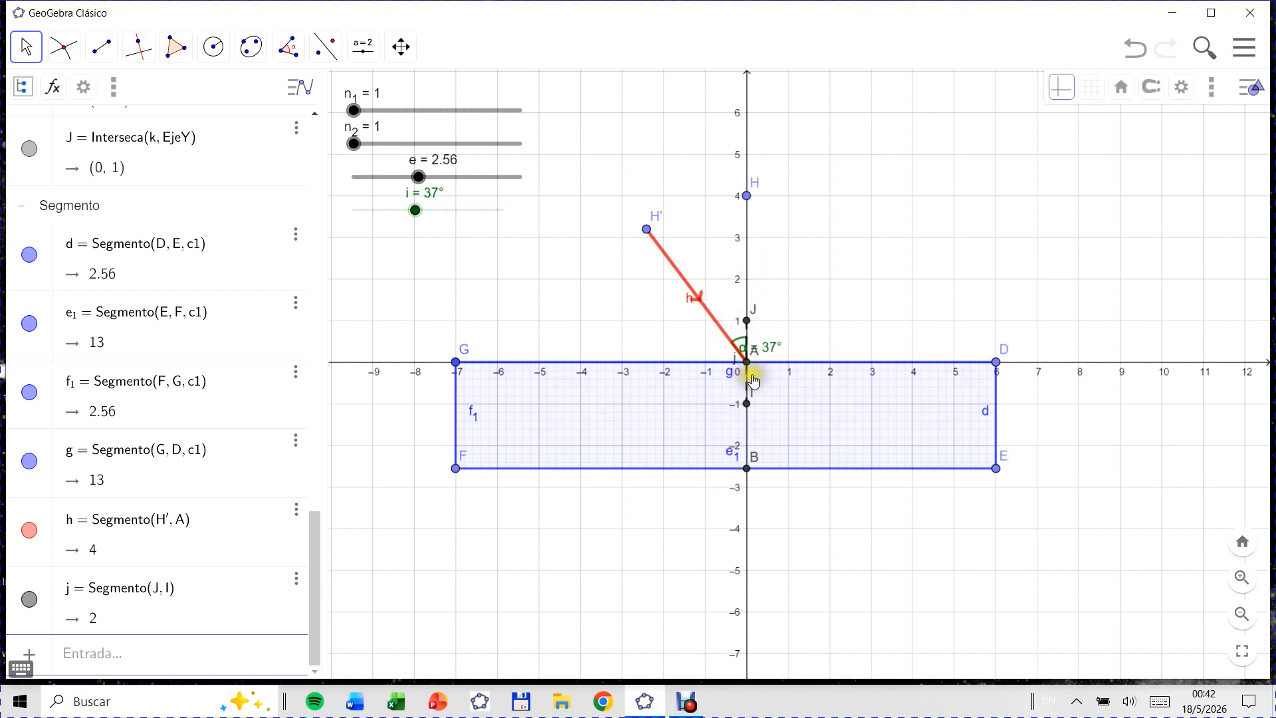
click(784, 400)
click(783, 417)
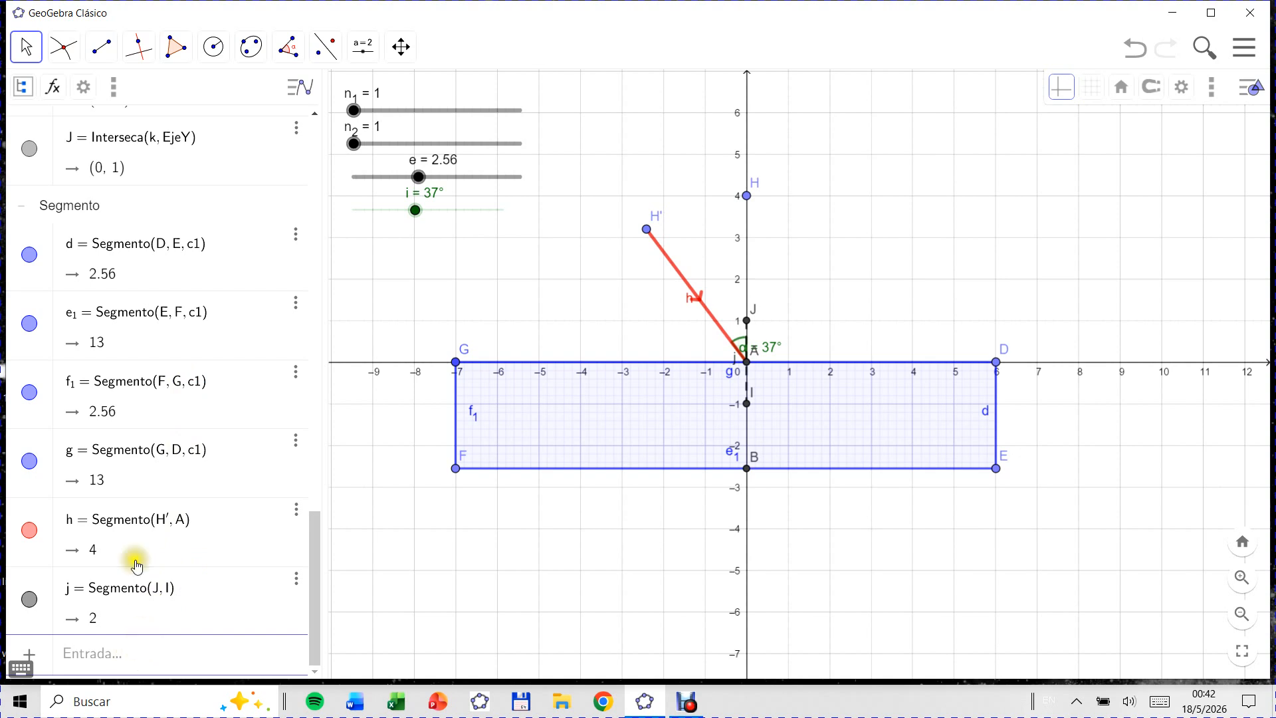
Step: Define the refraction angle as r = sen⁻¹(n_1·sen(i)/n_2) and locate it in the object list
click(125, 650)
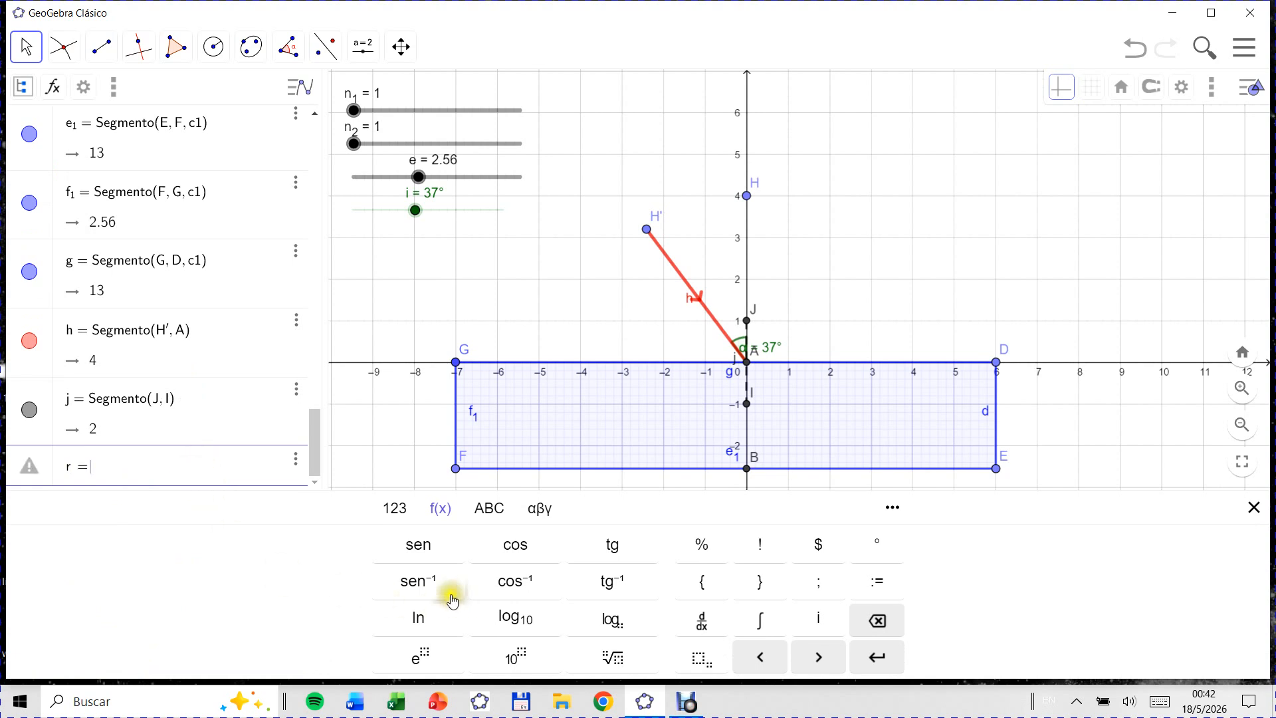
click(434, 584)
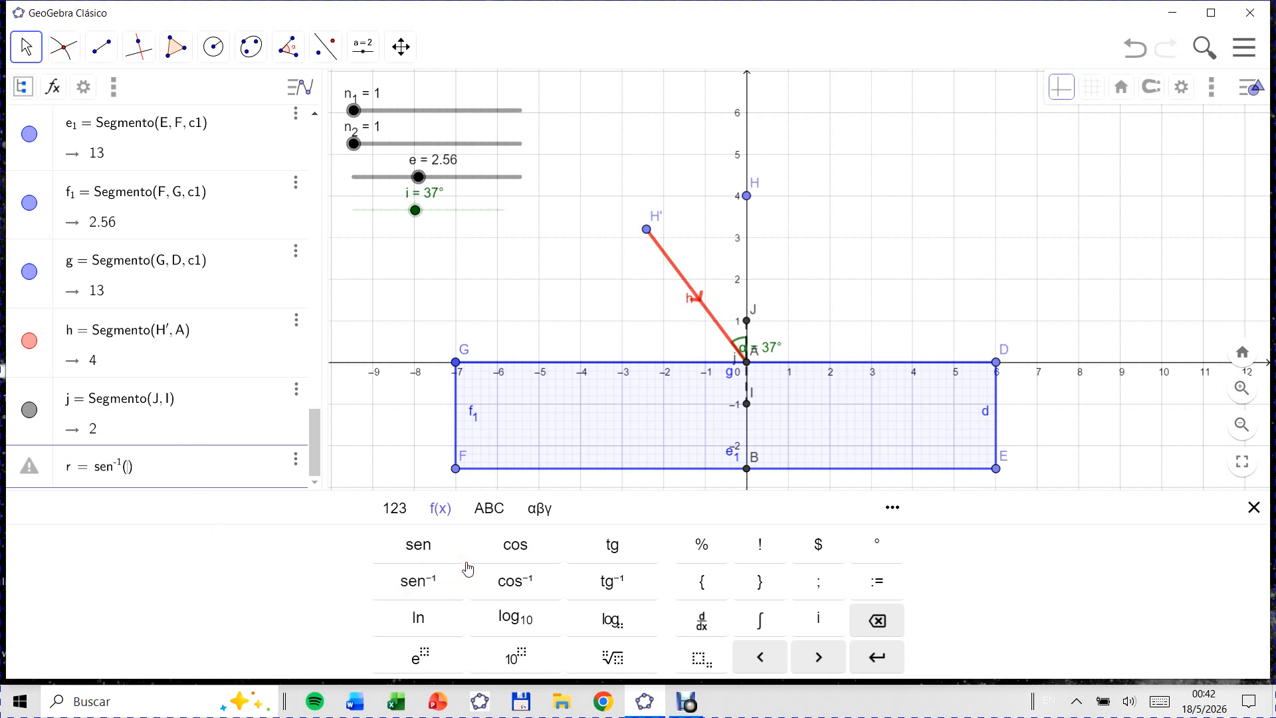
text(n_1)
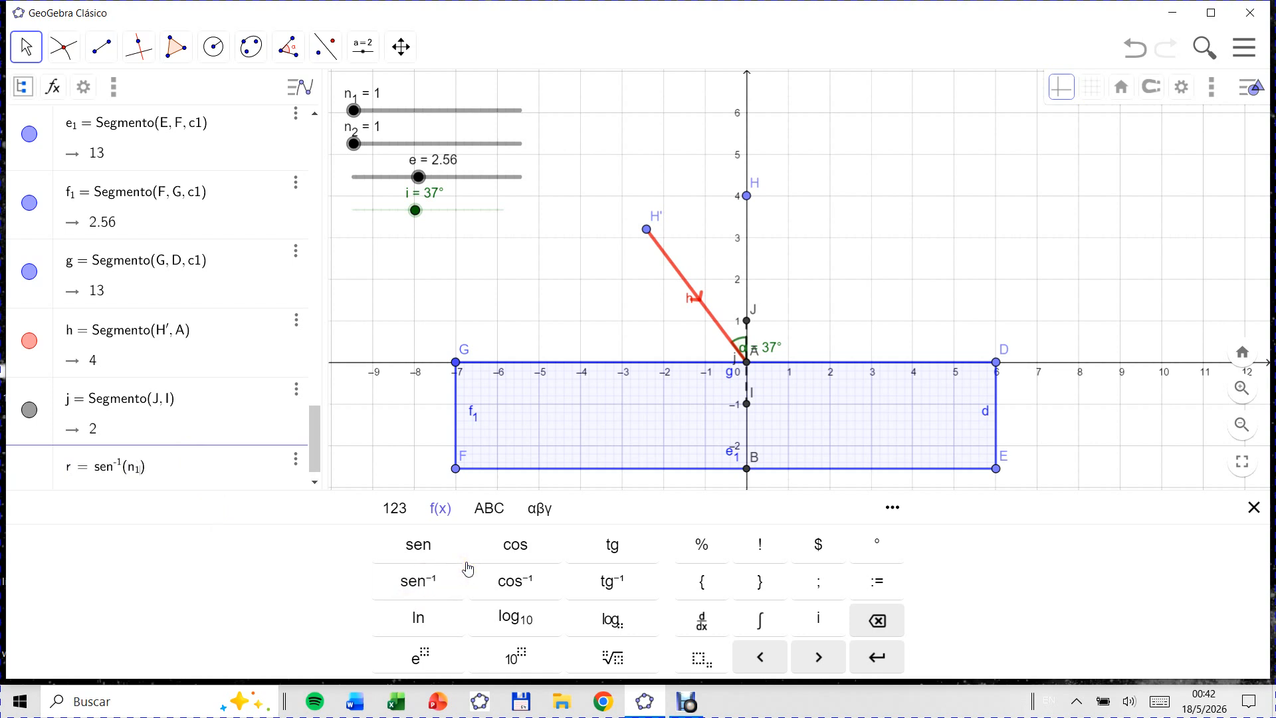
text(*)
click(459, 546)
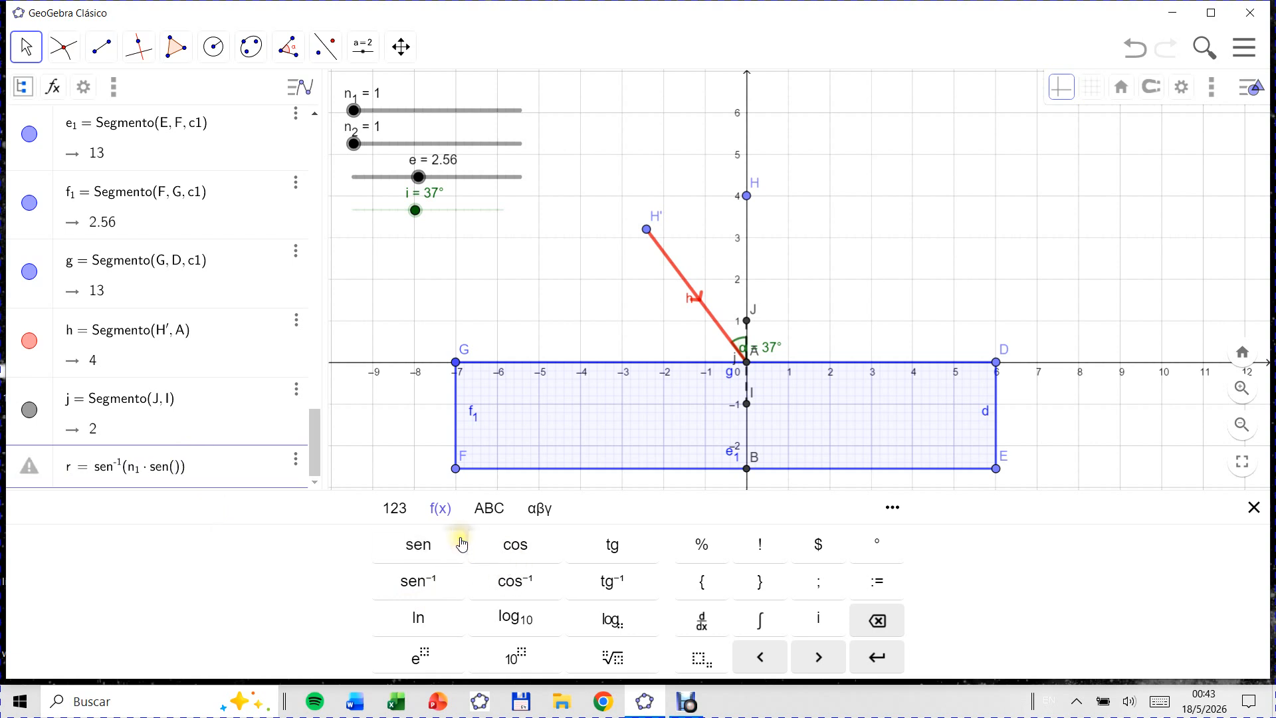
text(i))
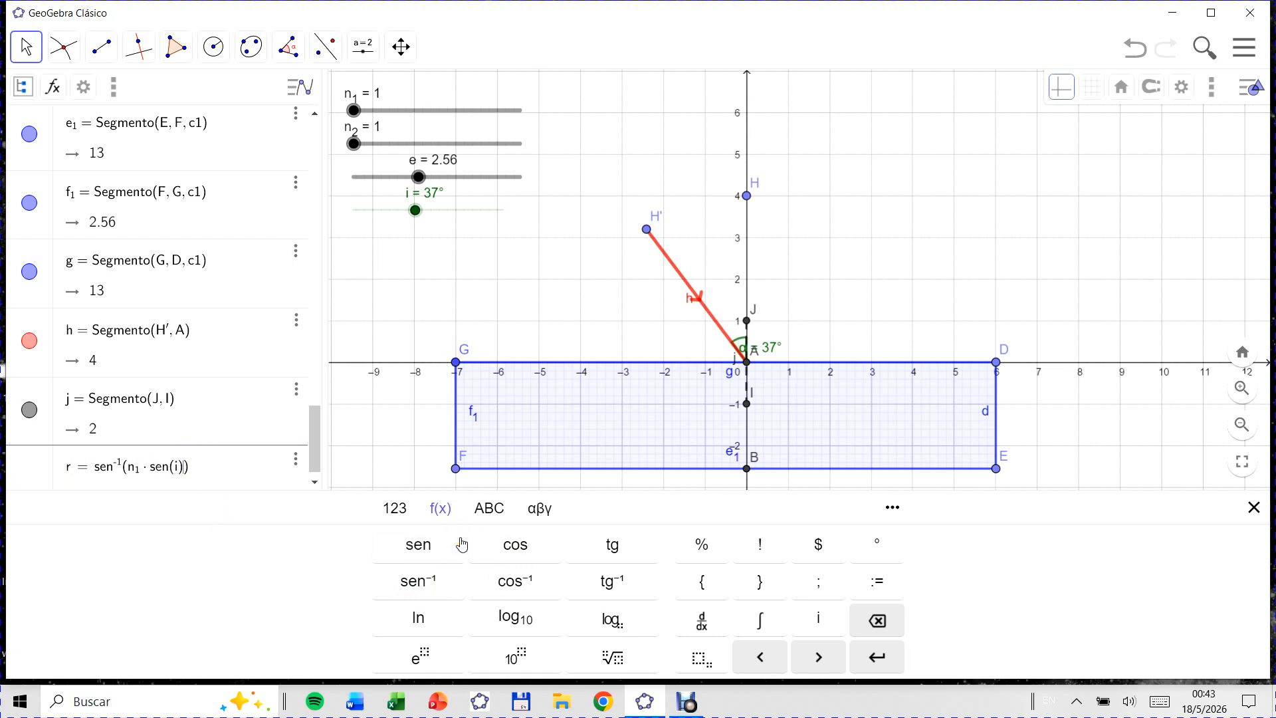
text(/n₂)
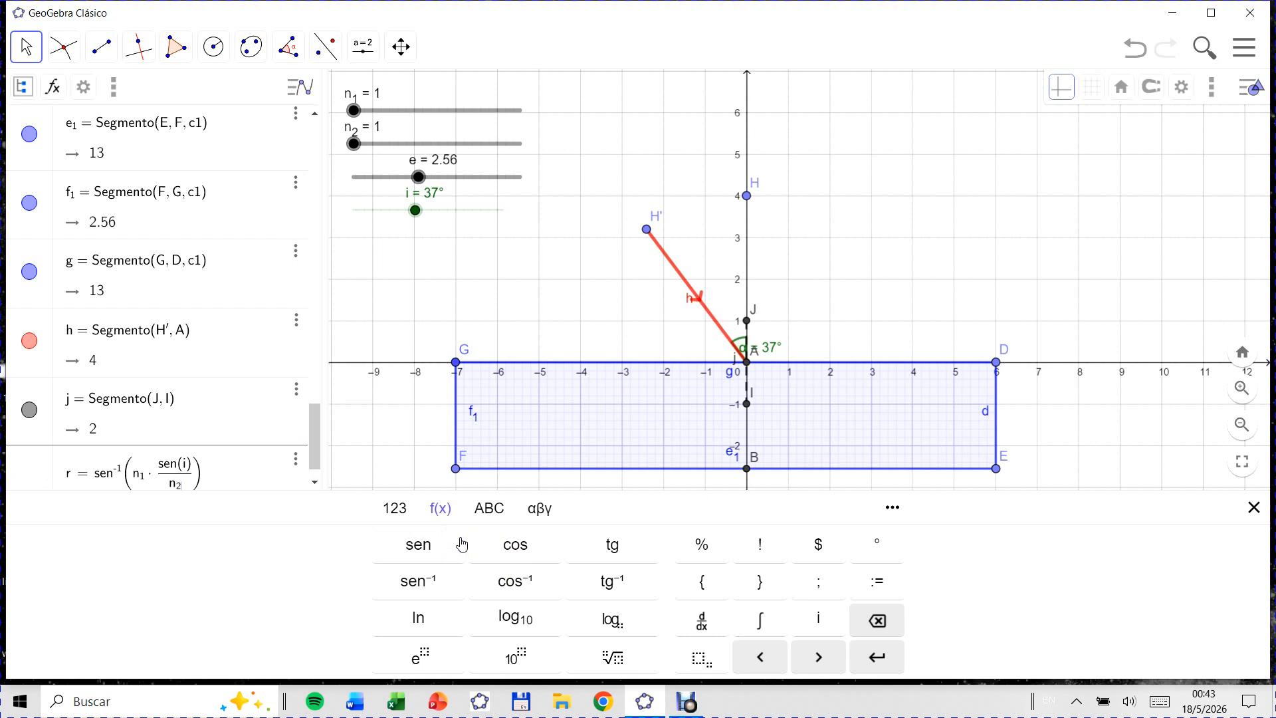
key(Return)
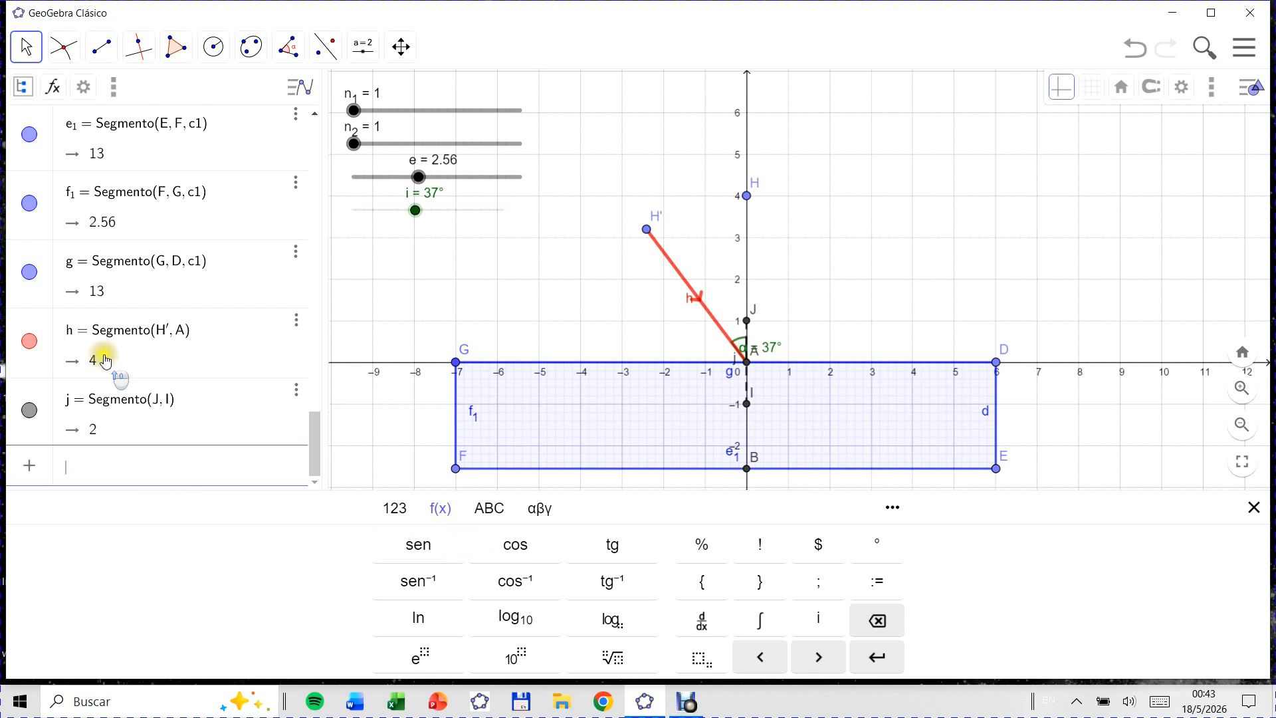
scroll(119, 426, up, 5)
scroll(118, 426, up, 5)
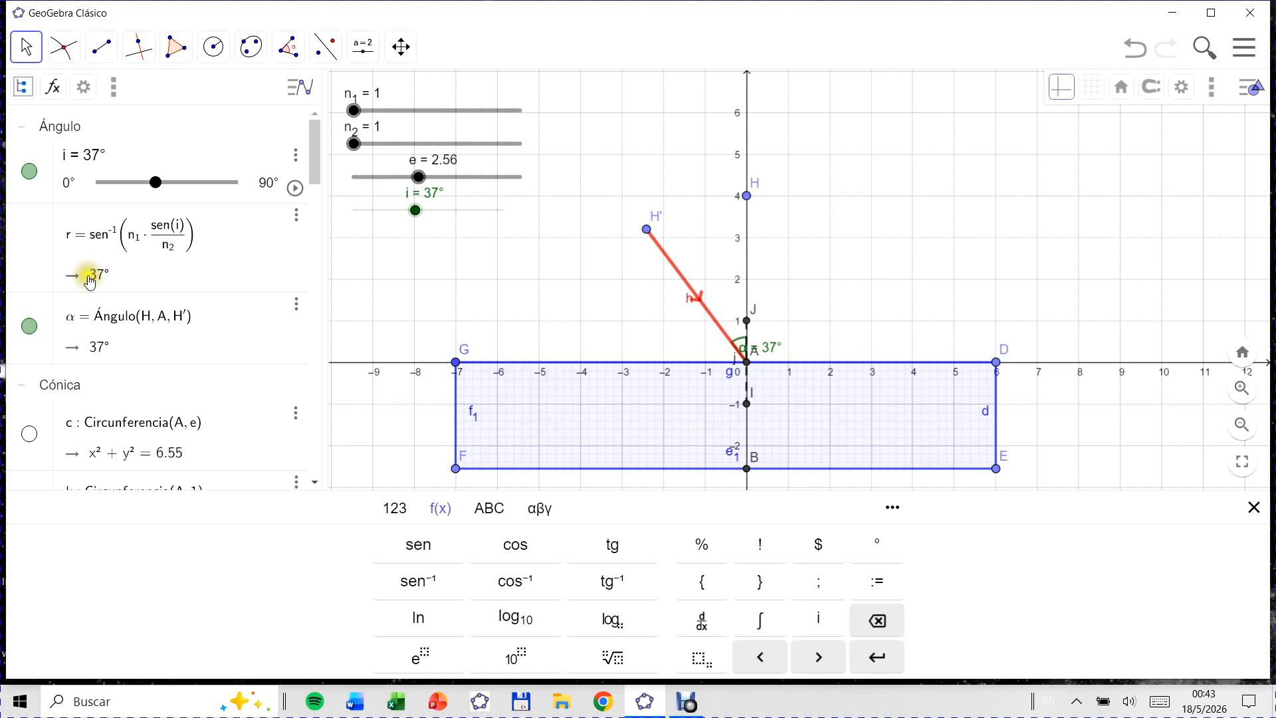
Step: Construct a counterclockwise angle of given size r from point I about vertex A
click(290, 48)
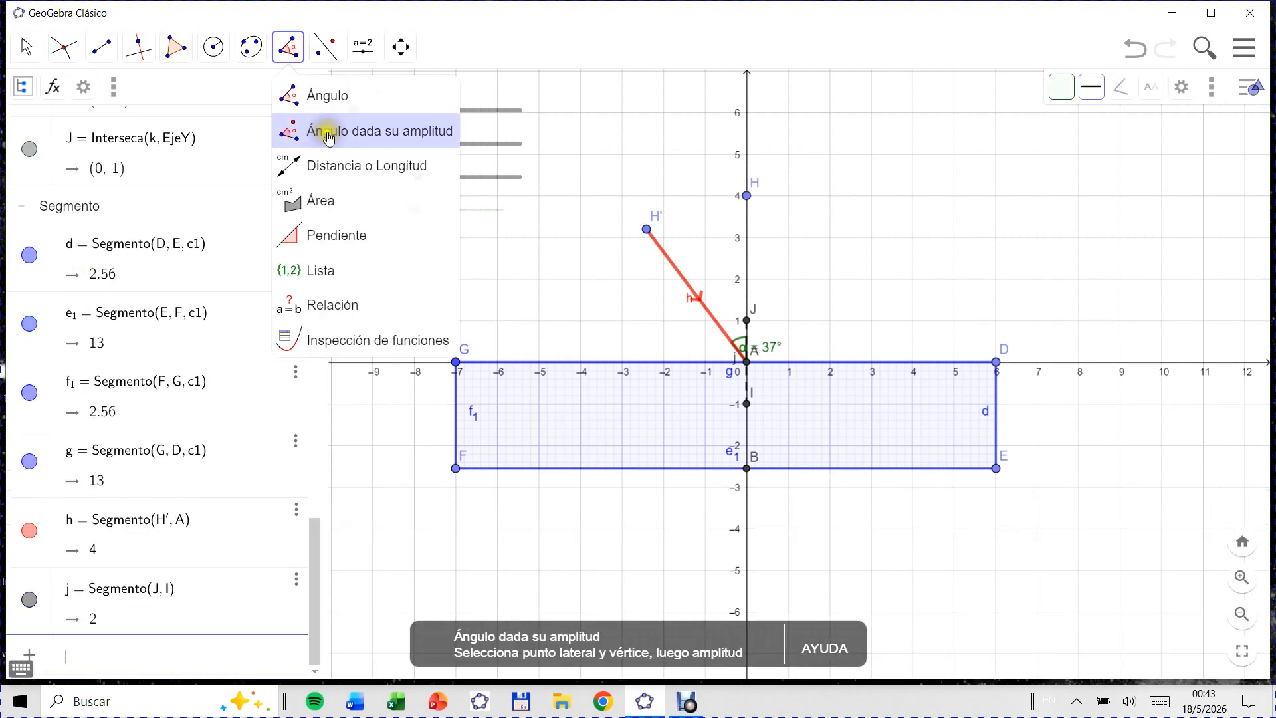
click(330, 135)
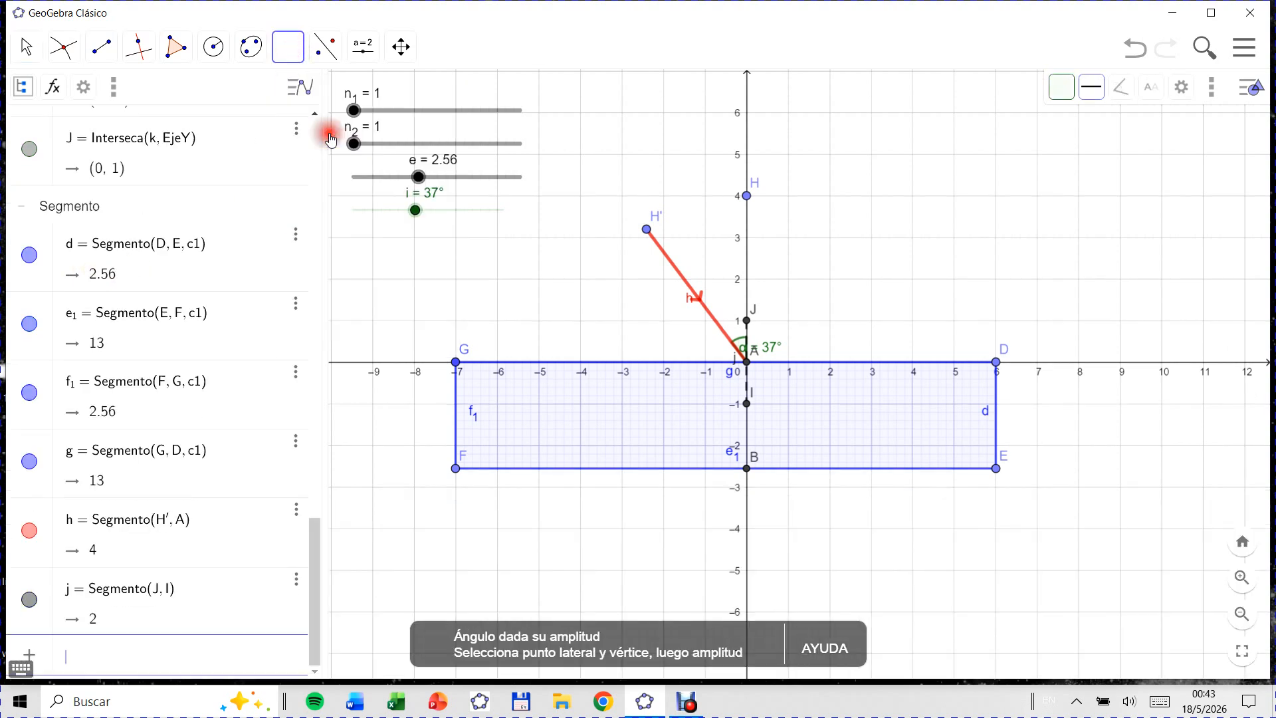
click(747, 404)
click(747, 362)
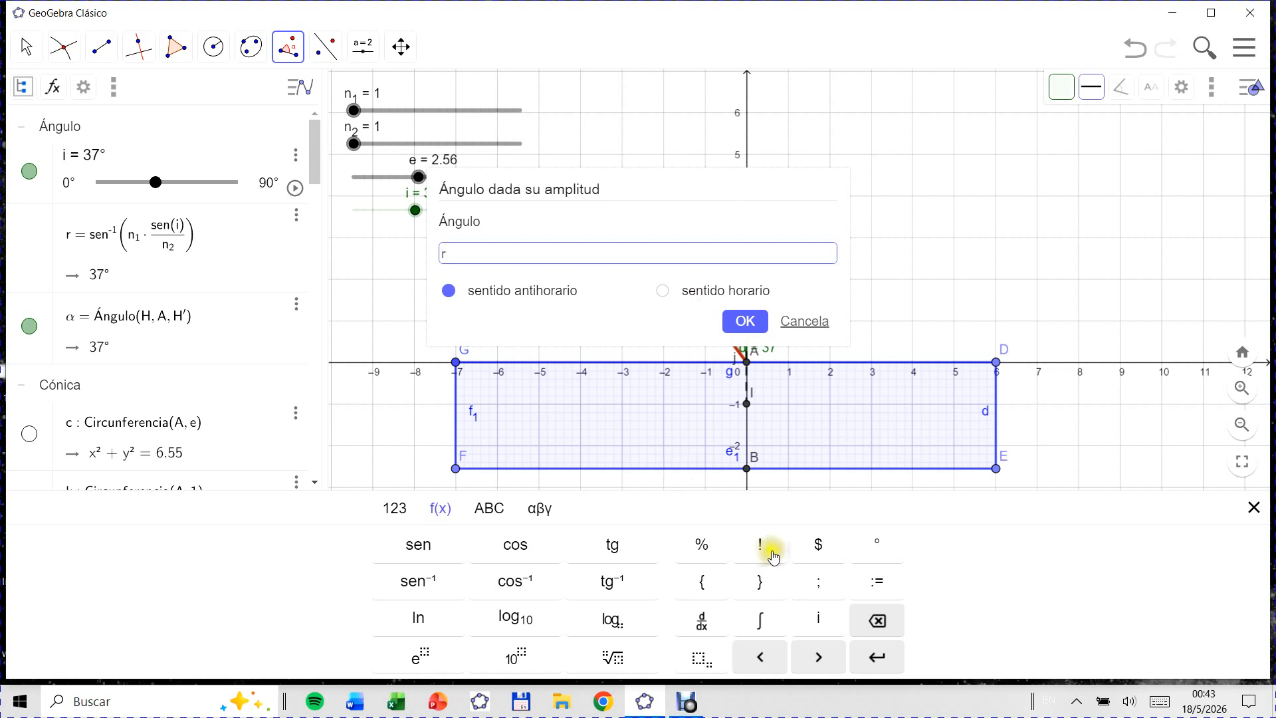
click(745, 322)
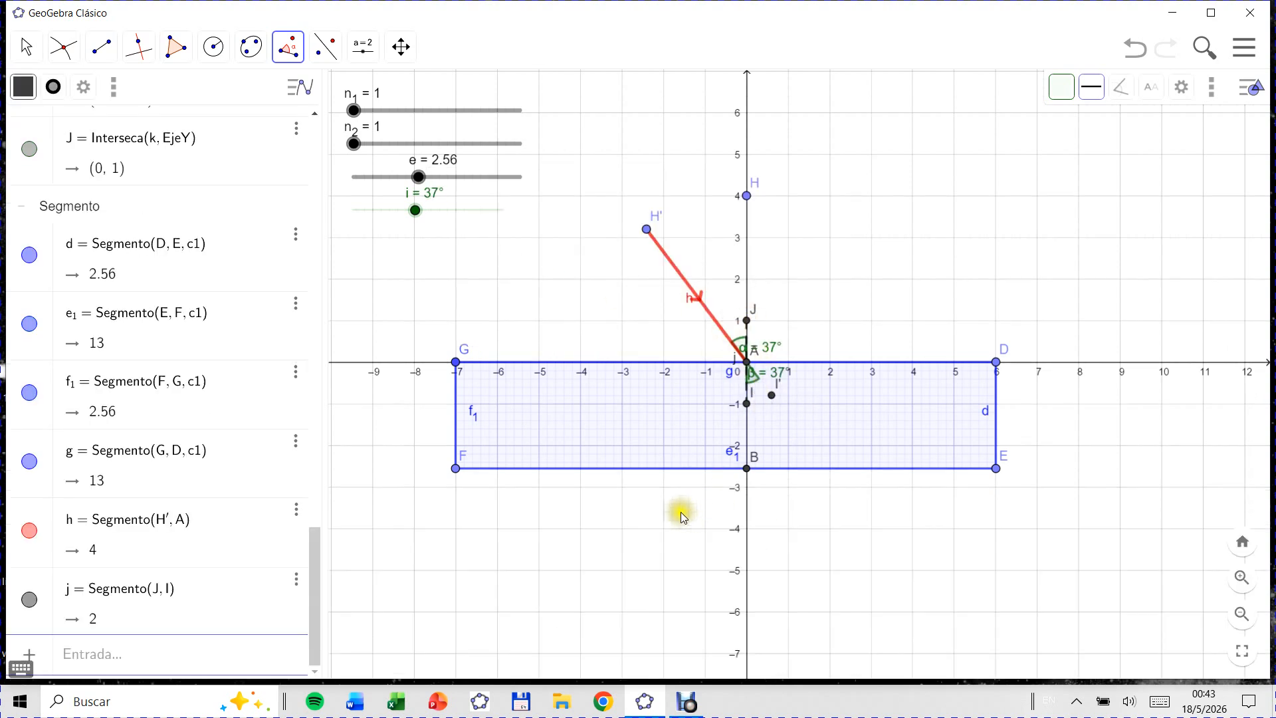
click(28, 47)
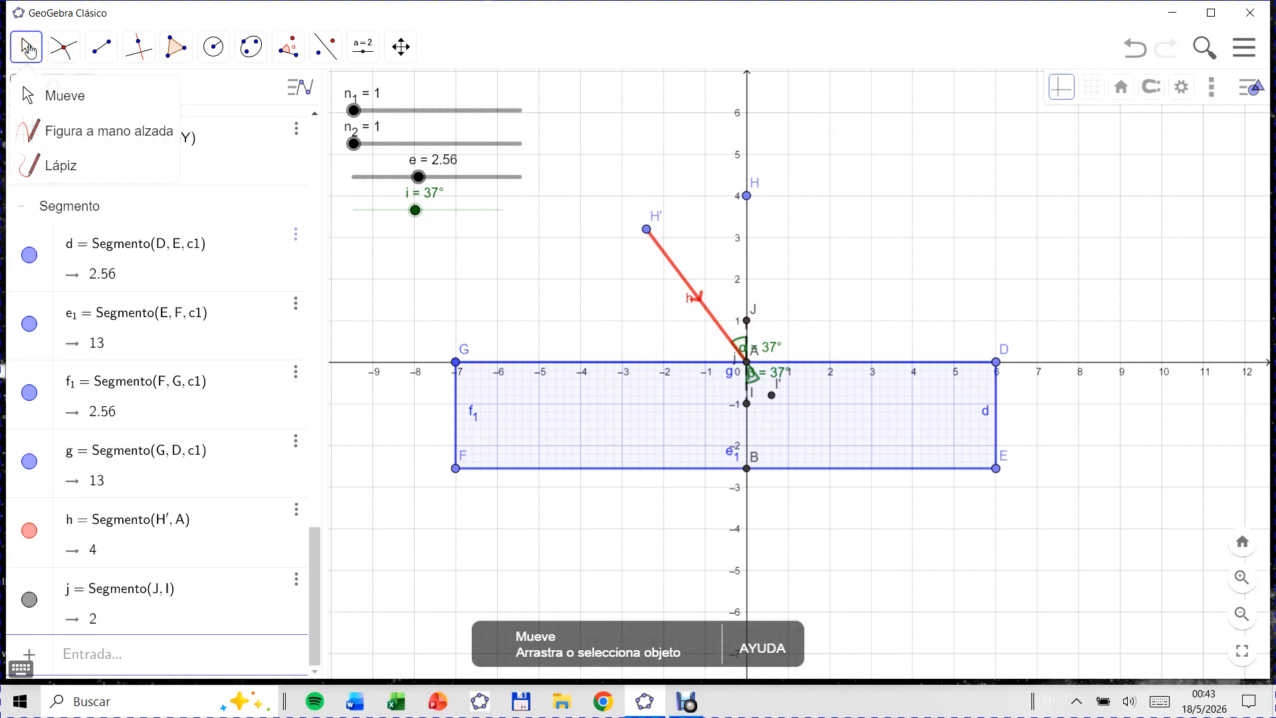
Step: Draw a ray from A through I' and mark its intersection with the slab's lower edge
mouse_move(131, 54)
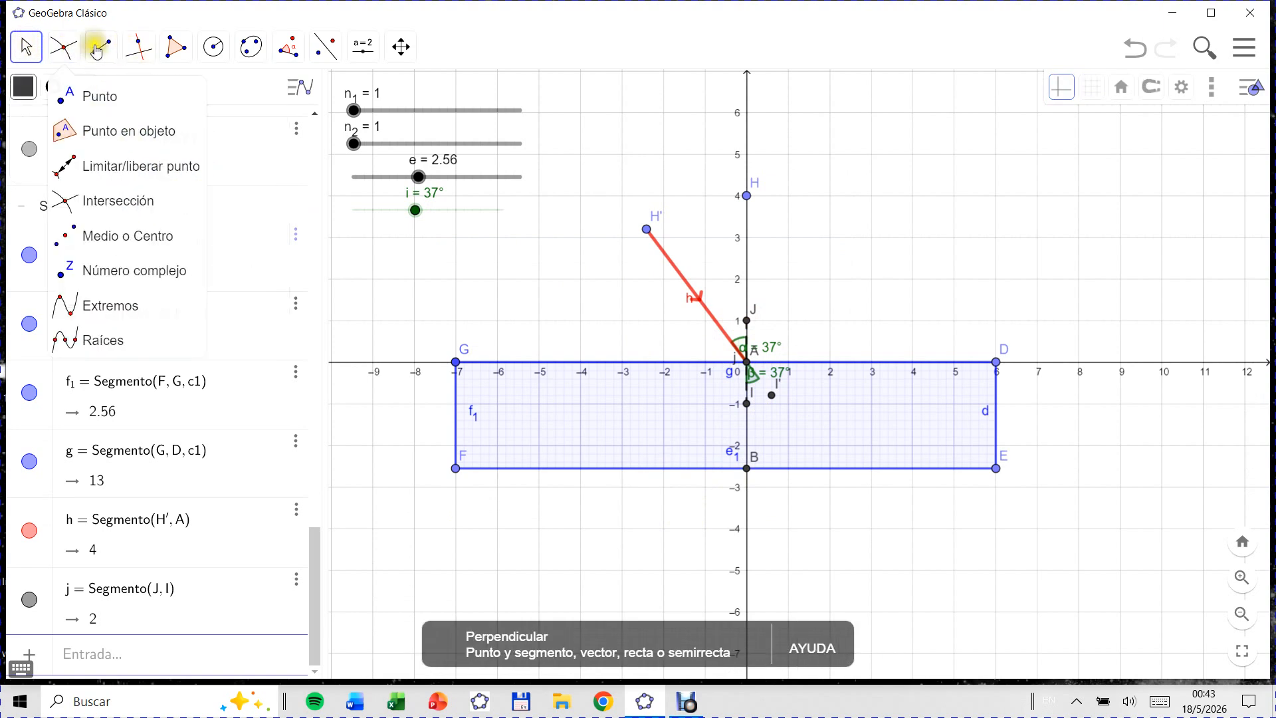
click(155, 201)
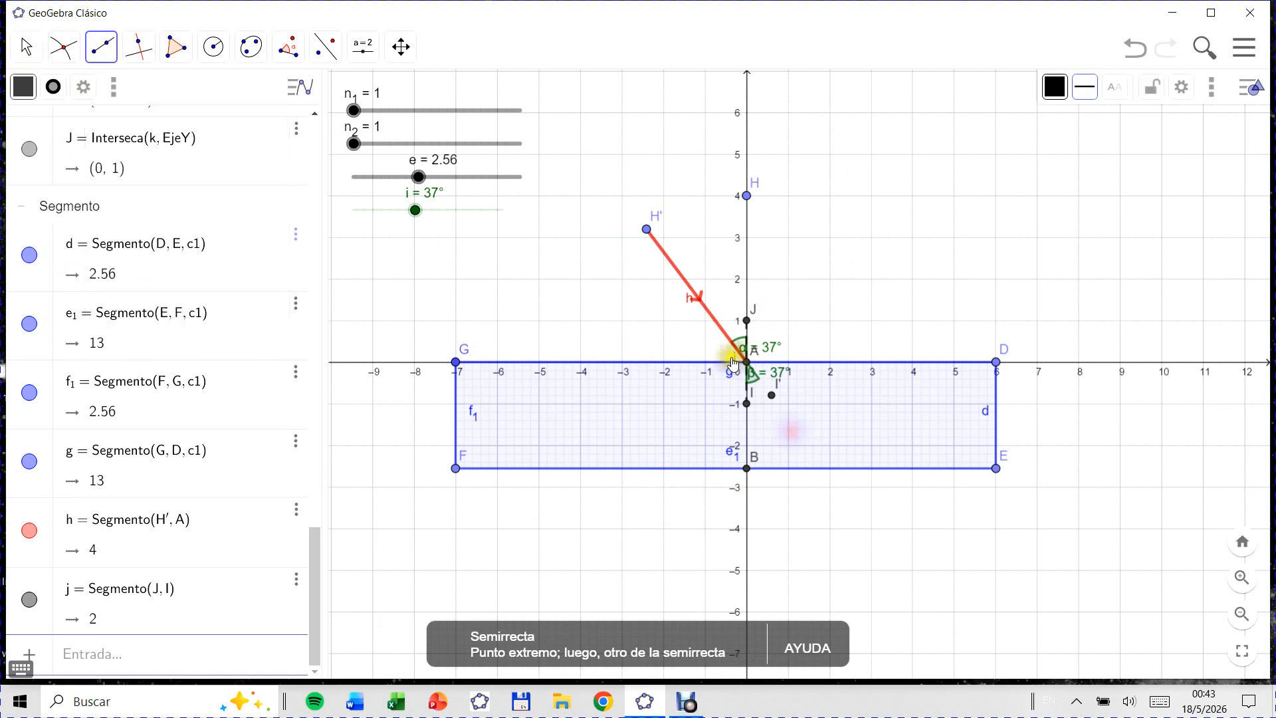
click(746, 362)
click(773, 396)
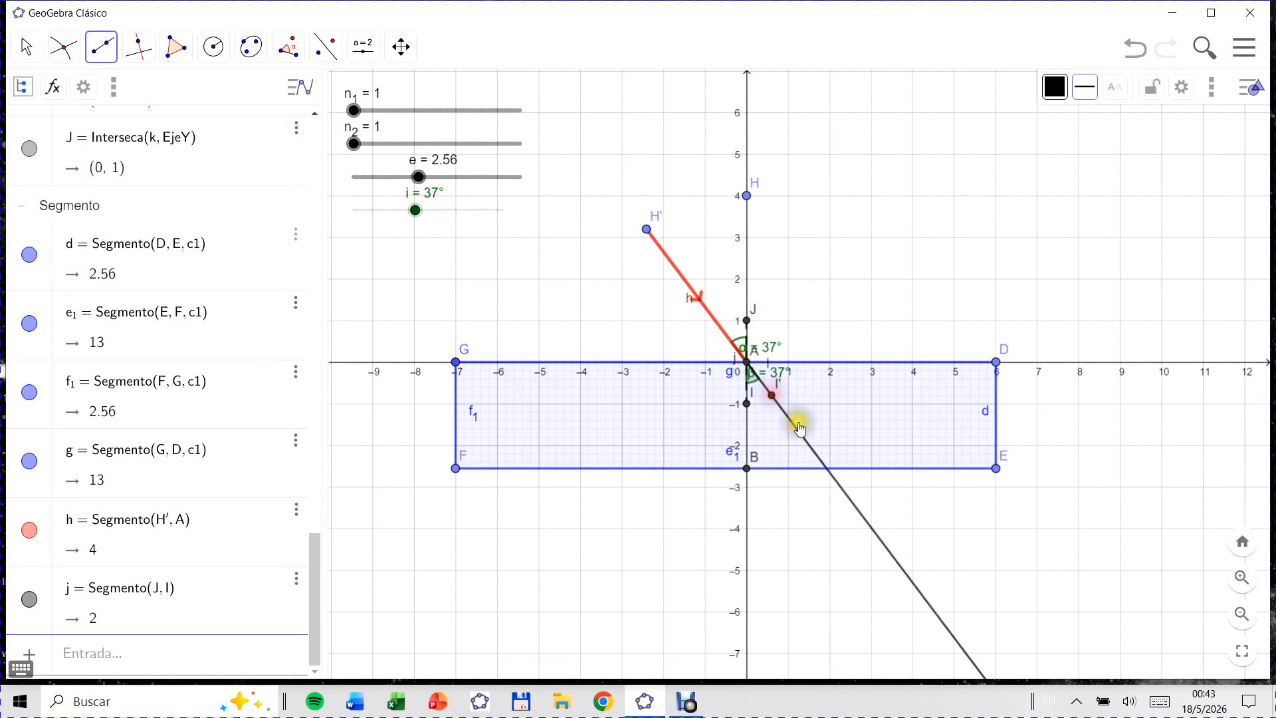
click(78, 53)
click(115, 196)
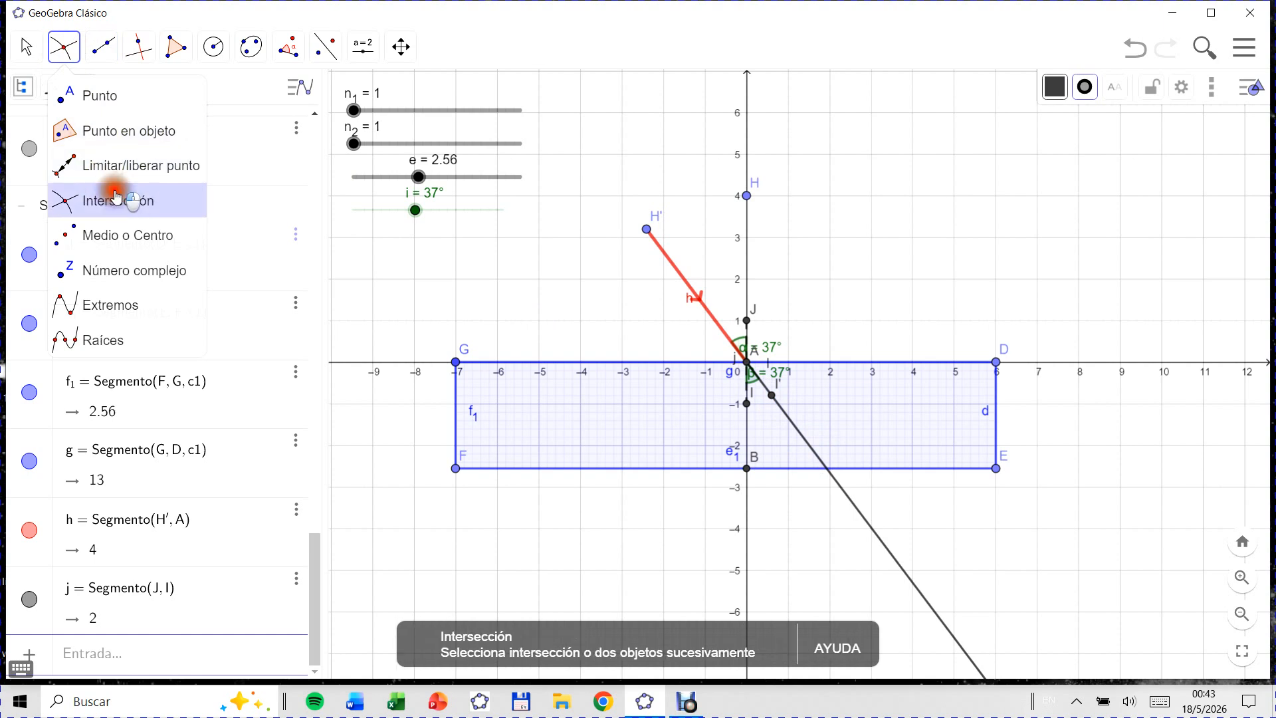
click(831, 473)
Step: Hide the ray that passes through A and I'
click(25, 47)
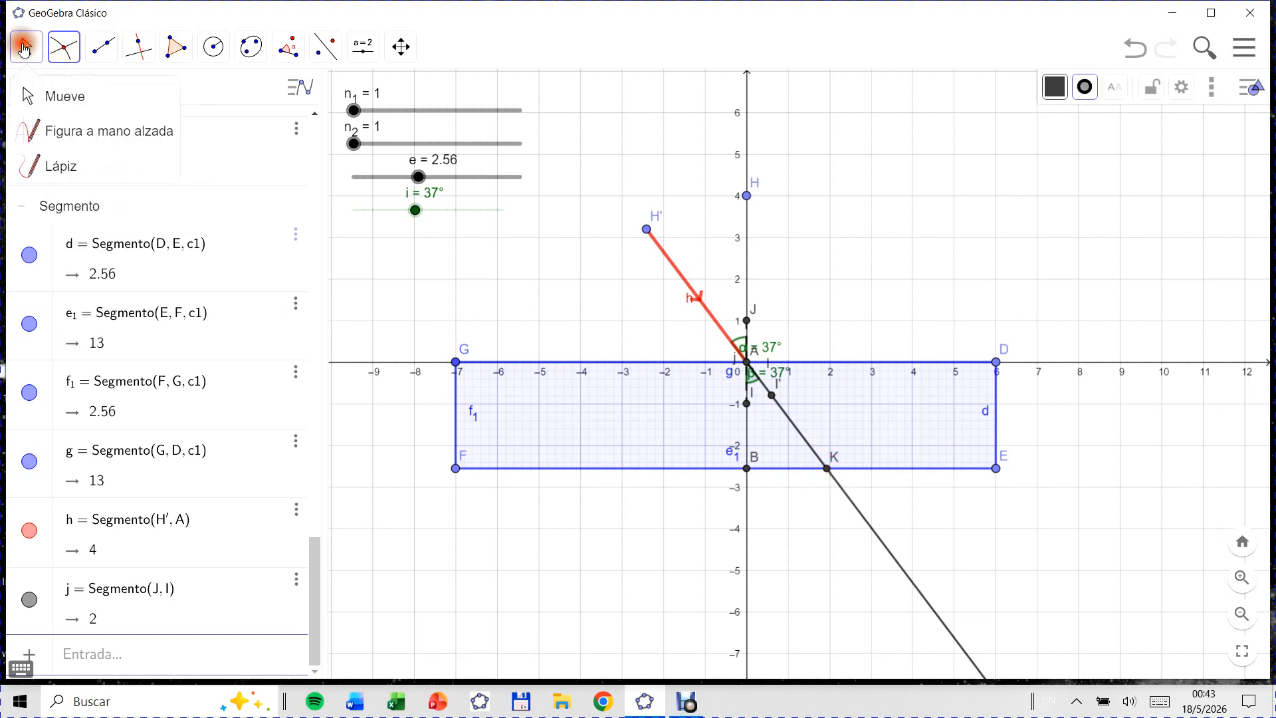
right_click(862, 522)
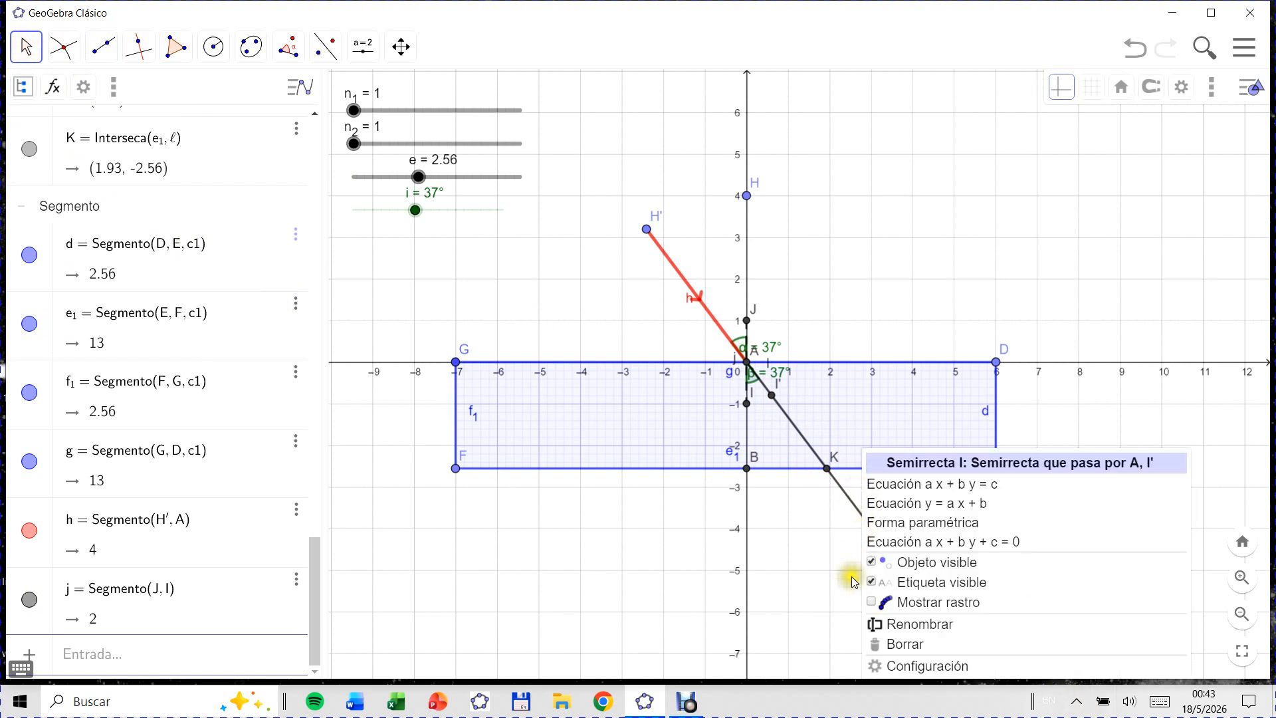
click(873, 563)
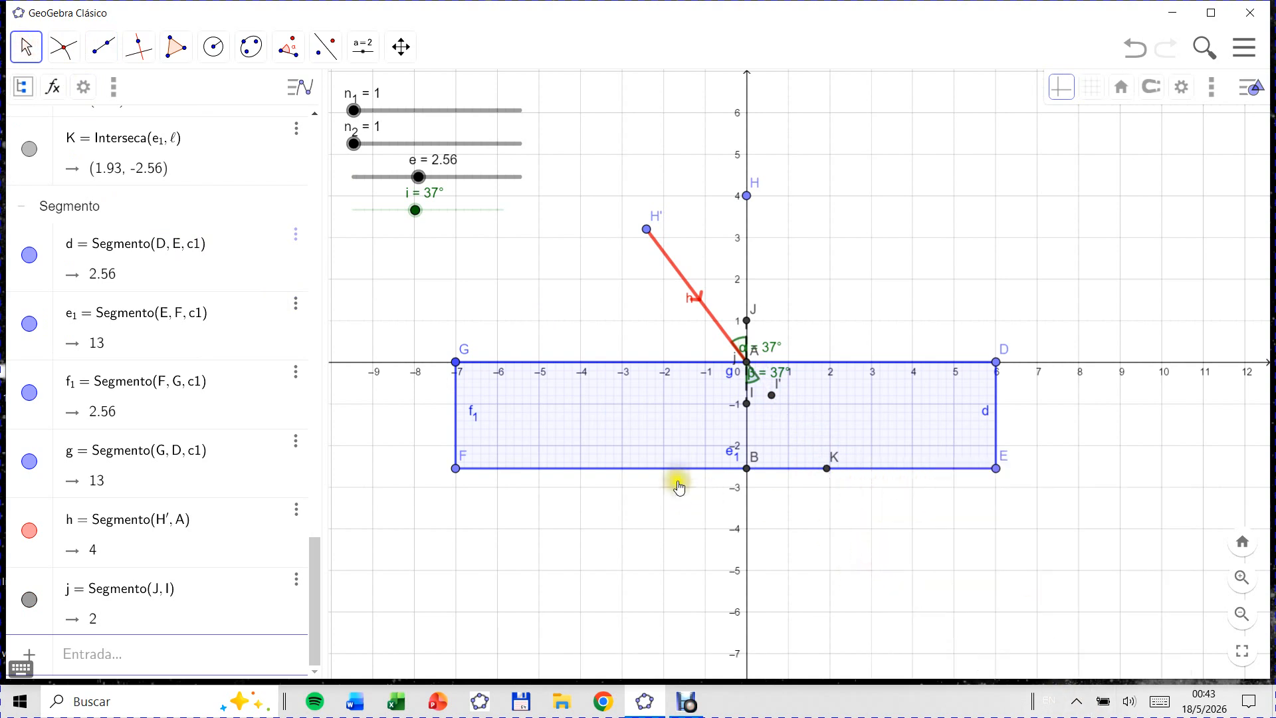
Step: Draw a segment from A to K, the ray's intersection with the slab's lower edge
click(29, 50)
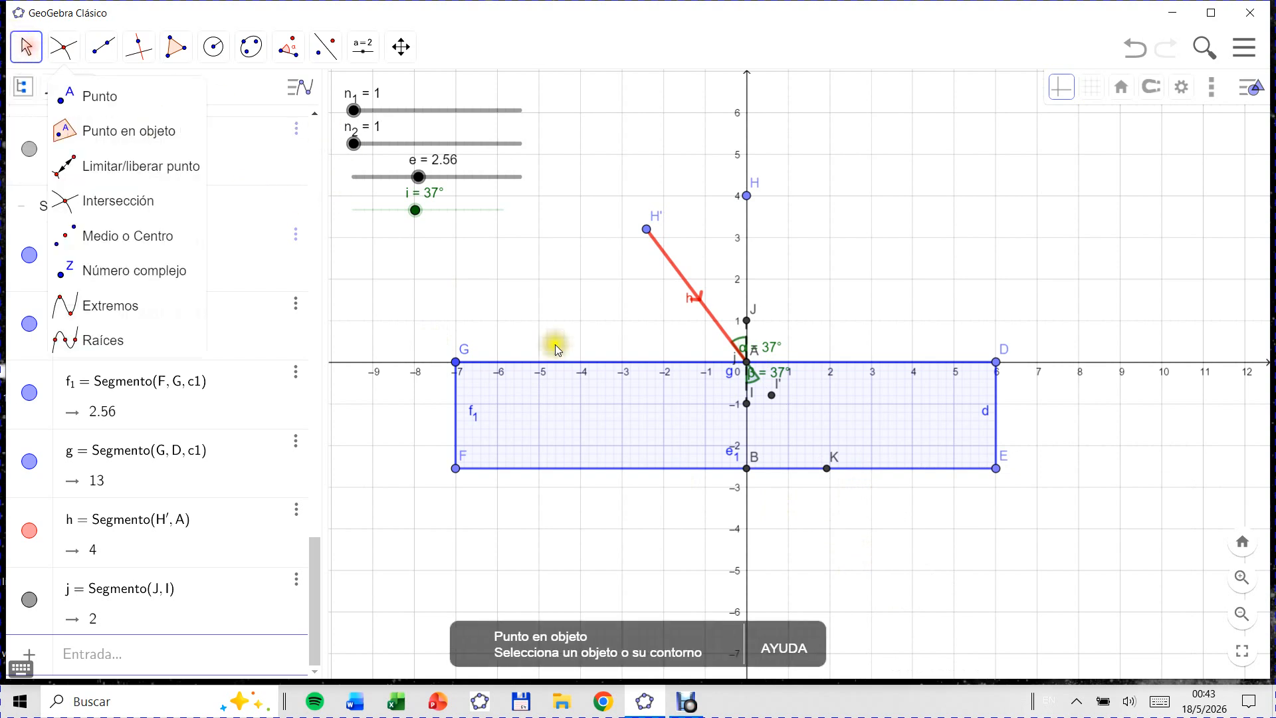
click(103, 48)
click(103, 48)
click(138, 136)
click(758, 358)
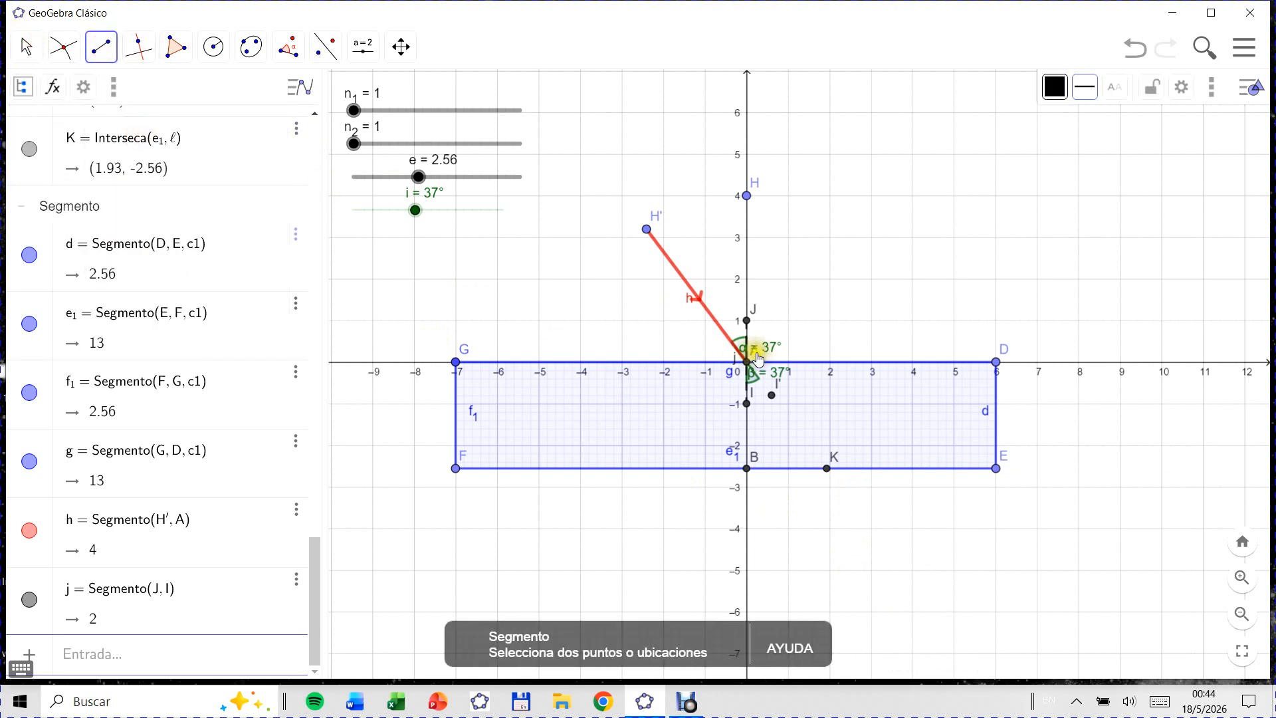
click(827, 468)
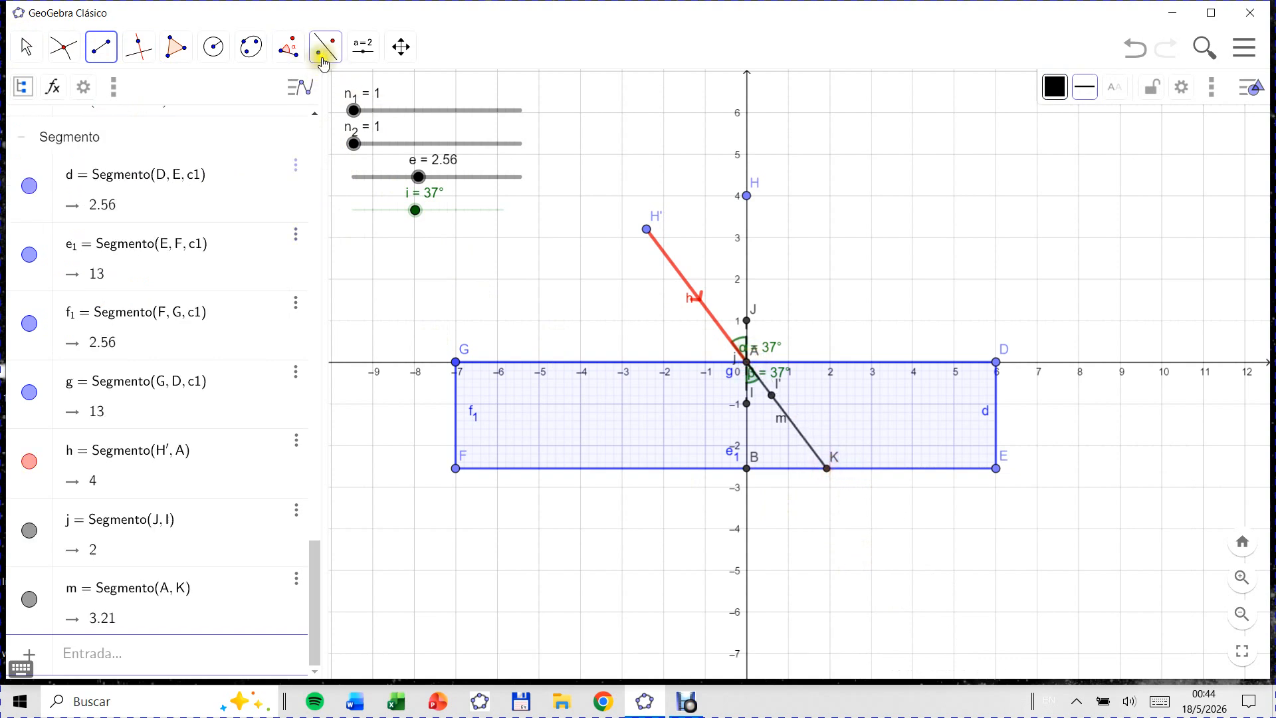
Step: Copy the visual style of the red incident ray to the segment from A to K
click(368, 53)
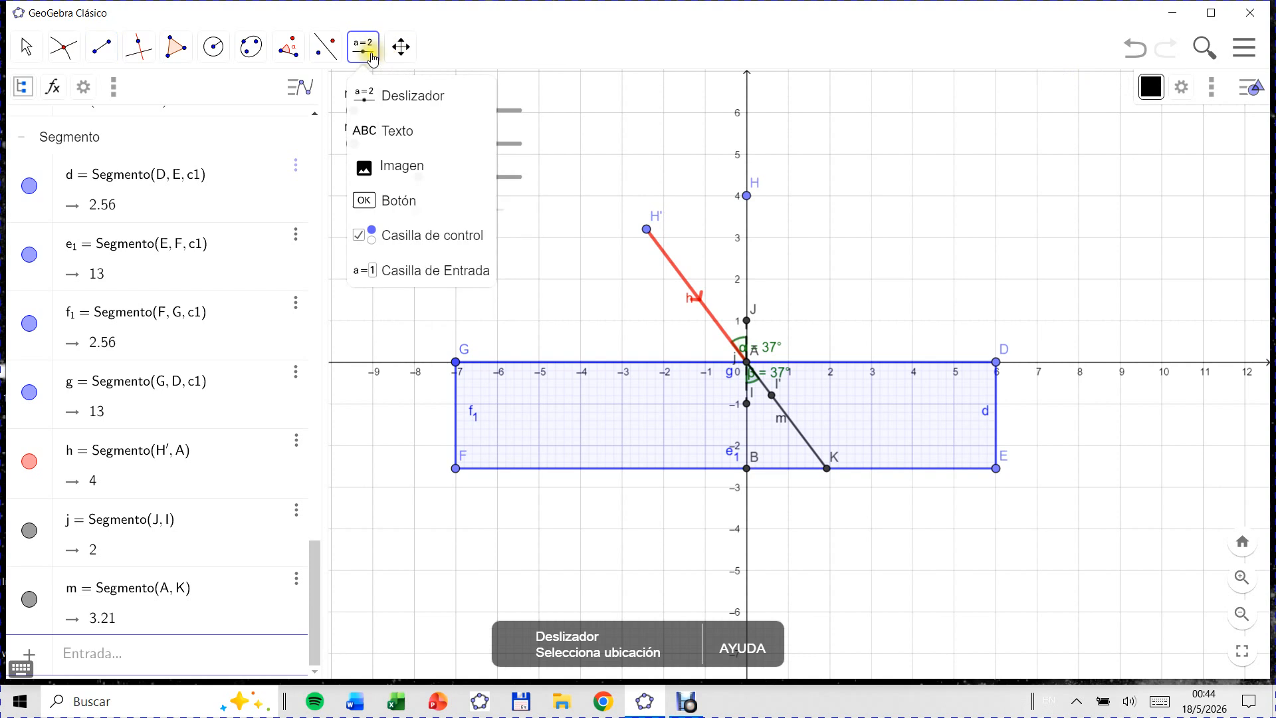
click(401, 46)
click(498, 270)
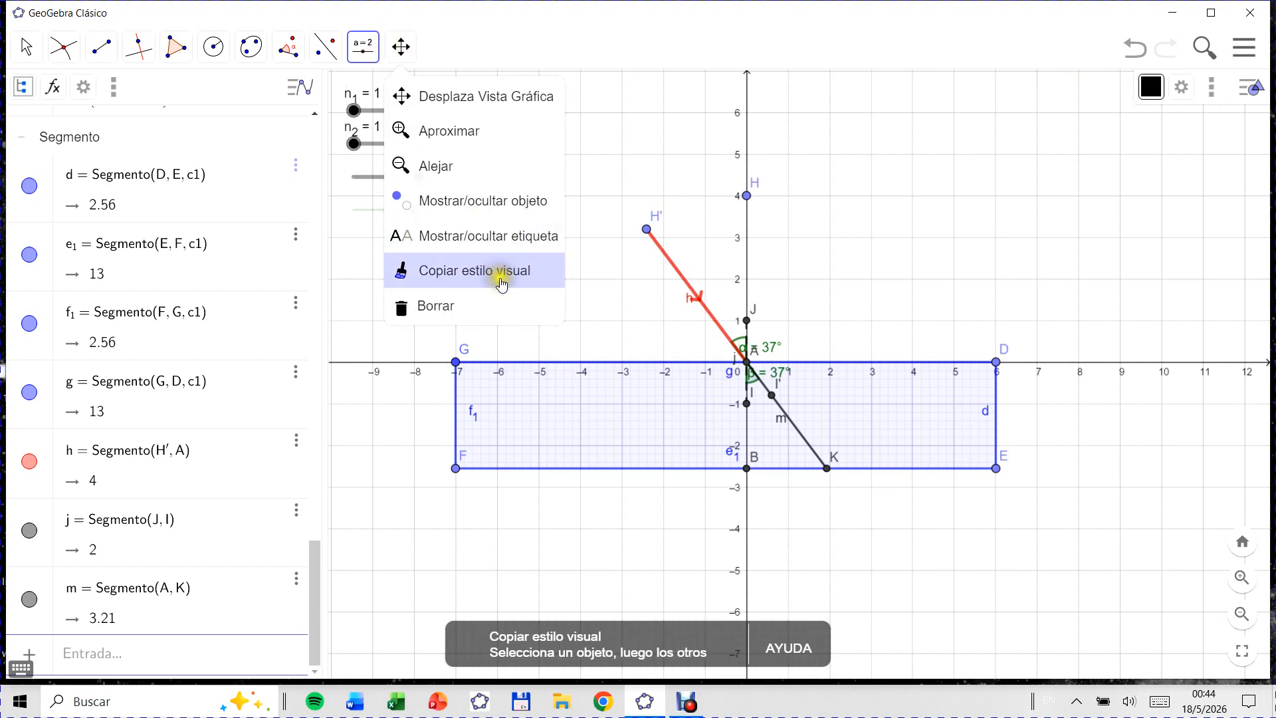
click(667, 263)
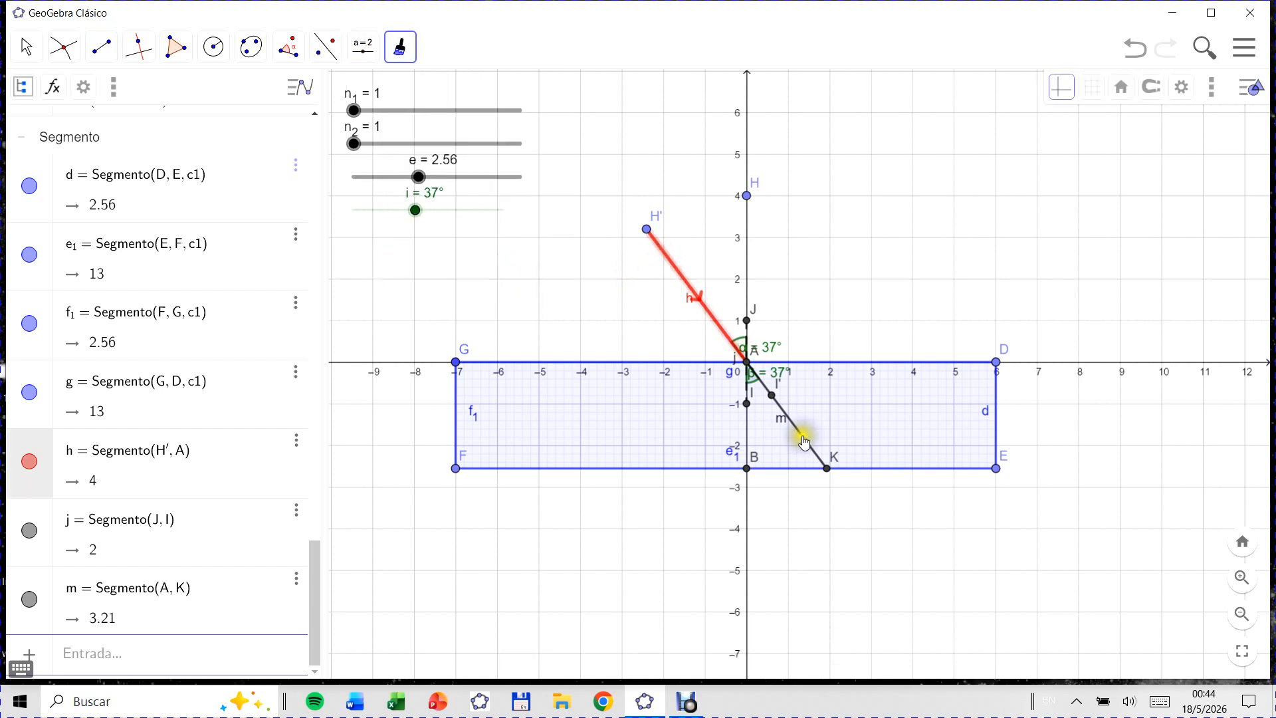
click(806, 442)
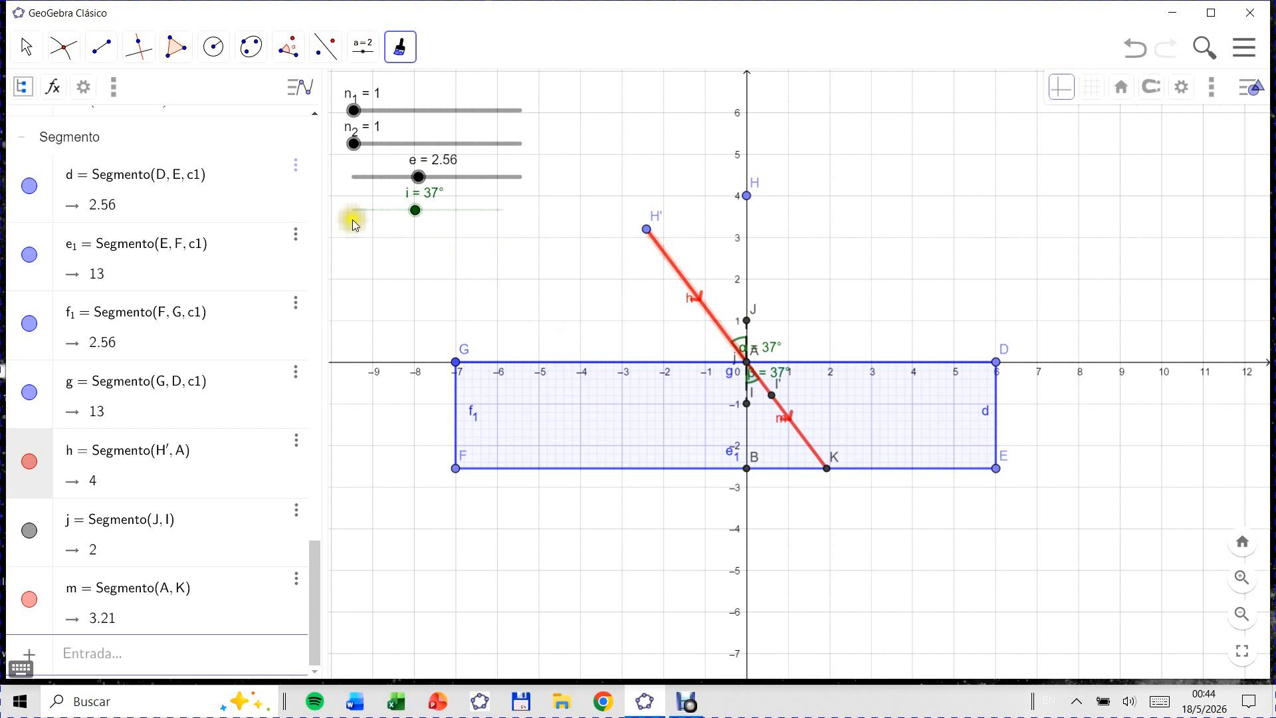
Step: Set the n_2 slider to 2.2
click(40, 50)
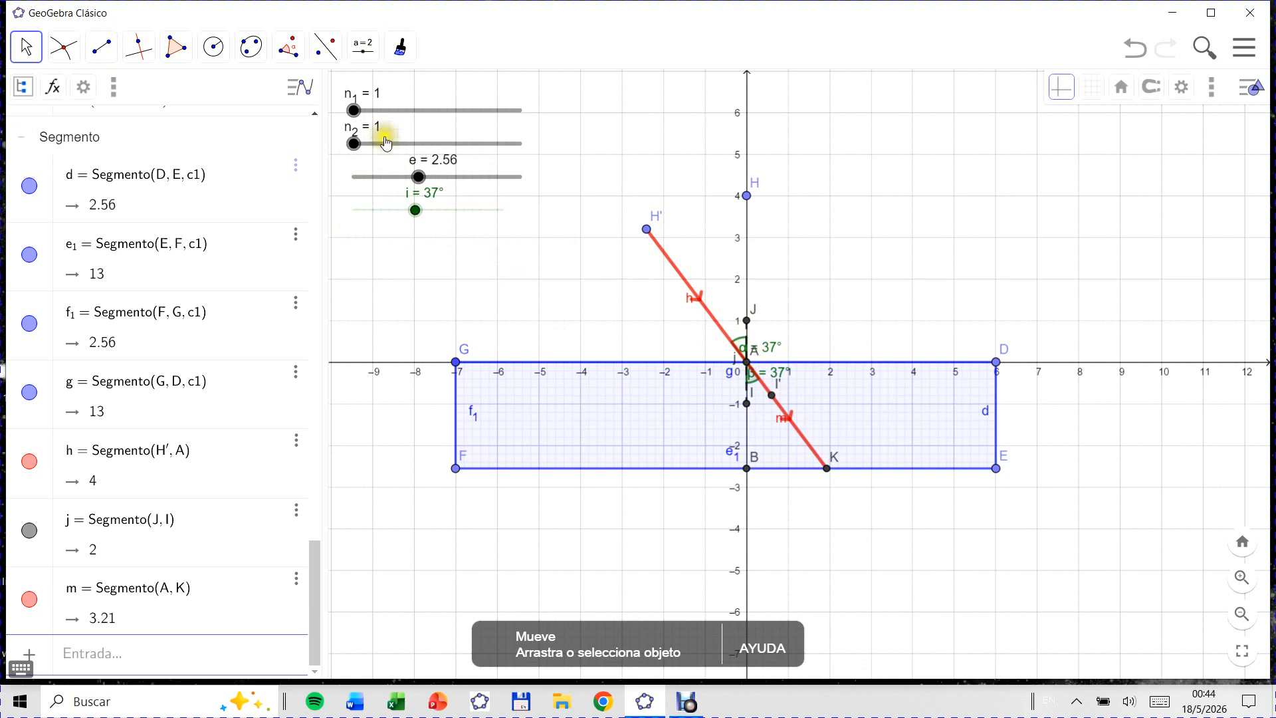
drag(353, 148, 477, 146)
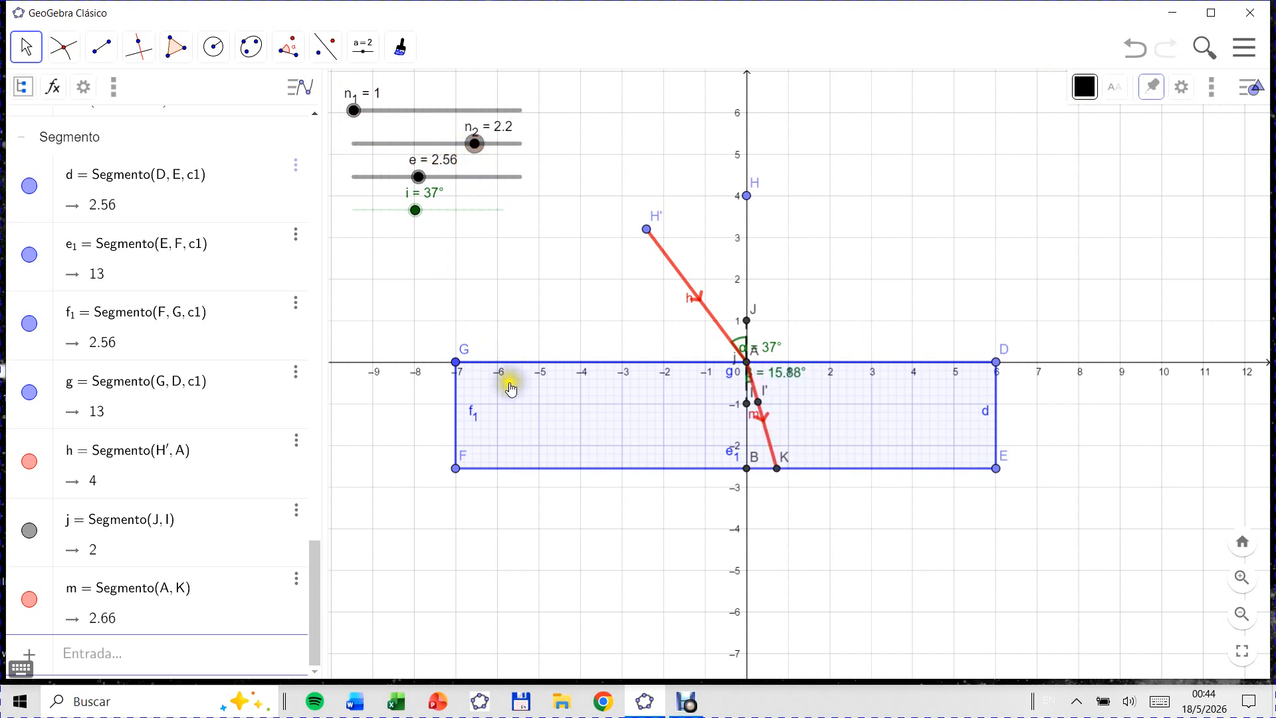
Step: Move the two angle labels at A clear of the rays and set the i slider to 57°
click(787, 378)
mouse_move(787, 377)
mouse_down()
mouse_move(803, 384)
mouse_move(782, 355)
mouse_up()
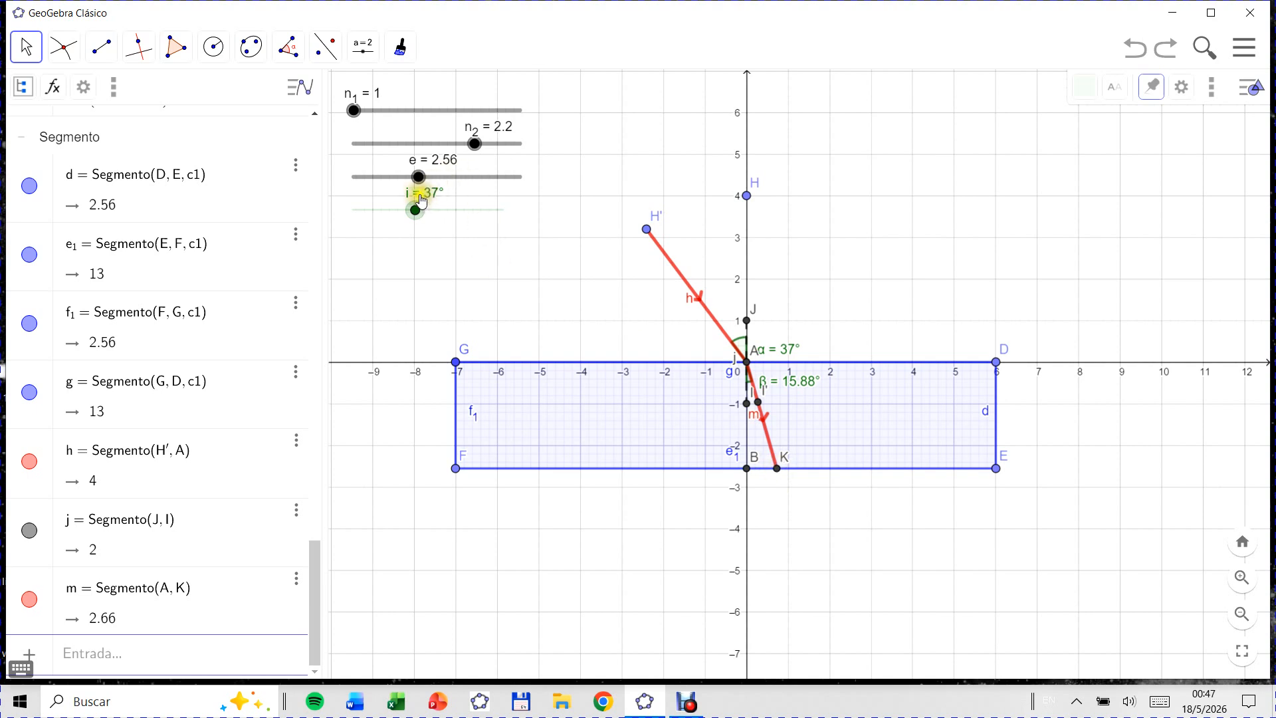
drag(417, 212, 455, 223)
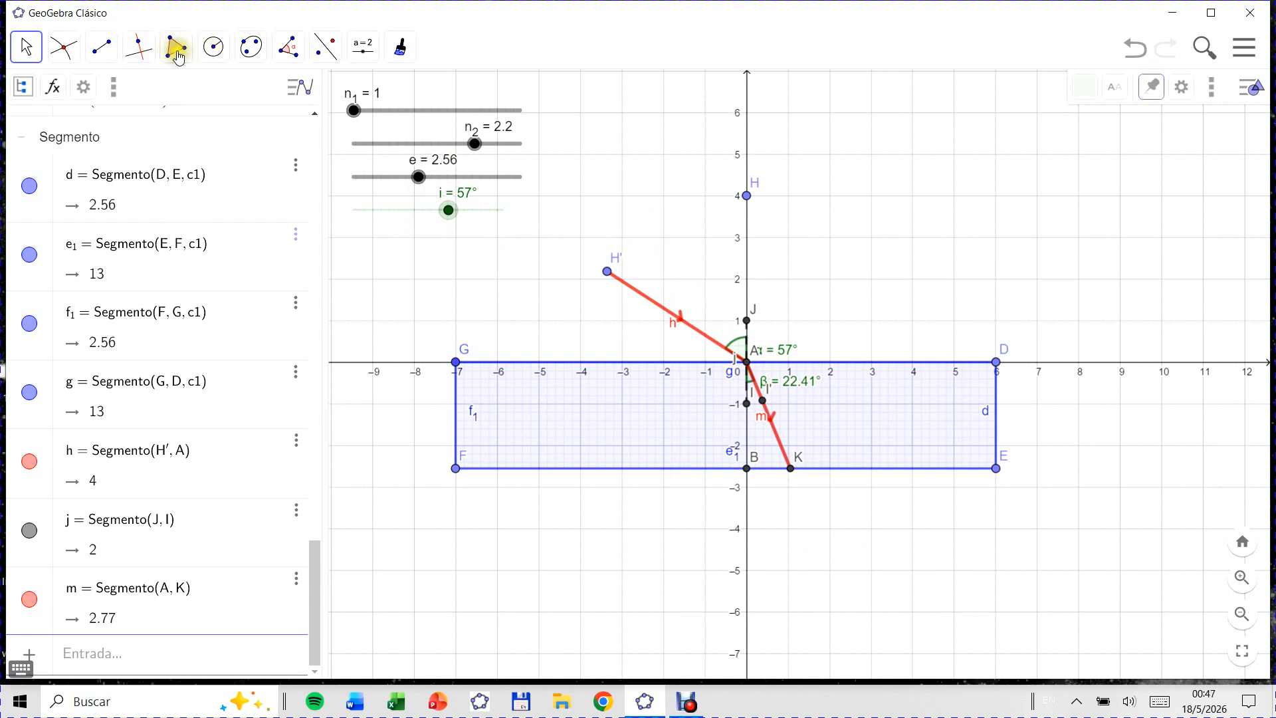
Step: Draw a circle of radius 1 centred at K on the slab's lower edge
click(213, 47)
click(237, 131)
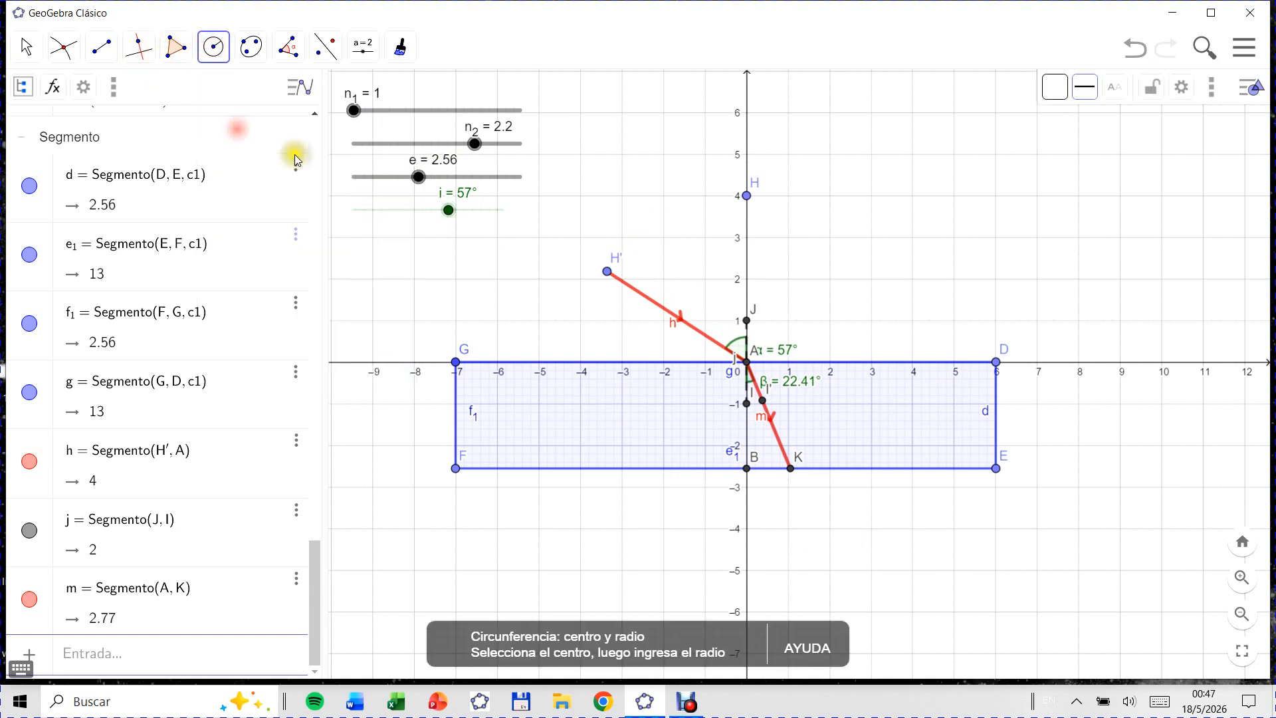
click(792, 470)
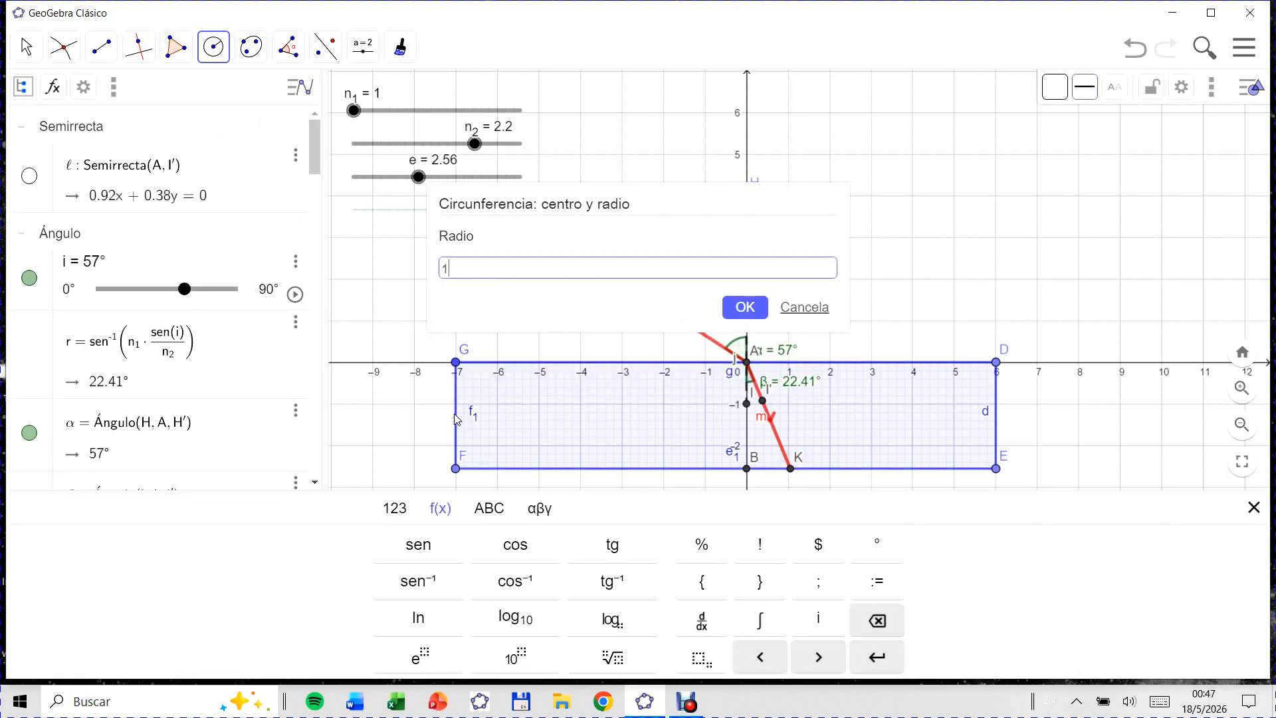
key(Return)
Step: Draw a line through K perpendicular to the slab's lower edge
click(138, 47)
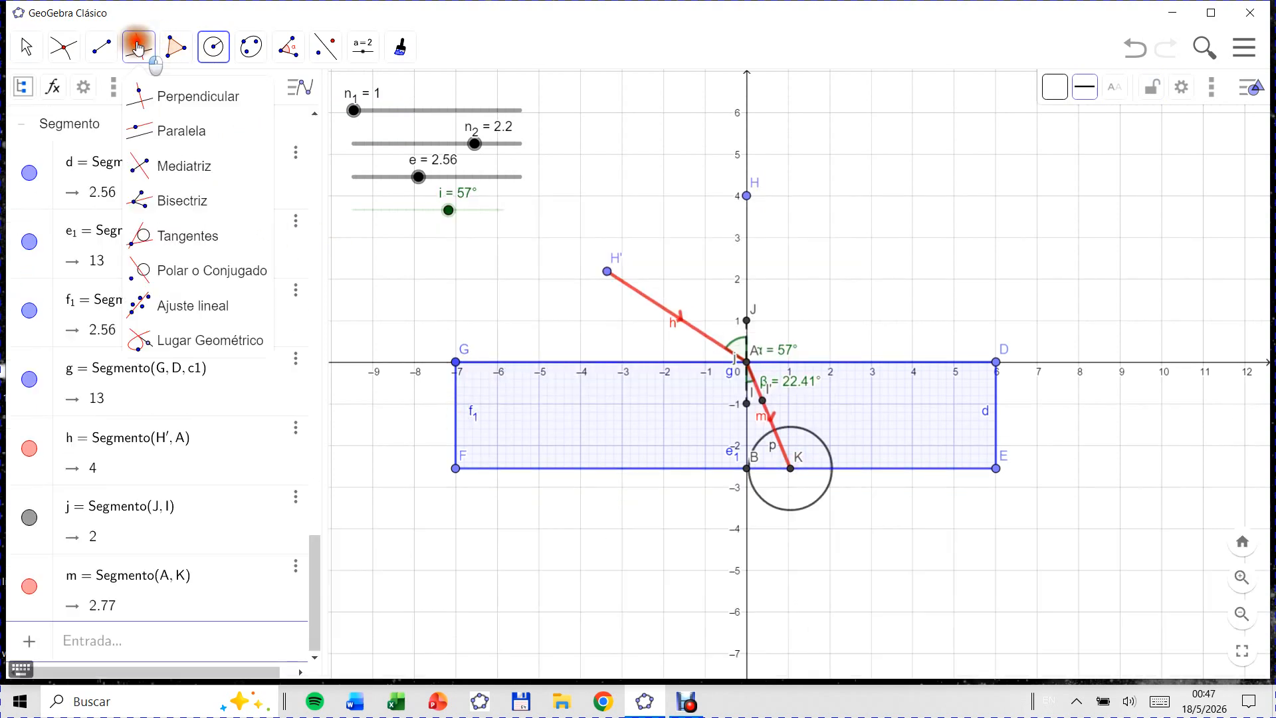
click(174, 101)
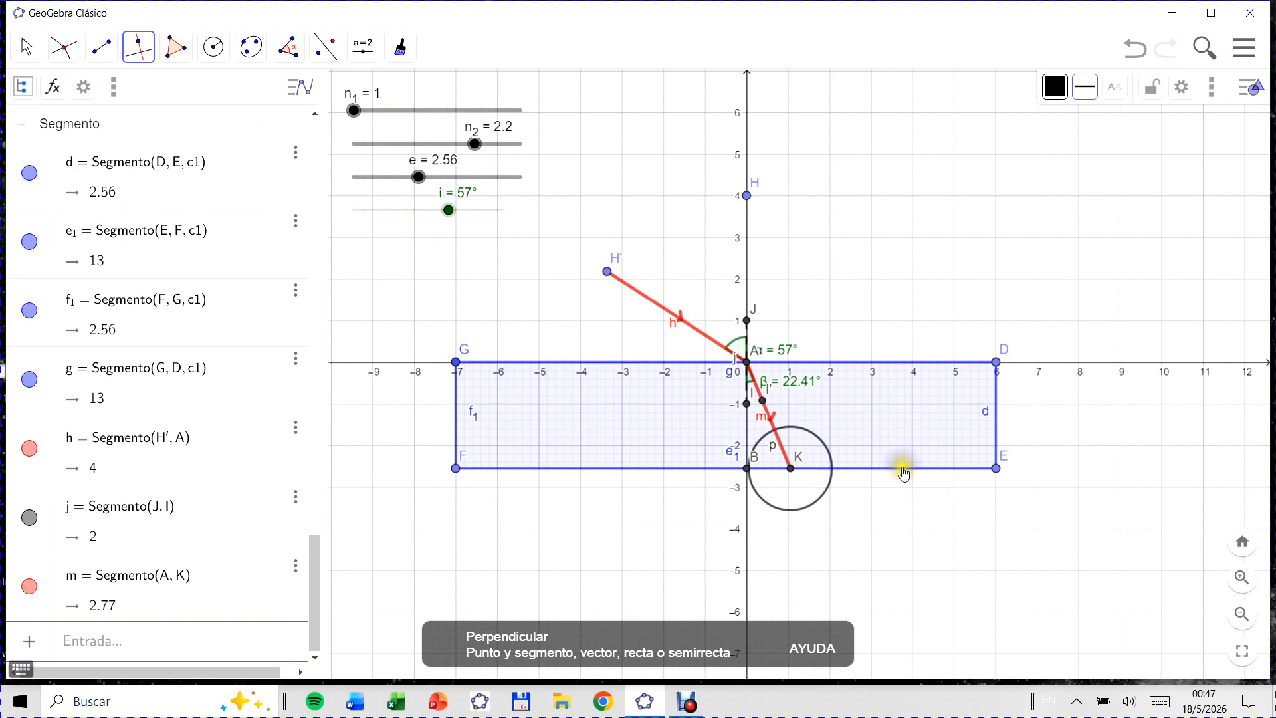
click(903, 470)
click(791, 470)
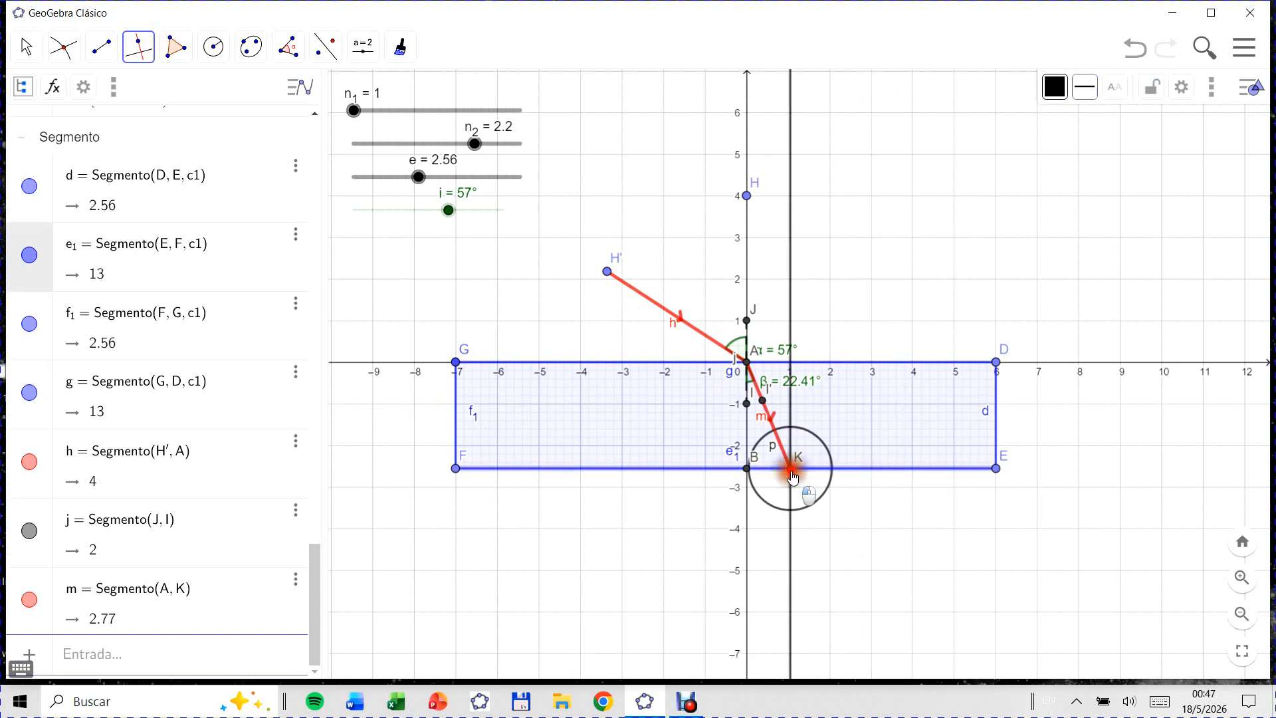
Step: Mark both intersections of the perpendicular through K with the circle centred at K
click(64, 47)
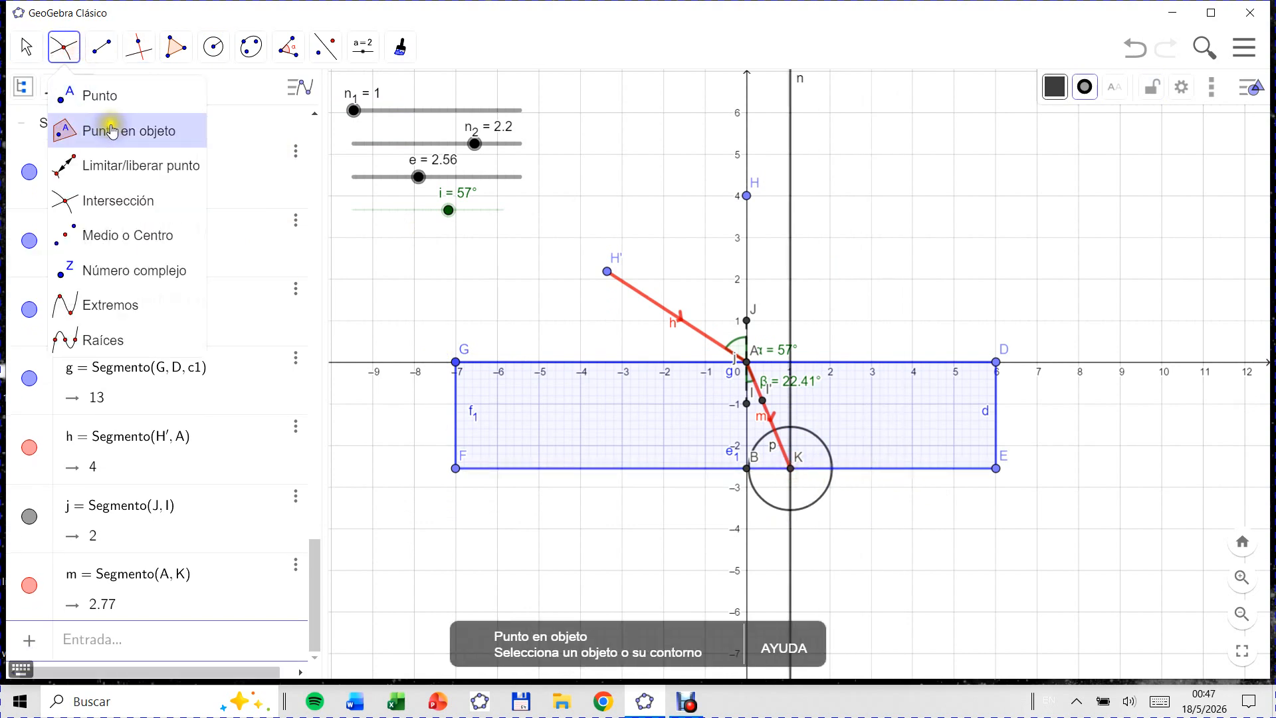
click(118, 200)
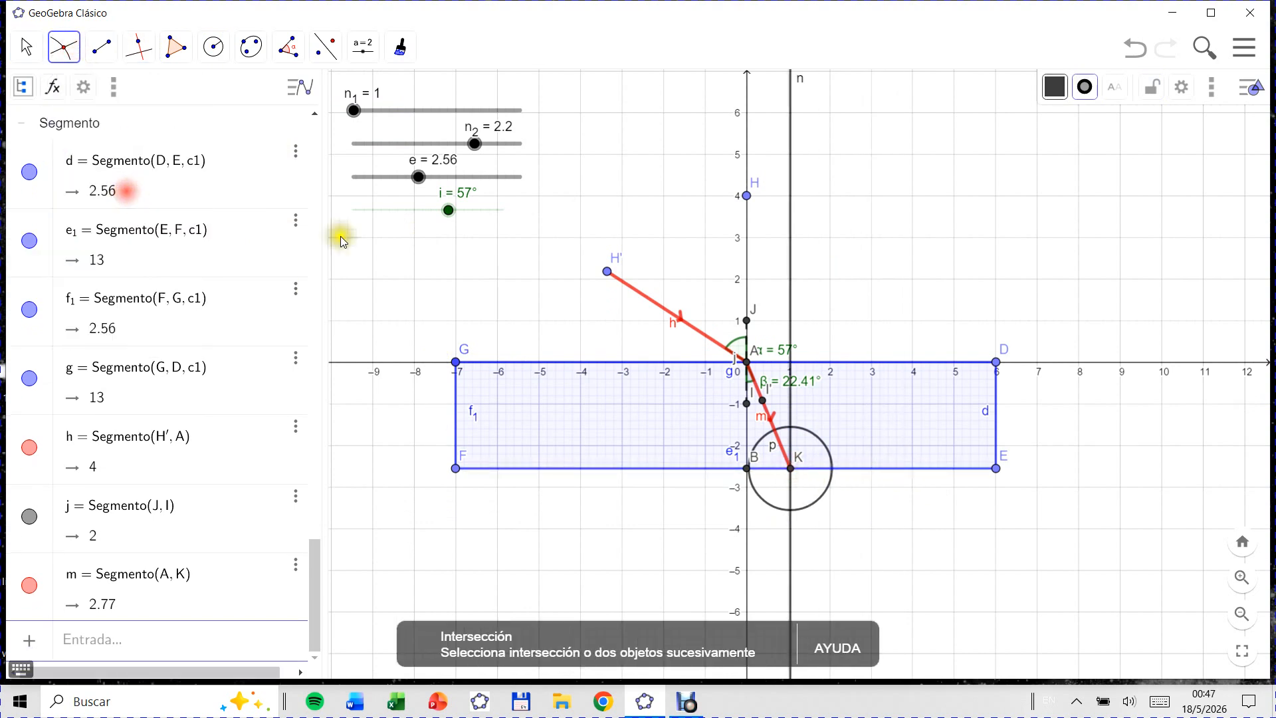
click(791, 297)
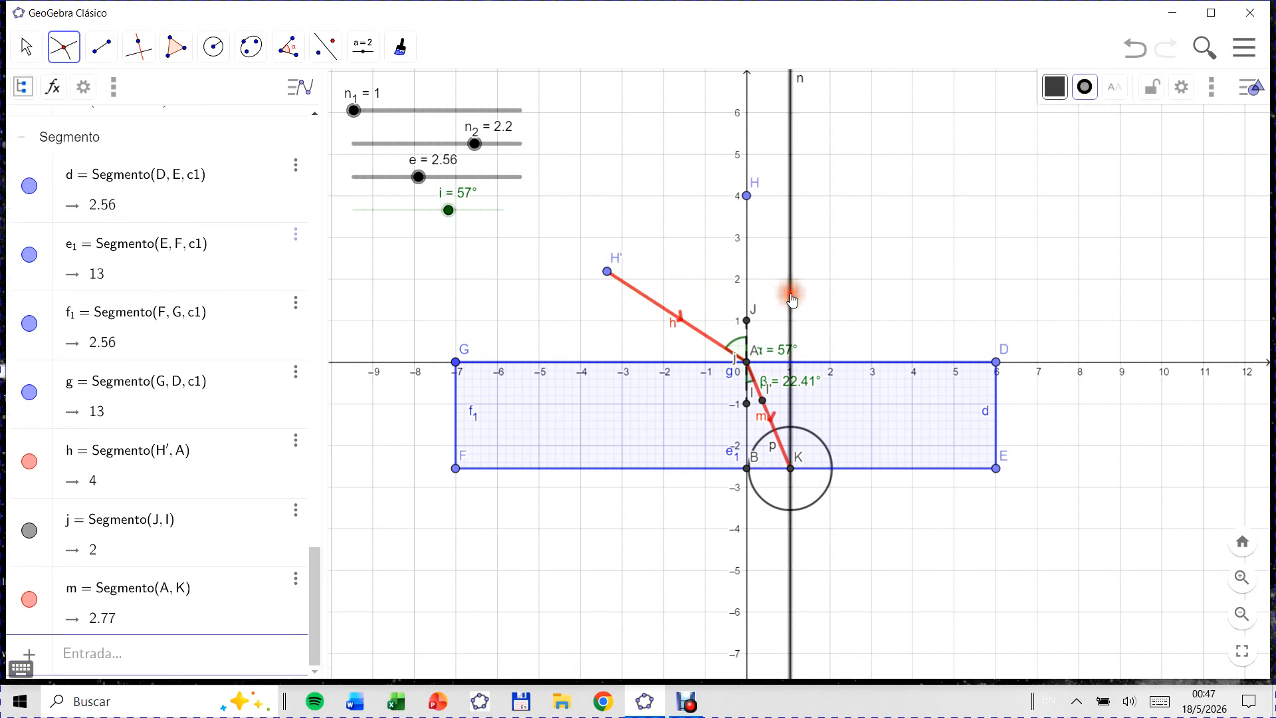
click(817, 506)
Step: Draw a dashed vertical segment from L to M, joining the circle's two intersection points
click(101, 46)
click(154, 128)
click(791, 426)
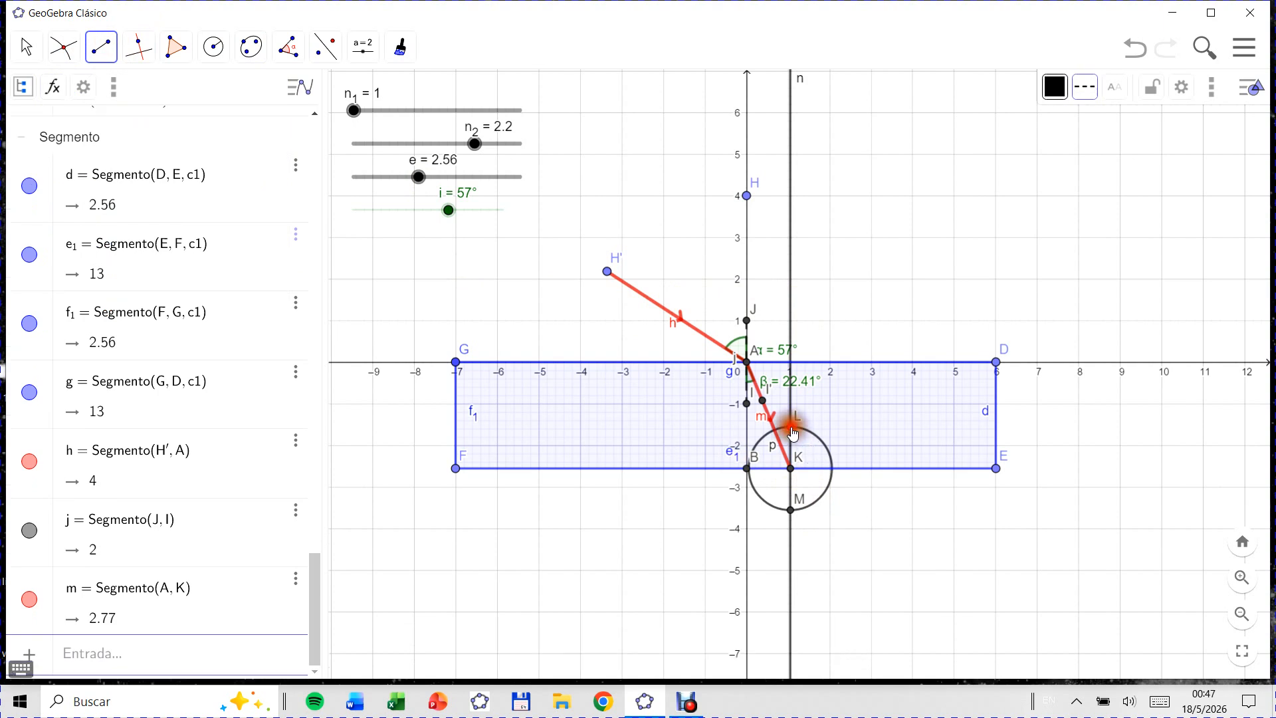
click(792, 511)
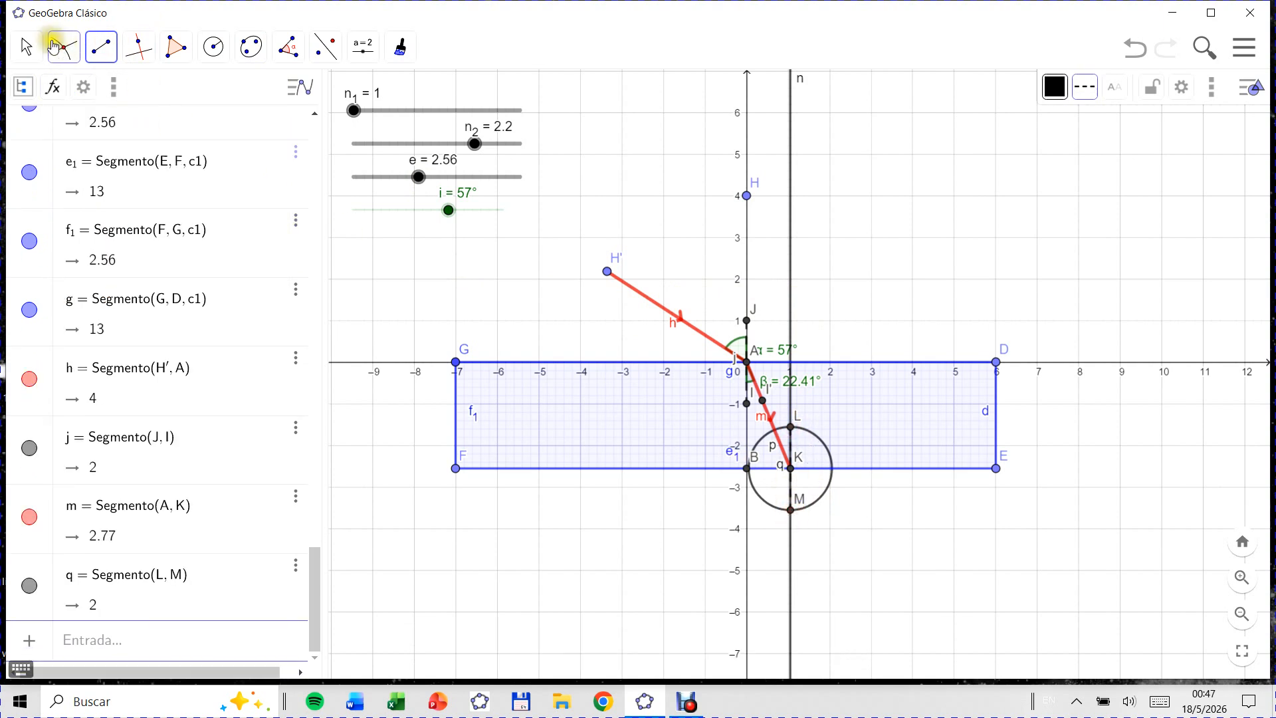
Step: Hide the perpendicular line through K
click(27, 46)
right_click(795, 274)
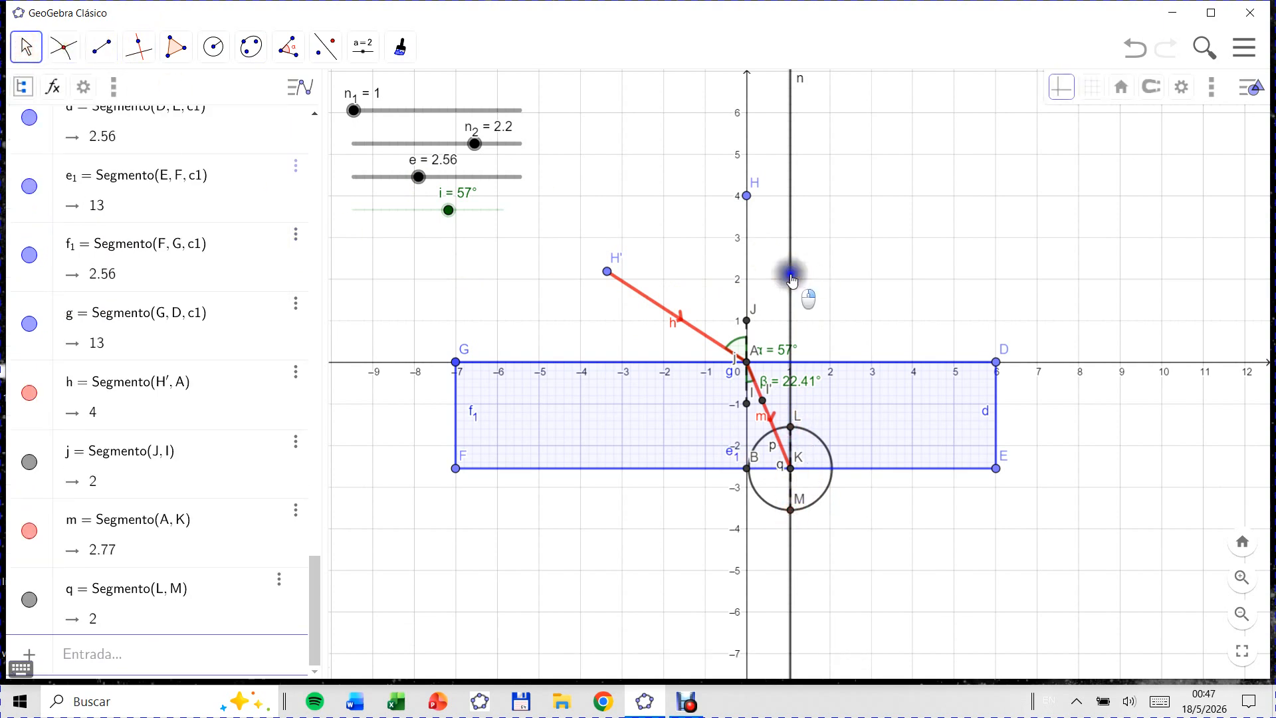
click(798, 370)
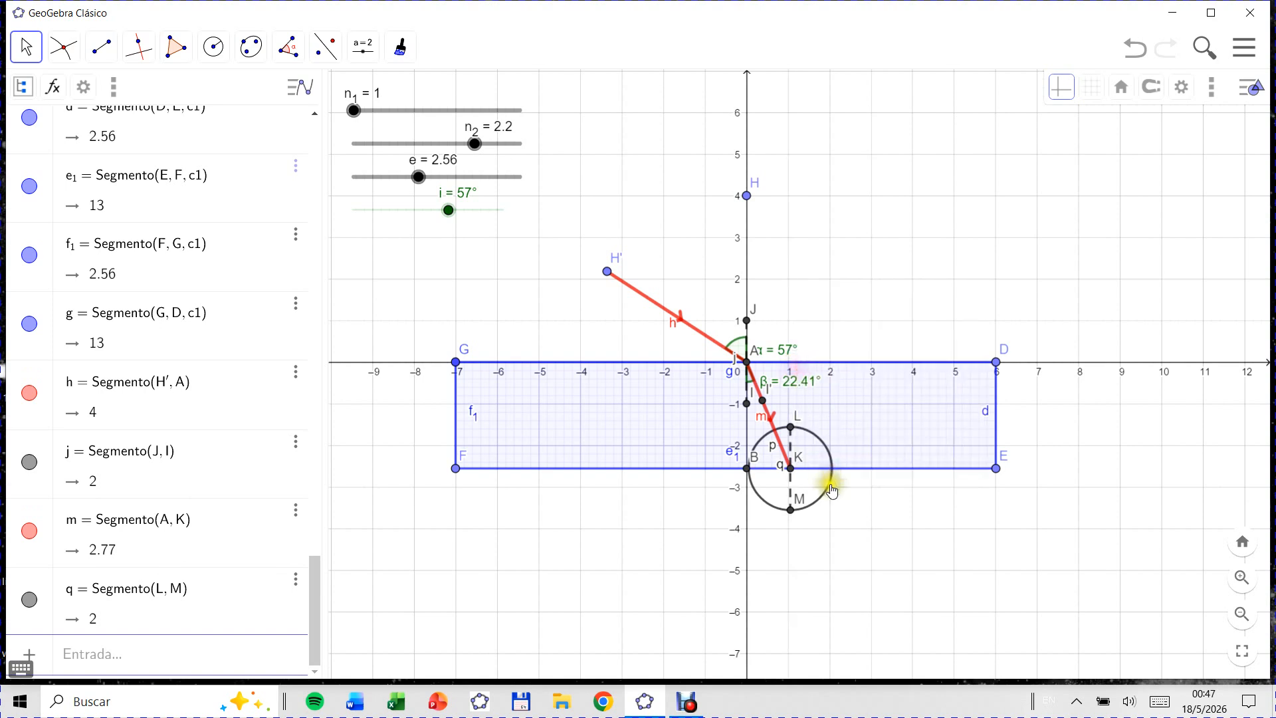
Step: Hide the circle centred at K
right_click(825, 490)
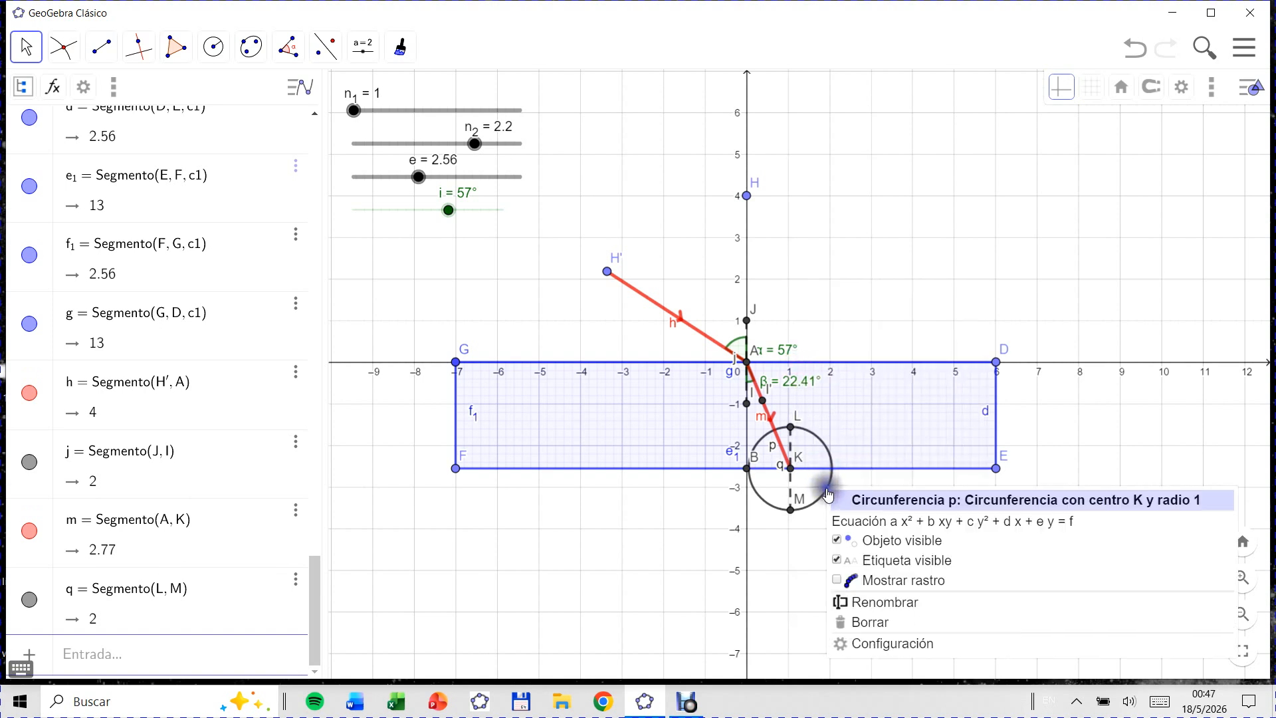
click(836, 541)
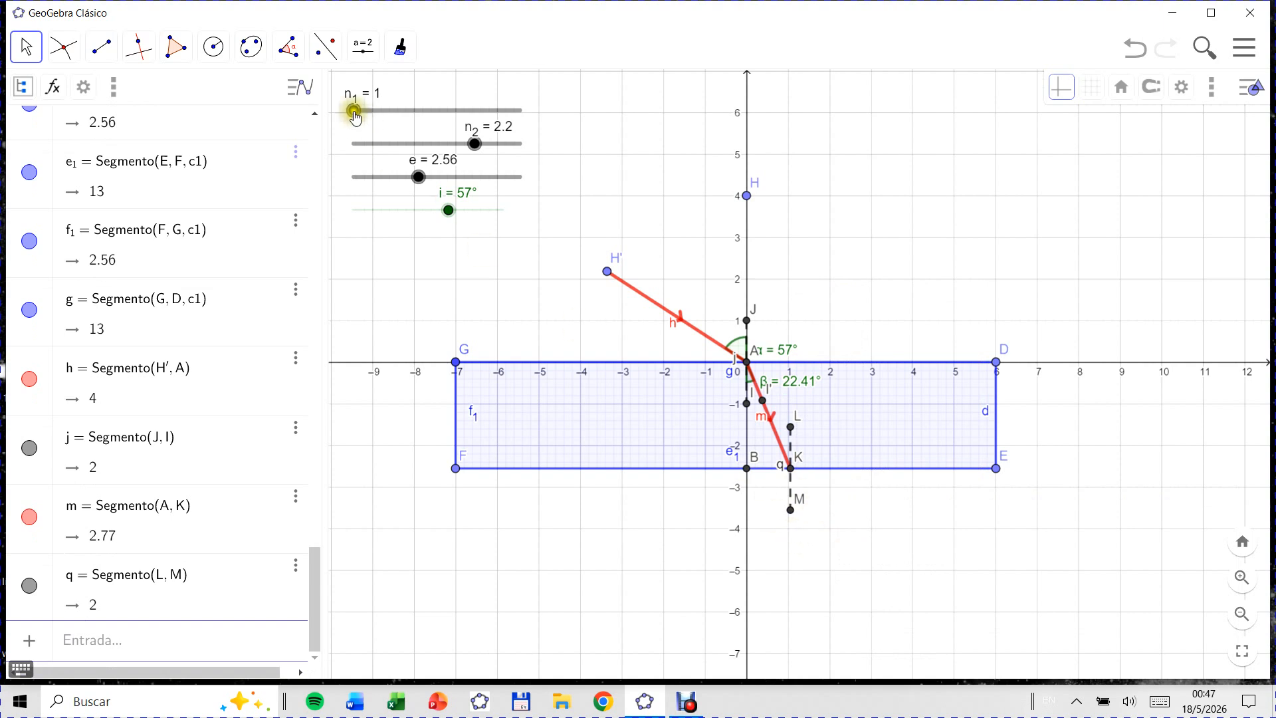
Step: Mark the angle L-K-I' between the lower normal and the refracted ray, and move its label clear of point K
click(291, 54)
click(313, 99)
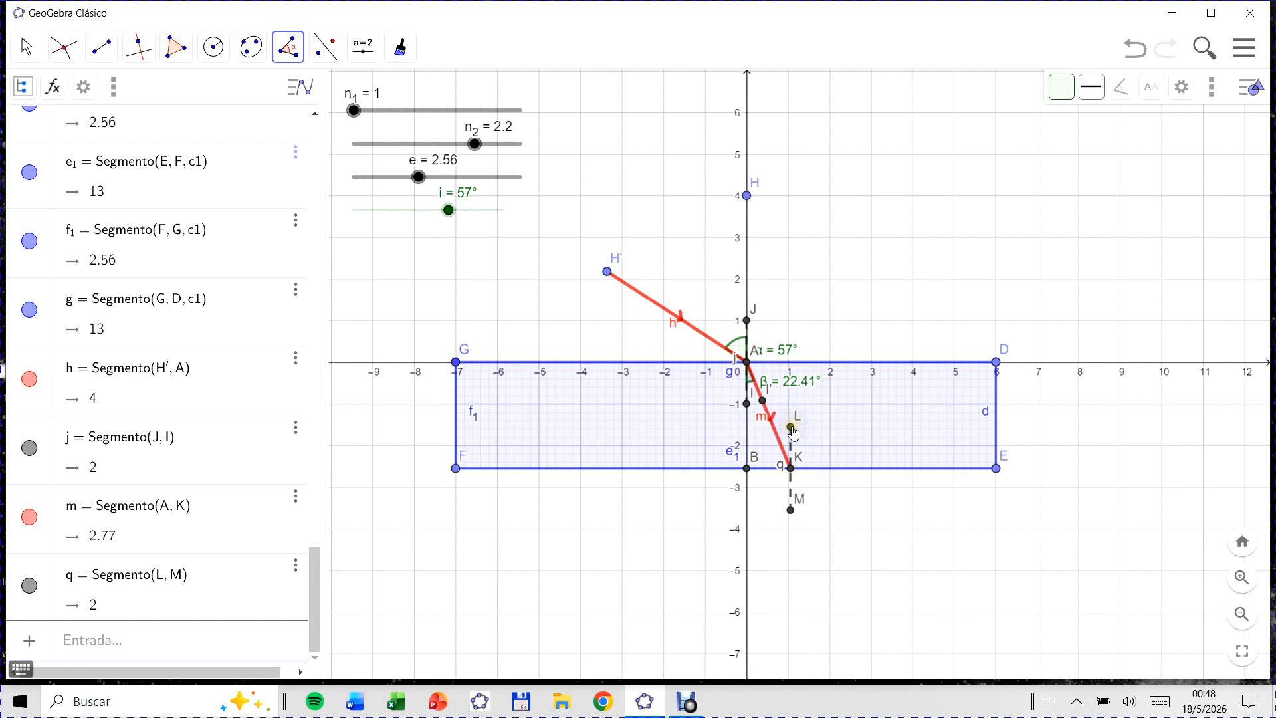
click(792, 430)
click(790, 467)
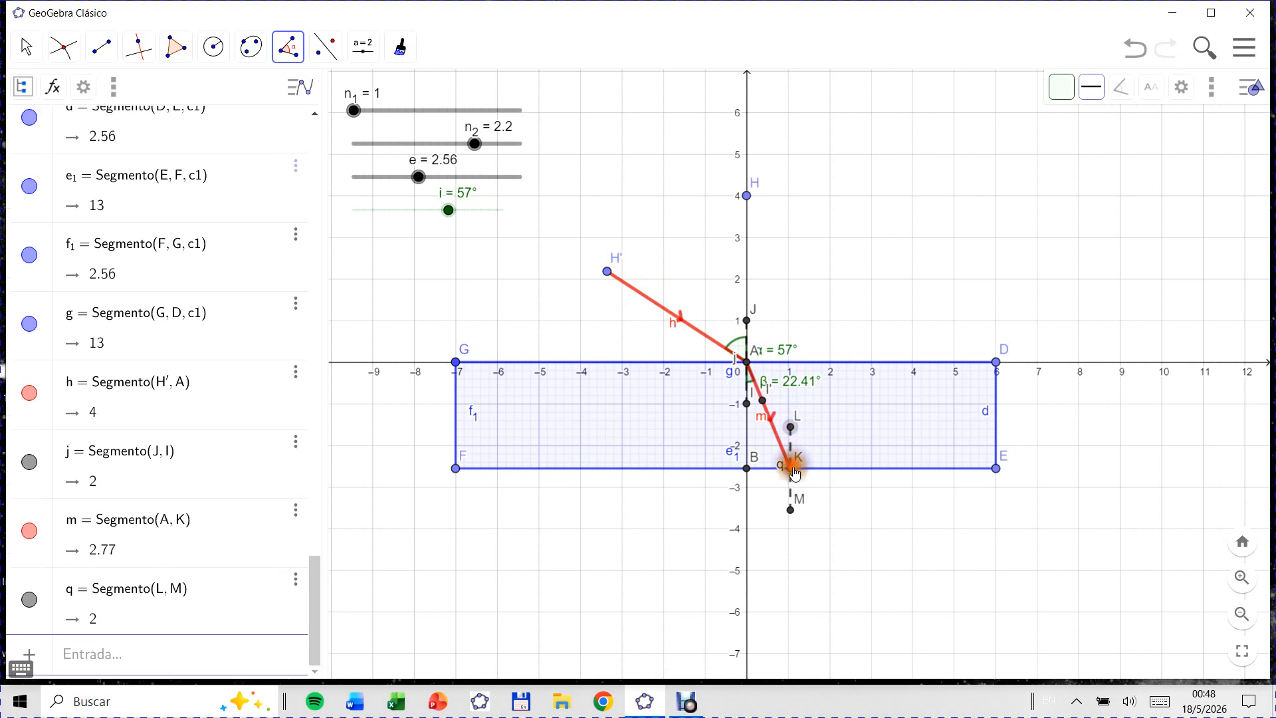
click(764, 404)
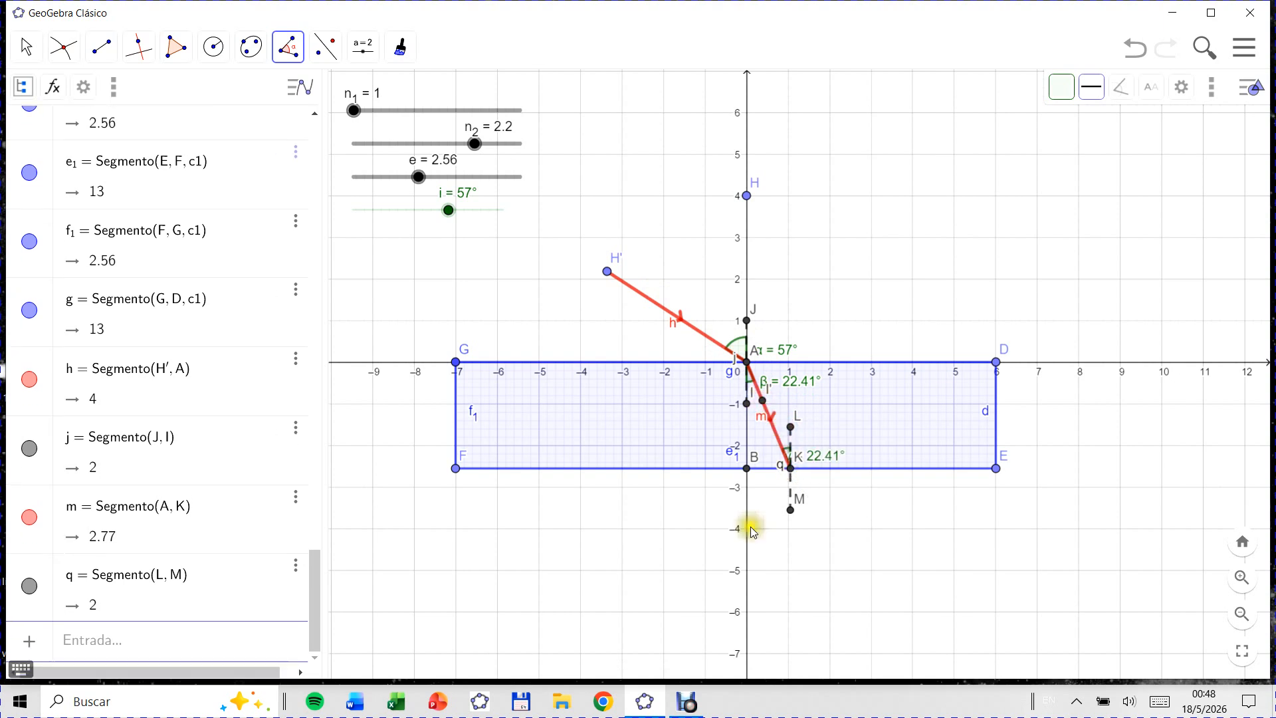
click(26, 47)
drag(815, 455, 829, 437)
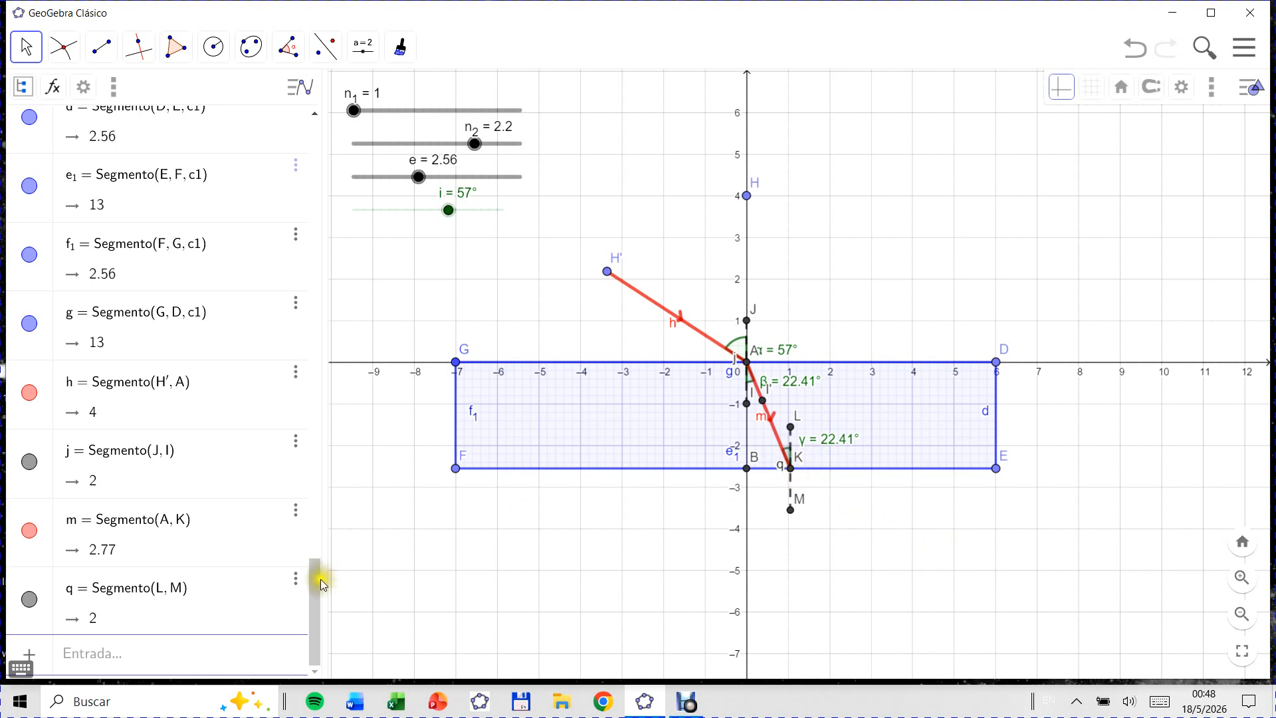
Step: Define the exit angle as r' = sen⁻¹(n_2 · sen(γ) / n_1) and check it in the algebra list
click(147, 664)
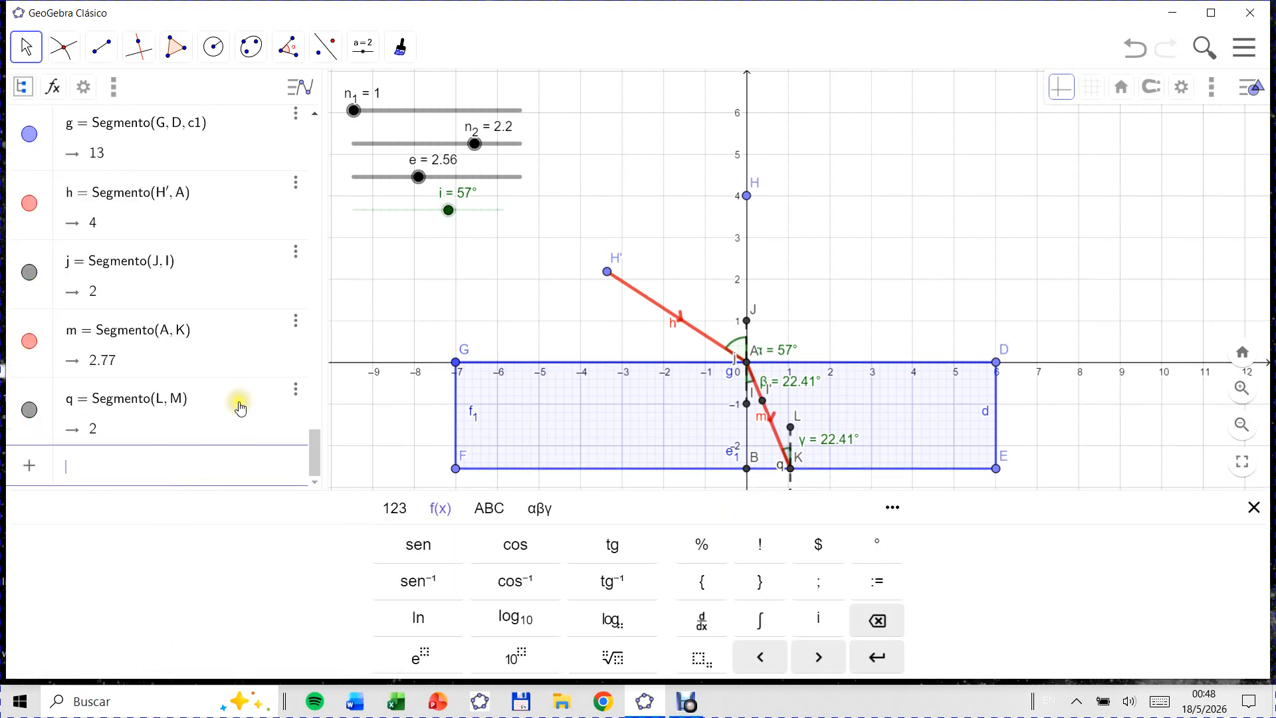
text(r' =)
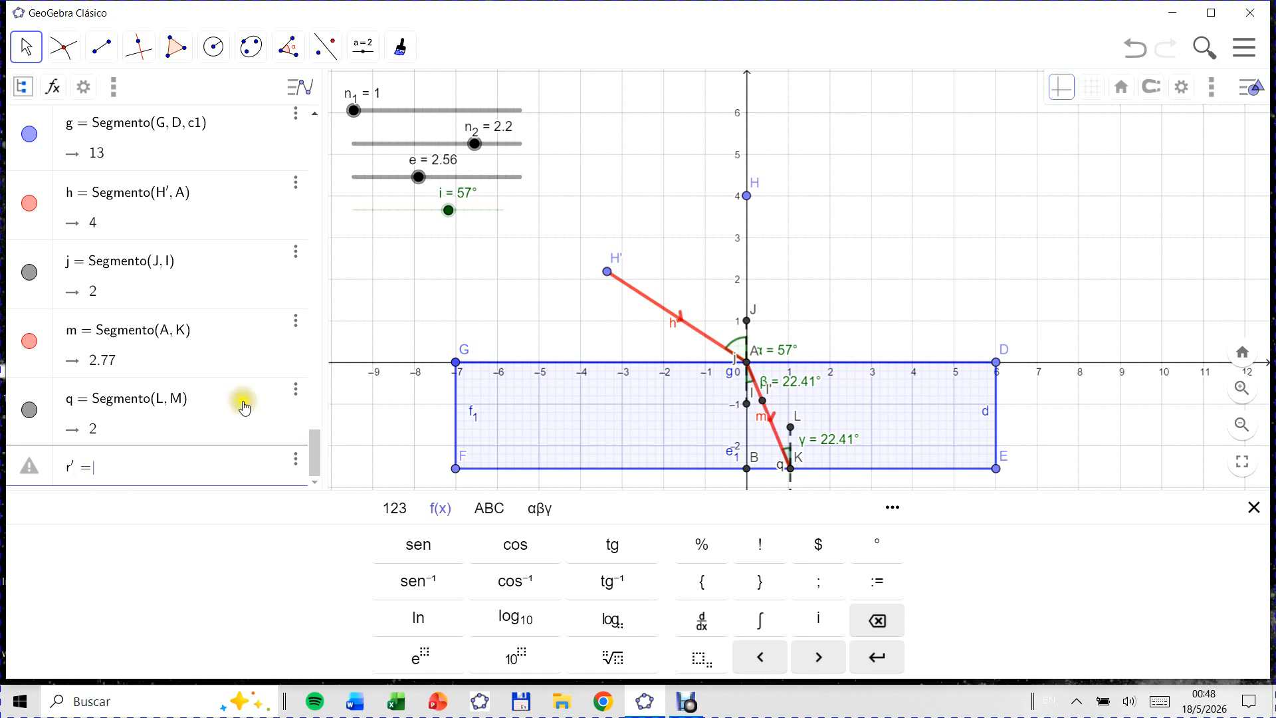
click(406, 586)
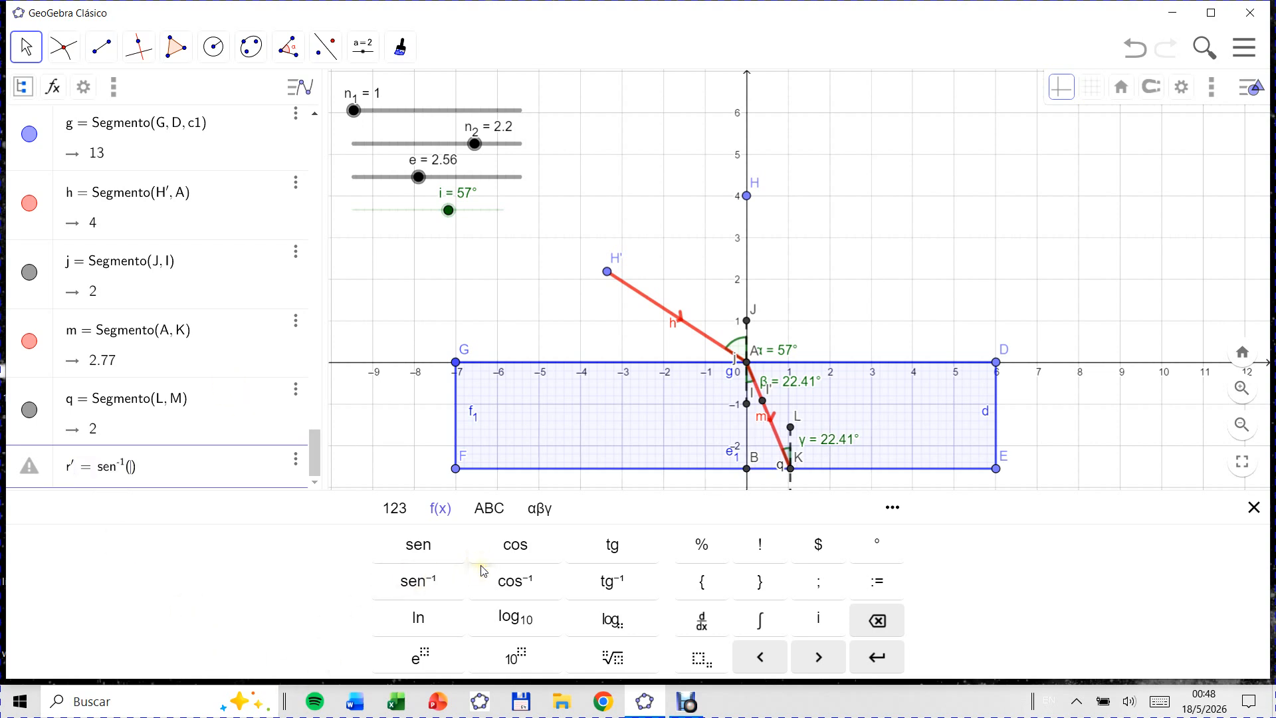
text(n_2 ·)
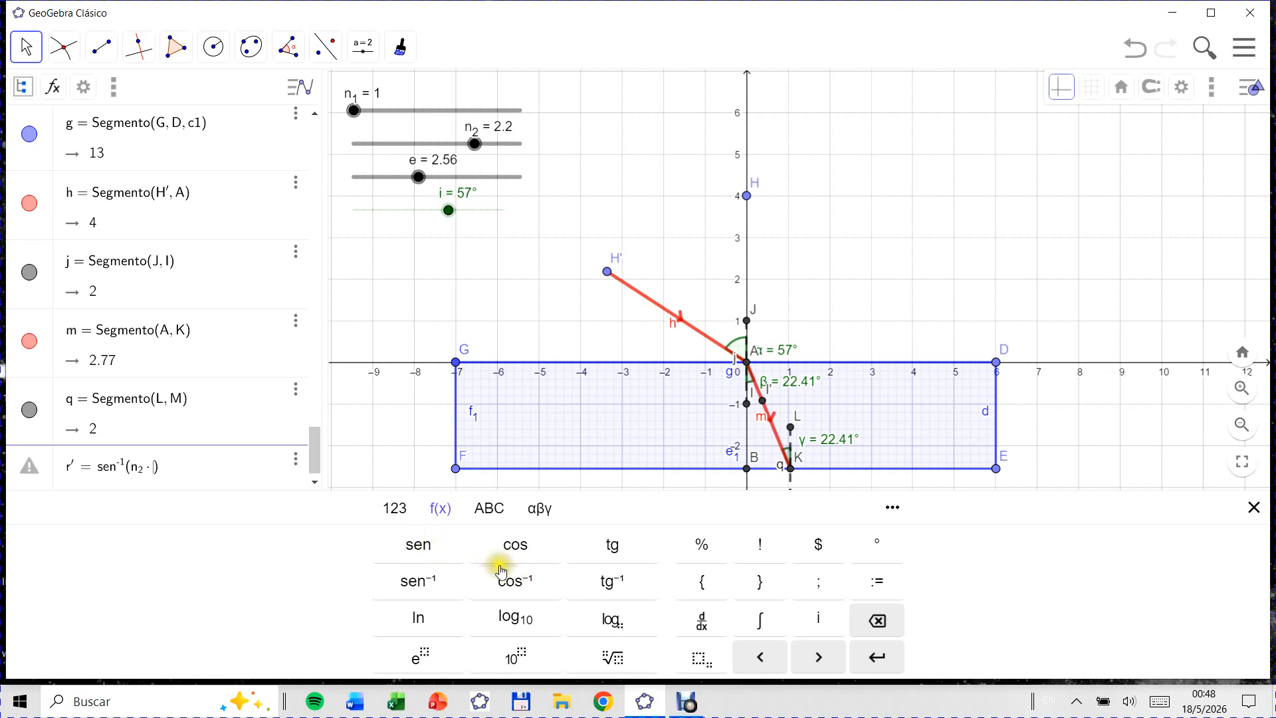
click(419, 545)
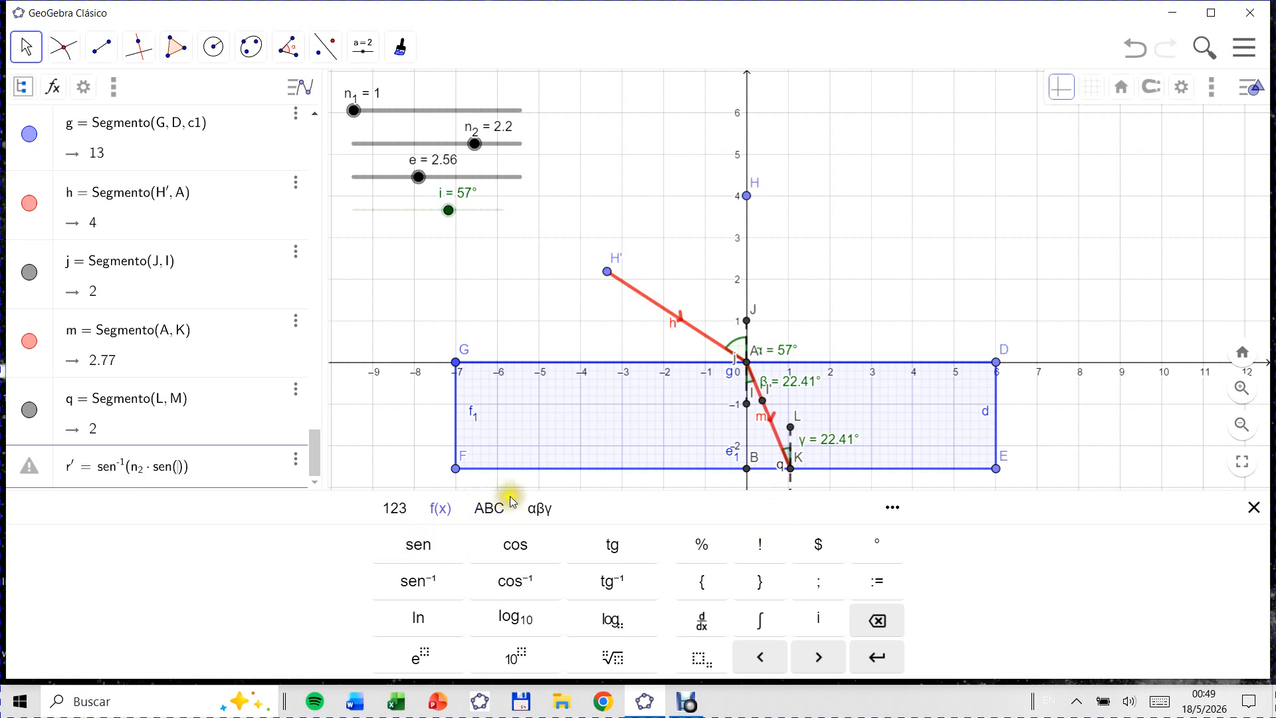
click(539, 516)
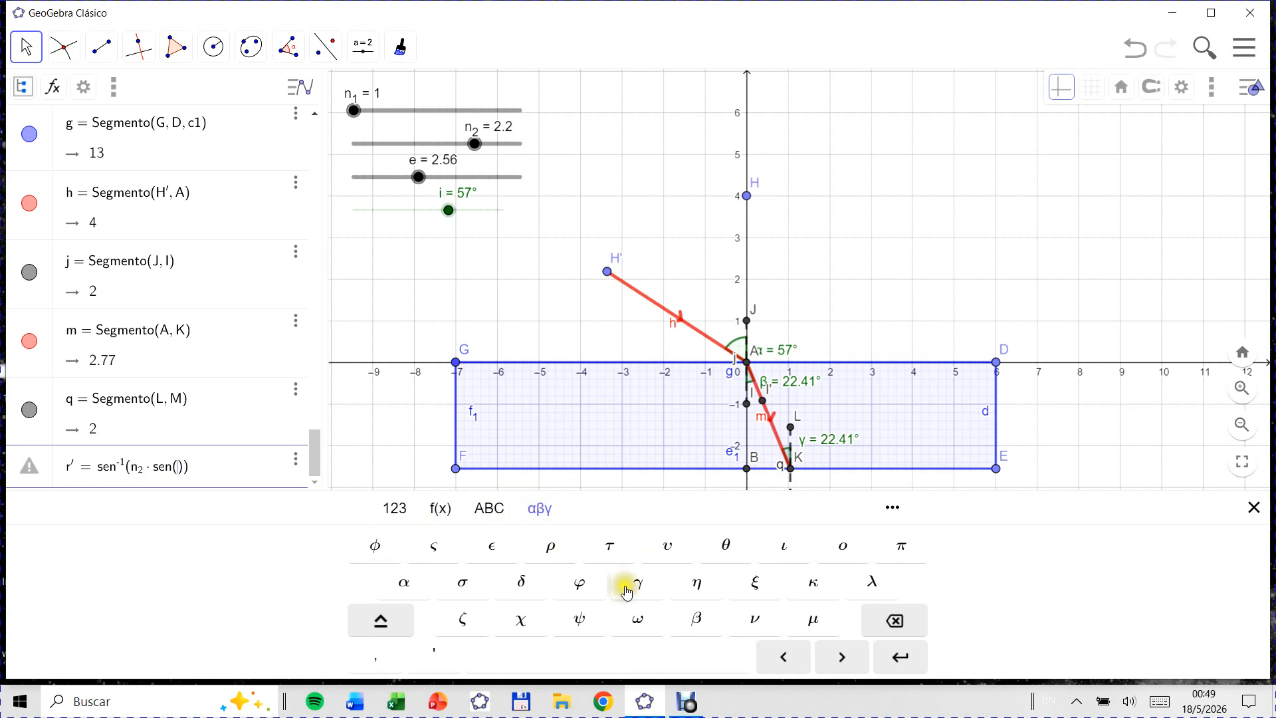
click(648, 587)
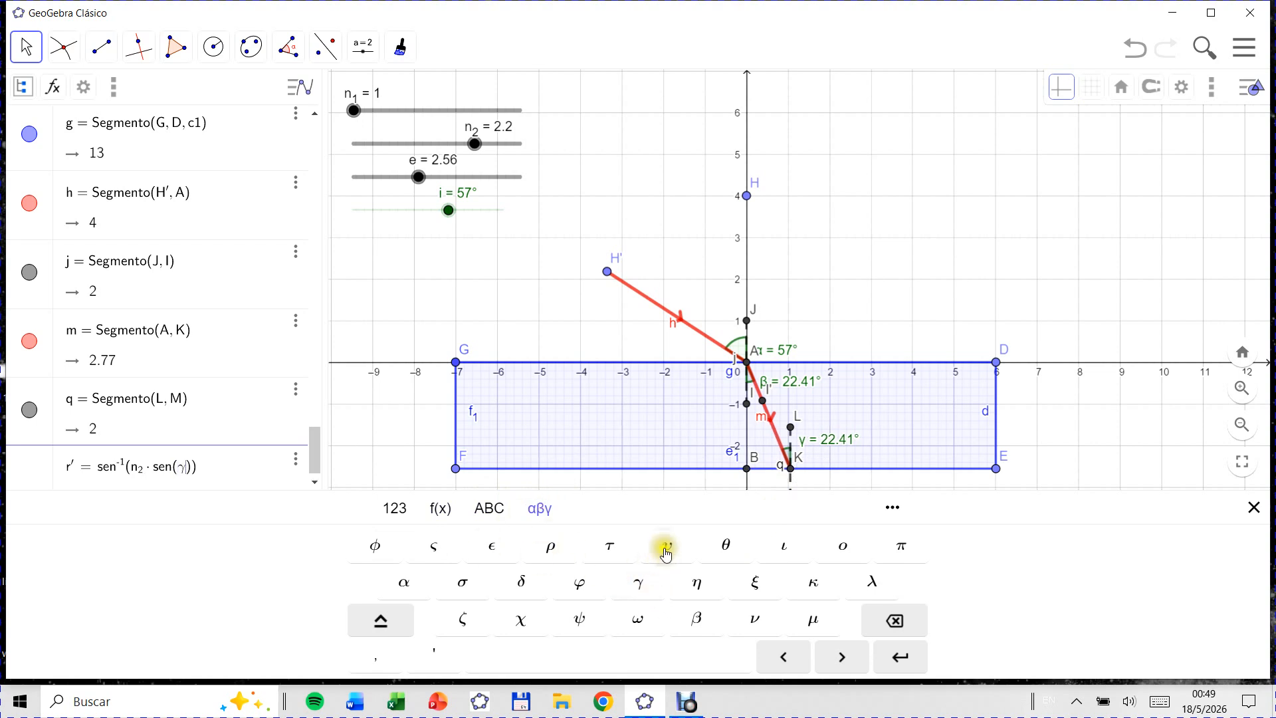
text(/)
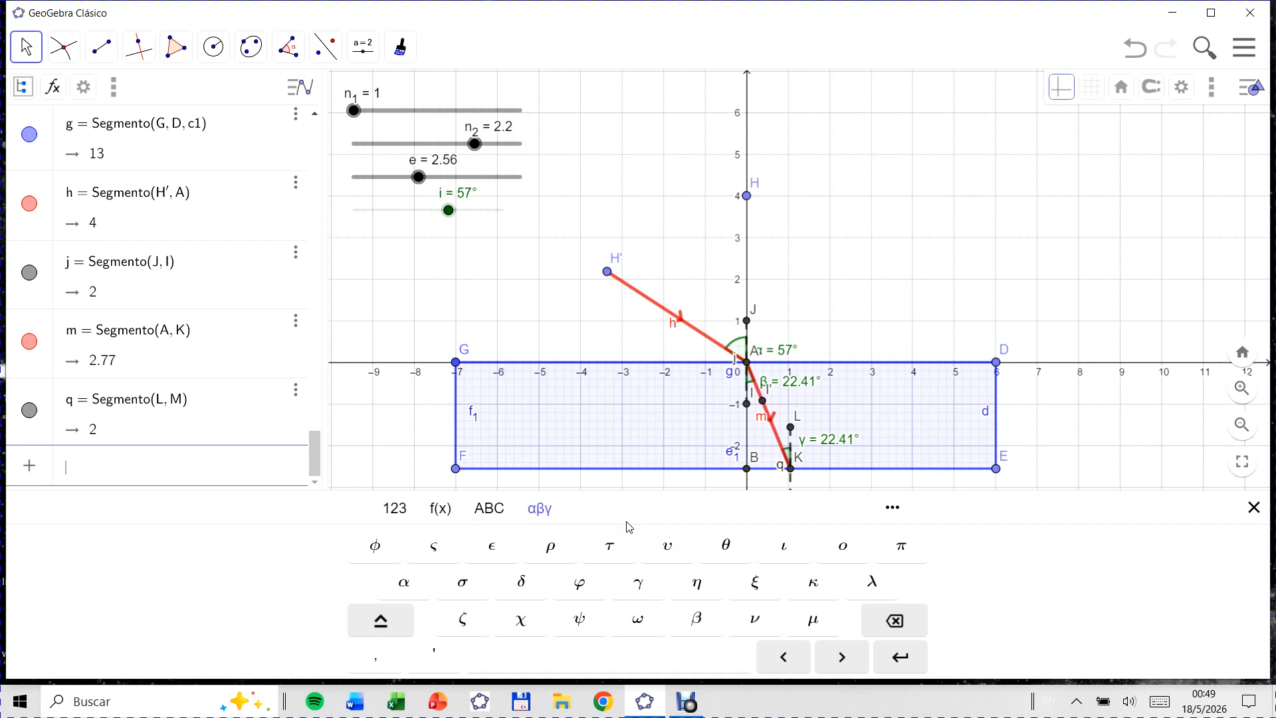
scroll(138, 300, up, 5)
scroll(137, 300, up, 15)
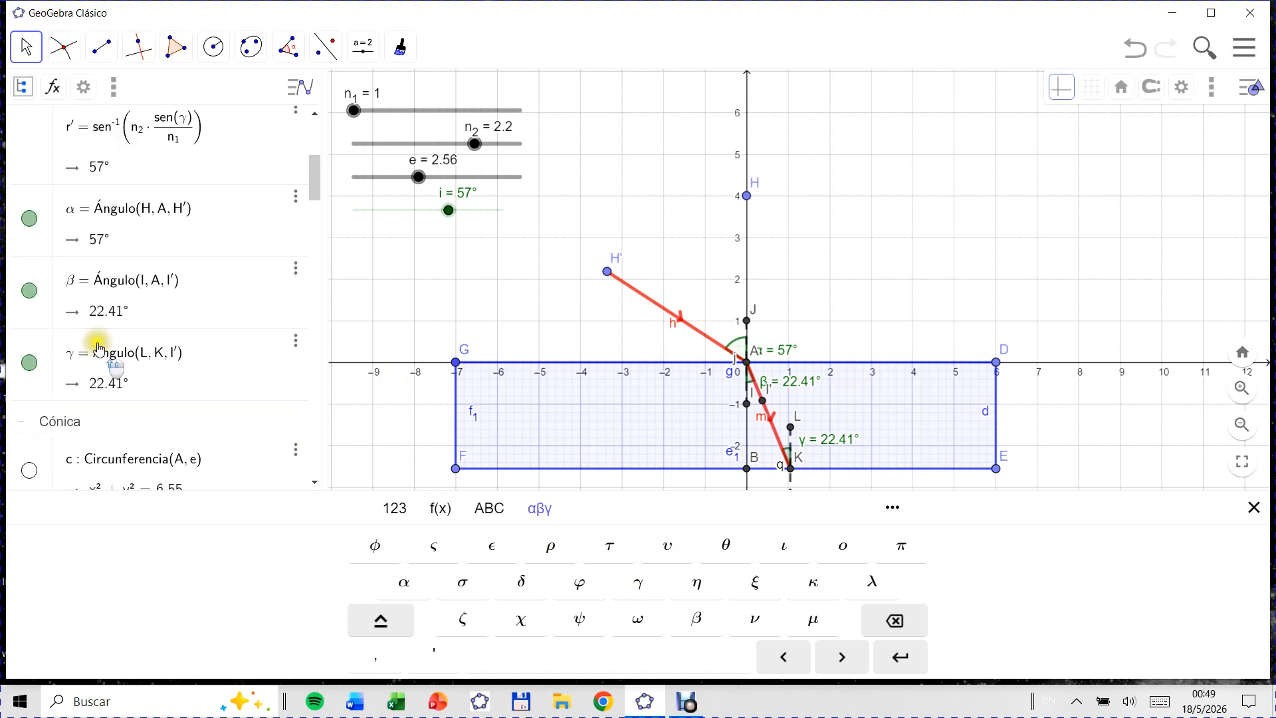
scroll(100, 266, down, 5)
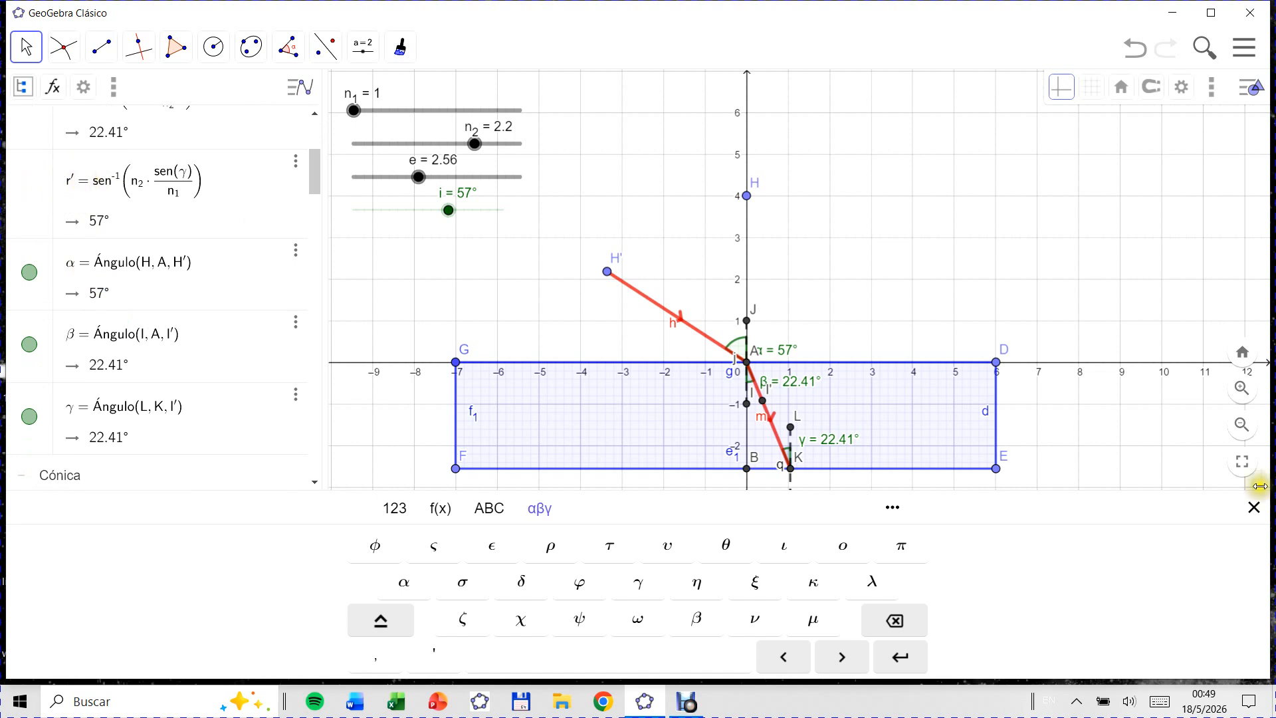
click(1254, 508)
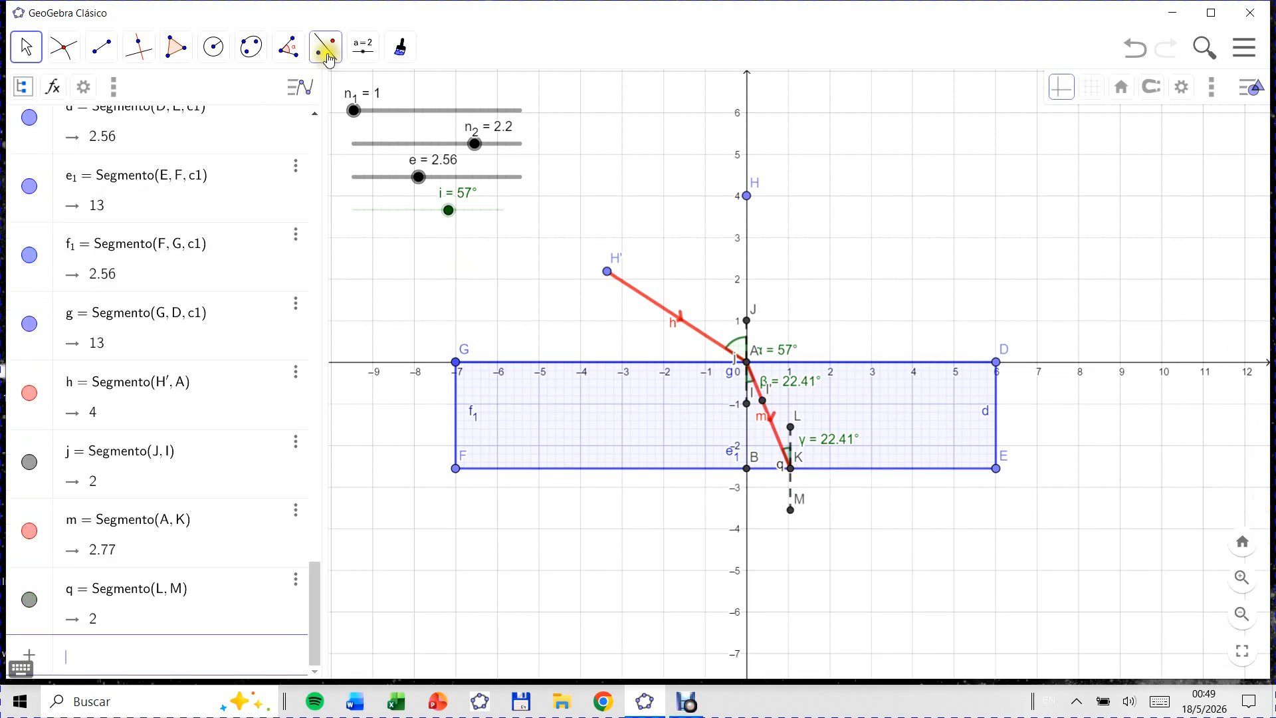
Step: Construct a counterclockwise angle of given size r' from point M about vertex K
click(293, 50)
click(329, 131)
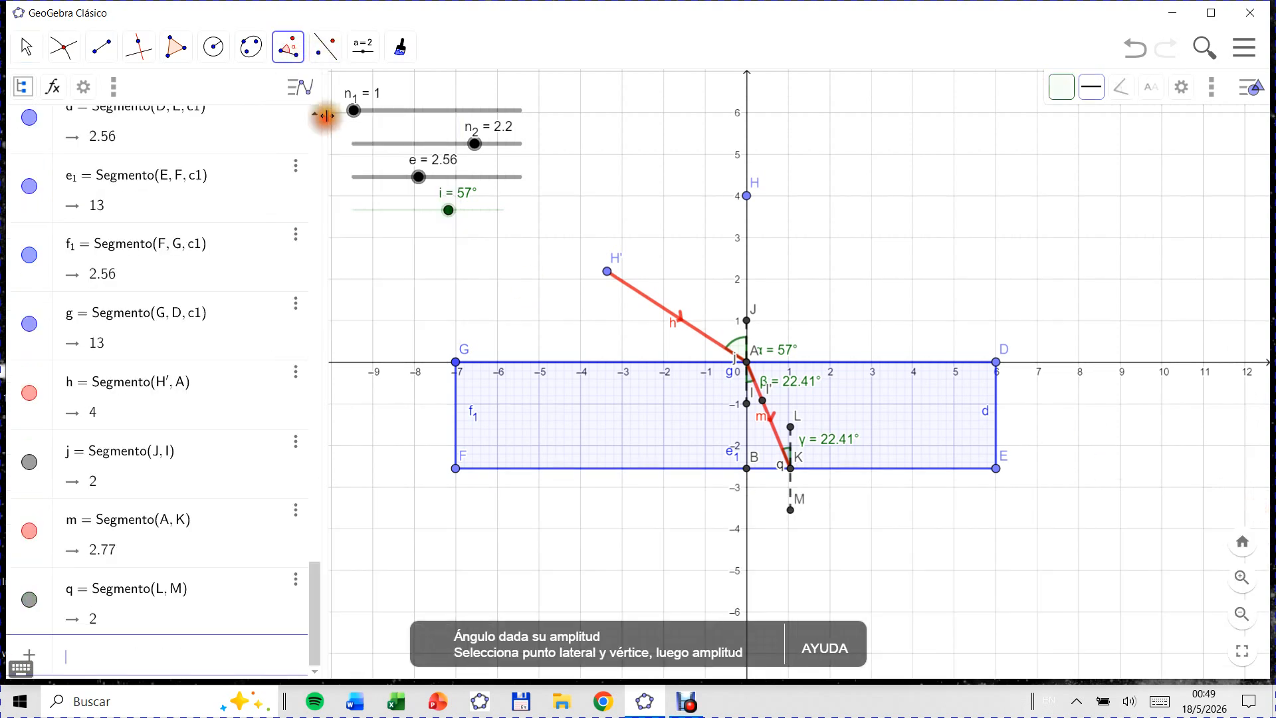
click(792, 512)
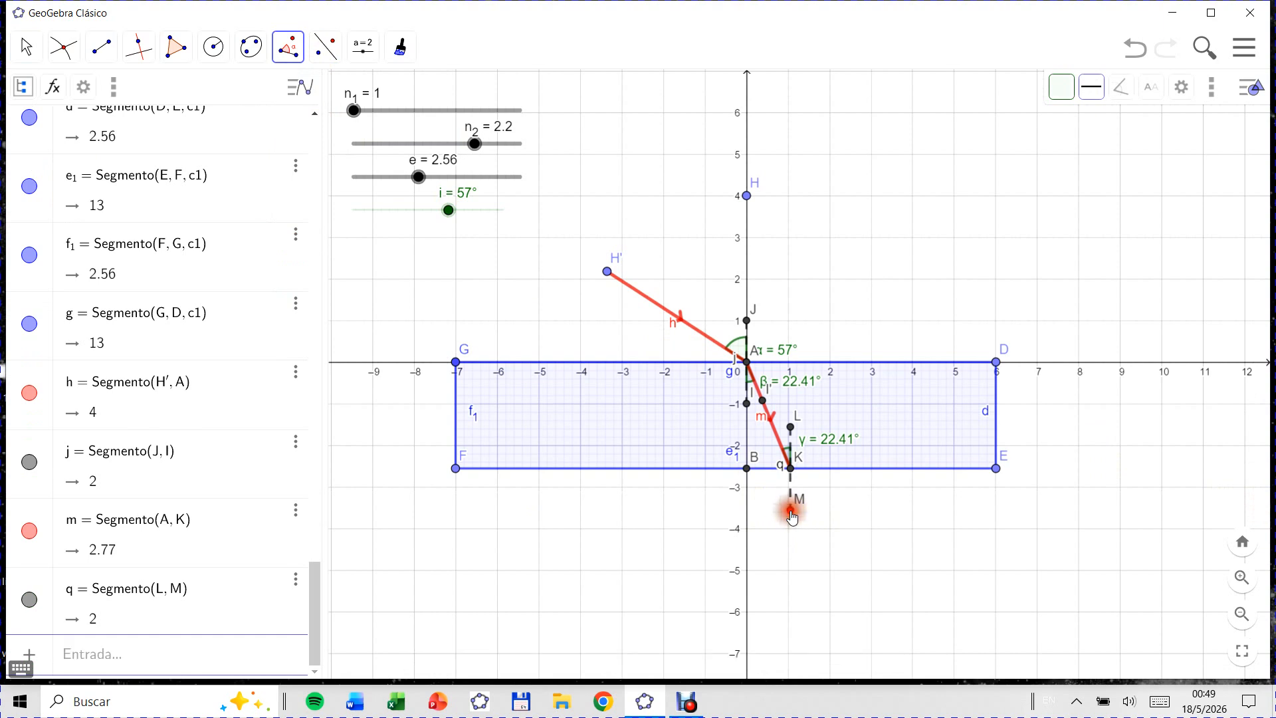
click(791, 470)
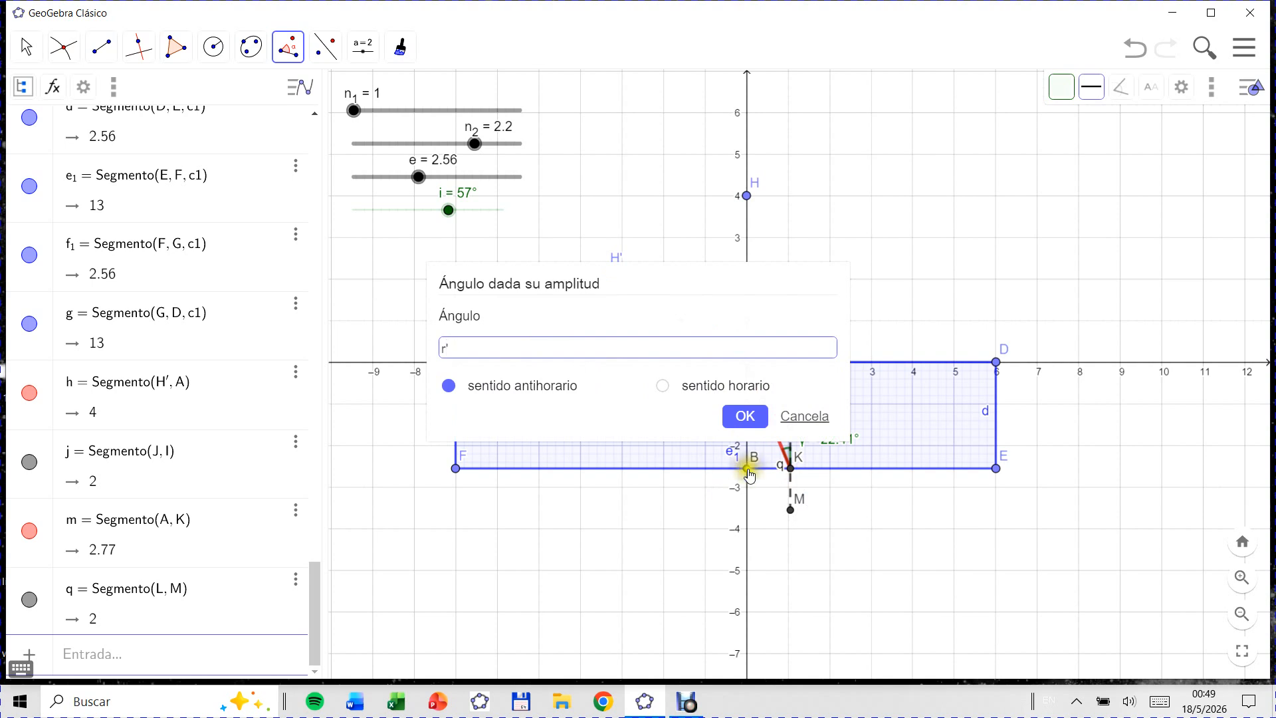
click(745, 419)
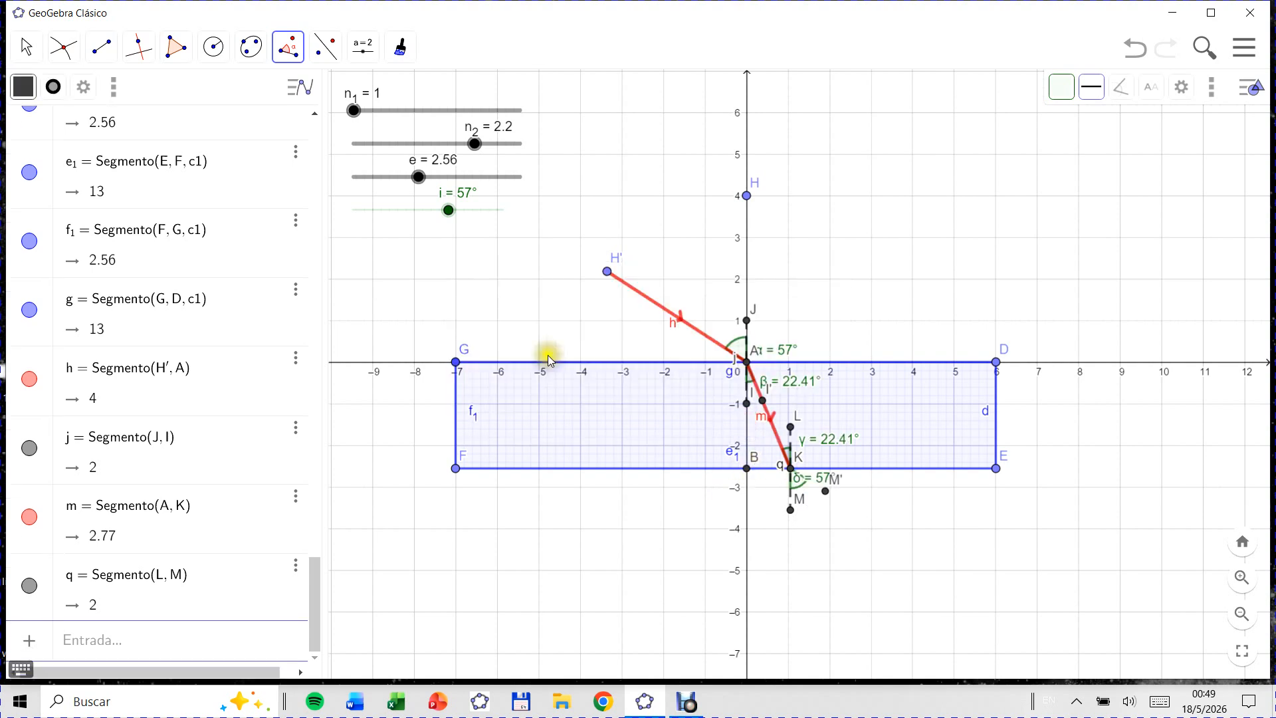
Step: Draw a ray starting at K through M' for the light leaving the slab
click(137, 58)
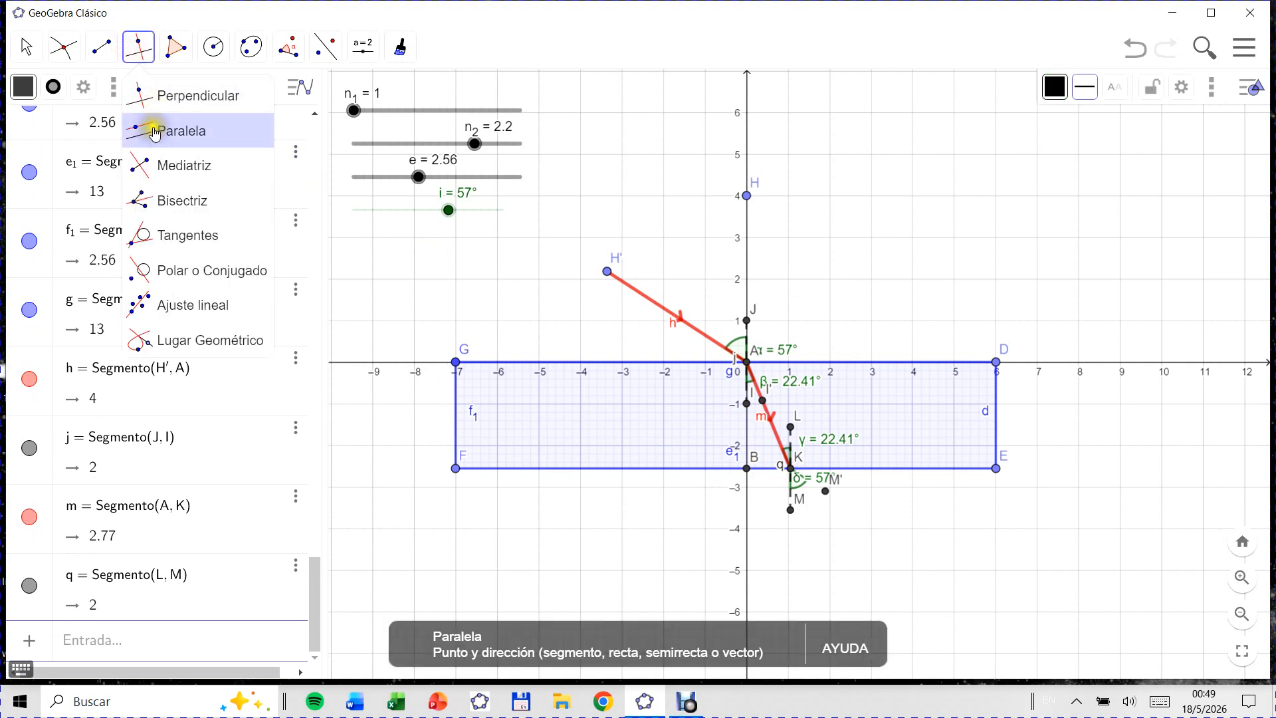
mouse_move(102, 56)
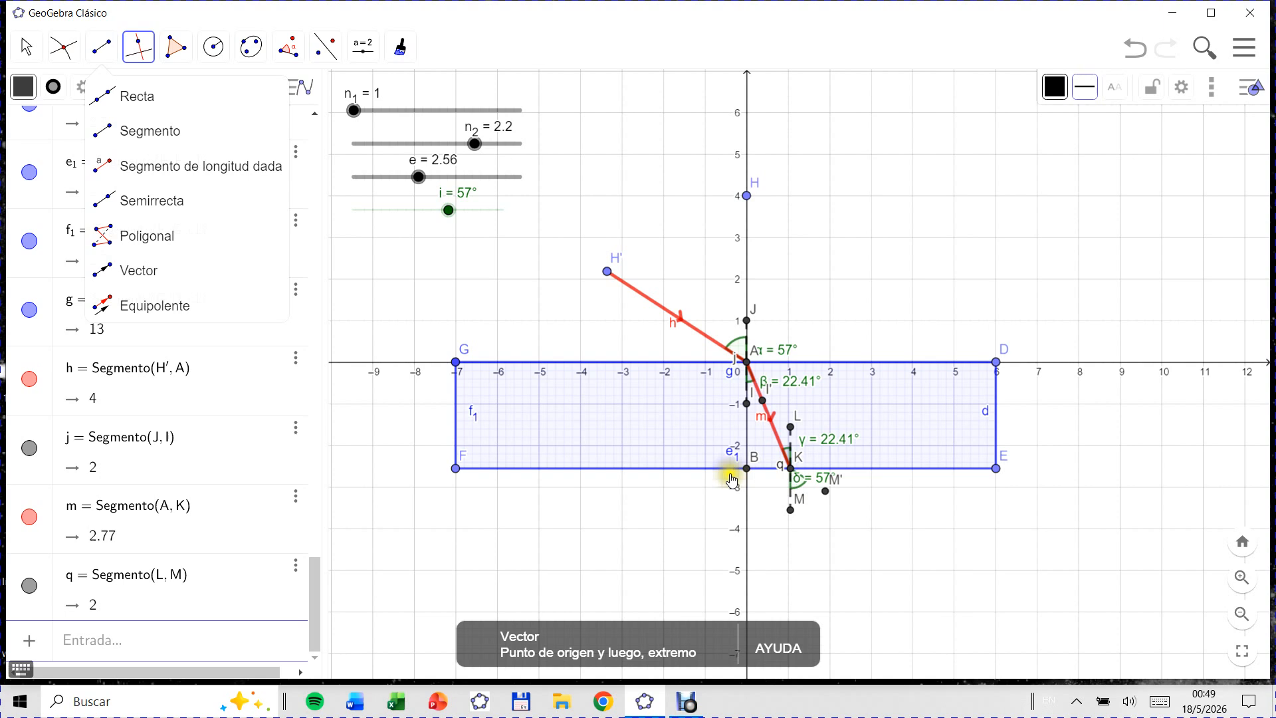
click(174, 202)
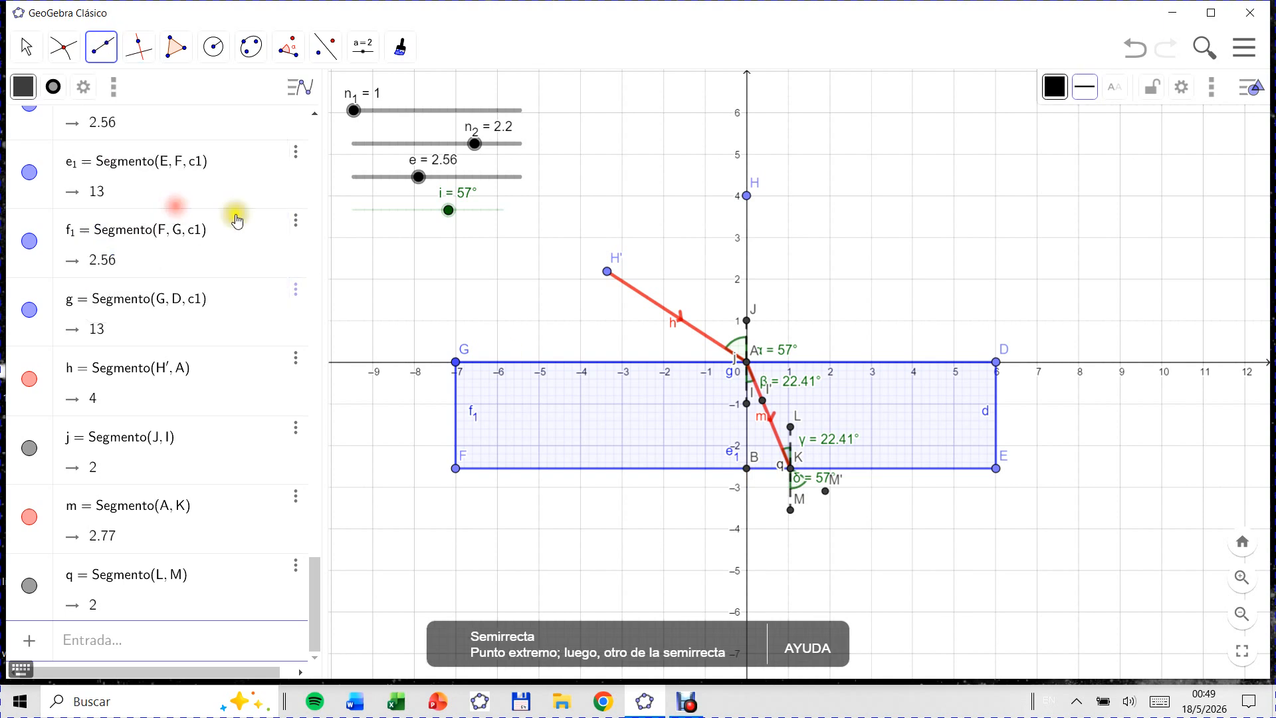
click(791, 468)
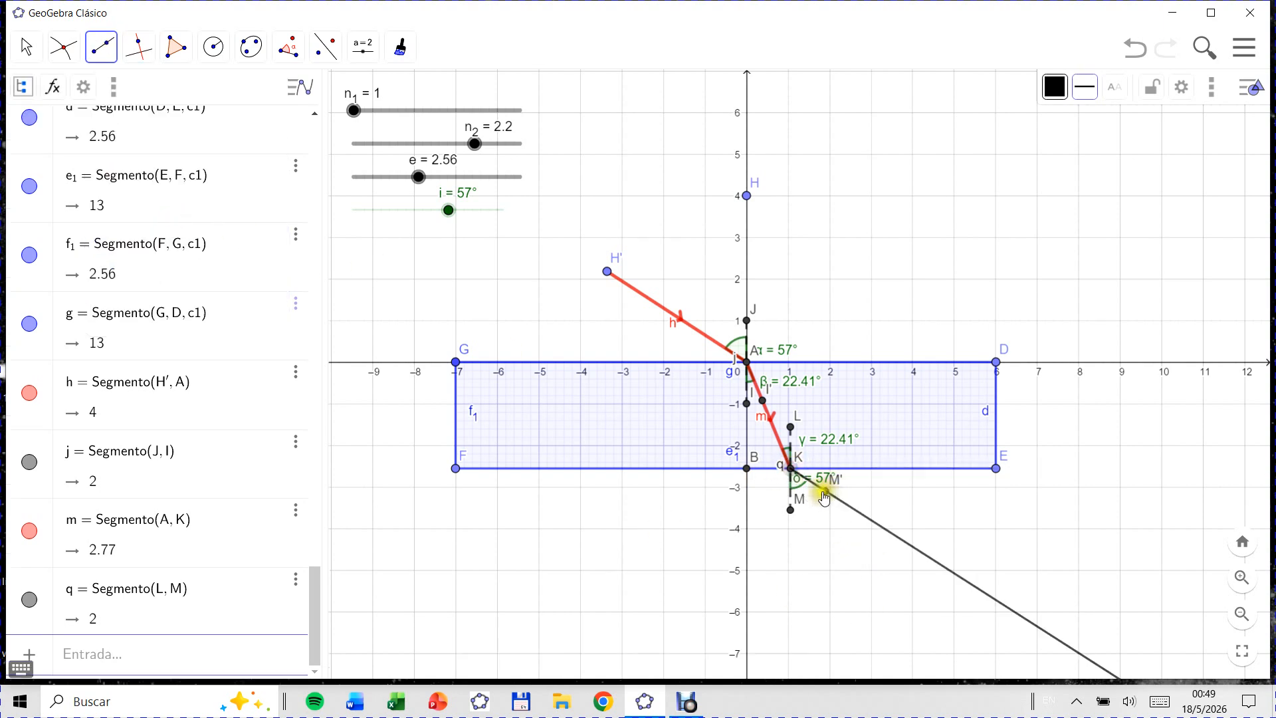
click(824, 493)
Step: Format the emergent ray from K through M' in red with line thickness 7
click(26, 47)
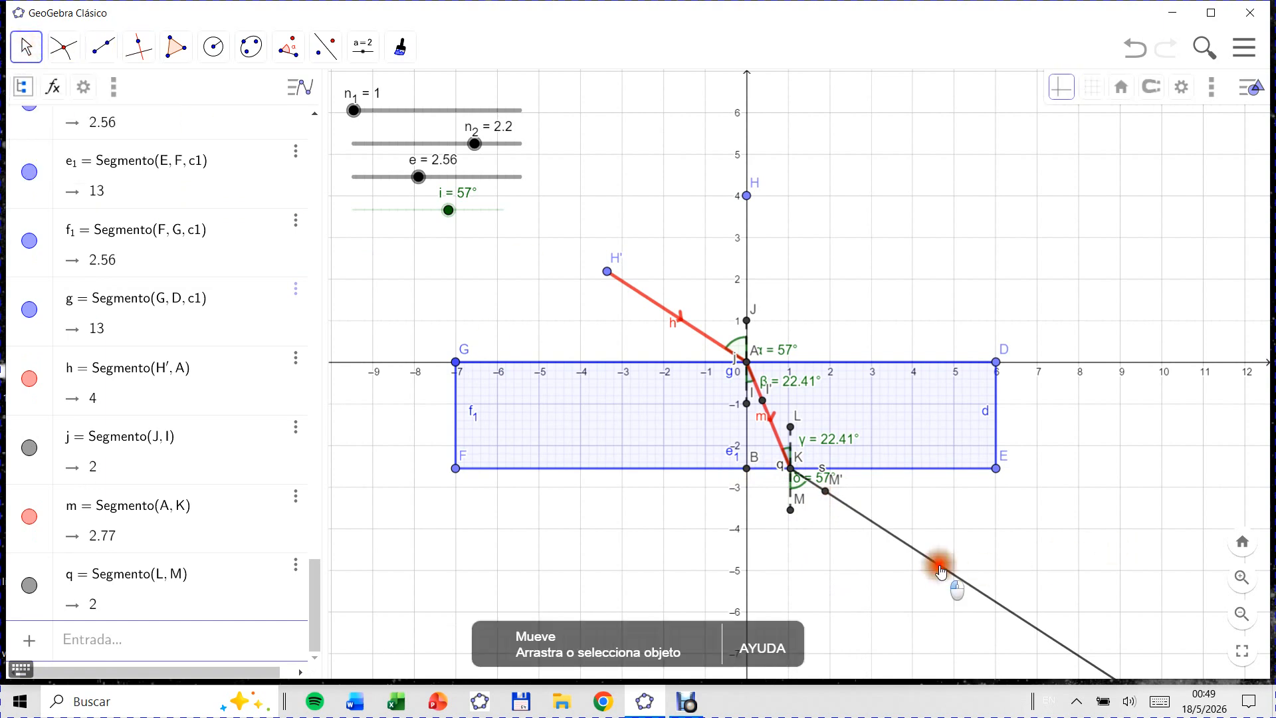
click(940, 570)
click(1055, 87)
click(1188, 128)
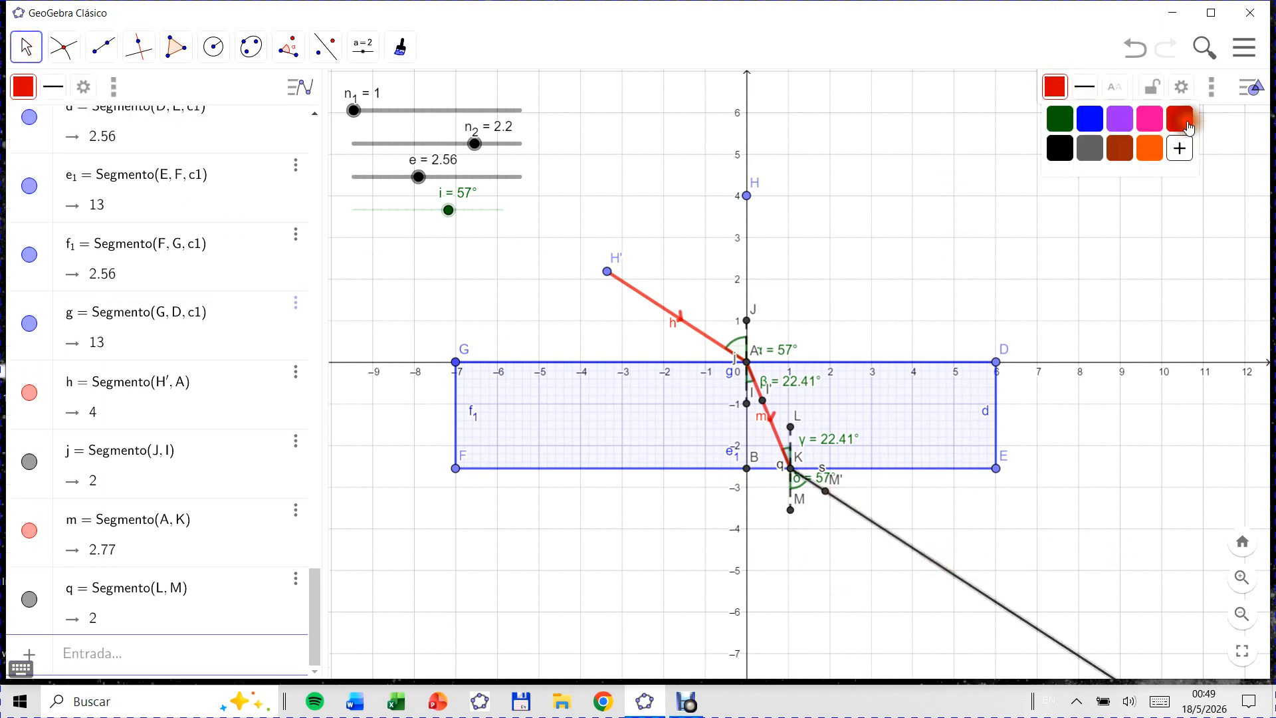
click(1085, 87)
drag(1122, 145, 1141, 154)
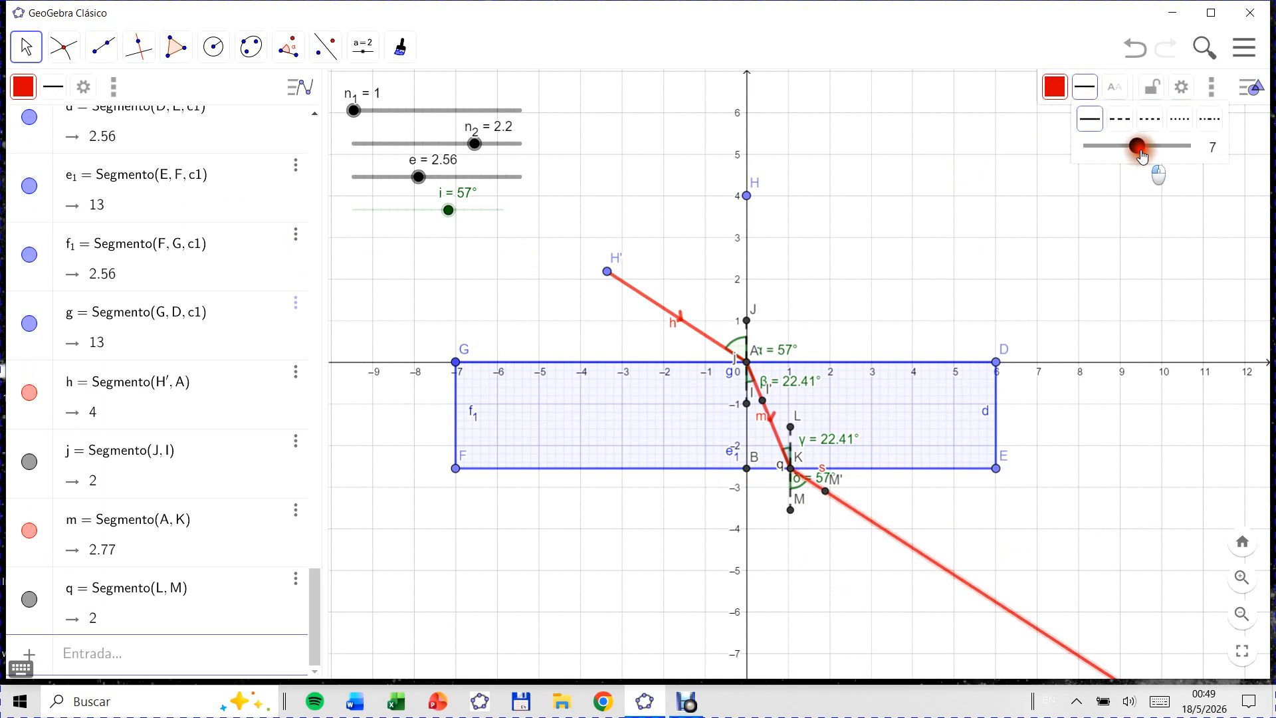
click(1069, 473)
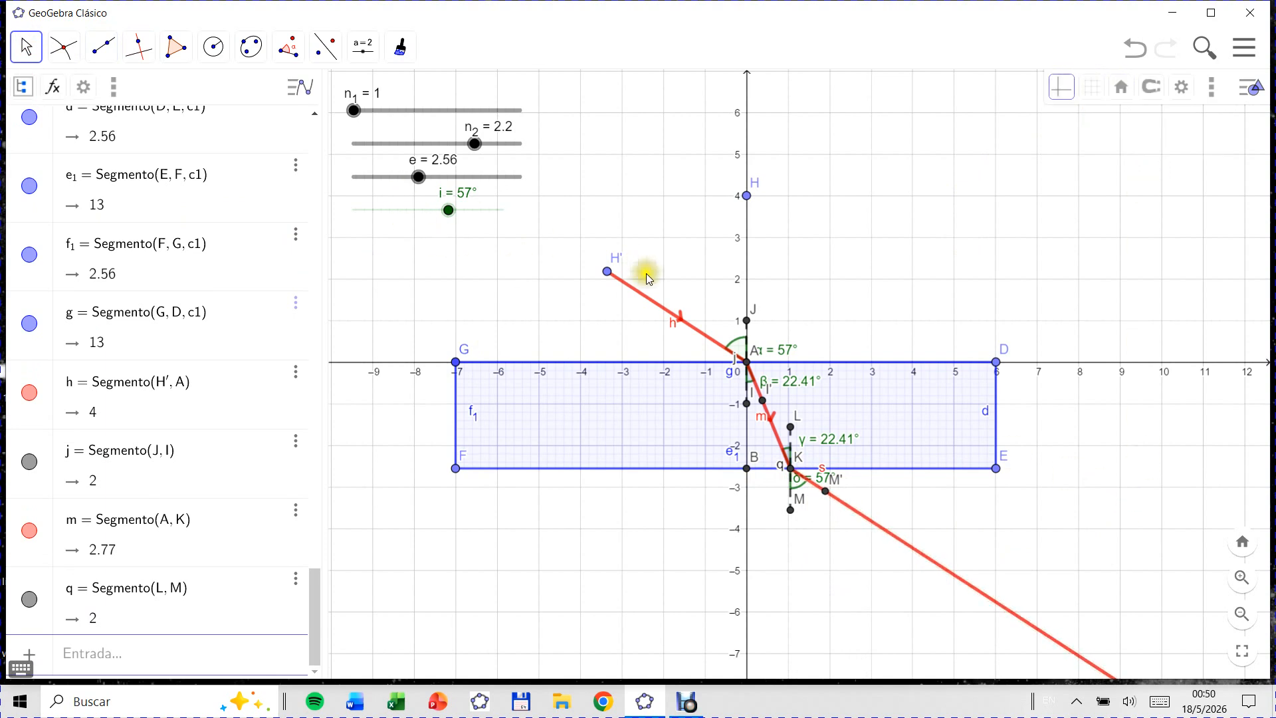
Step: Set slider i to 45.5° and draw a ray from H' through A extending the incident ray
mouse_move(451, 220)
mouse_down()
mouse_move(464, 221)
mouse_move(399, 226)
mouse_move(480, 228)
mouse_move(431, 228)
mouse_up()
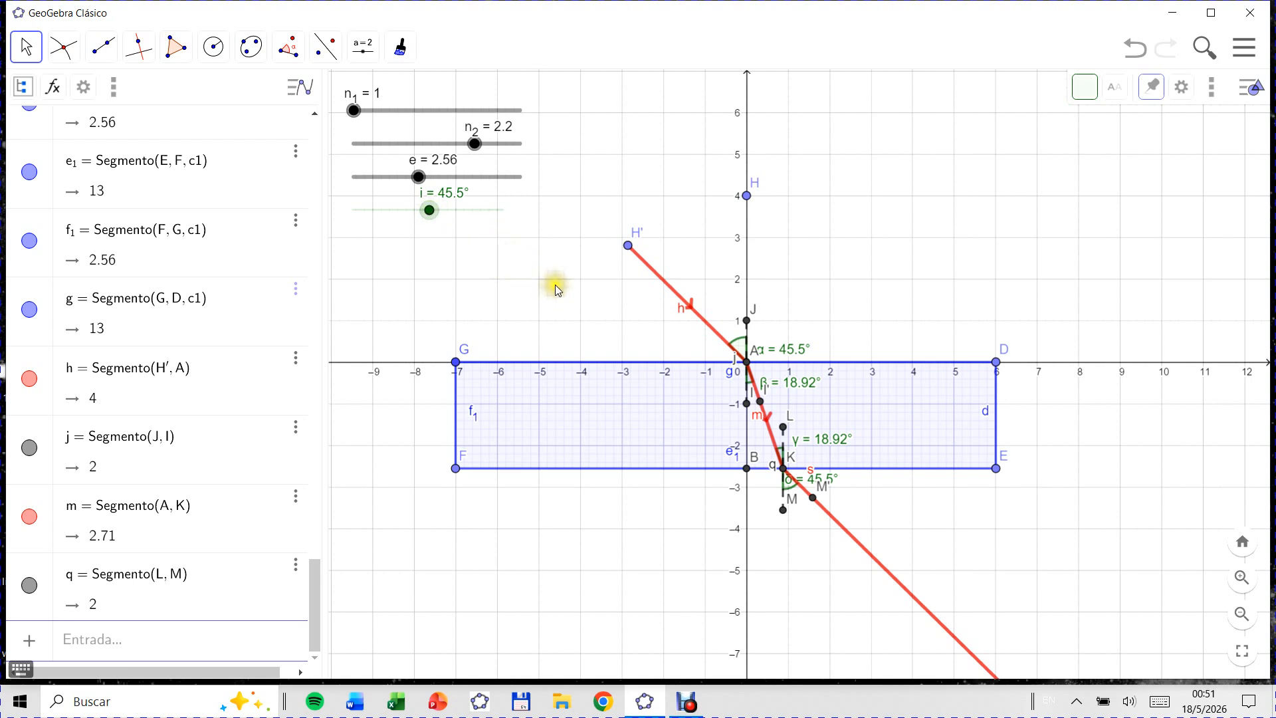
click(101, 47)
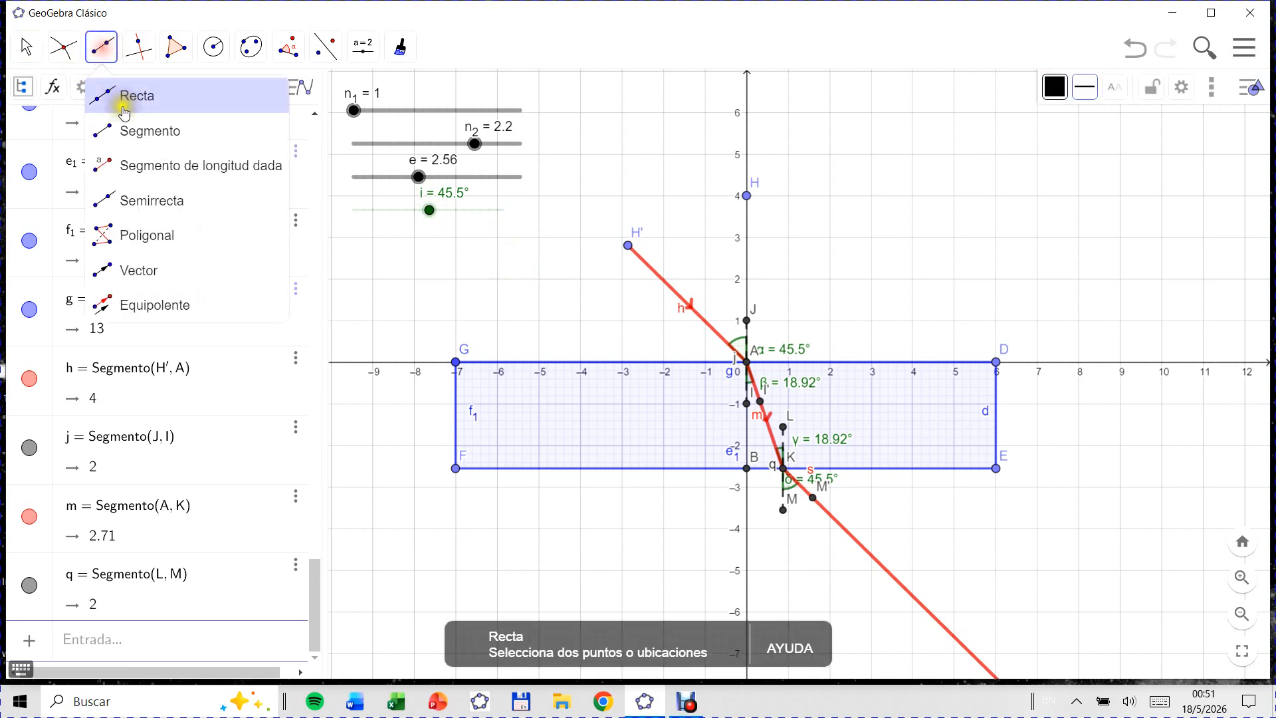
click(160, 201)
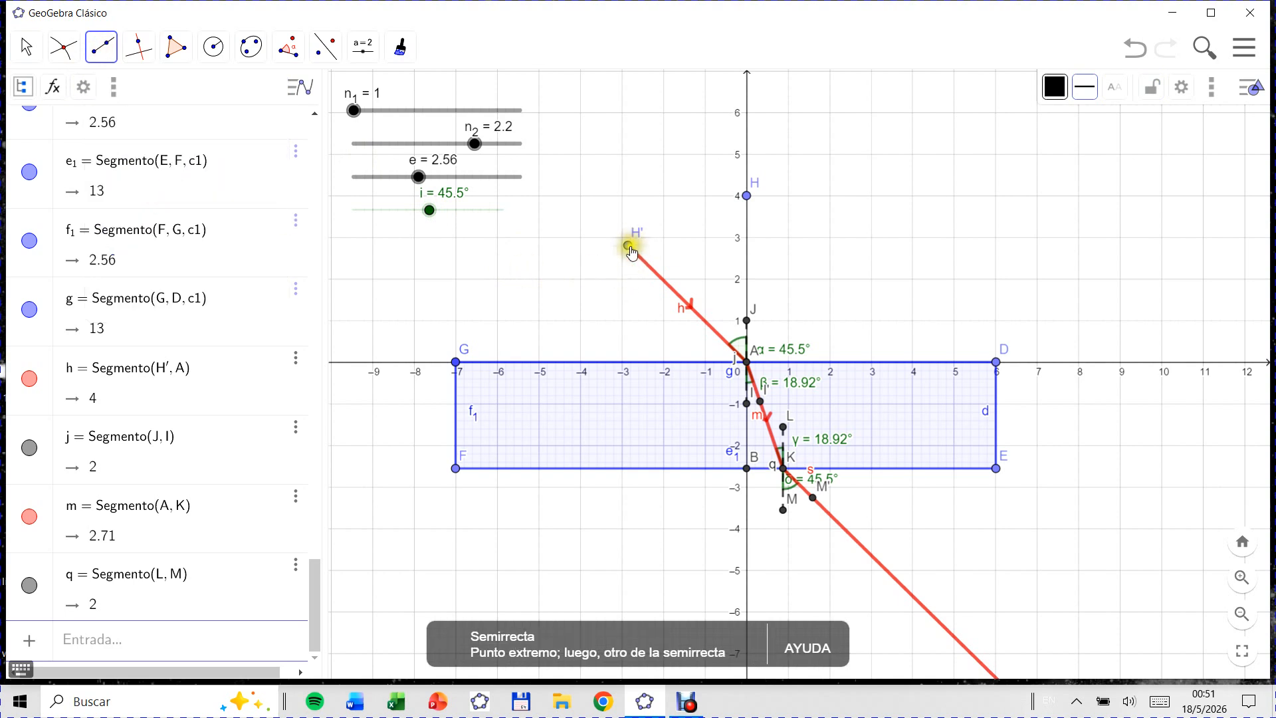
click(629, 247)
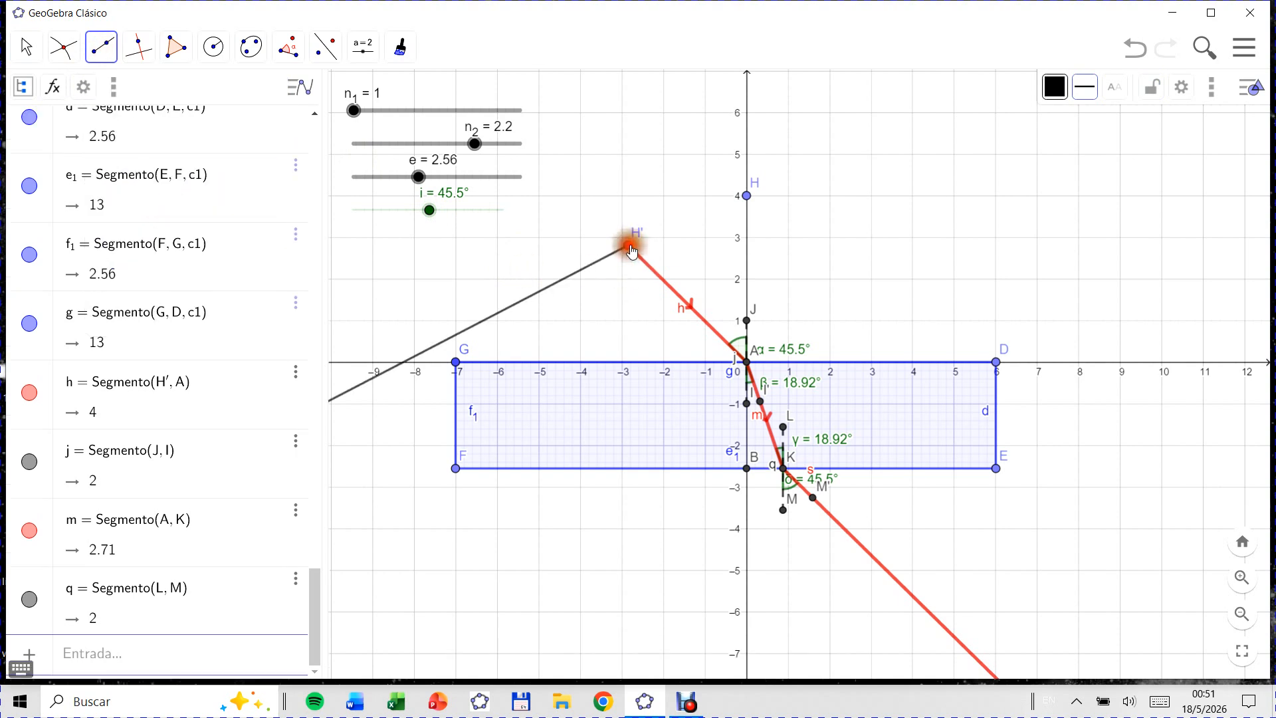
click(749, 366)
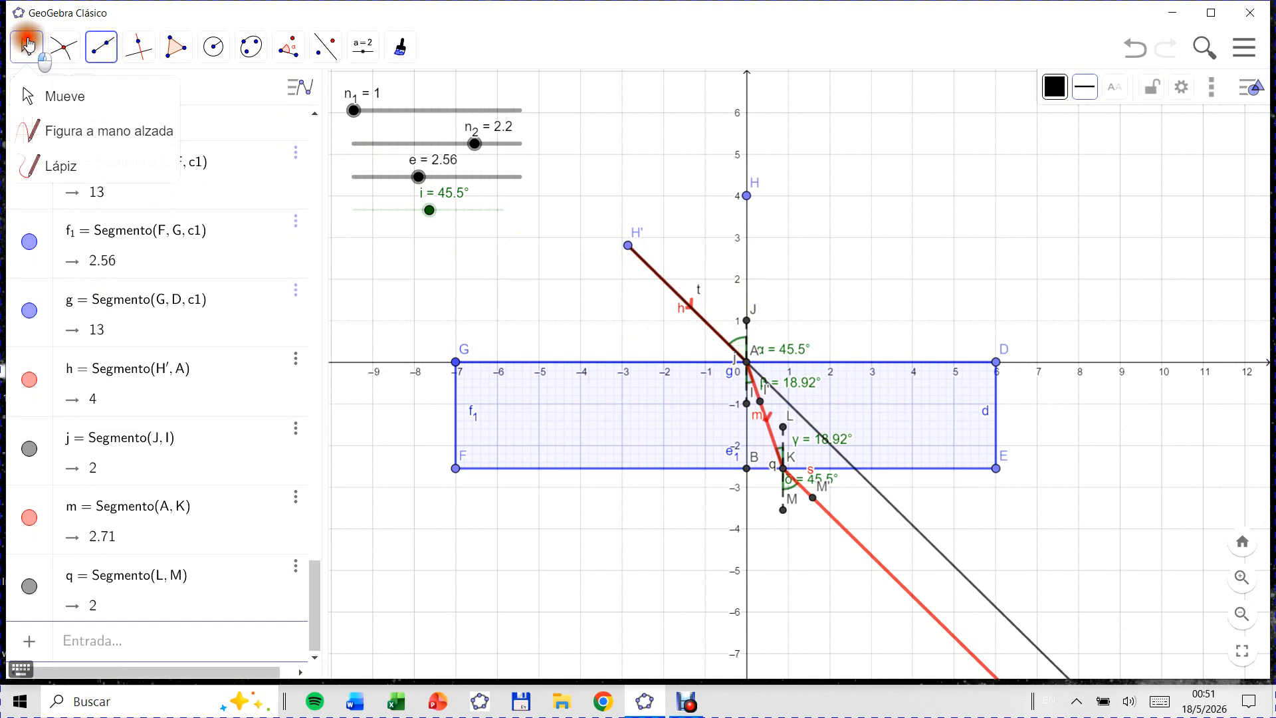
Step: Format the undeviated ray from H' through A as a red dashed line
click(27, 45)
click(911, 525)
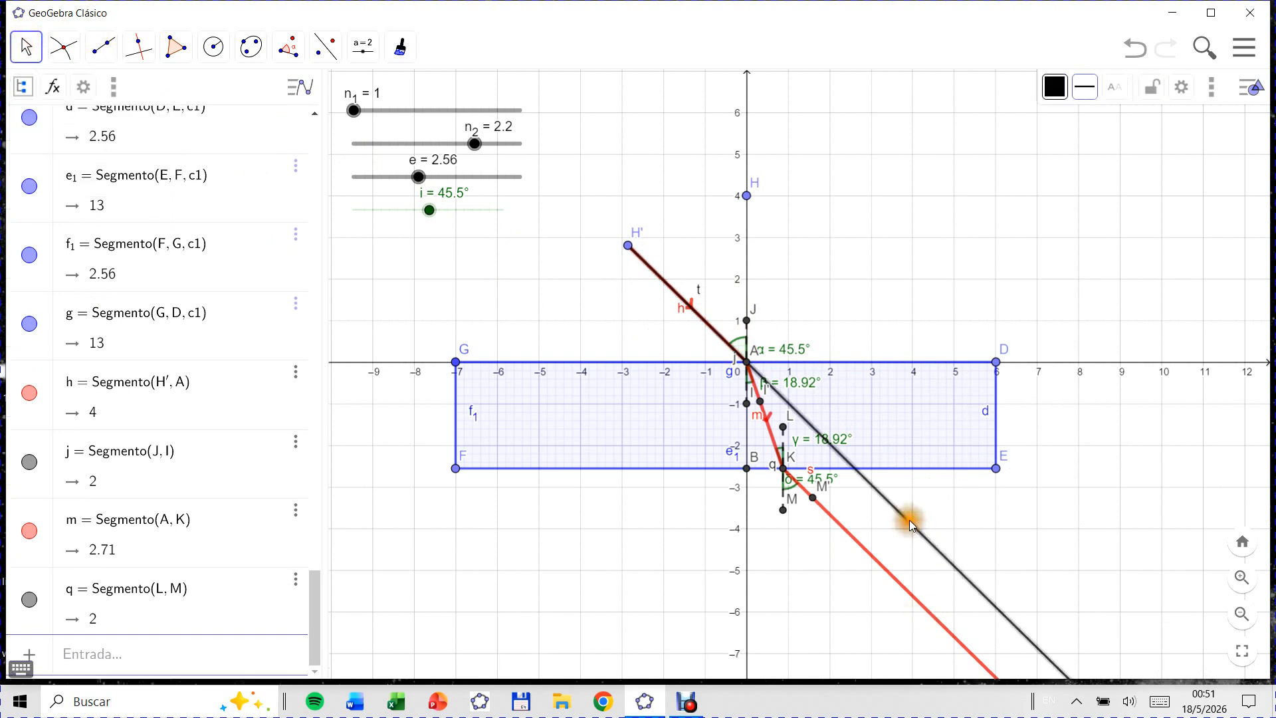
click(1055, 87)
click(1180, 119)
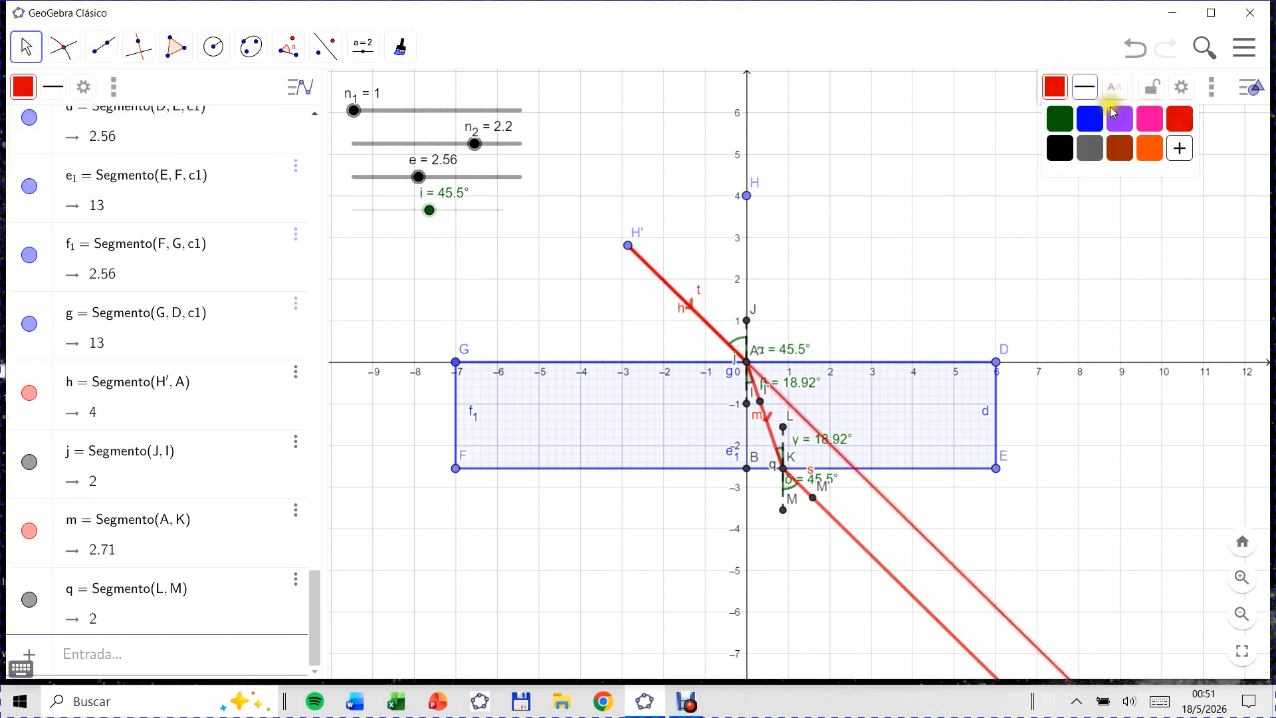
click(1084, 87)
click(1120, 121)
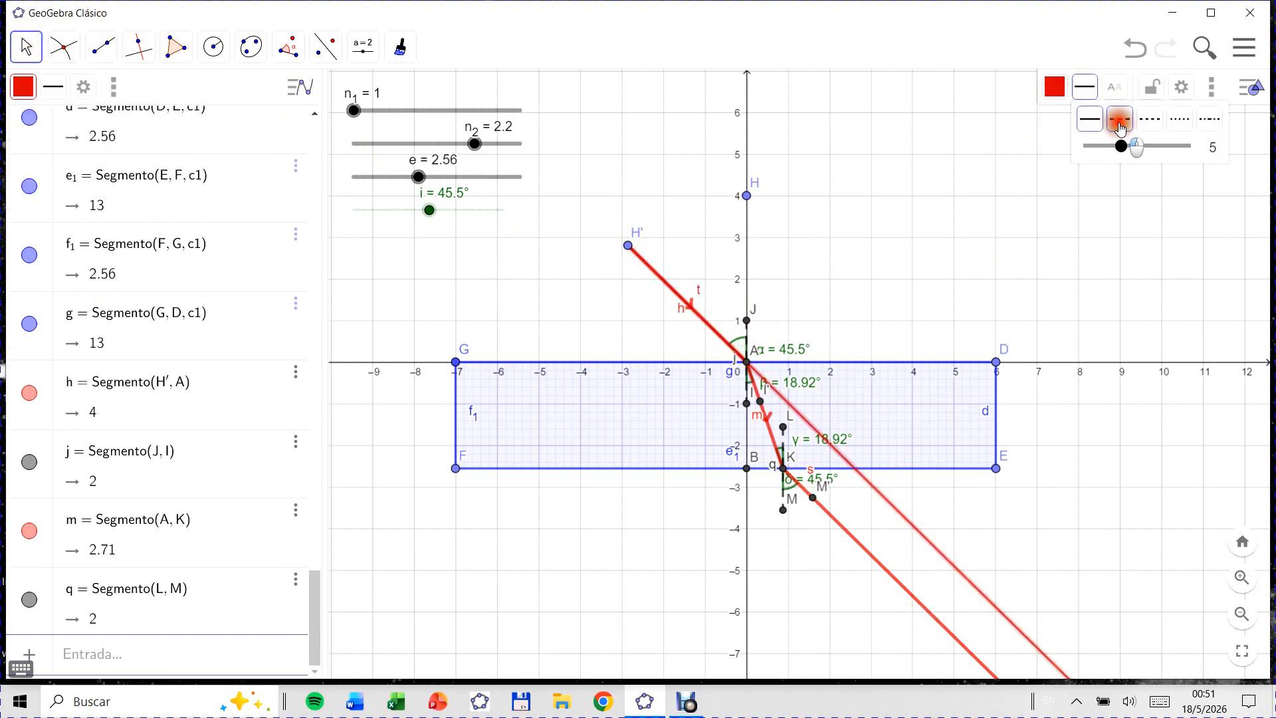
click(949, 276)
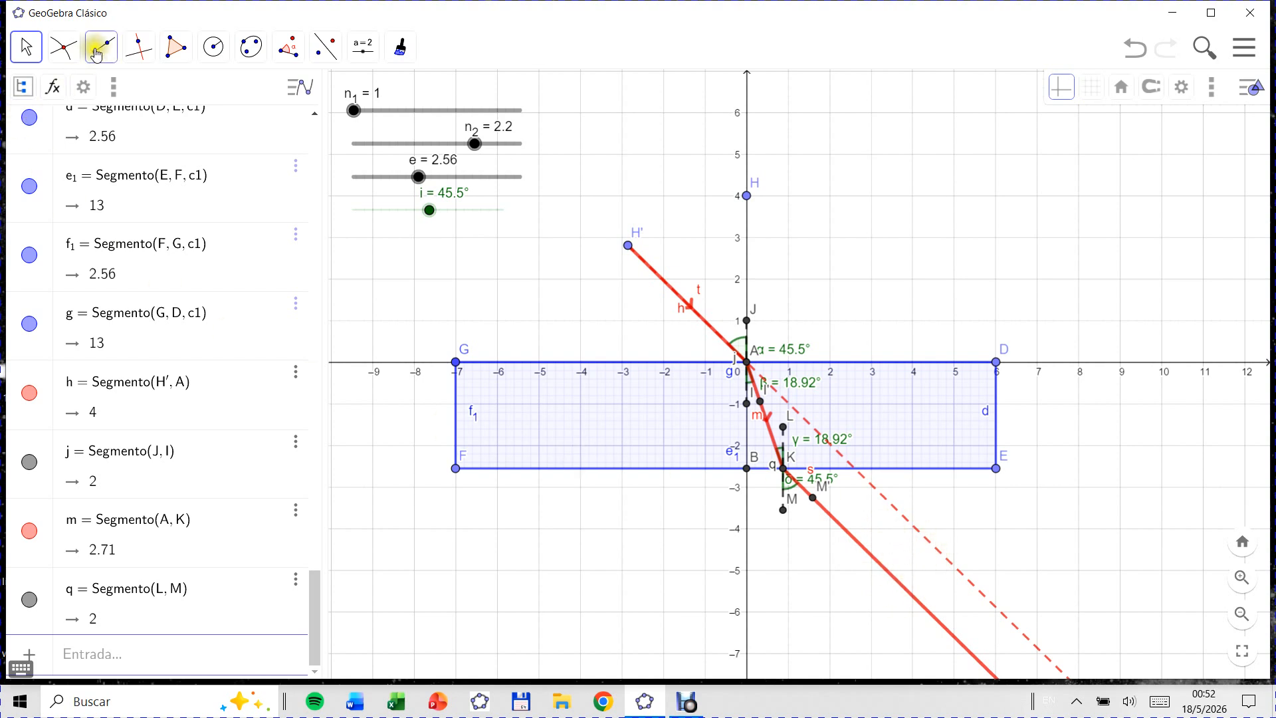
Step: Place a point on the dashed ray below the slab and construct a line through it perpendicular to that ray
click(62, 57)
click(67, 90)
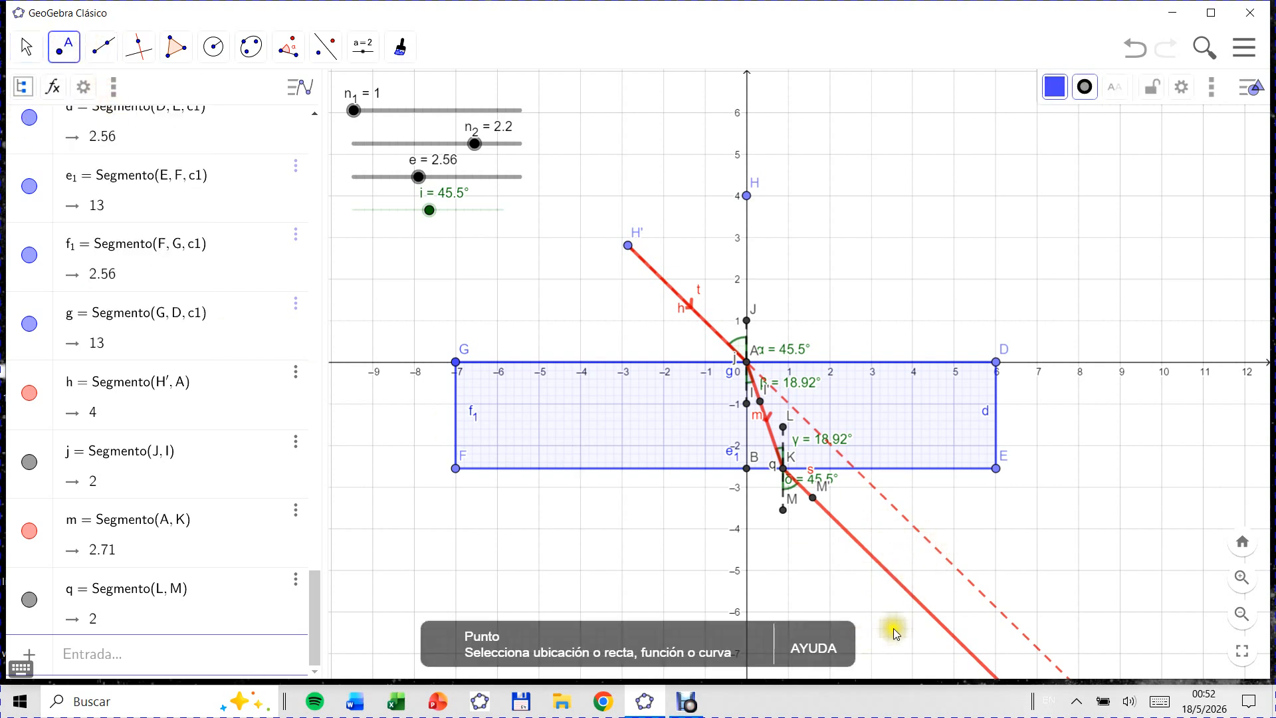
click(920, 532)
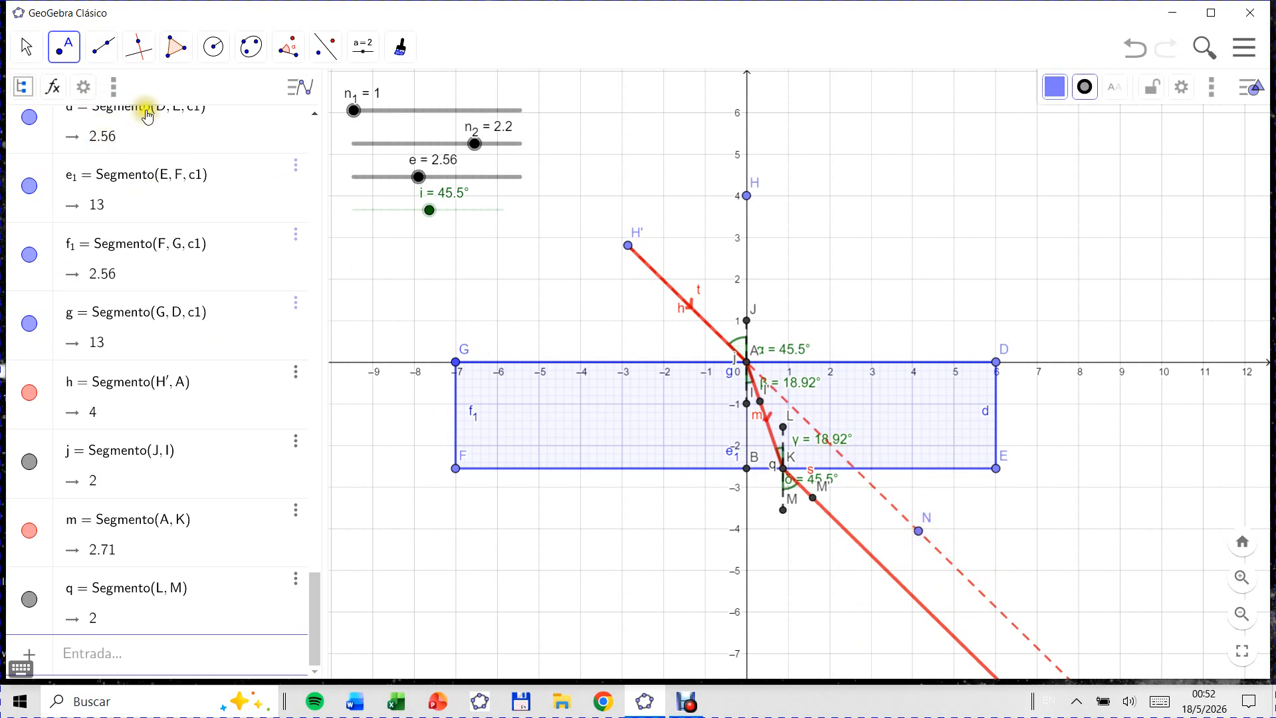
click(139, 46)
click(192, 98)
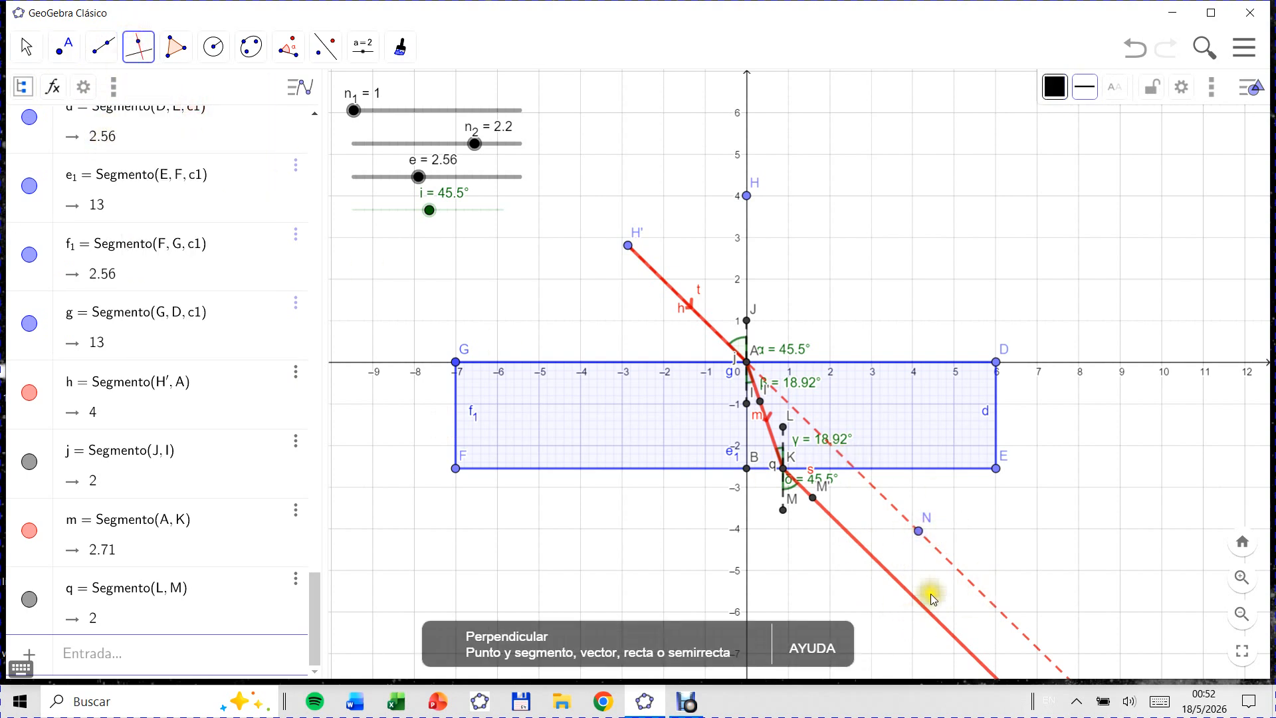
click(938, 555)
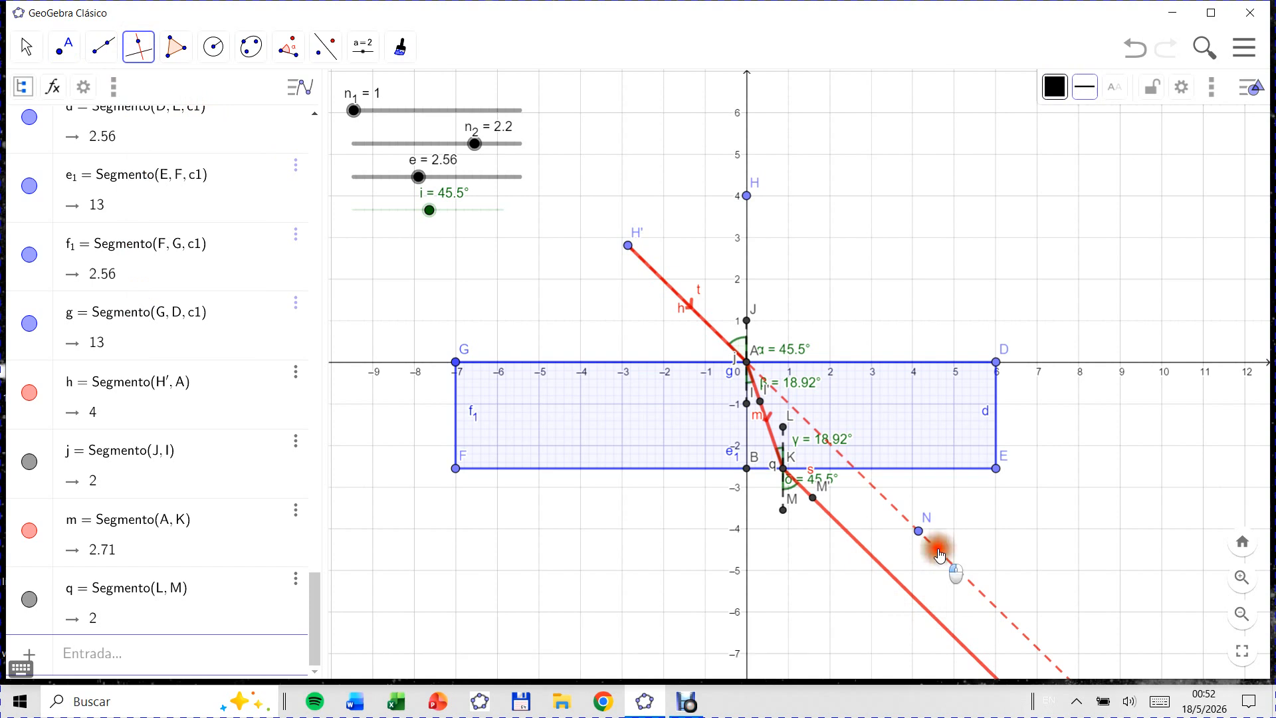
click(918, 533)
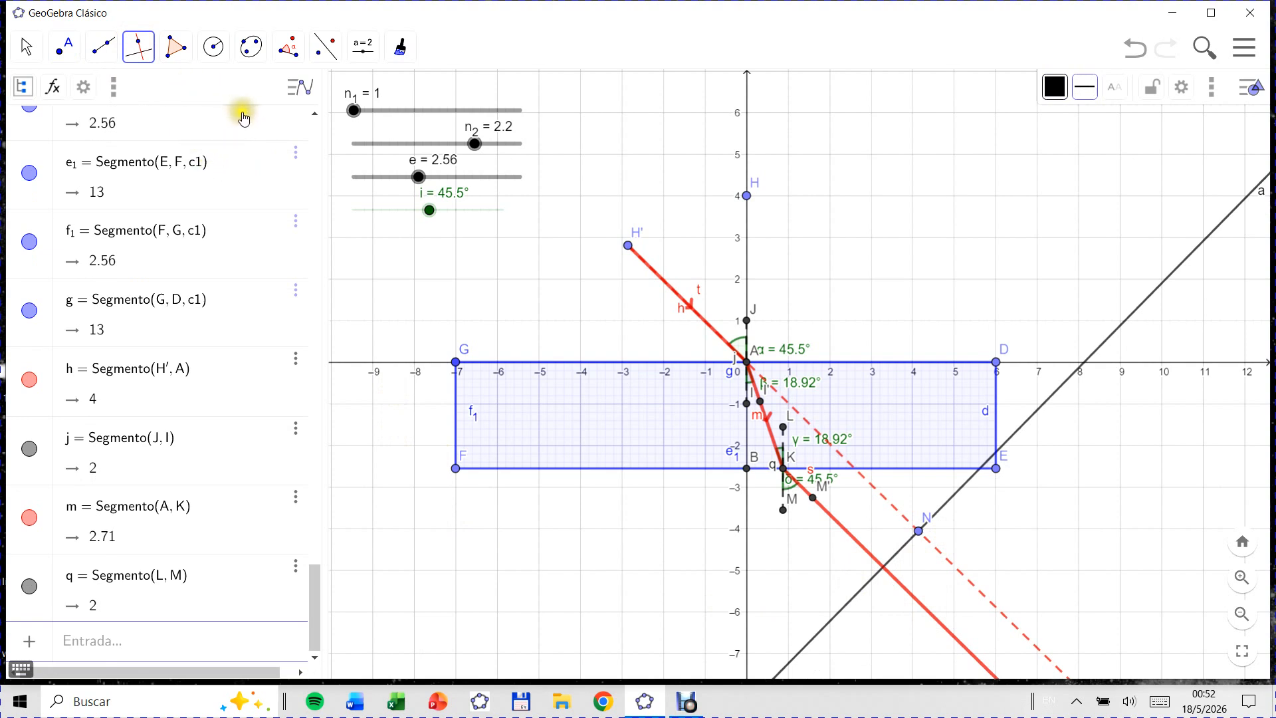
Step: Mark the intersection of the perpendicular with the emergent ray and draw a segment from N to that intersection
click(64, 46)
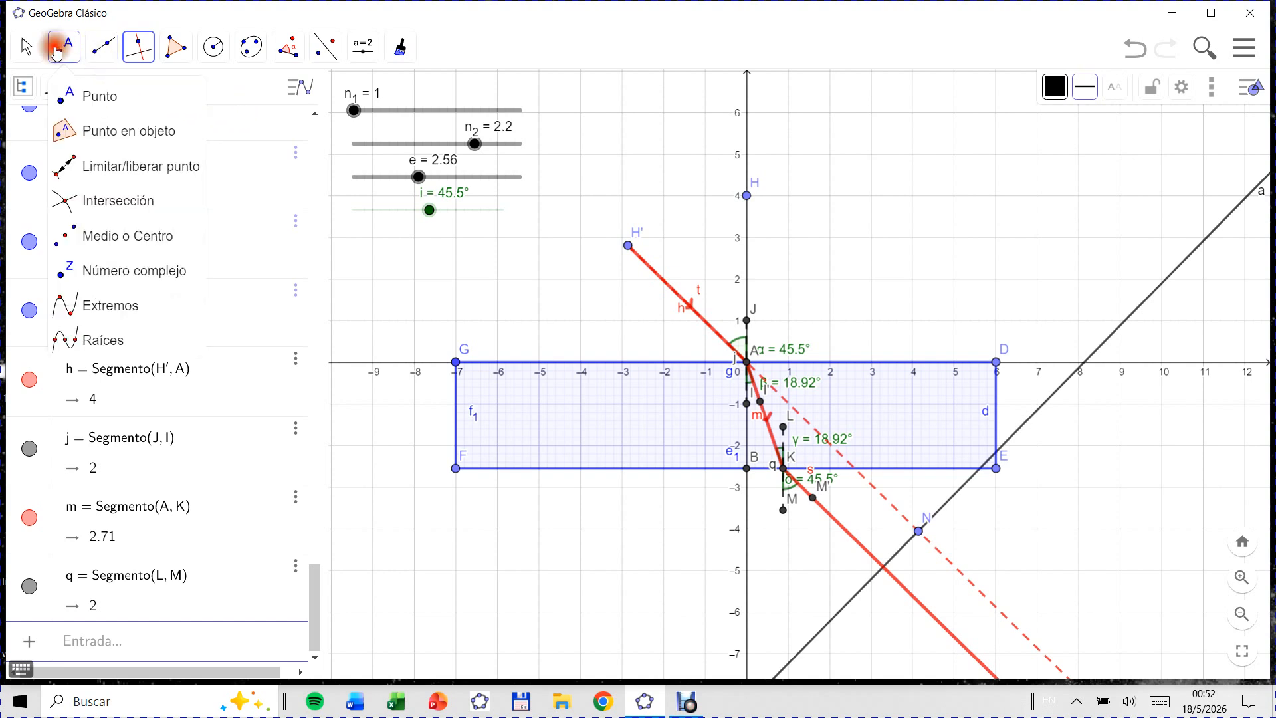
click(111, 198)
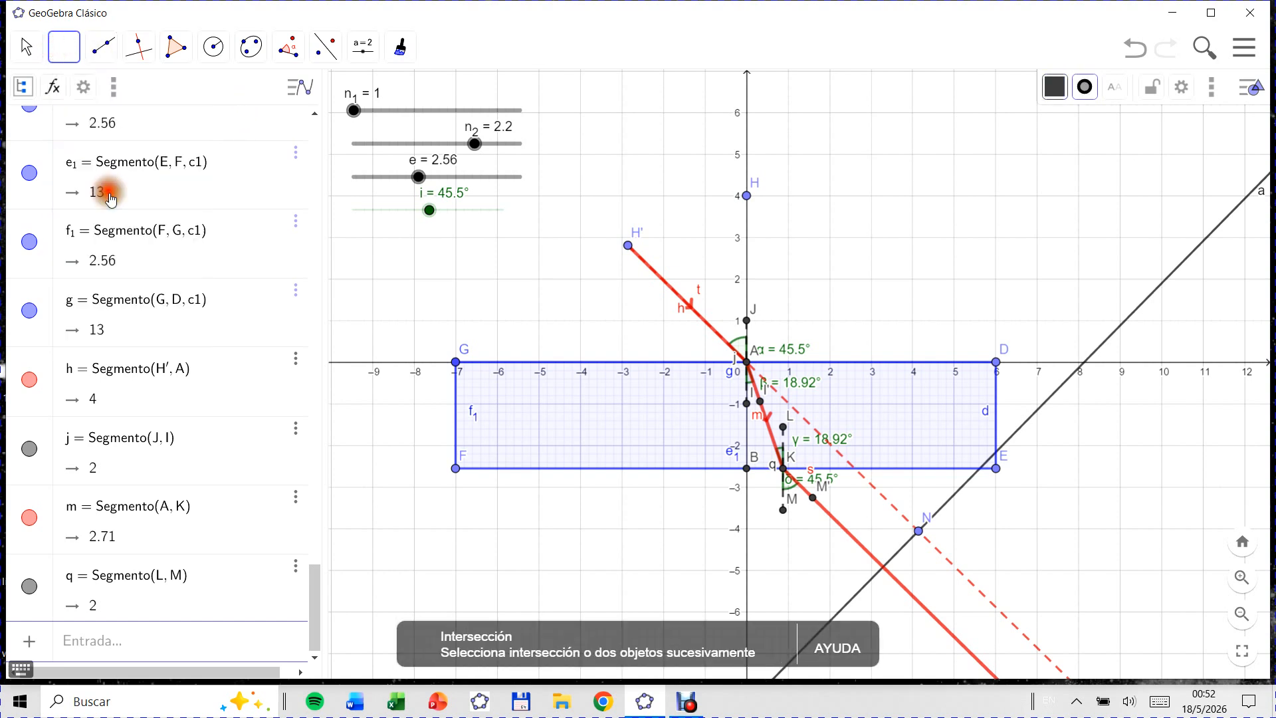
click(884, 567)
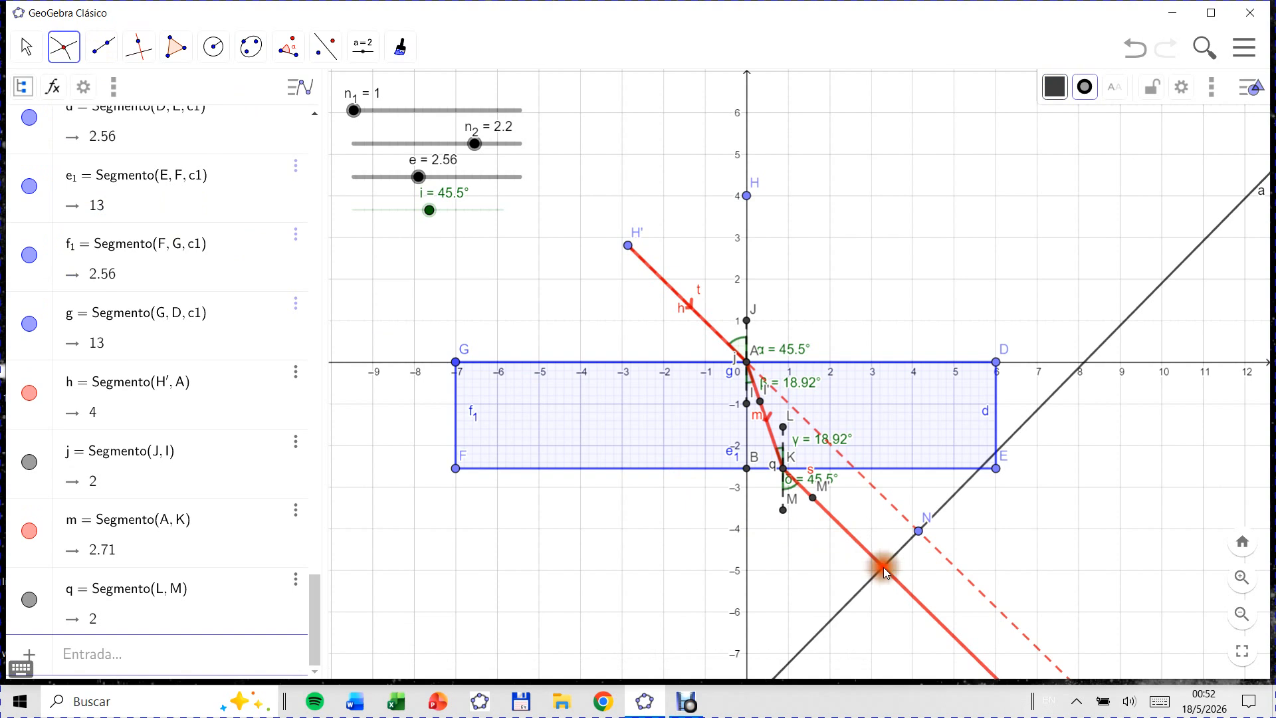
click(104, 58)
click(133, 130)
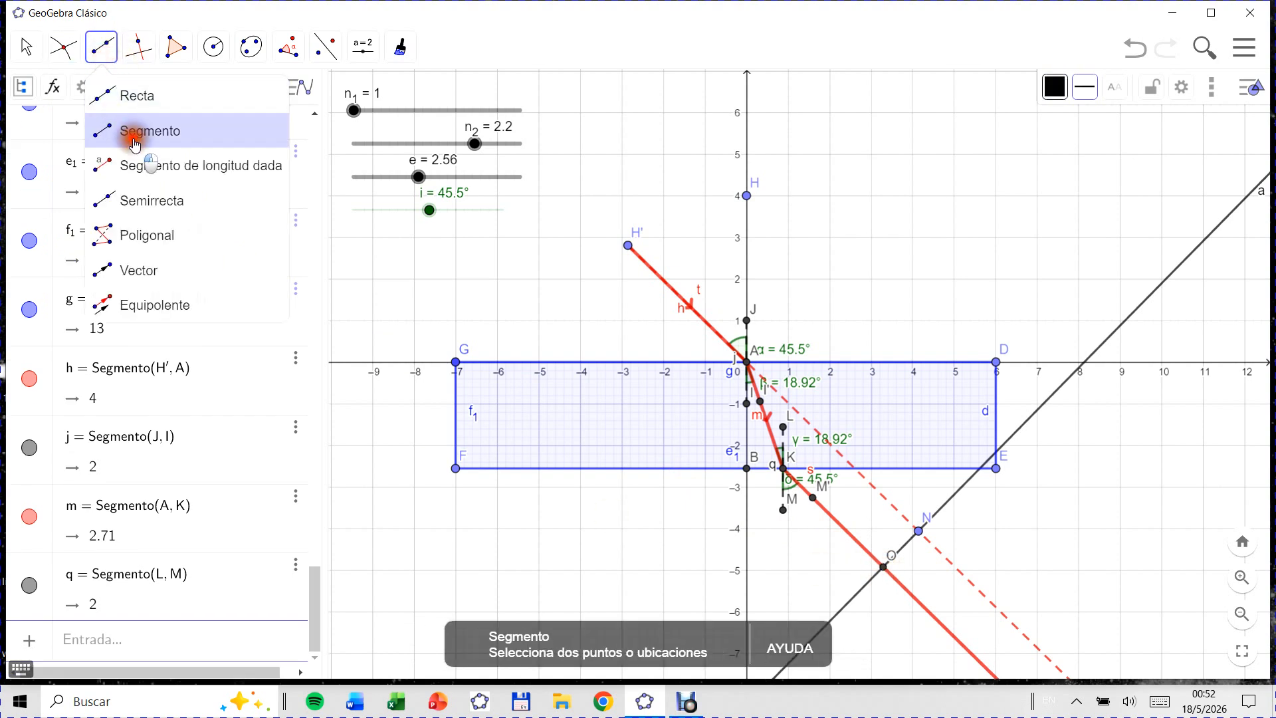
click(919, 531)
click(884, 567)
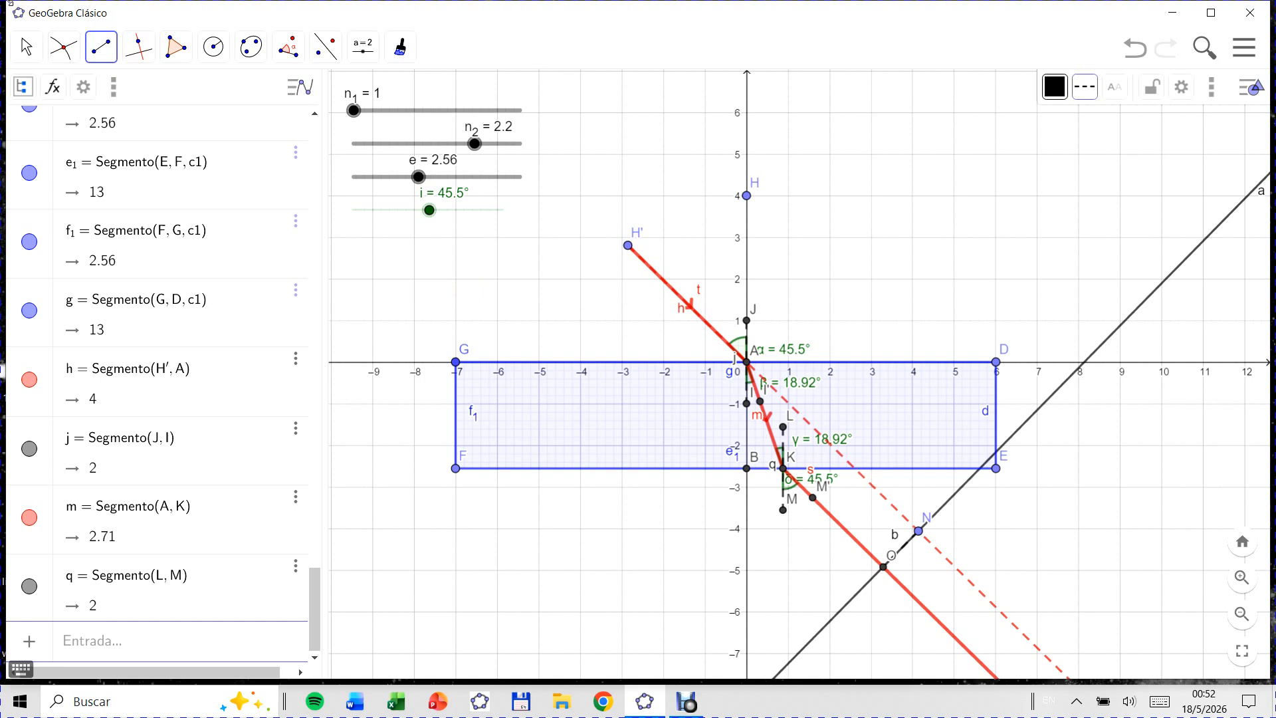
Step: Hide the perpendicular line a that passes through N
click(28, 54)
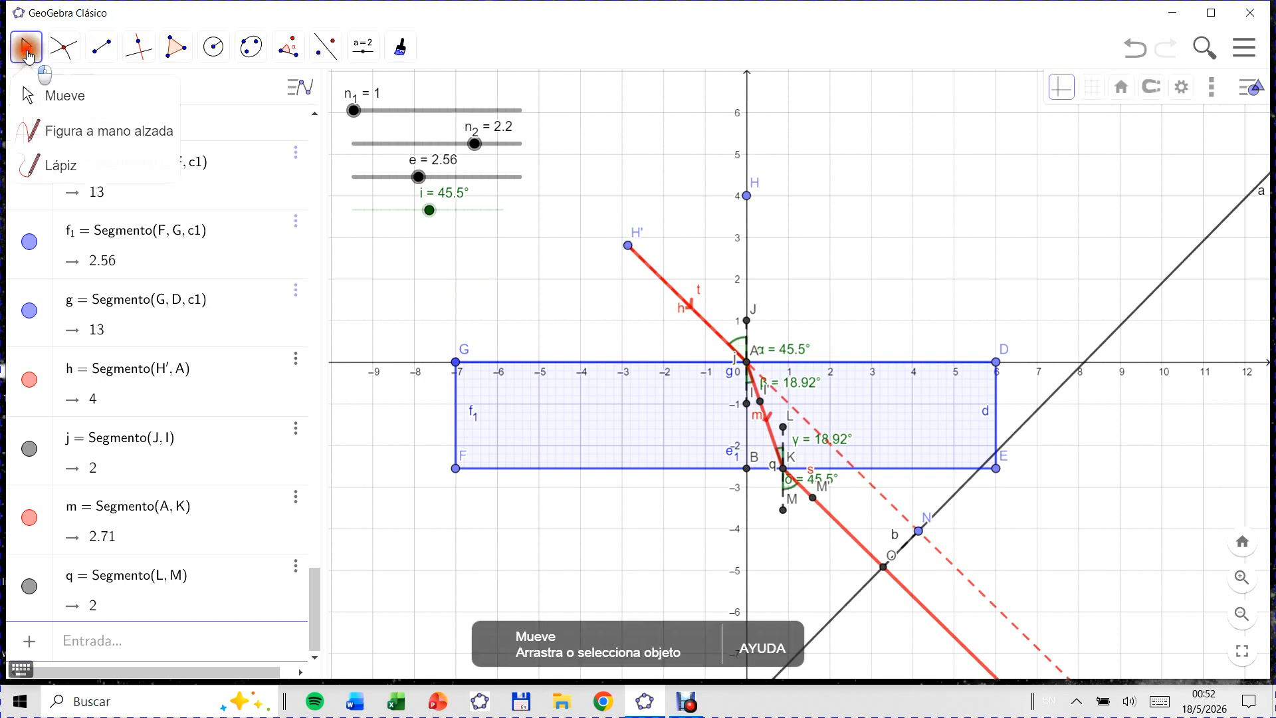
right_click(1059, 389)
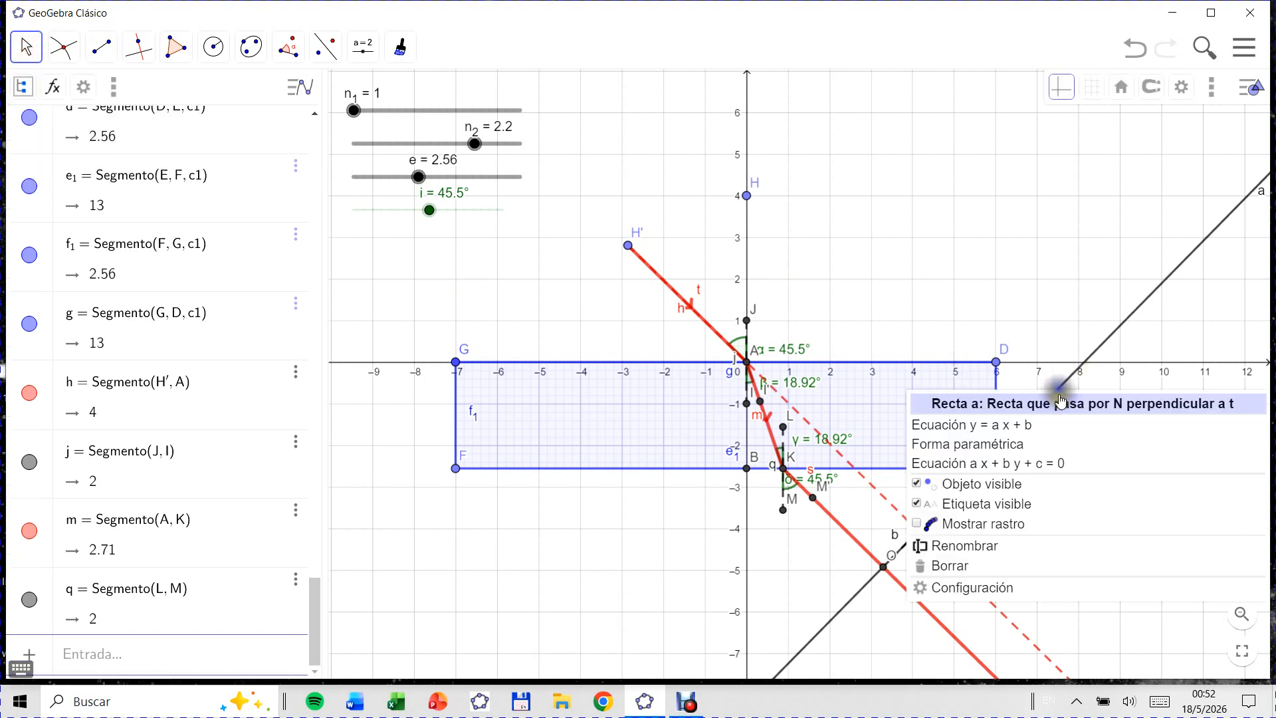
click(917, 484)
Step: Format the segment between N and O as a solid dark green line
click(907, 552)
click(1083, 92)
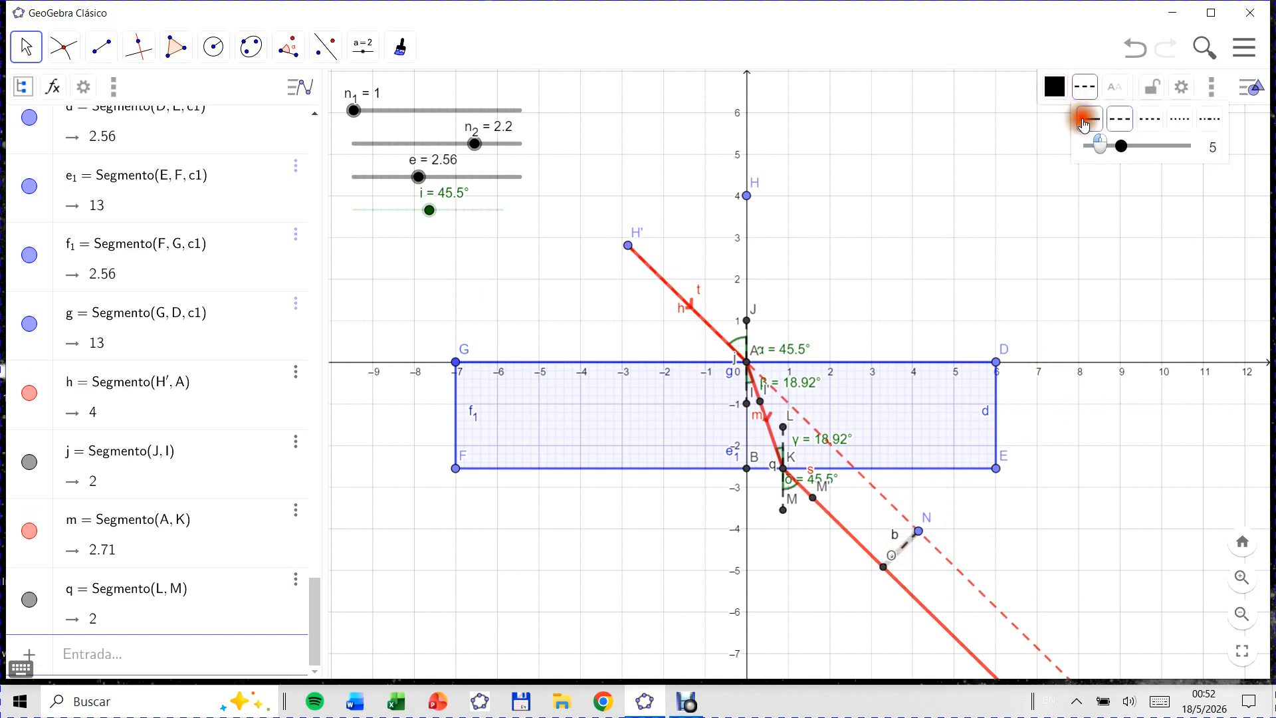
click(1084, 119)
click(1055, 87)
click(1061, 121)
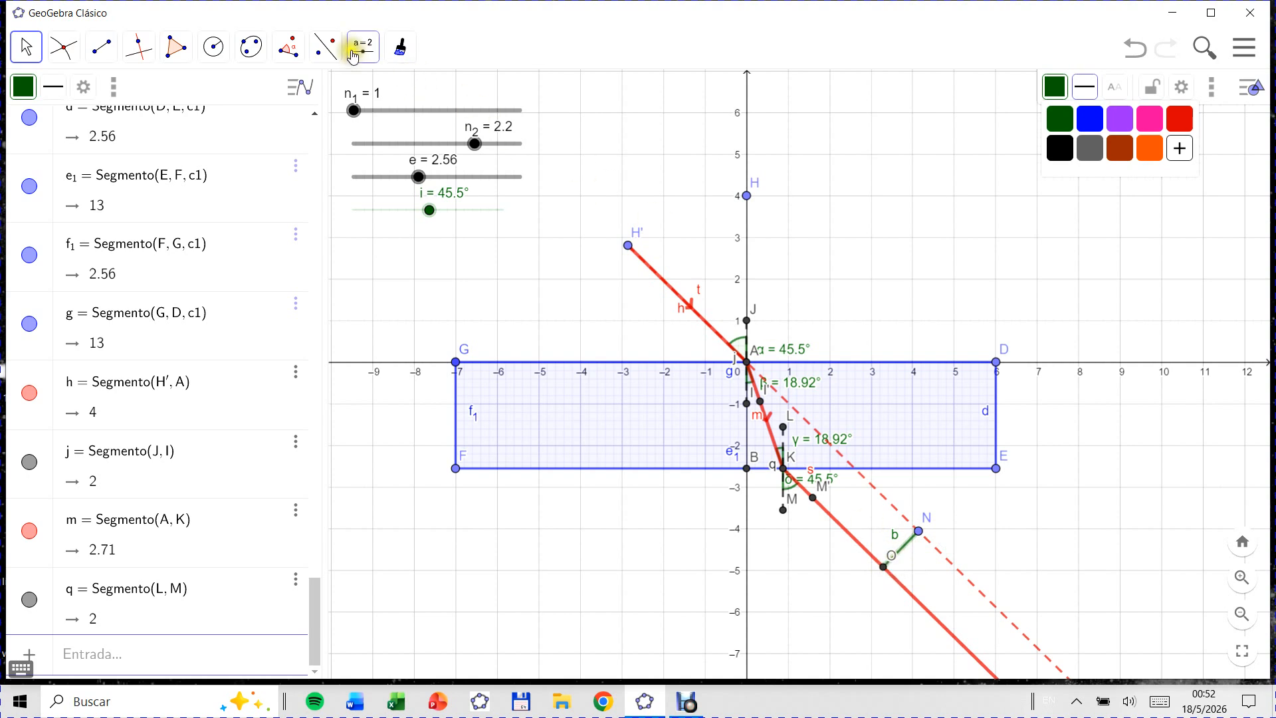
Step: Insert a LaTeX text "d=" followed by the value of segment b and "[cm]", placed beside that segment
click(363, 47)
click(408, 143)
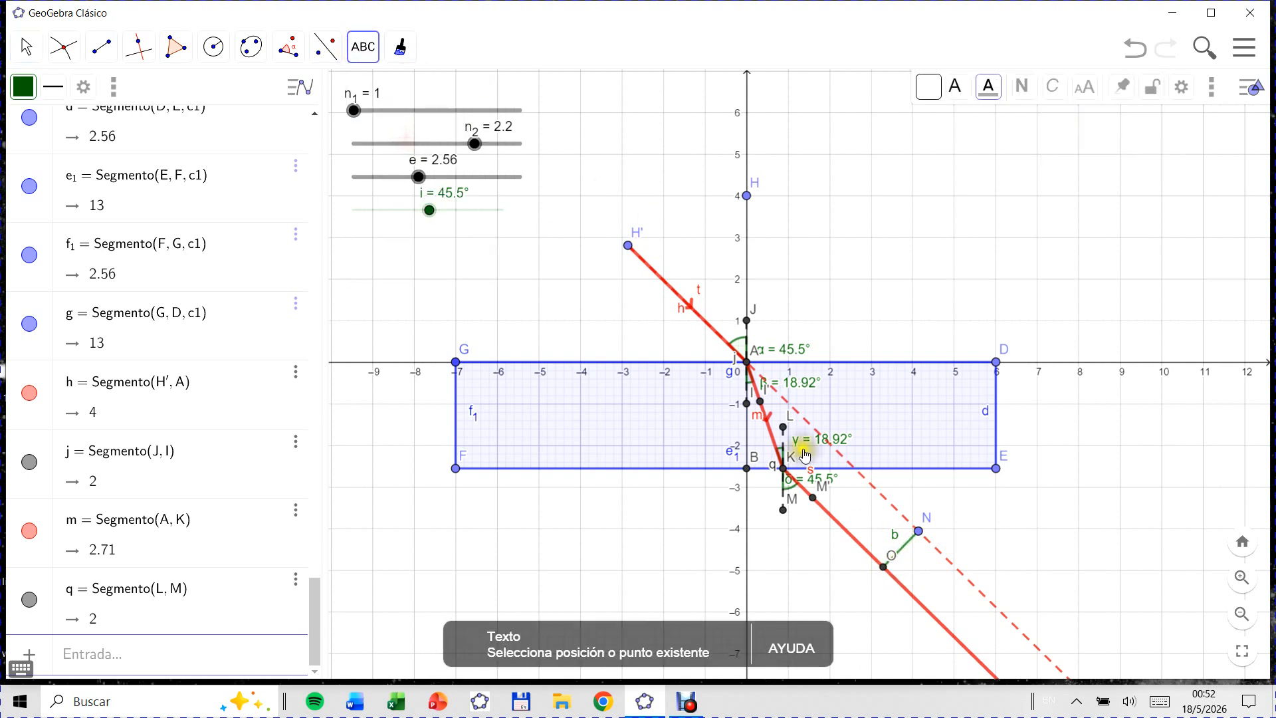
click(915, 570)
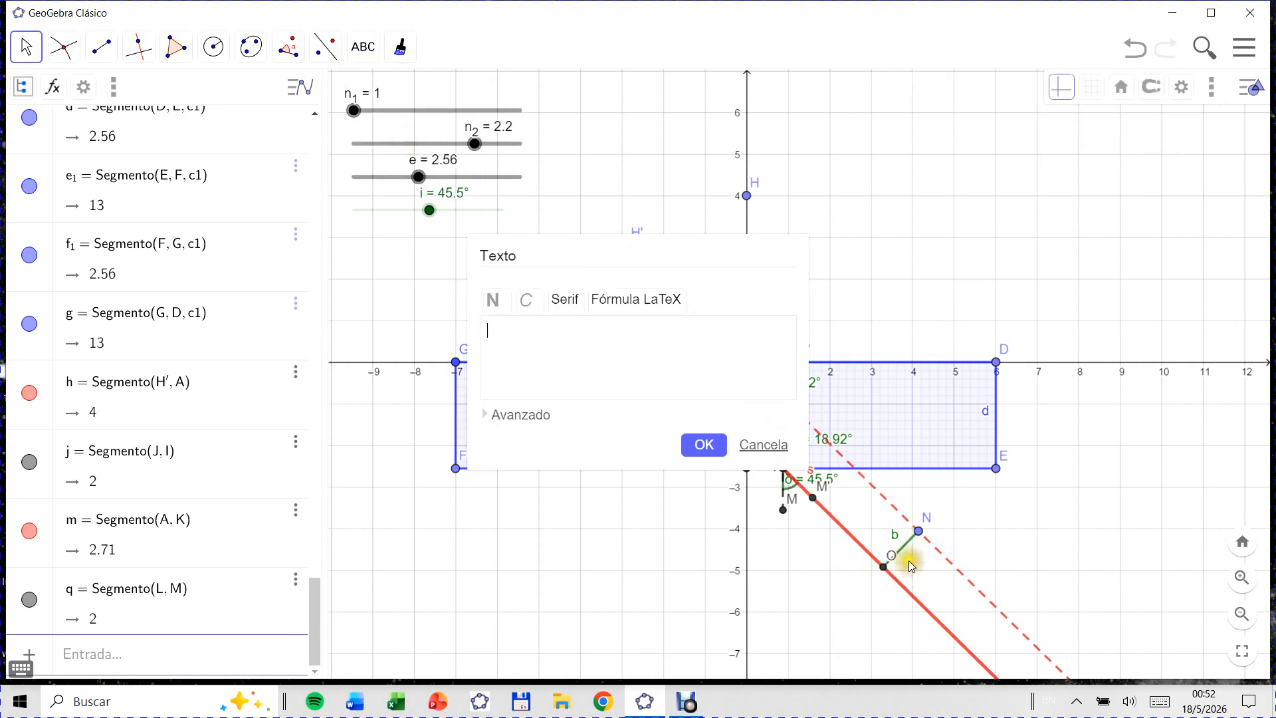
click(549, 331)
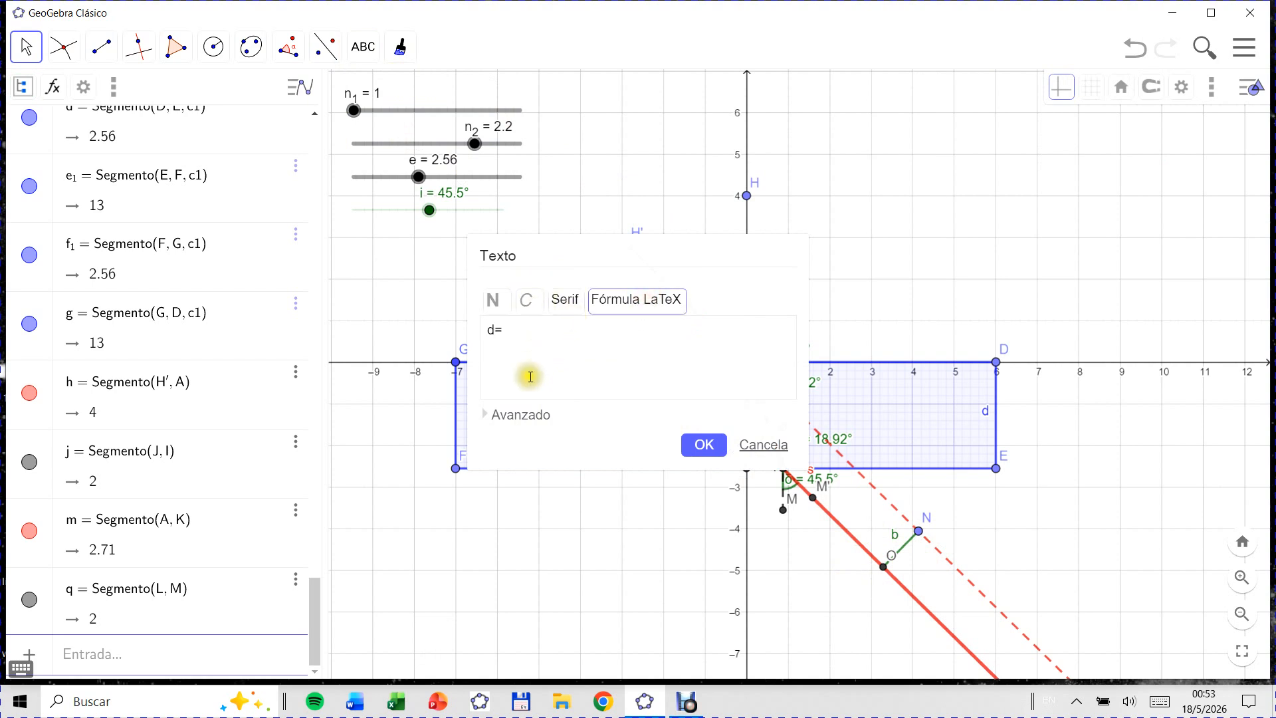
click(512, 414)
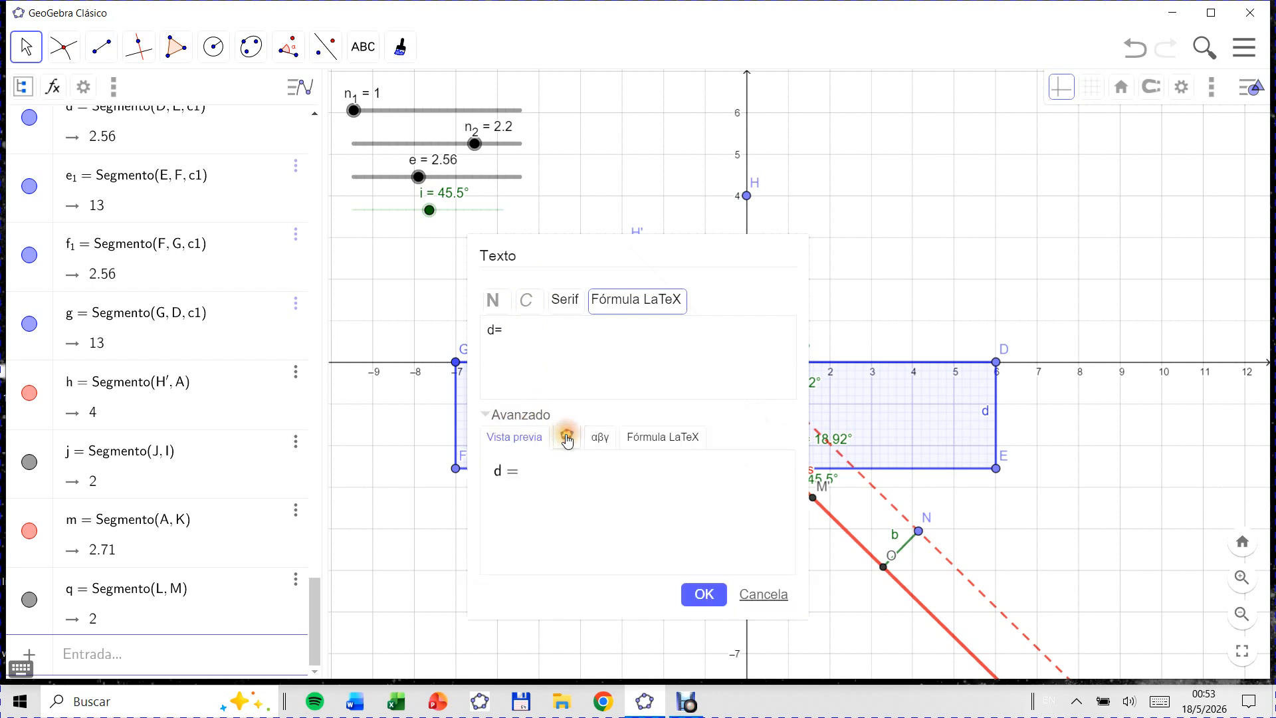
click(567, 437)
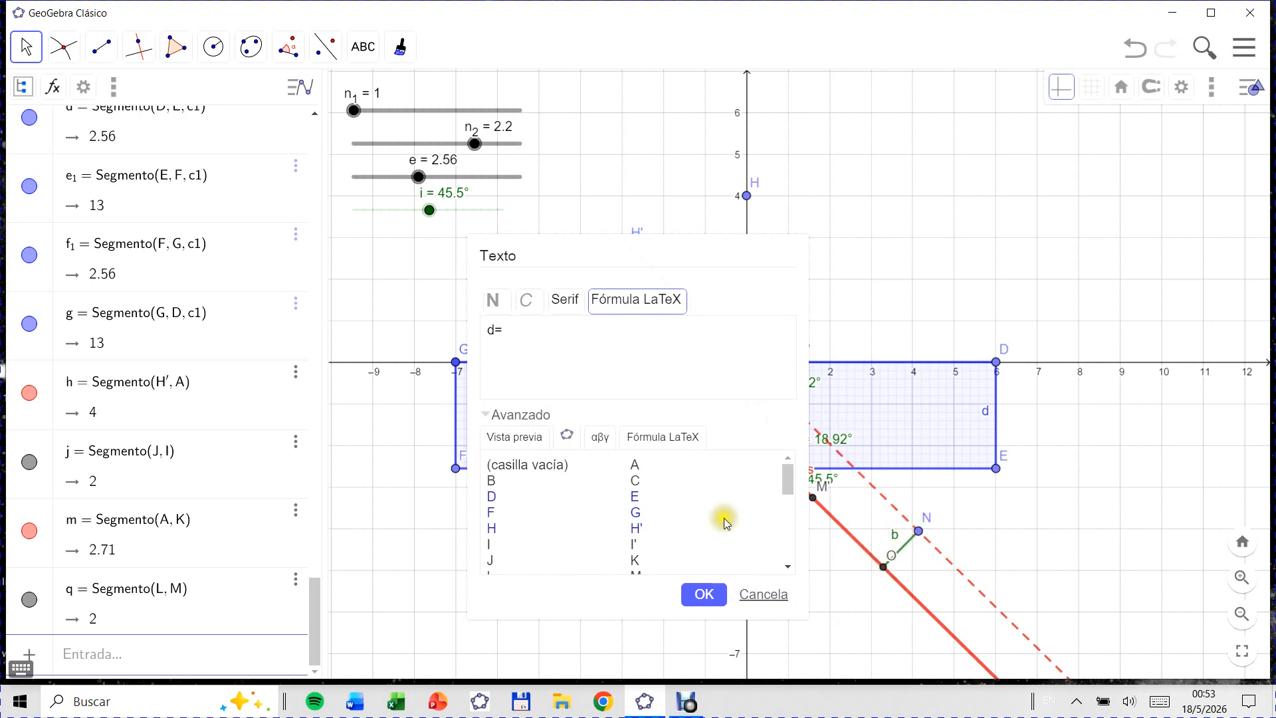
scroll(585, 492, down, 3)
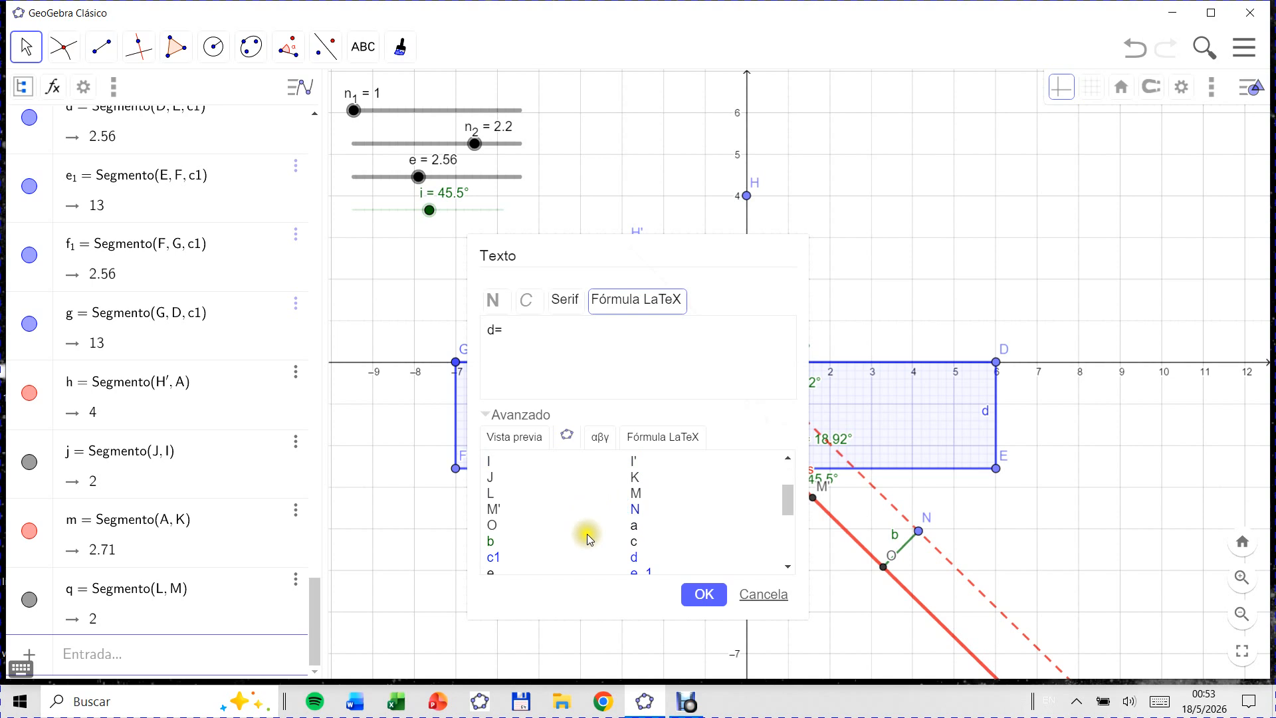
click(492, 543)
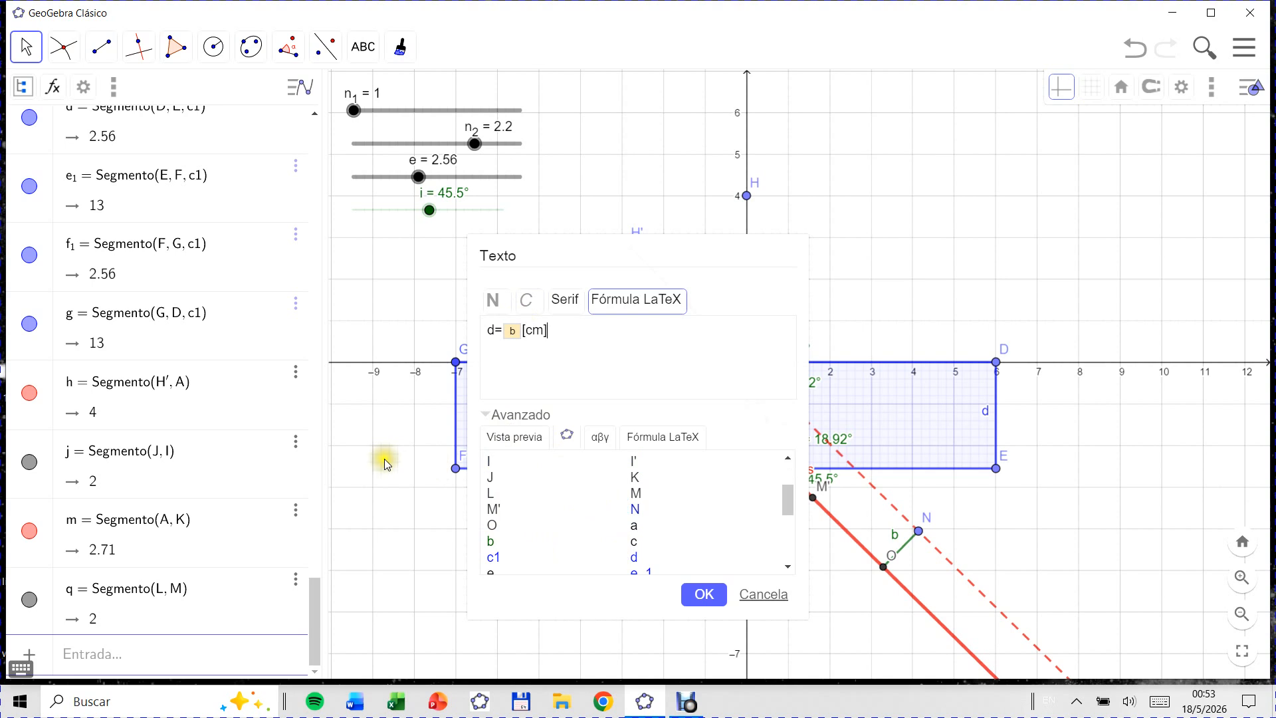
click(705, 600)
click(958, 582)
mouse_move(949, 577)
mouse_down()
mouse_move(920, 570)
mouse_move(946, 566)
mouse_up()
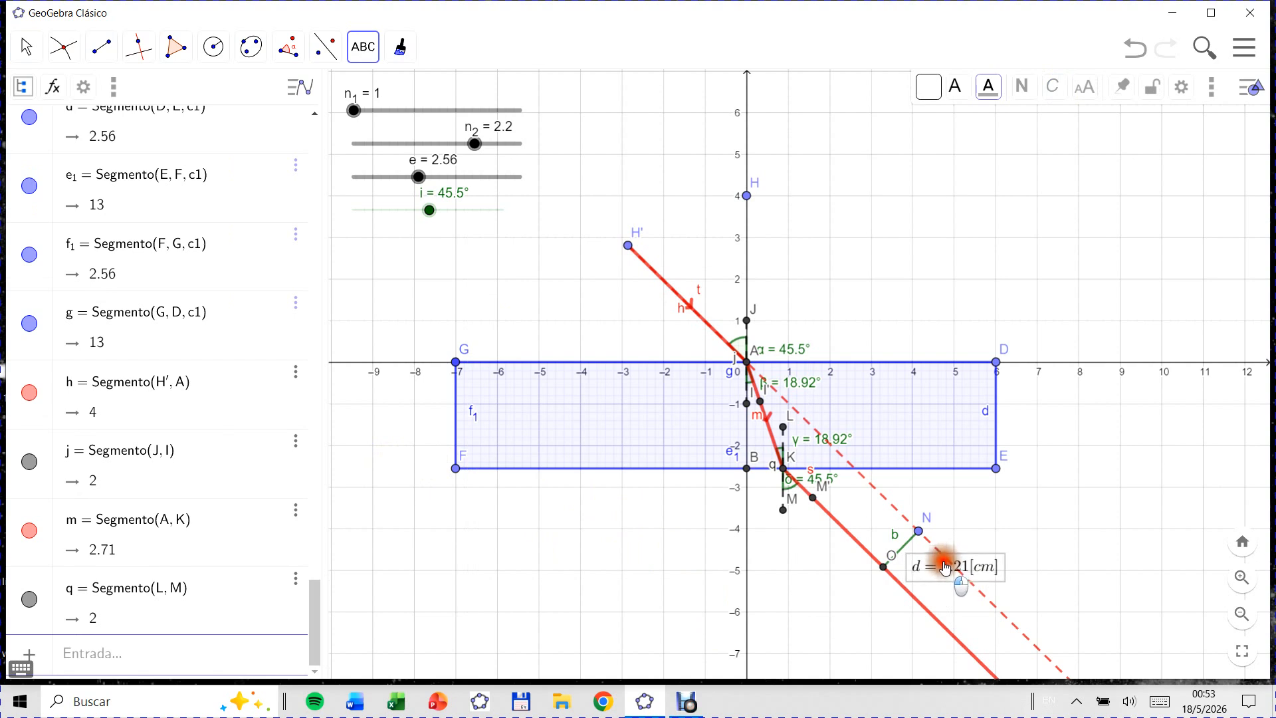
Step: Set slider i to 50° to test the construction
click(26, 47)
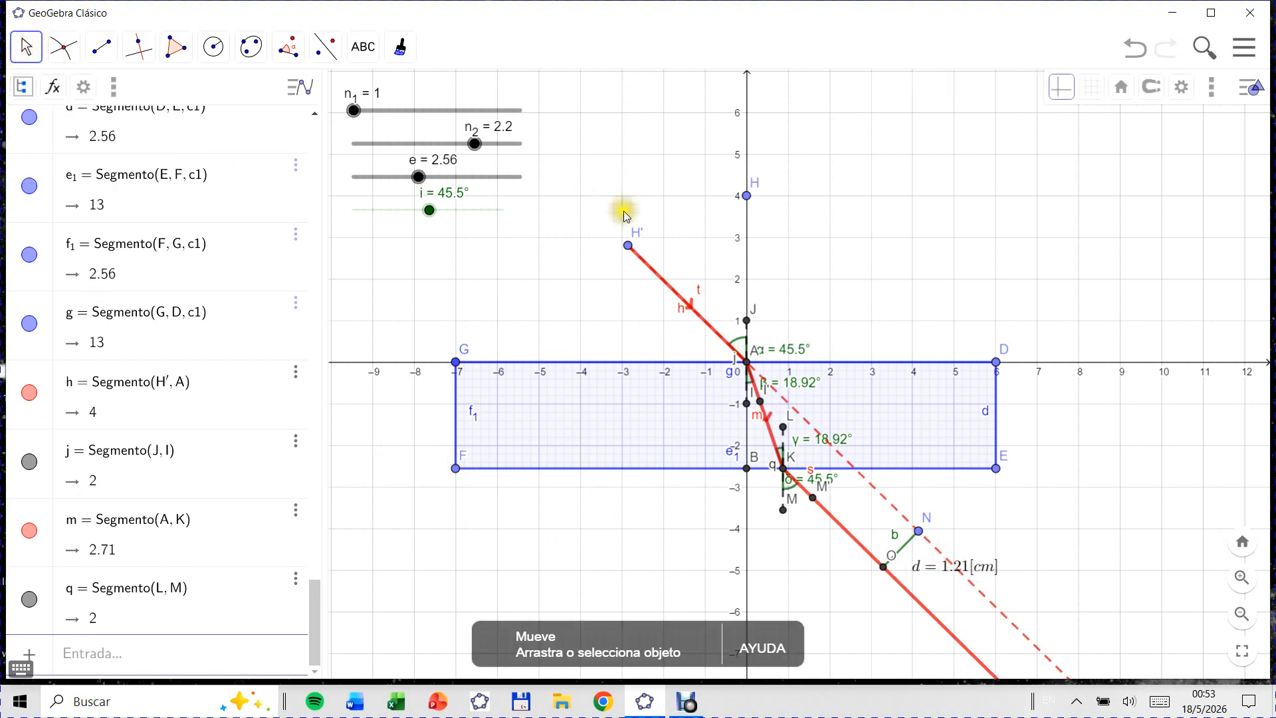
mouse_move(431, 210)
mouse_down()
mouse_move(471, 224)
mouse_move(400, 228)
mouse_move(441, 220)
mouse_up()
Step: Anchor the distance text to the construction by setting its origin point to O
mouse_move(952, 575)
mouse_down()
mouse_move(968, 543)
mouse_move(959, 567)
mouse_up()
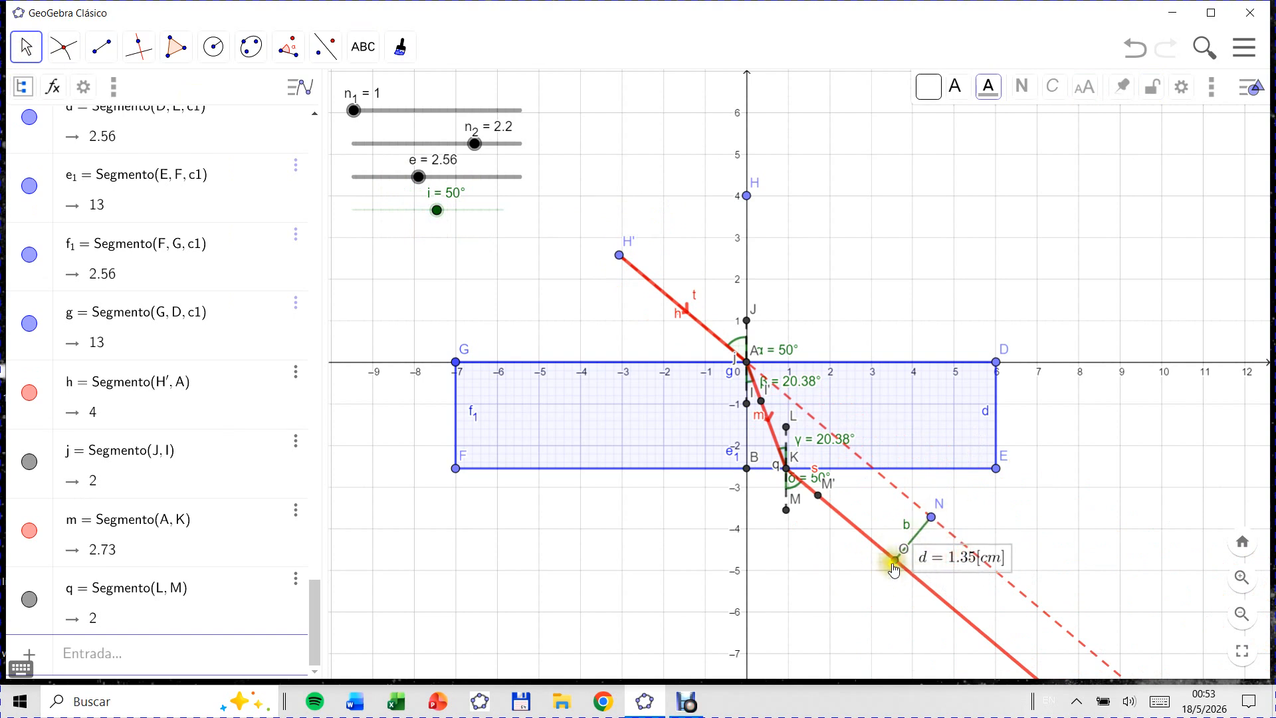
click(1184, 88)
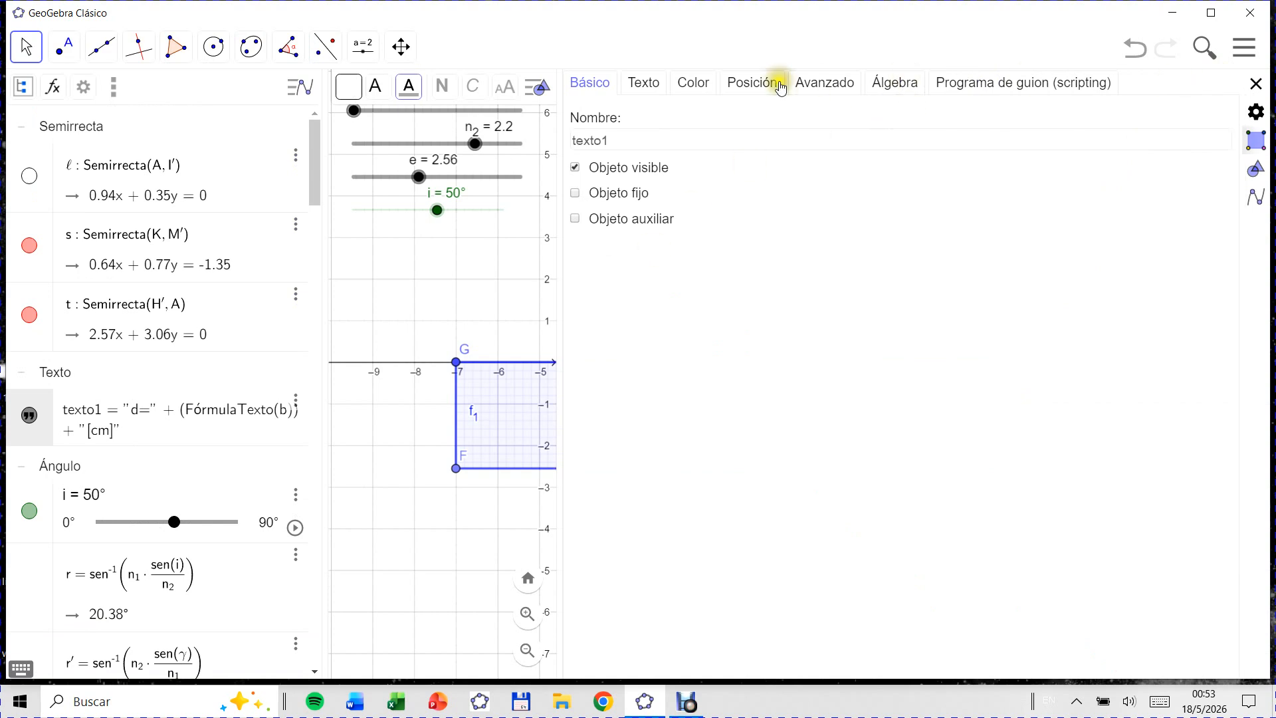
click(744, 85)
drag(443, 280, 256, 281)
drag(414, 521, 318, 507)
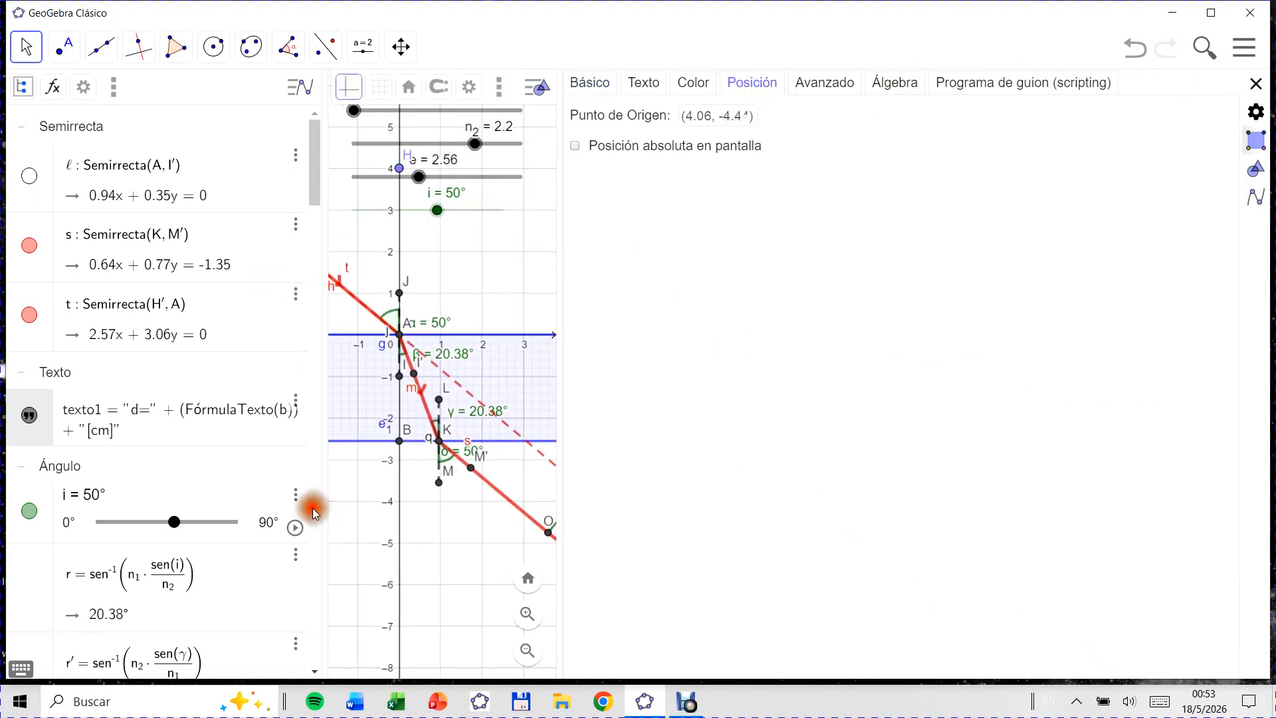
drag(470, 544, 379, 516)
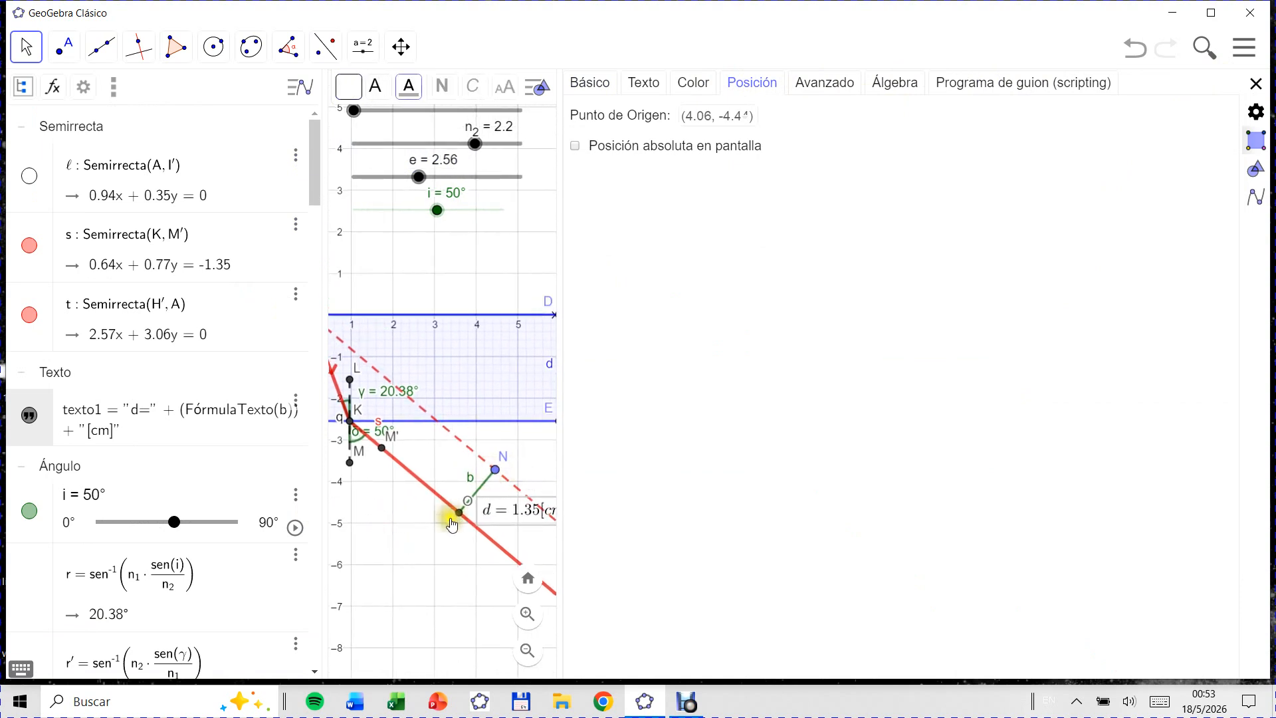
click(747, 125)
click(692, 260)
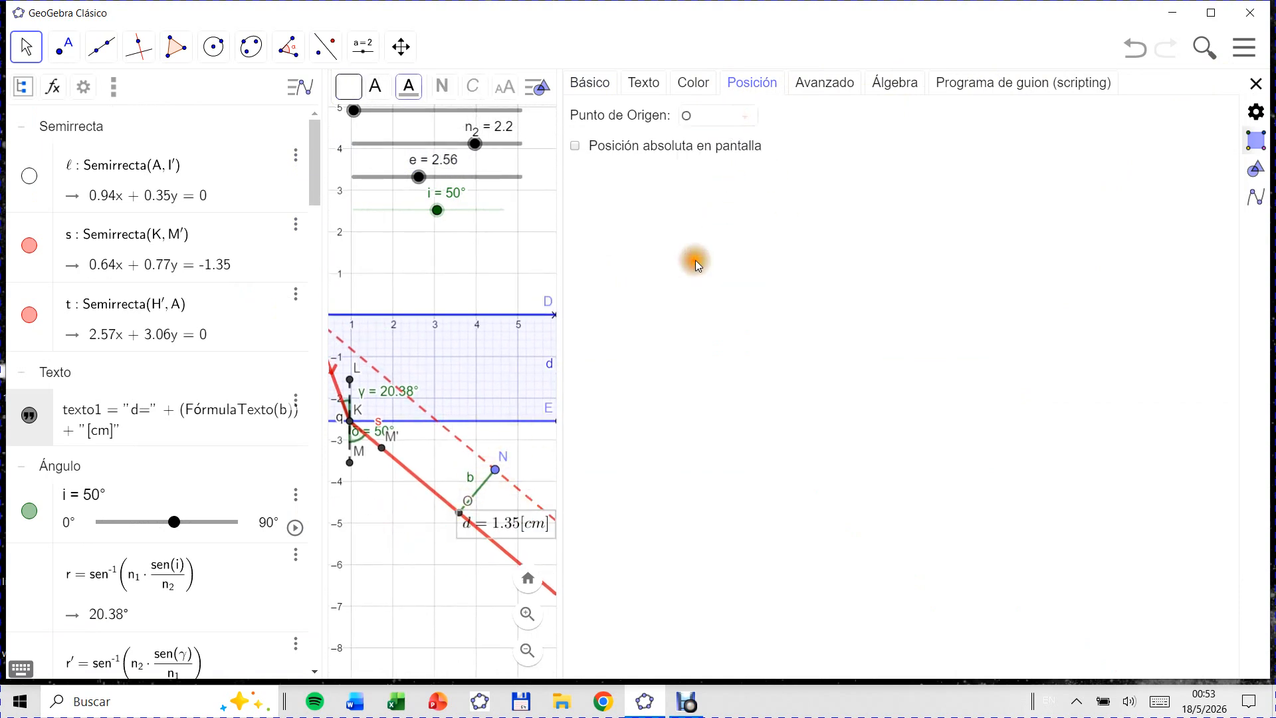
click(1256, 85)
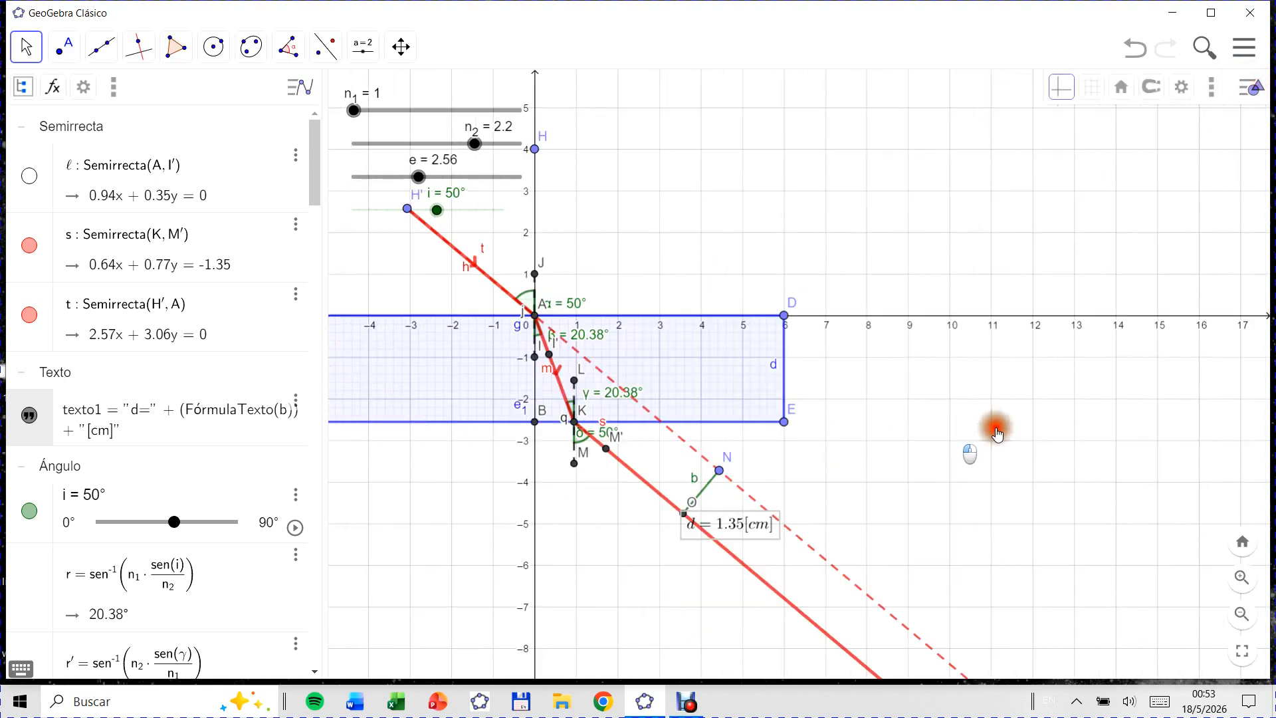
Step: Set slider i to 49° and move the distance text slightly away from point O, beside segment b
mouse_move(436, 211)
mouse_down()
mouse_move(388, 225)
mouse_move(474, 223)
mouse_move(418, 232)
mouse_move(436, 217)
mouse_up()
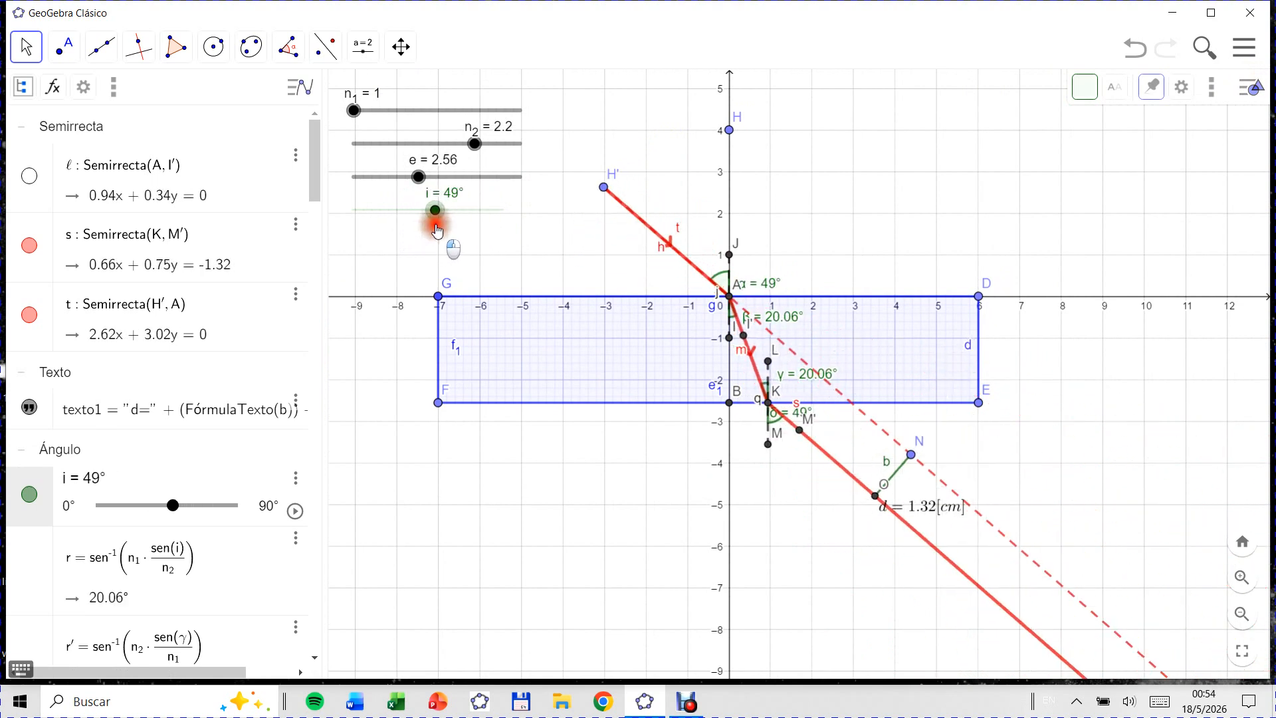
click(942, 506)
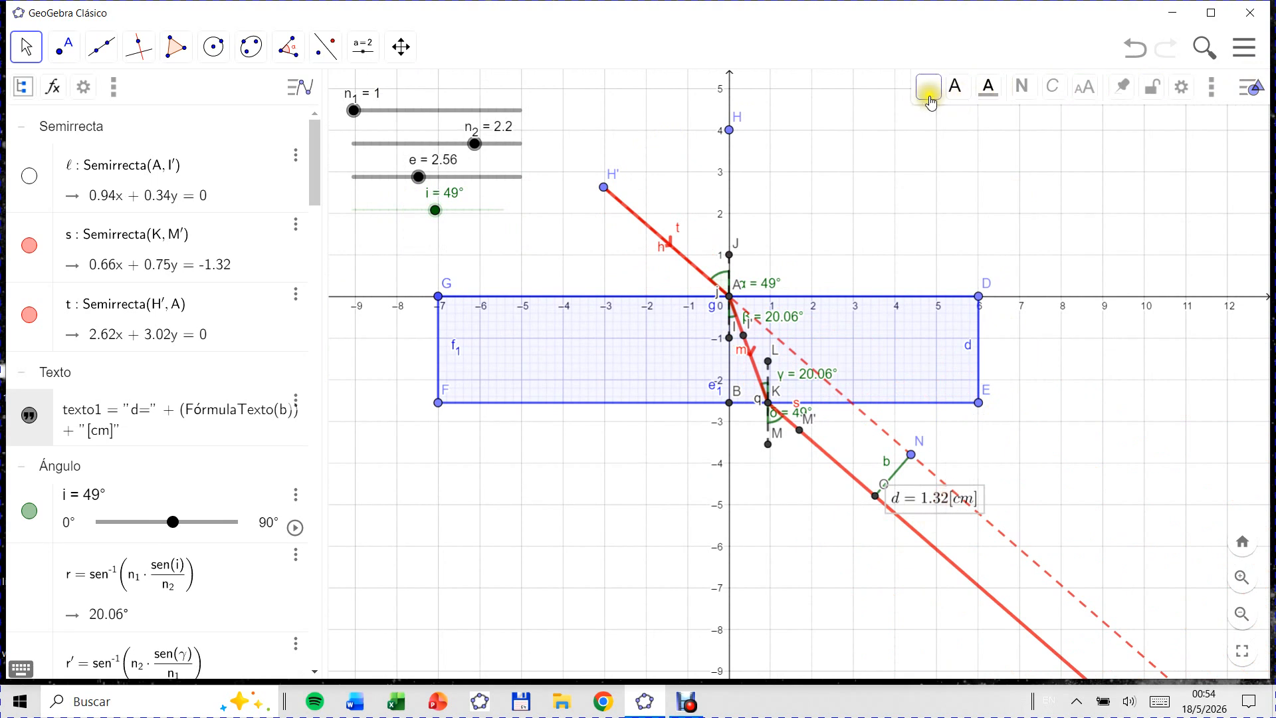
Step: Color the distance text and points N and O dark green to match segment b
click(989, 87)
click(998, 124)
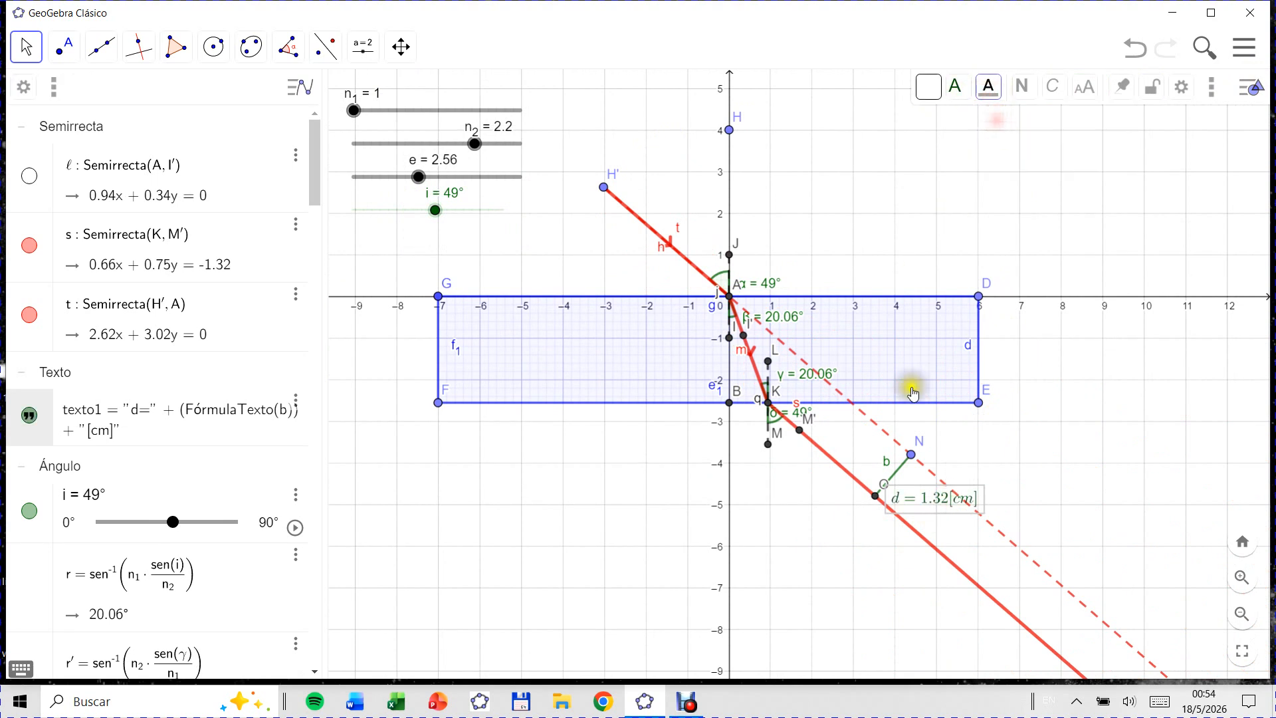
click(875, 497)
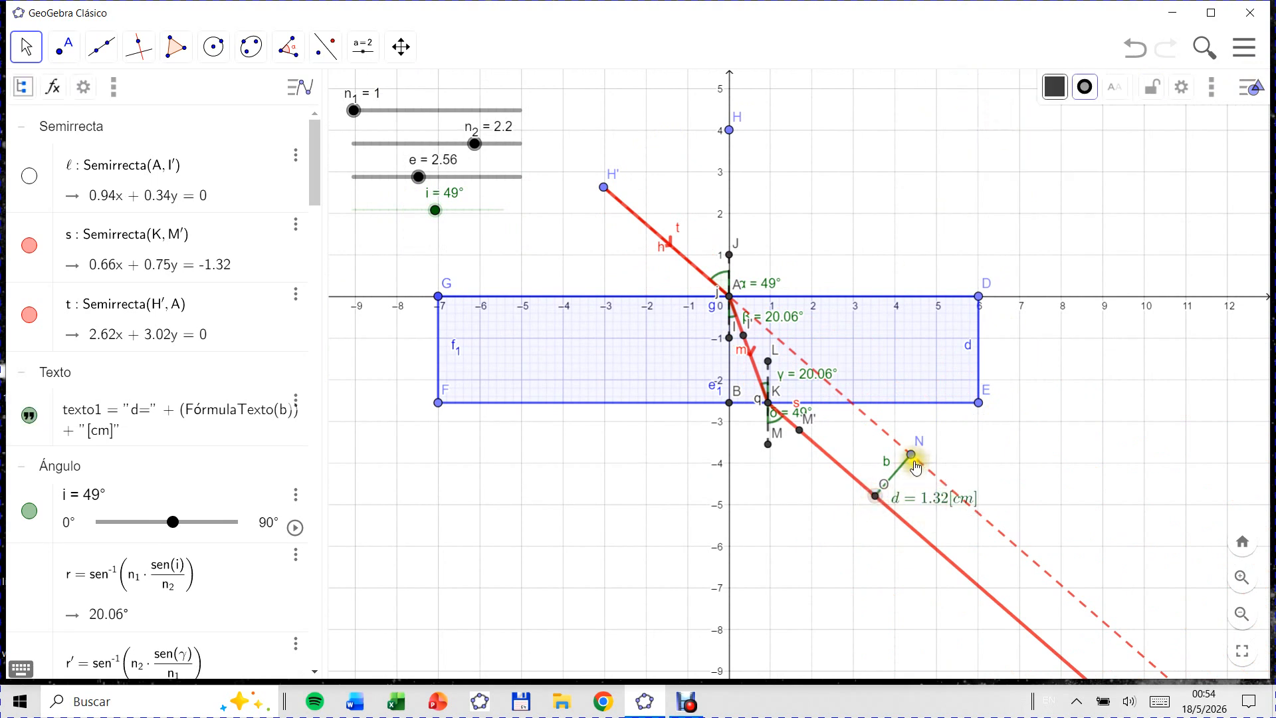
click(1055, 86)
click(1062, 121)
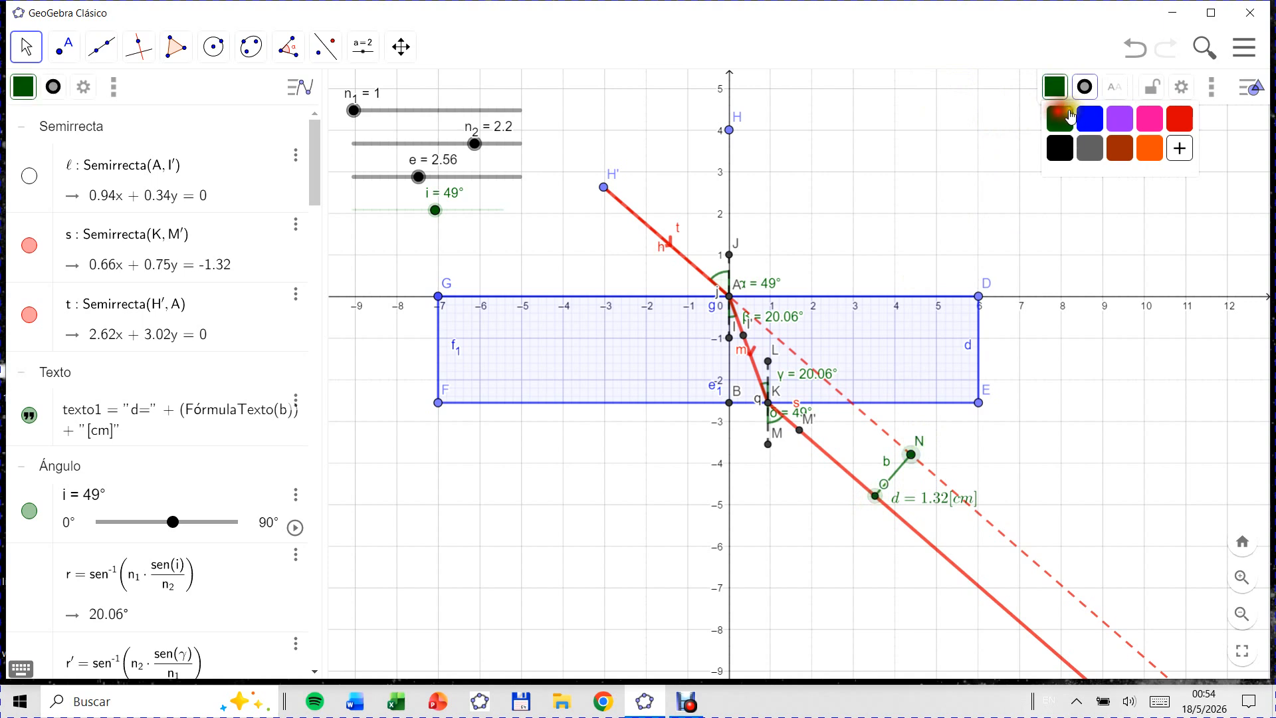
Step: Reduce the size of points N and O and shift the distance text slightly farther from segment b
click(1085, 90)
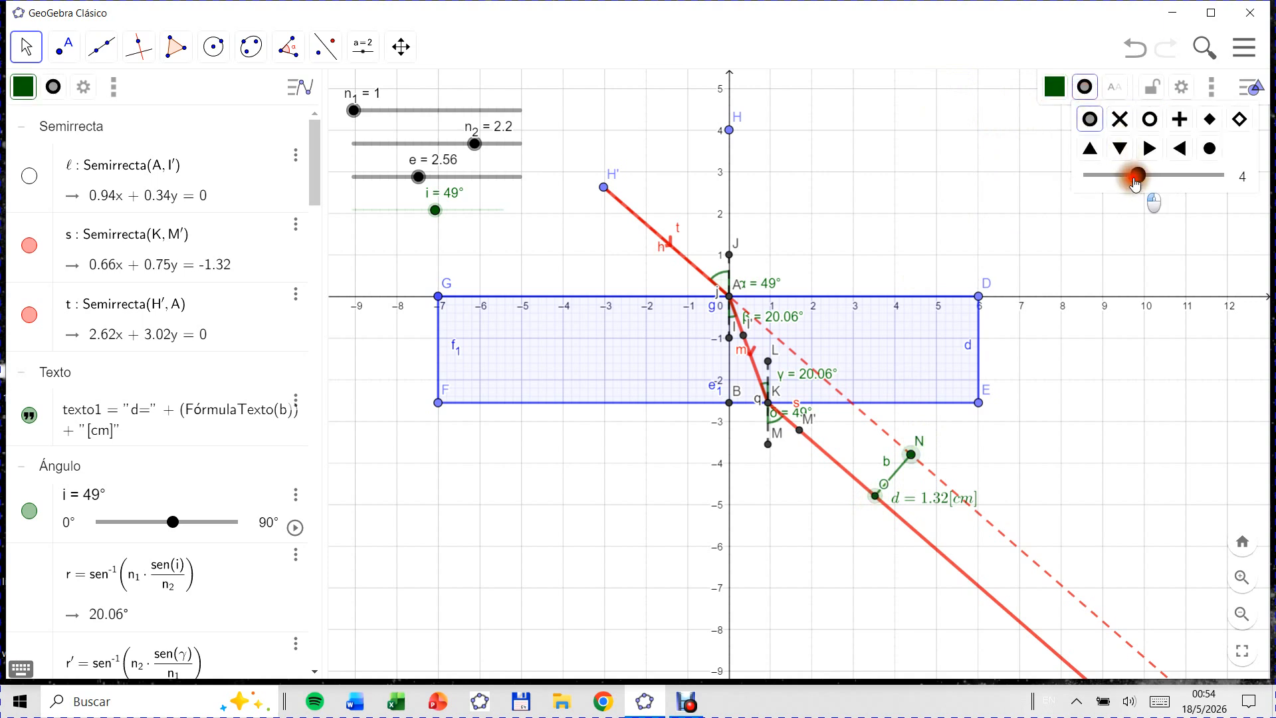
drag(1136, 184, 1122, 183)
drag(917, 496, 929, 498)
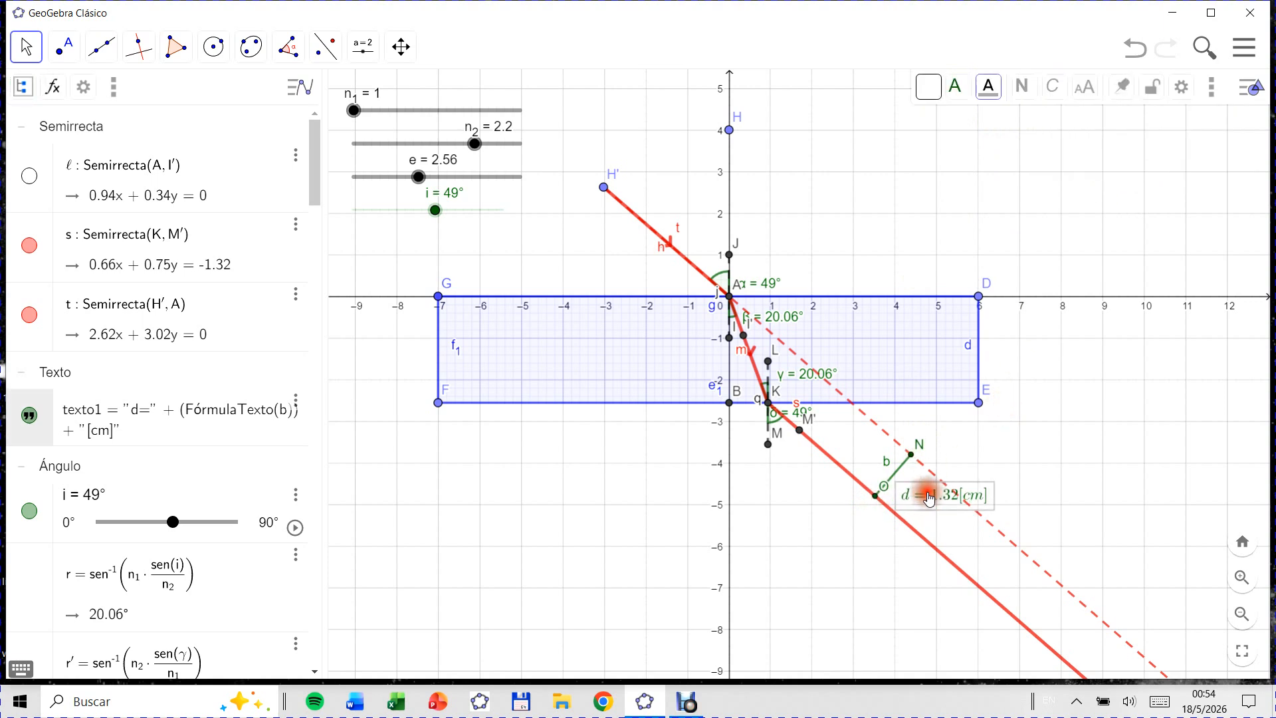
Step: Start a visibility checkbox below the sliders, captioned "Desplazamiento lateral", and clear its dialog from the construction for picking objects
click(363, 46)
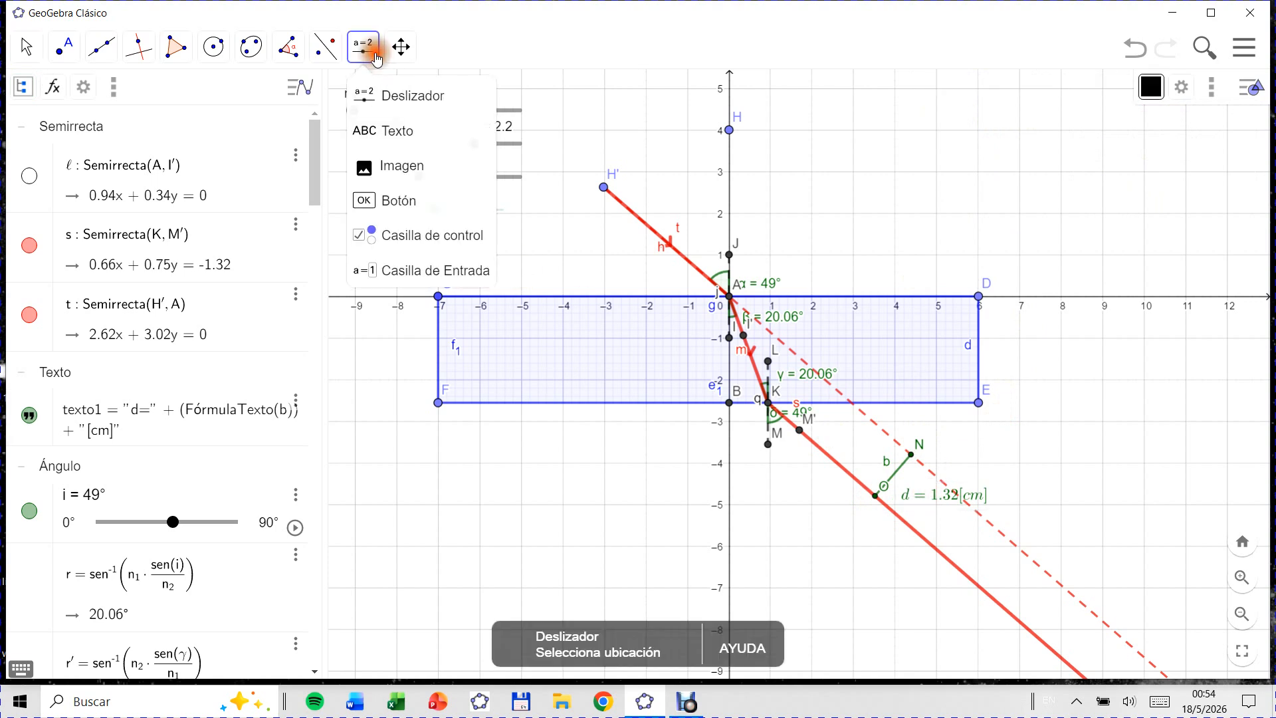
click(401, 239)
click(360, 248)
click(539, 246)
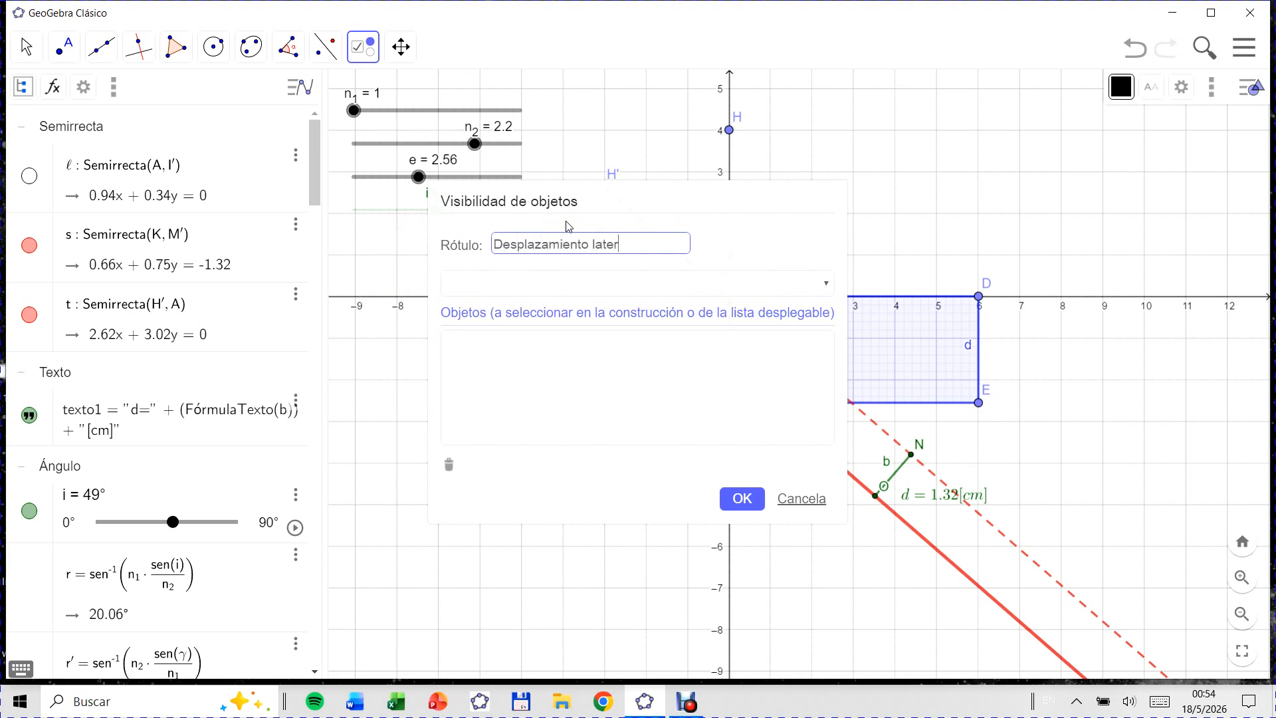
drag(607, 200, 372, 240)
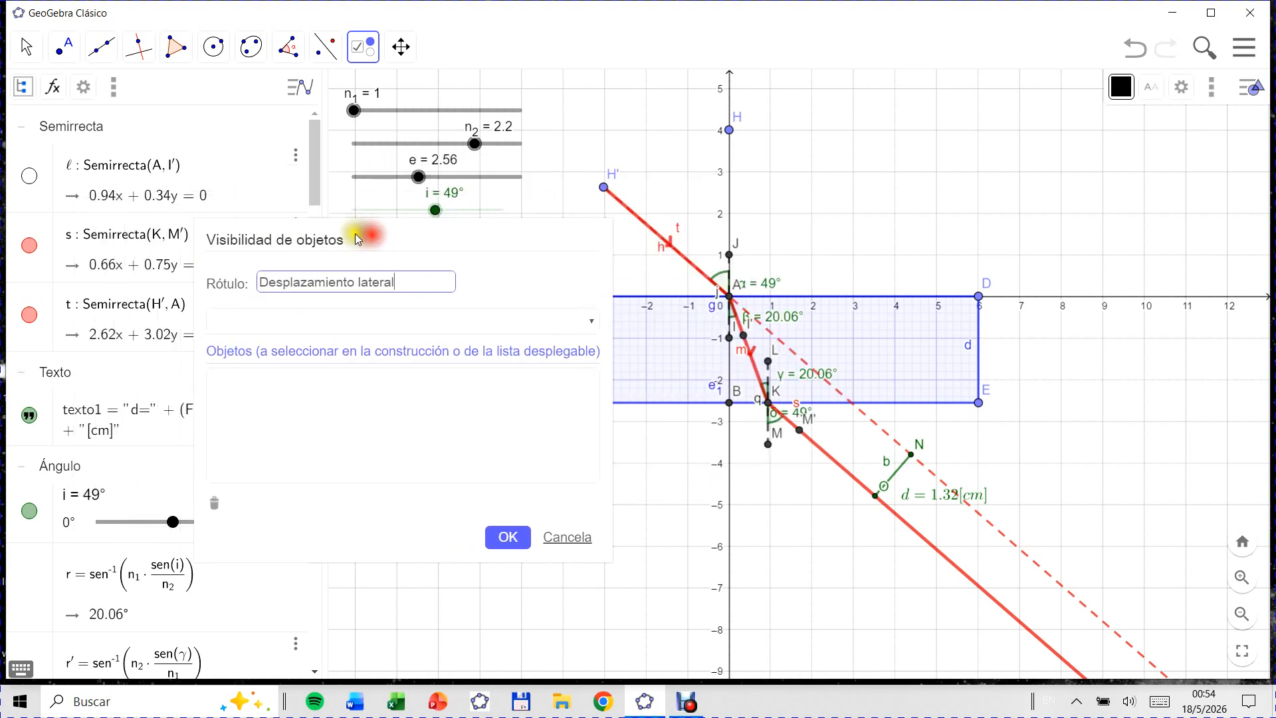
click(25, 46)
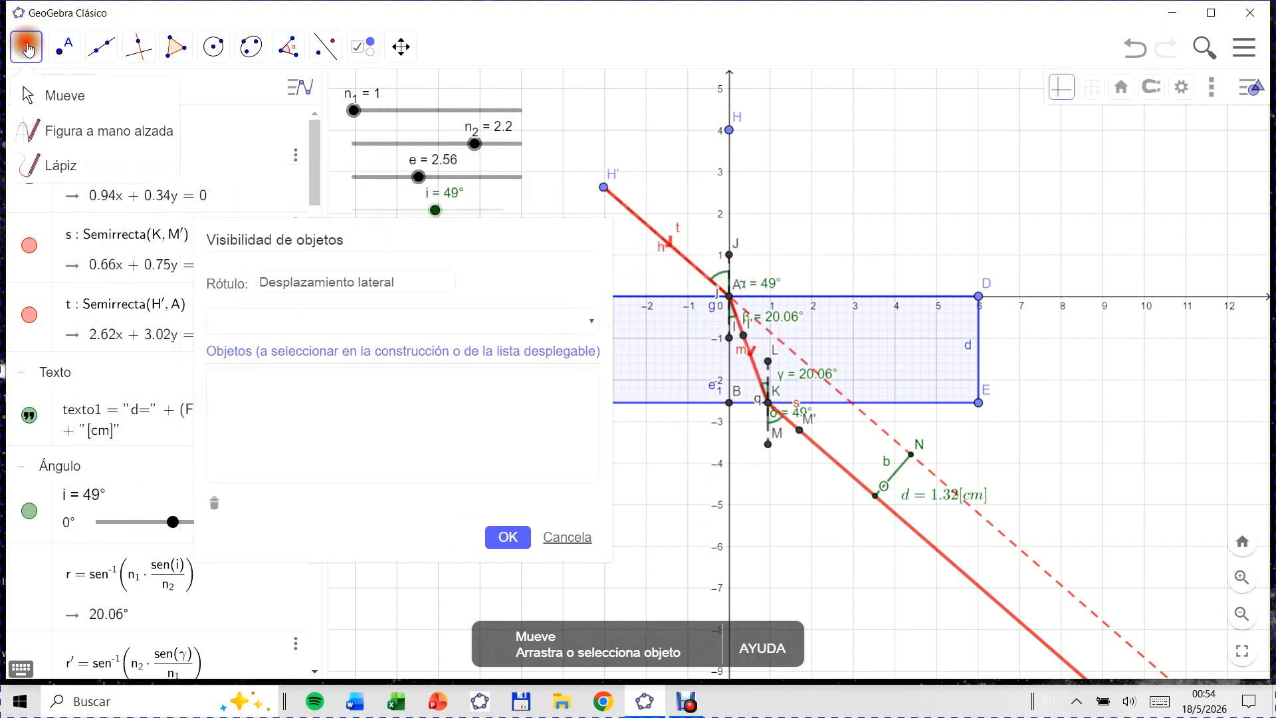
click(304, 404)
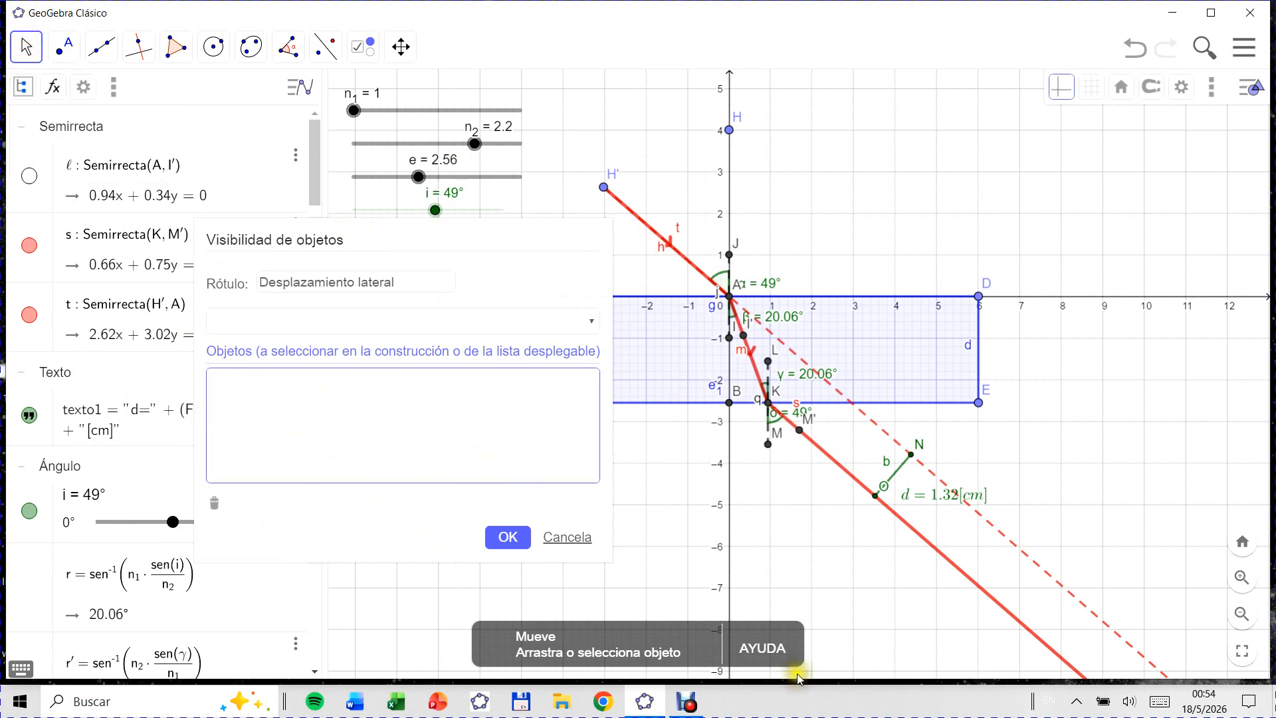
Step: Link the checkbox to point O, segment b, point N, dashed ray t and the distance text, and create it
click(875, 498)
click(899, 474)
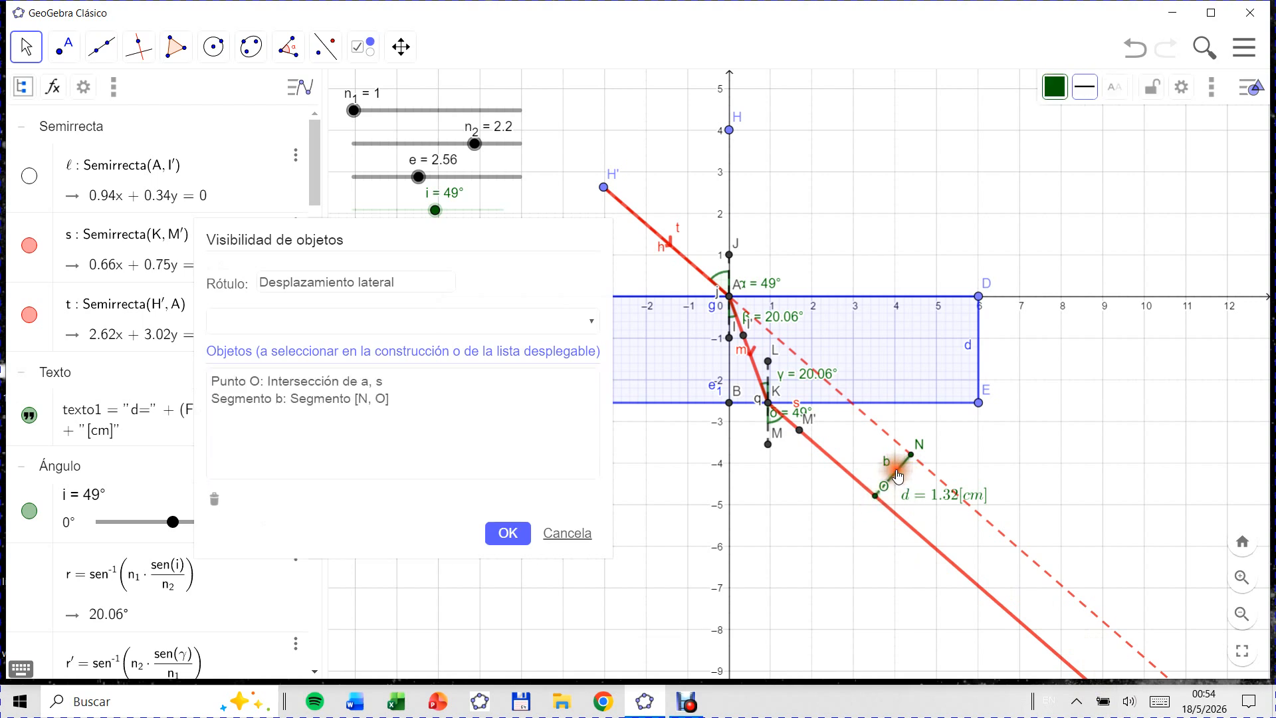
click(912, 457)
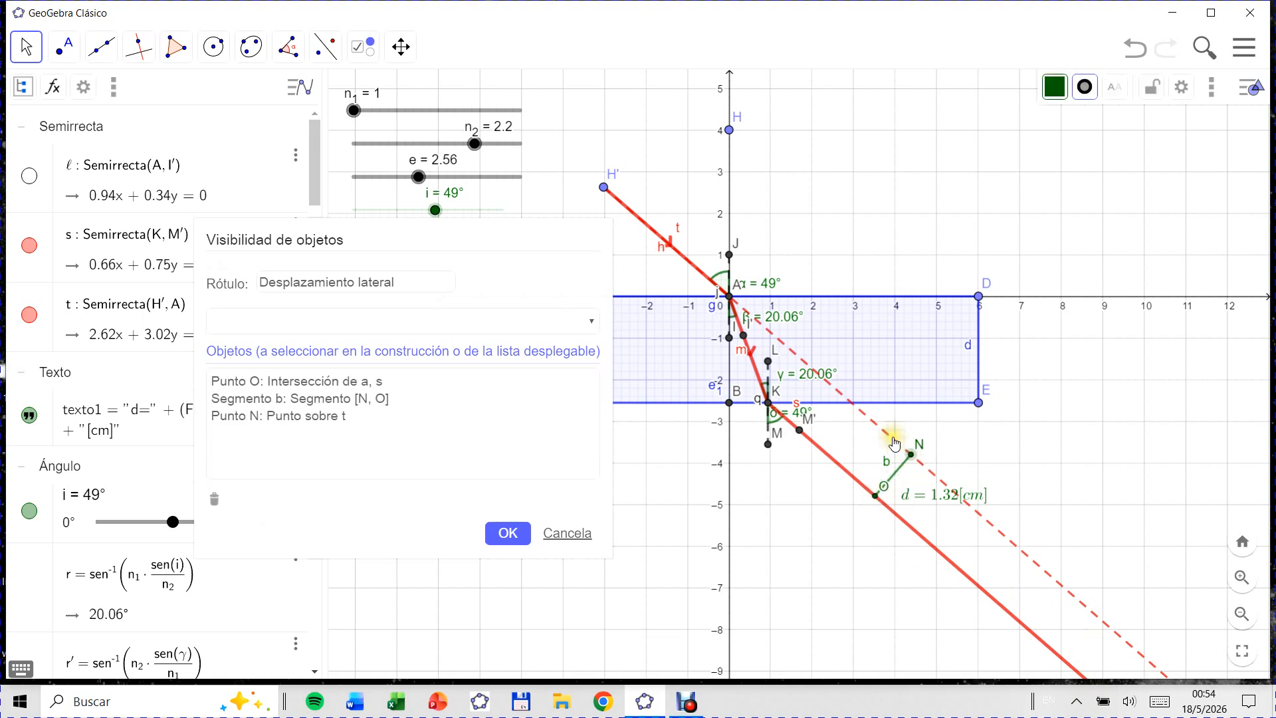
click(892, 442)
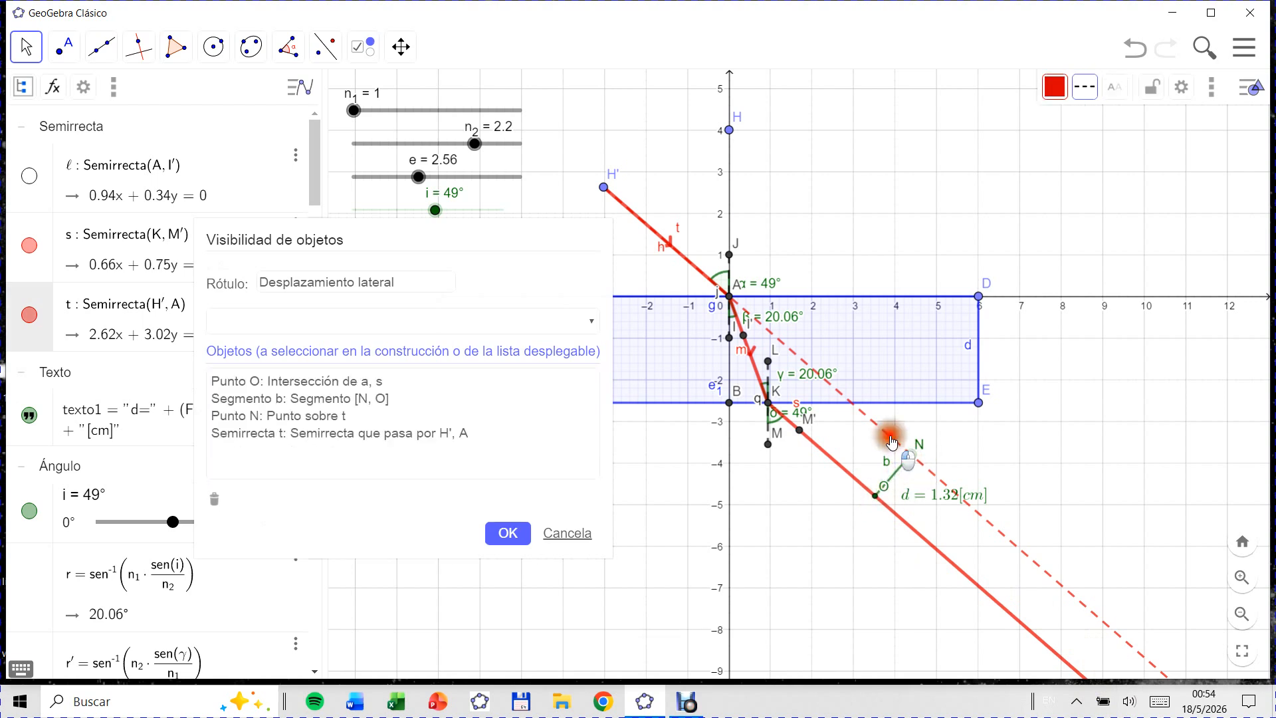
click(914, 500)
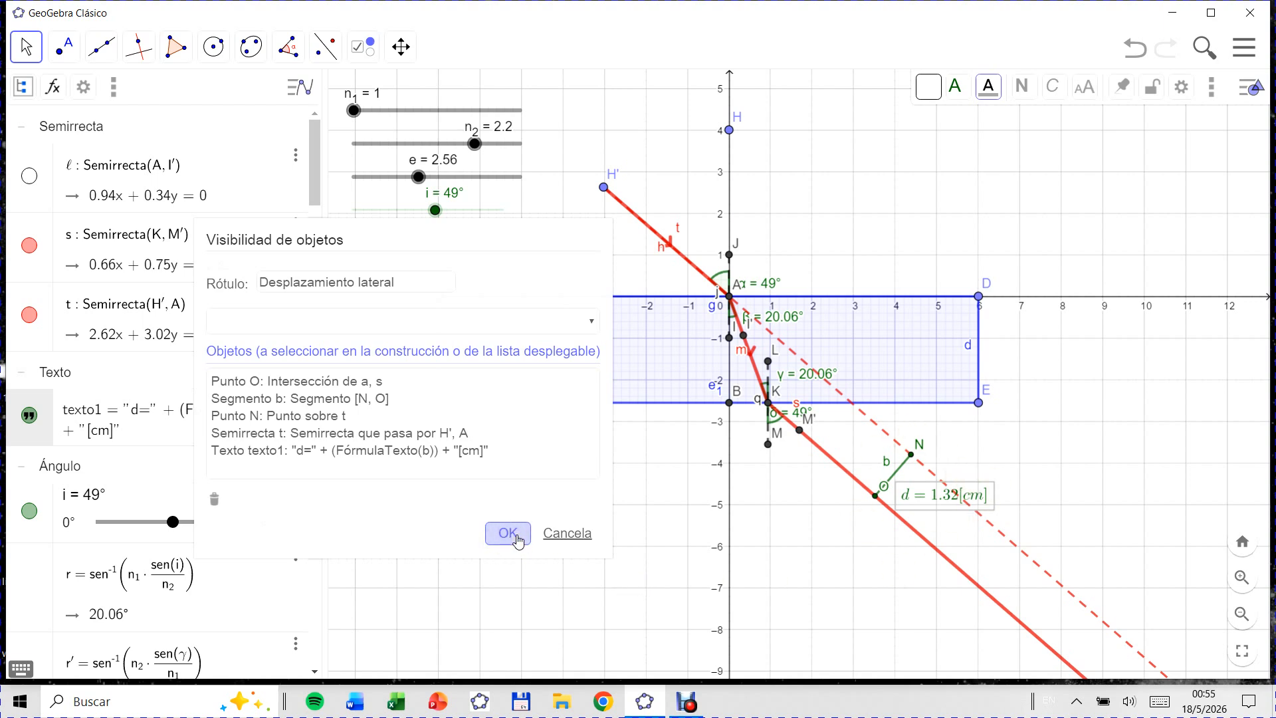
click(509, 534)
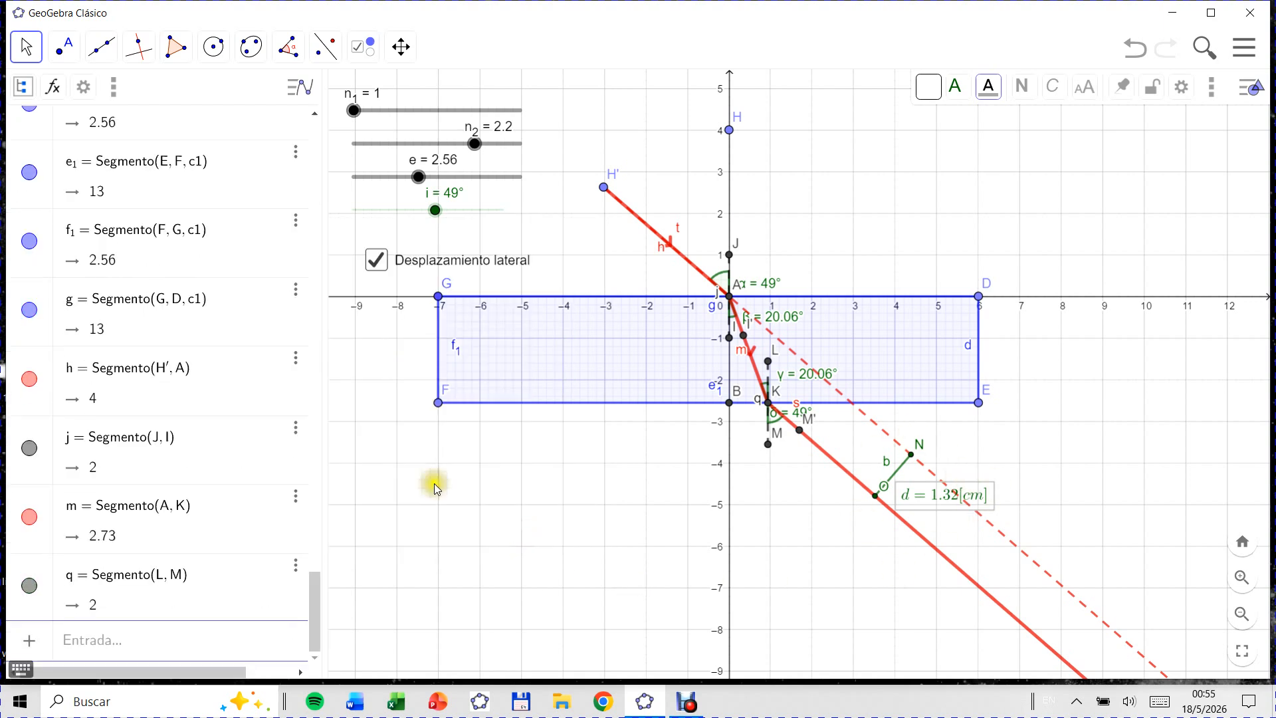
Step: Test the "Desplazamiento lateral" checkbox by hiding and showing its linked objects twice
click(377, 263)
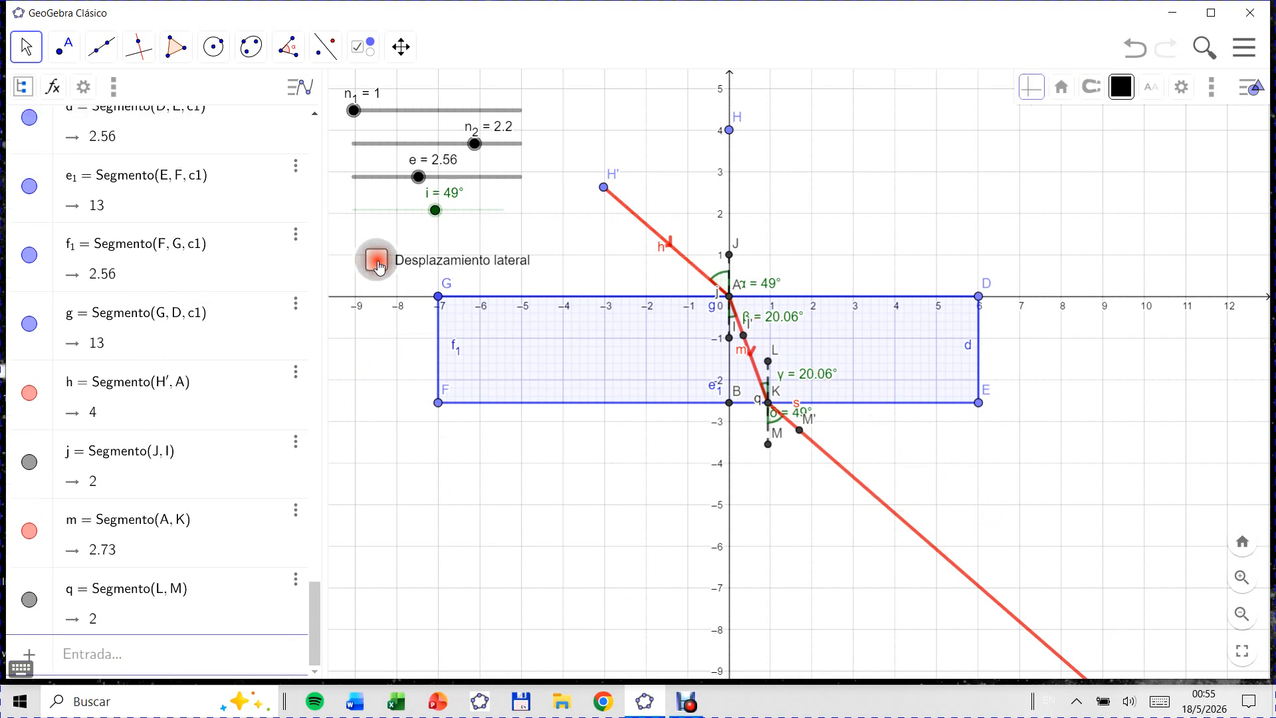
click(377, 262)
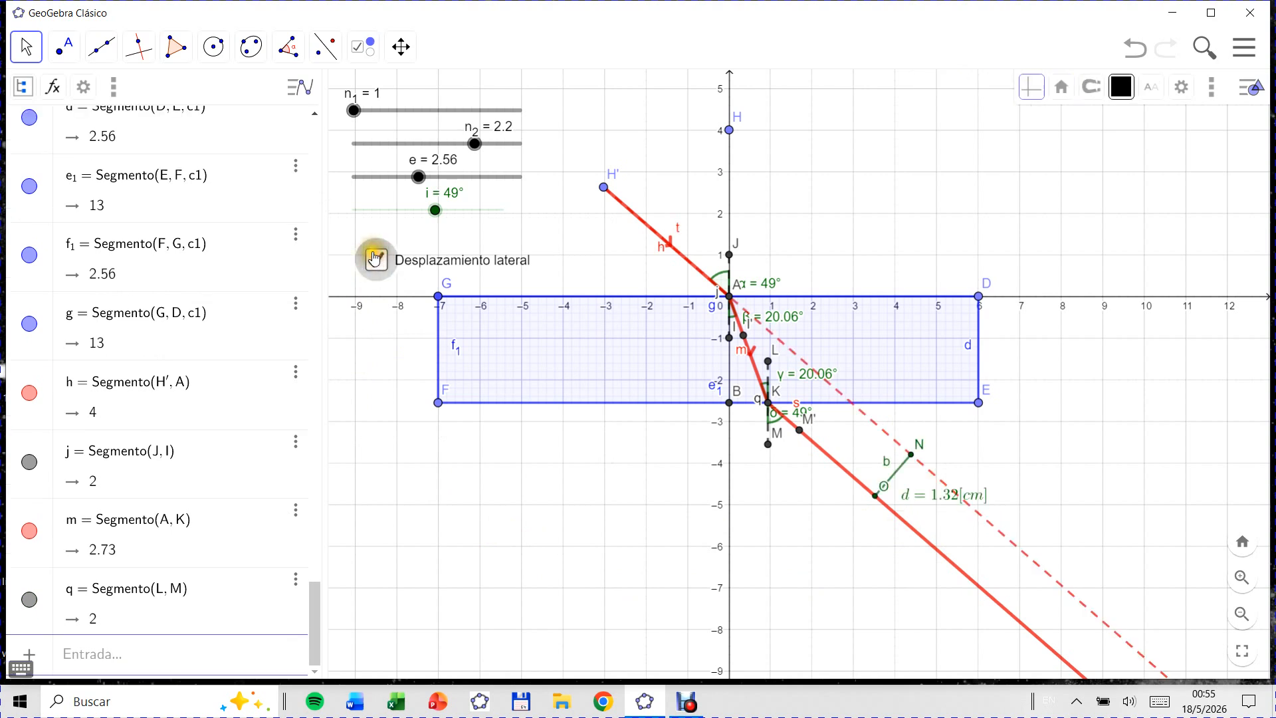
click(374, 259)
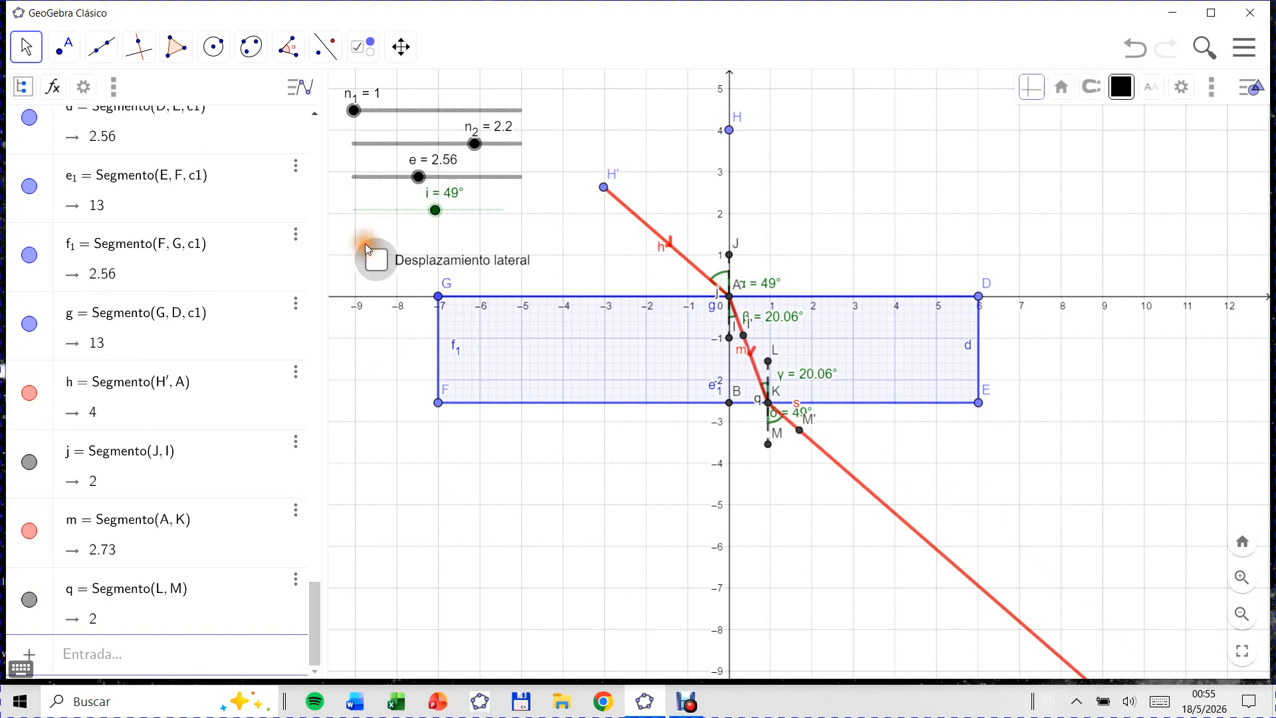
click(369, 258)
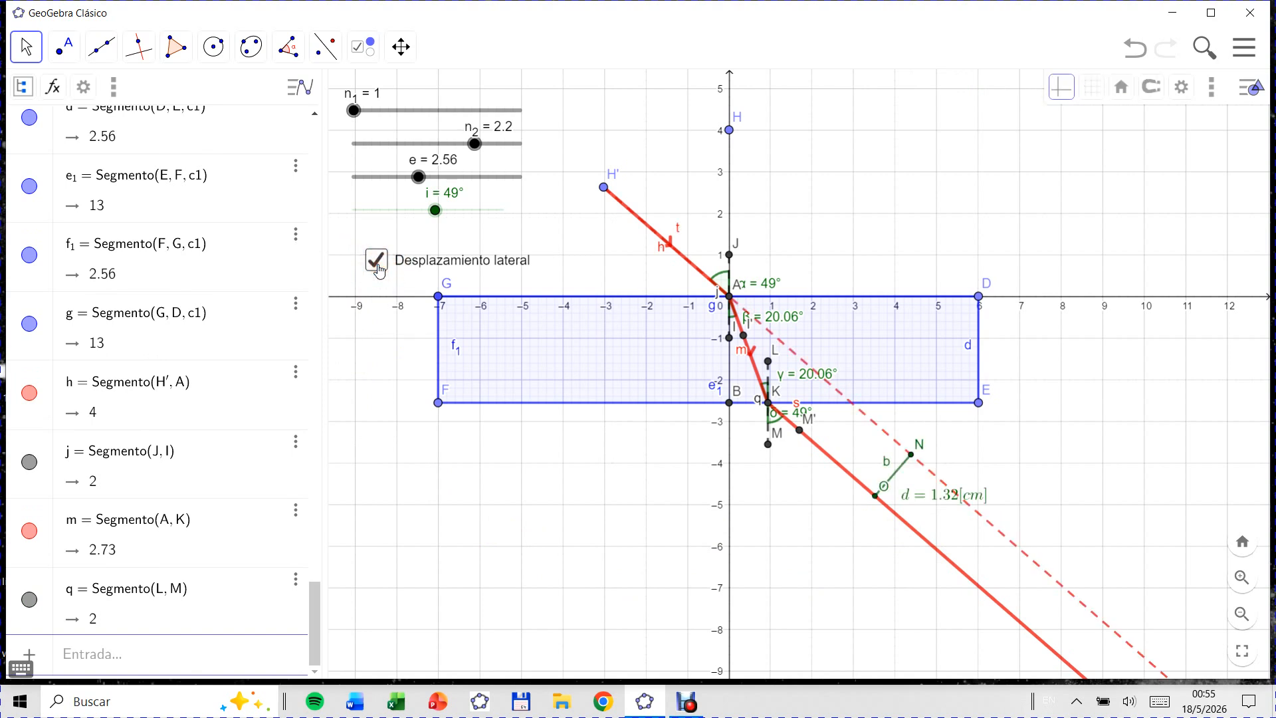
Step: Move the label of point O to the outer side of the emergent ray, clear of segment b
drag(883, 486, 860, 498)
click(442, 266)
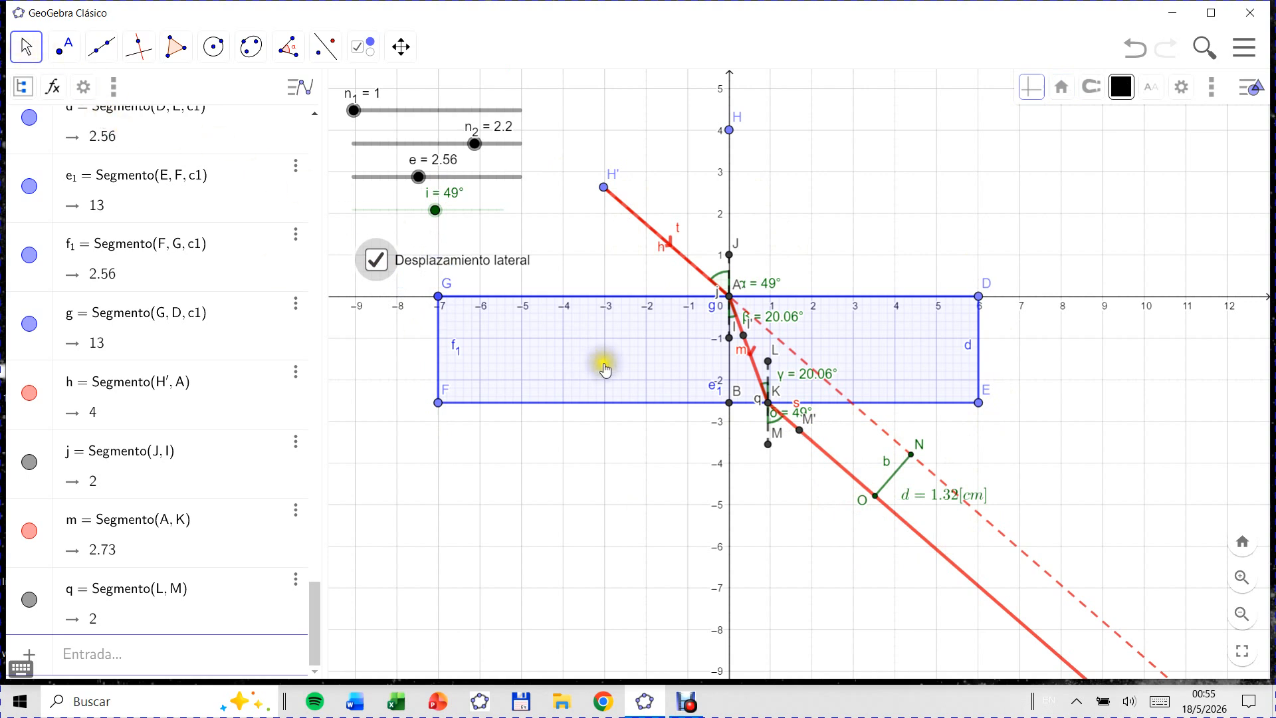
click(532, 351)
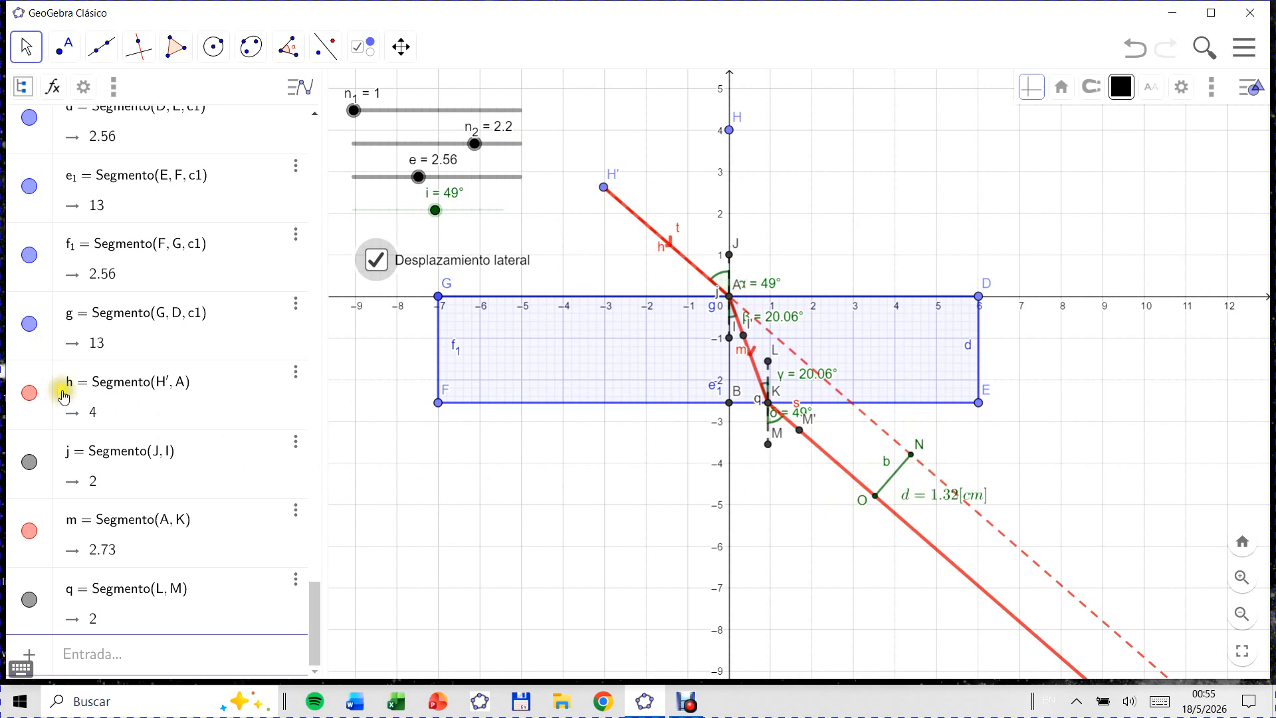
Step: Select all the objects in the Punto category and hide the construction points together, leaving checkbox-controlled N and O
scroll(53, 412, up, 10)
scroll(50, 428, up, 12)
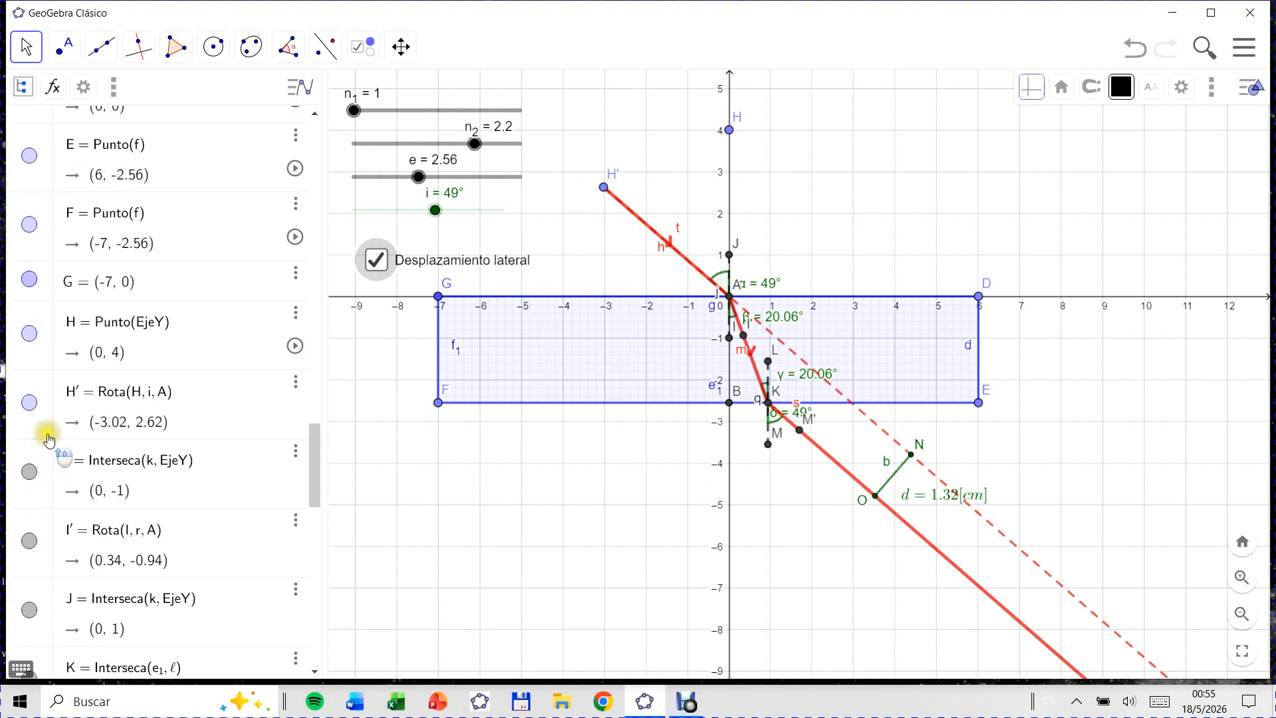
scroll(82, 372, up, 8)
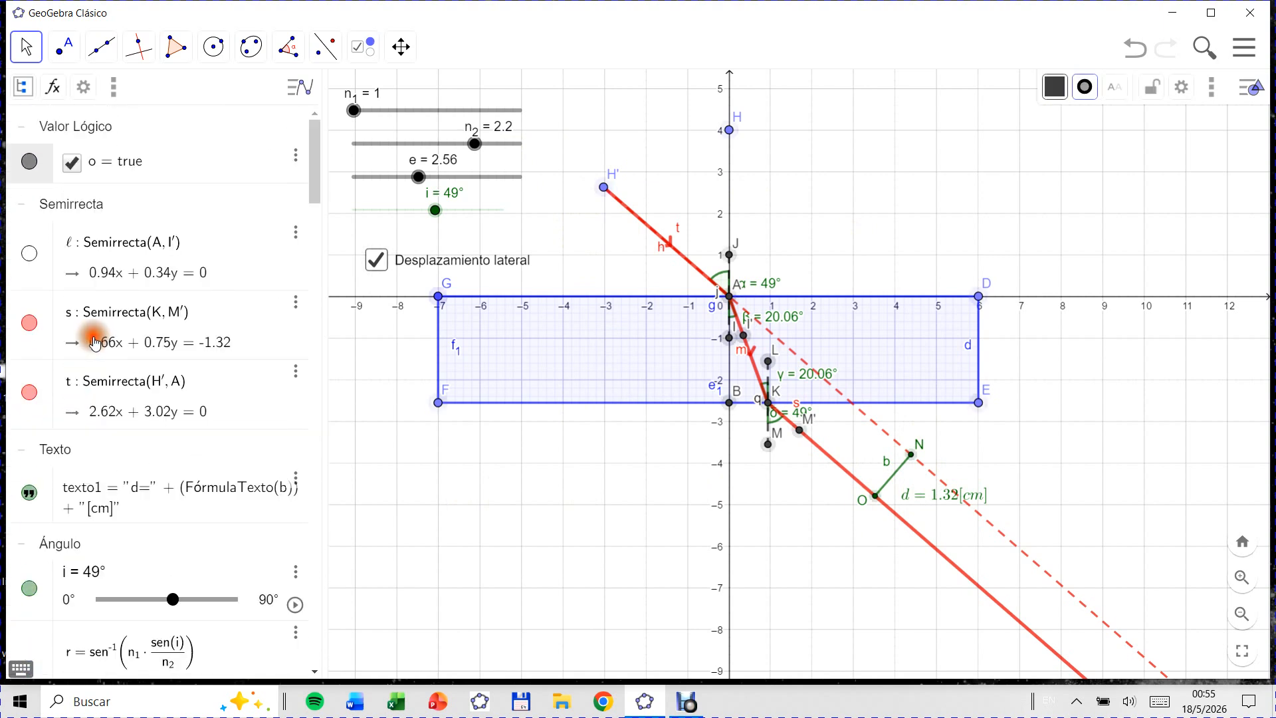
scroll(67, 452, down, 15)
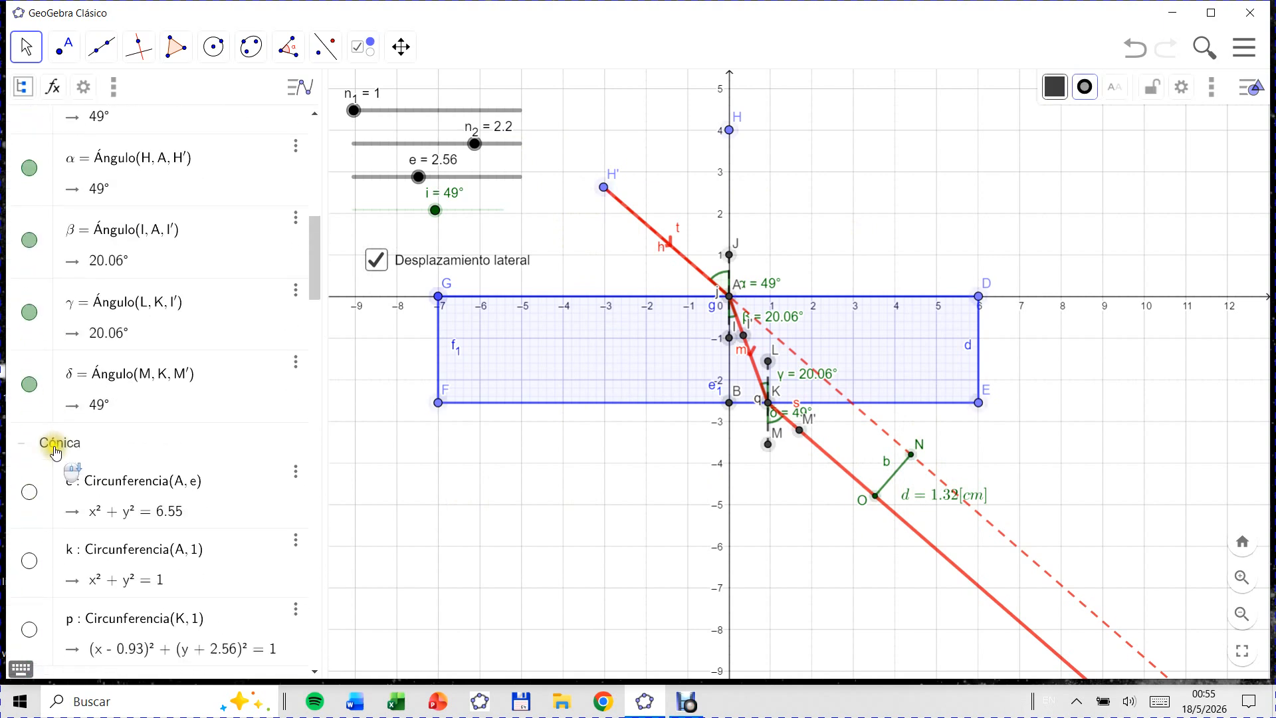
scroll(54, 449, down, 8)
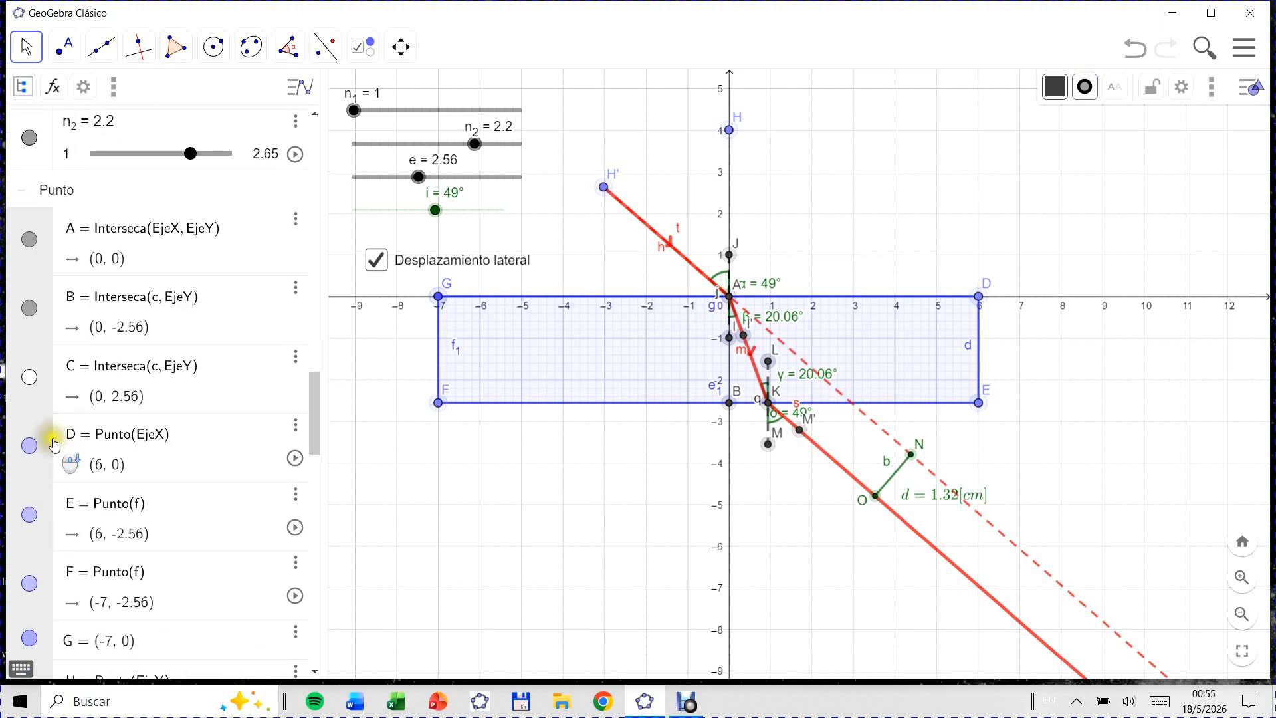
right_click(32, 245)
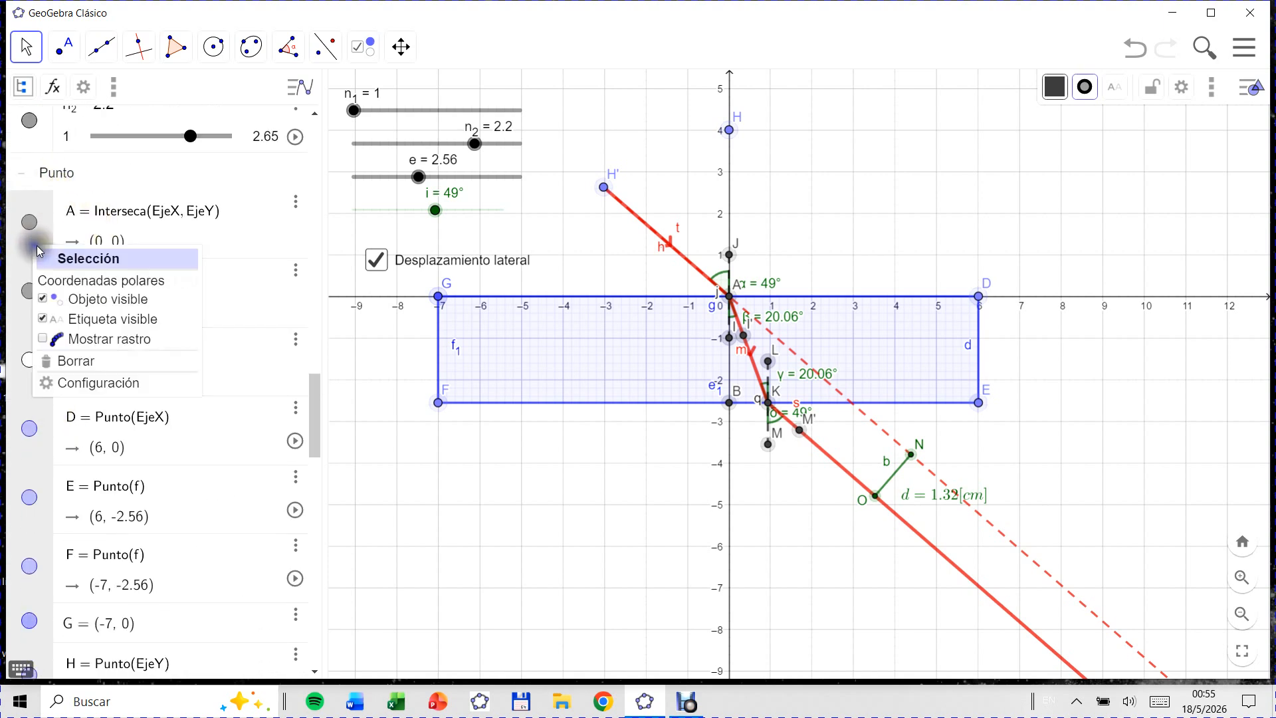
click(45, 303)
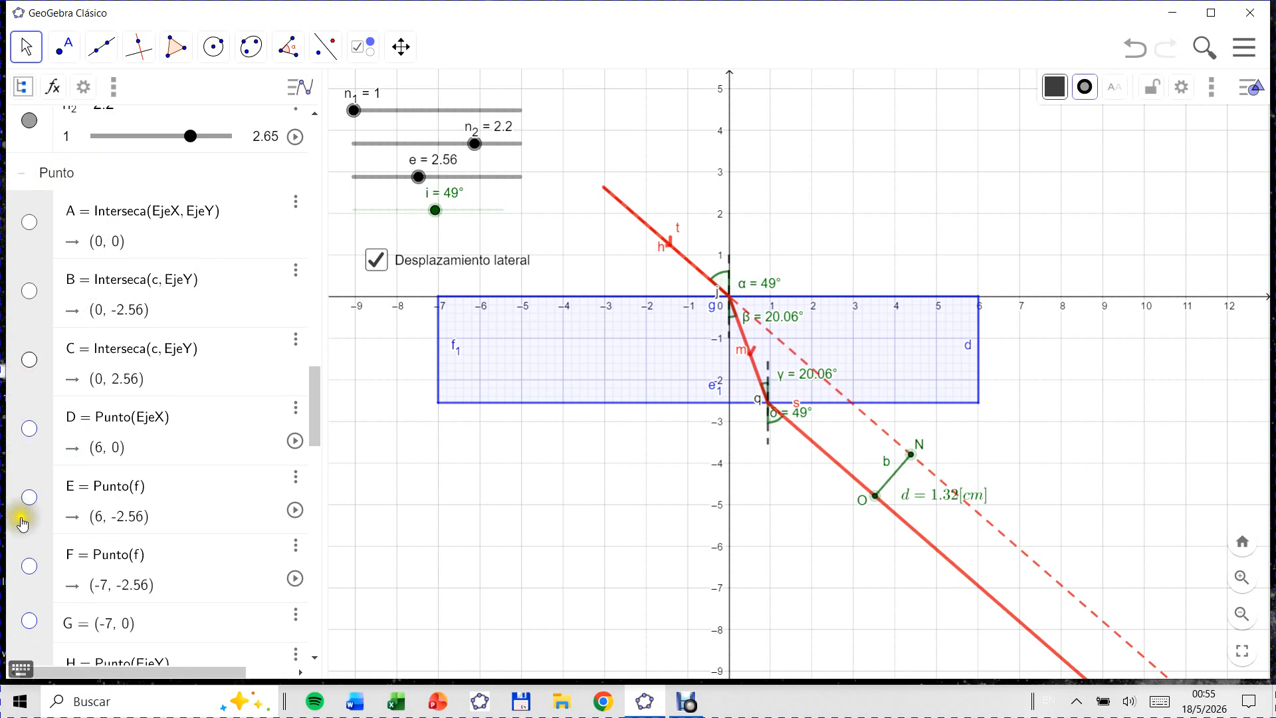
Step: Show points H' and A again and deselect everything
scroll(12, 534, down, 2)
scroll(12, 534, down, 1)
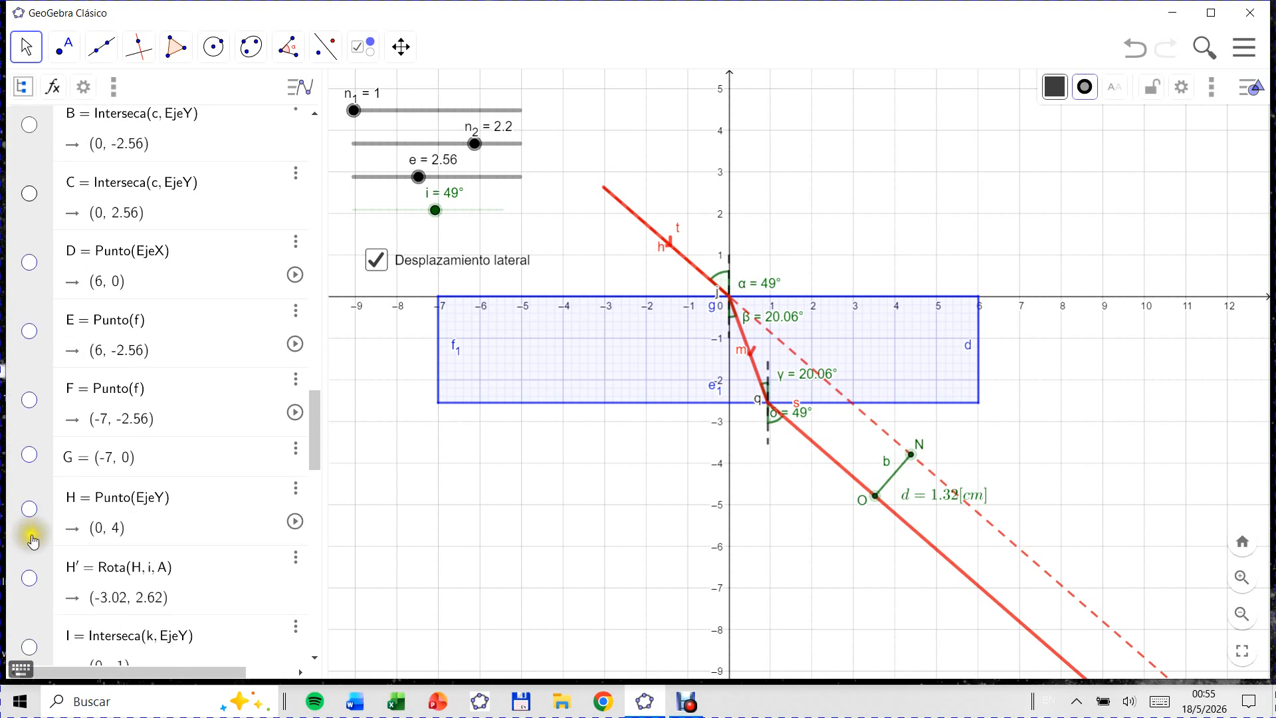
click(31, 580)
scroll(40, 505, up, 7)
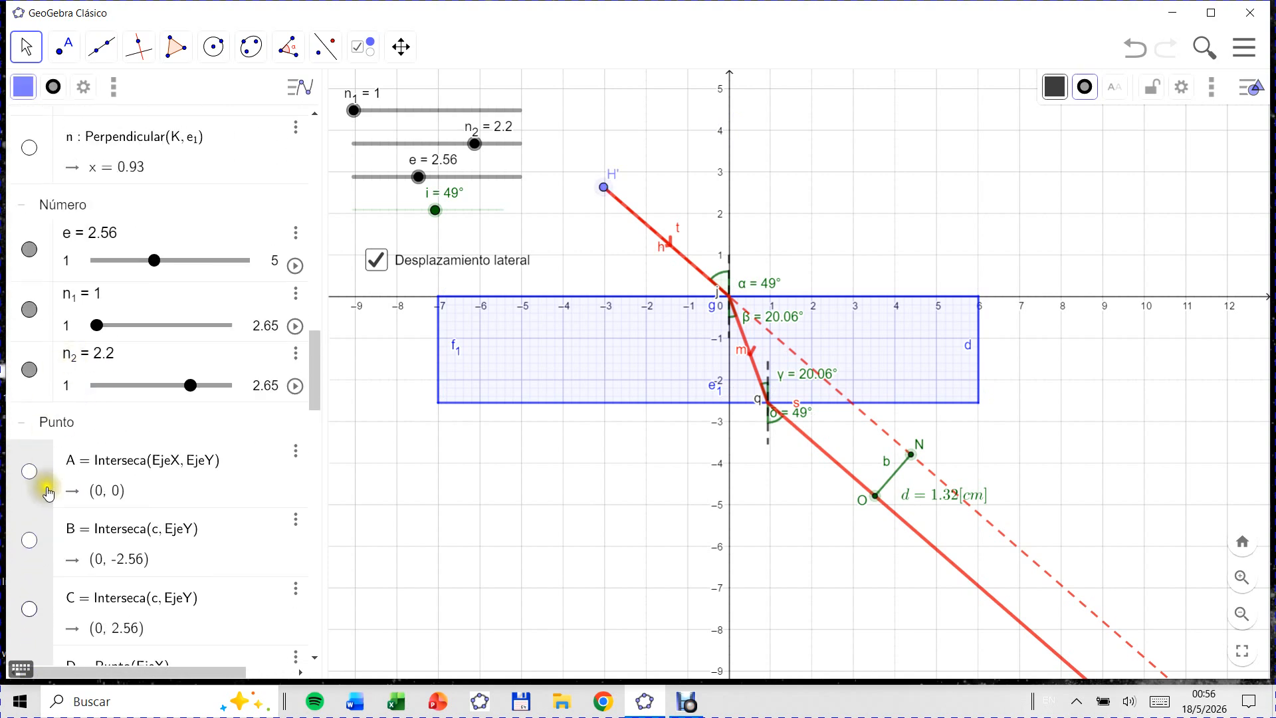
click(32, 472)
scroll(40, 439, down, 8)
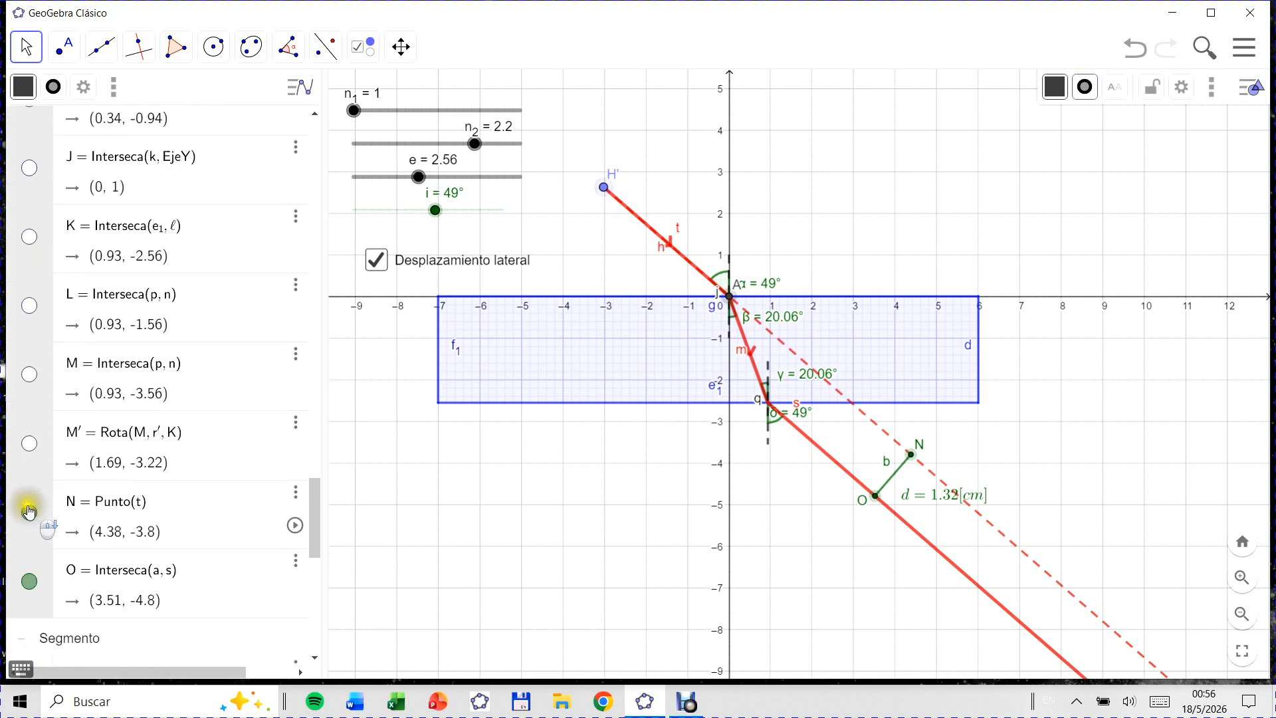
click(1059, 450)
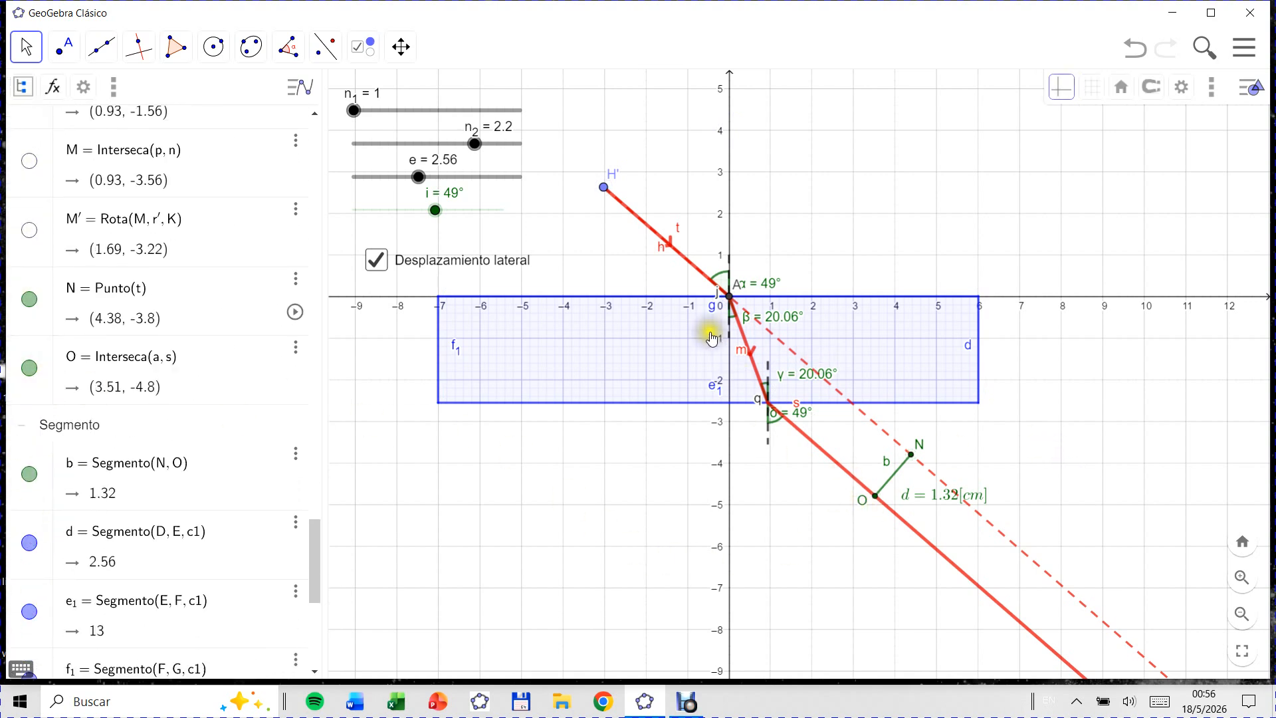
Step: Hide the labels of points O and N at the ends of the displacement segment
right_click(875, 499)
click(885, 557)
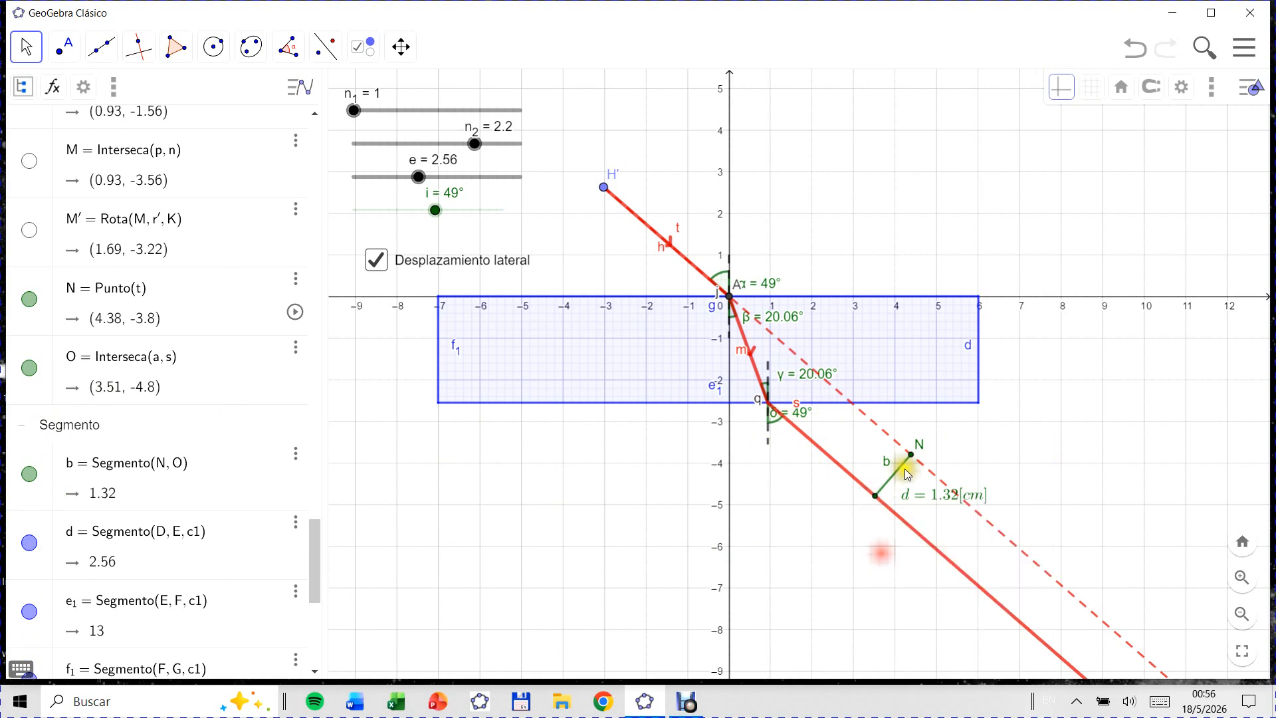
right_click(911, 455)
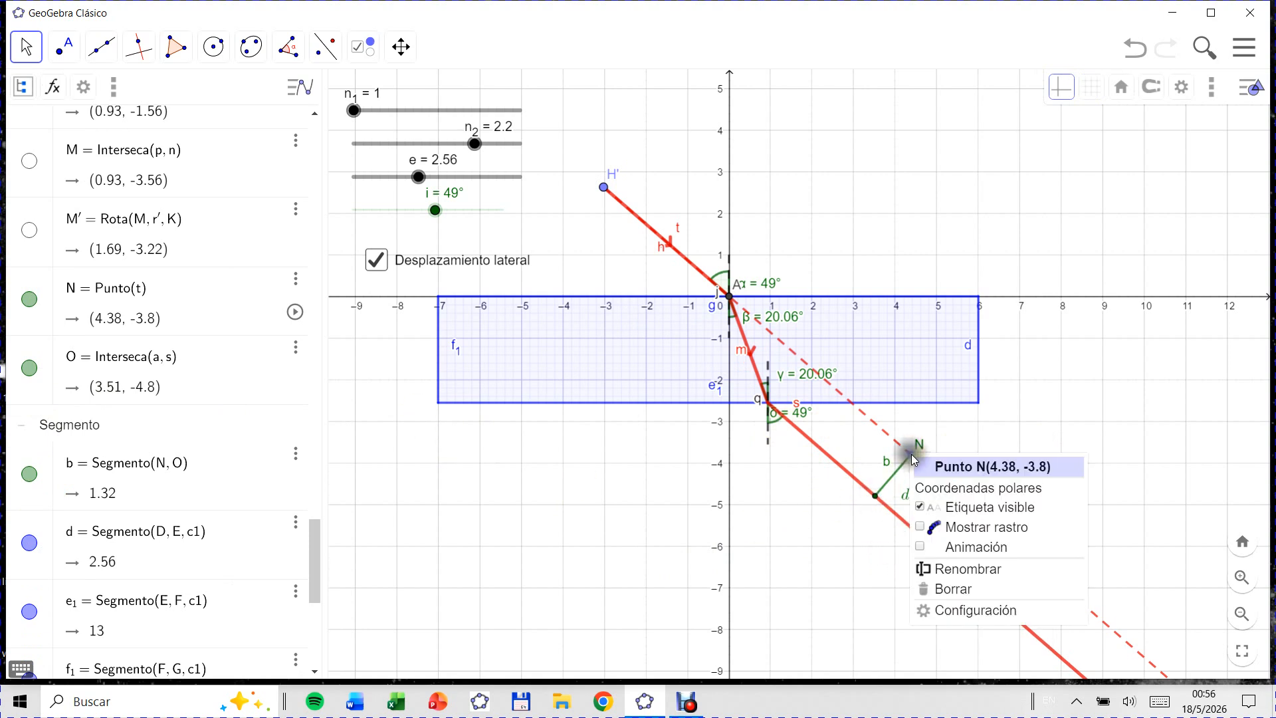
click(922, 509)
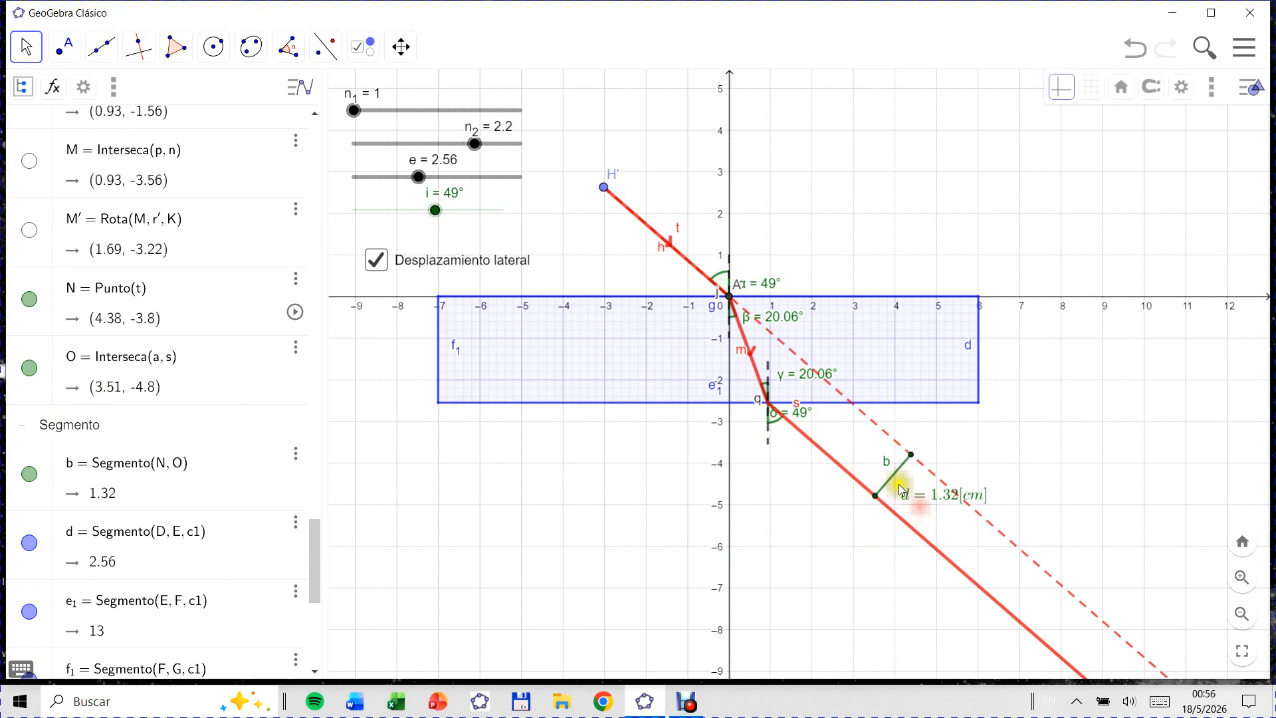
Step: Hide the labels of points A and H', and nudge the β angle label away from the refracted ray's origin
right_click(730, 299)
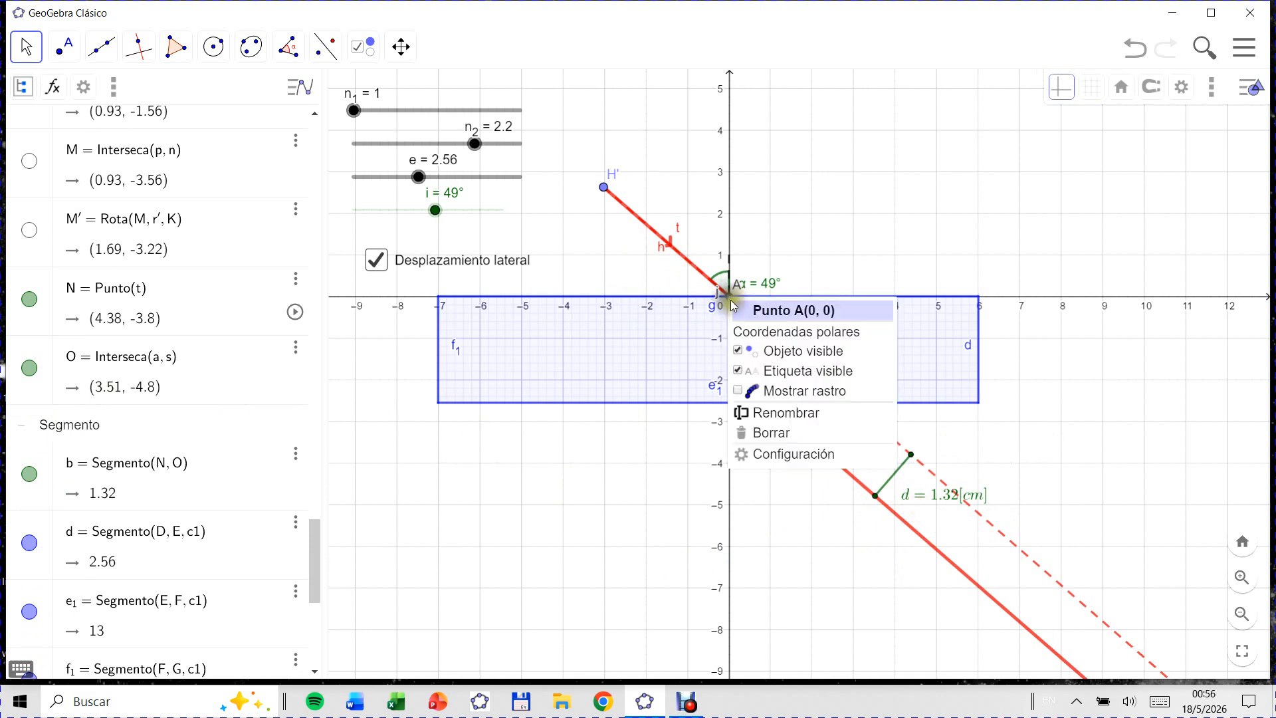
click(738, 371)
click(604, 191)
right_click(605, 193)
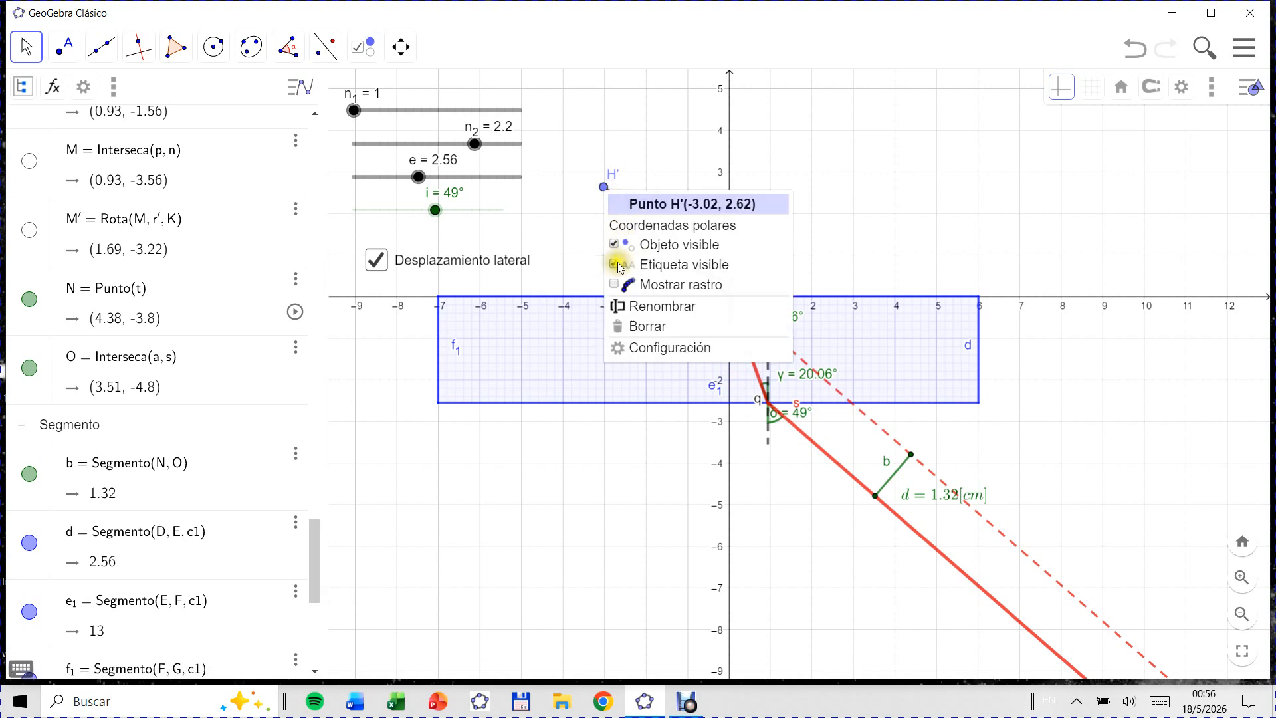
click(617, 264)
drag(766, 316, 773, 325)
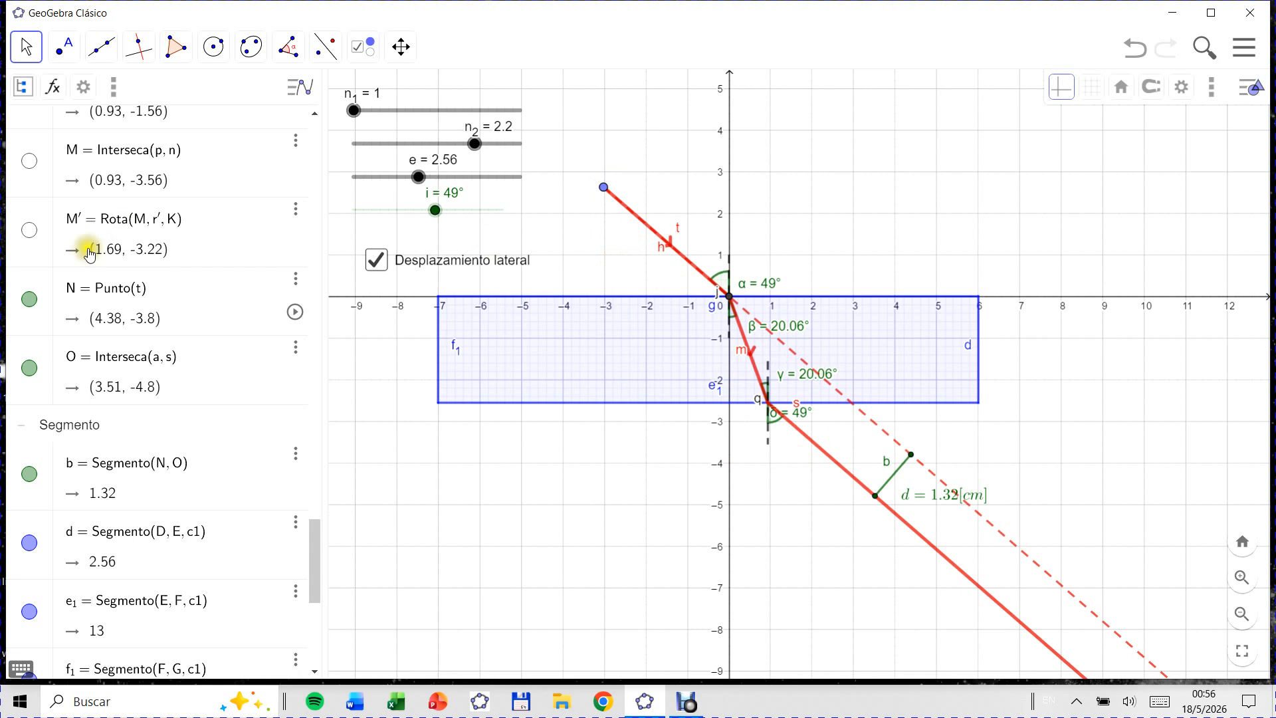
Step: Select the angles α, β, γ and δ together and set their labels to show only the value
scroll(90, 255, up, 20)
scroll(85, 356, down, 10)
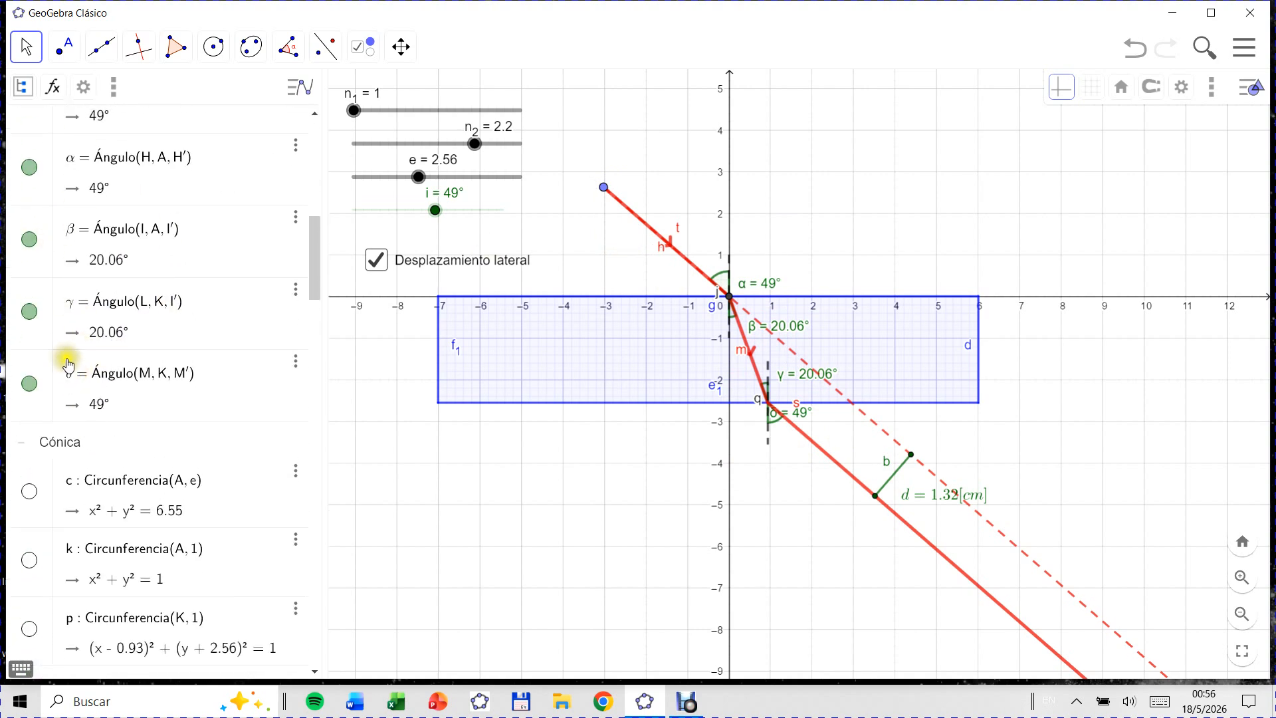
click(35, 181)
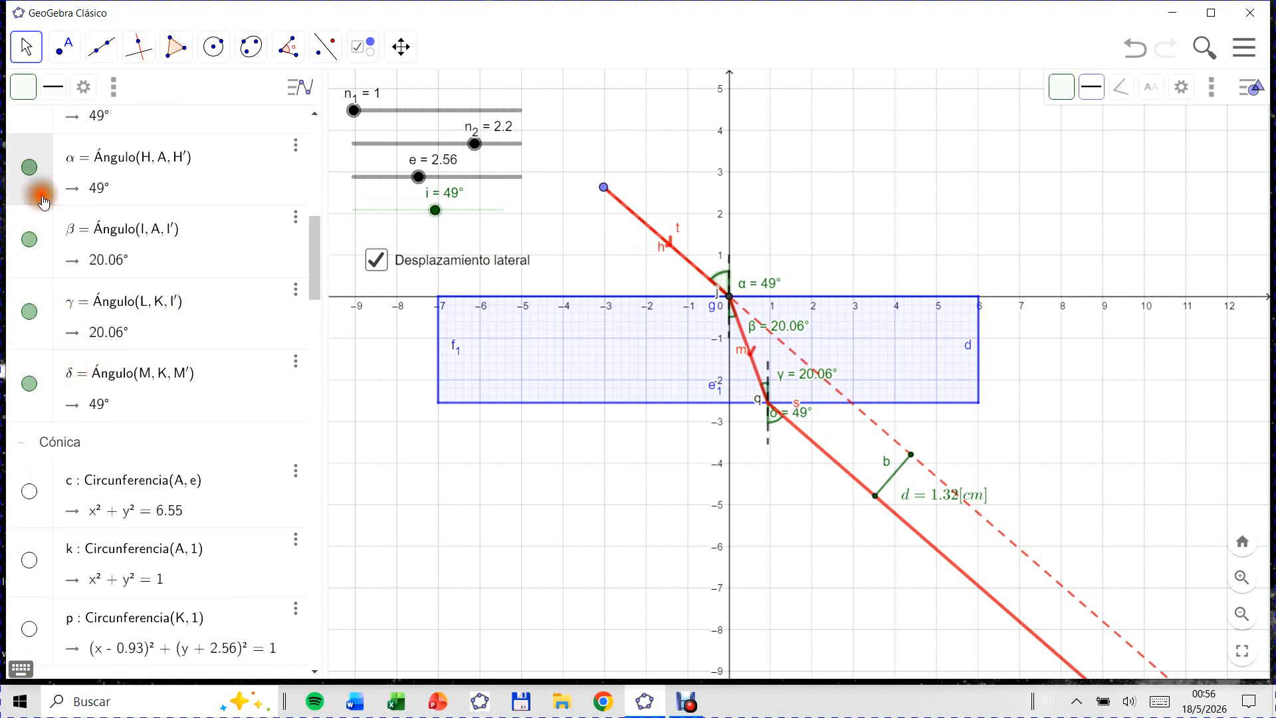
shift+click(48, 412)
click(1181, 86)
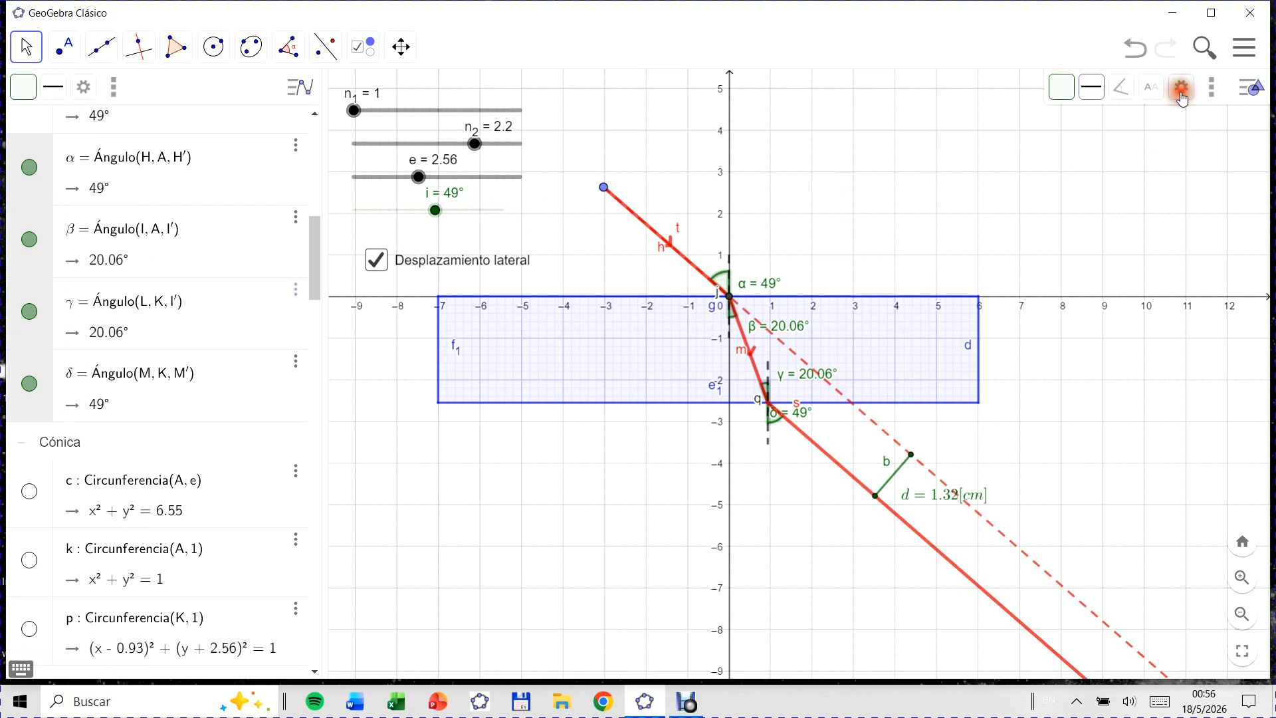
click(774, 149)
click(747, 206)
click(1256, 83)
Step: Move the value labels of angles β and α across the upper normal, to the incident ray's side
click(758, 327)
drag(759, 332, 707, 336)
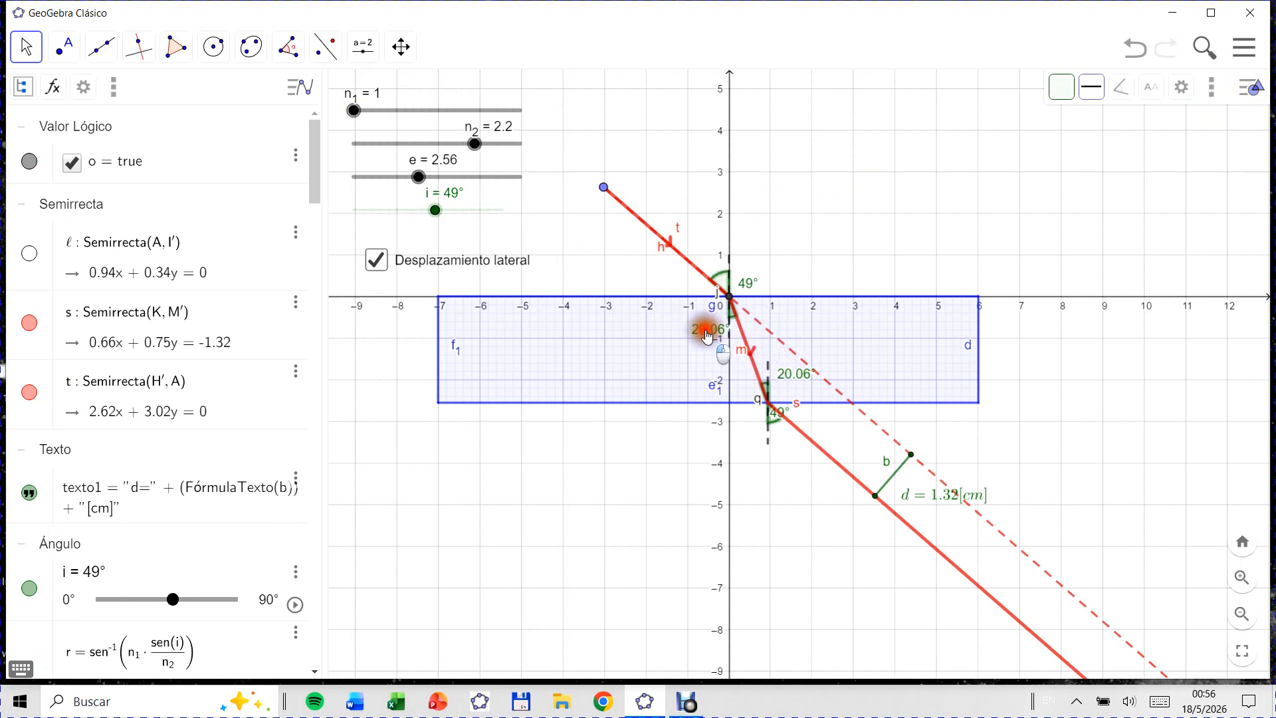
drag(748, 283, 713, 258)
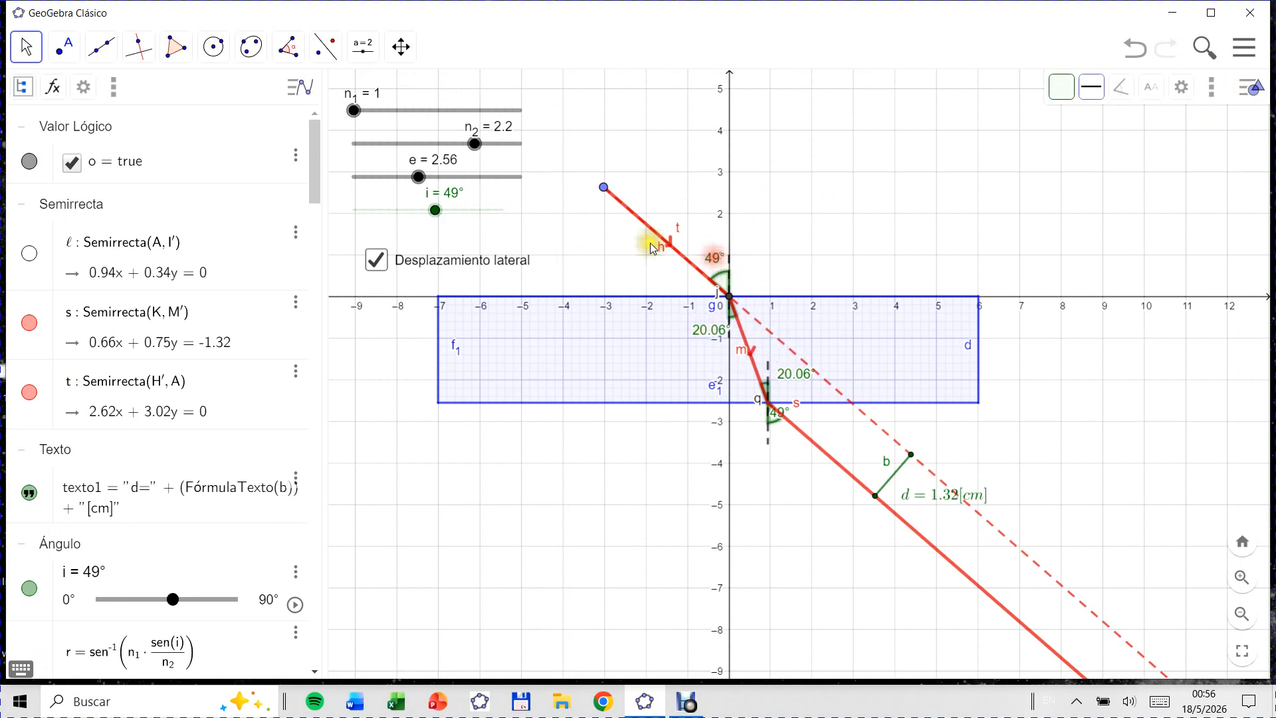
Step: Hide the labels of the overlapping incident ray objects t and h and of the emergent ray s
right_click(651, 231)
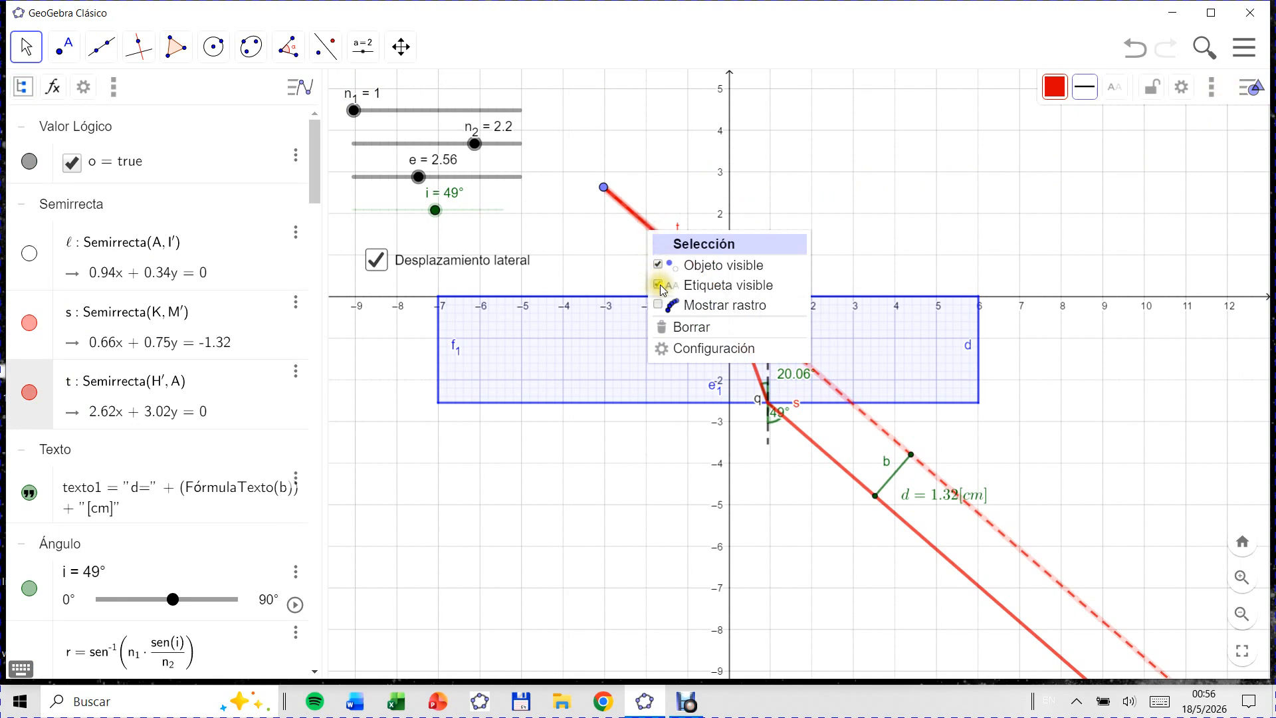
click(659, 286)
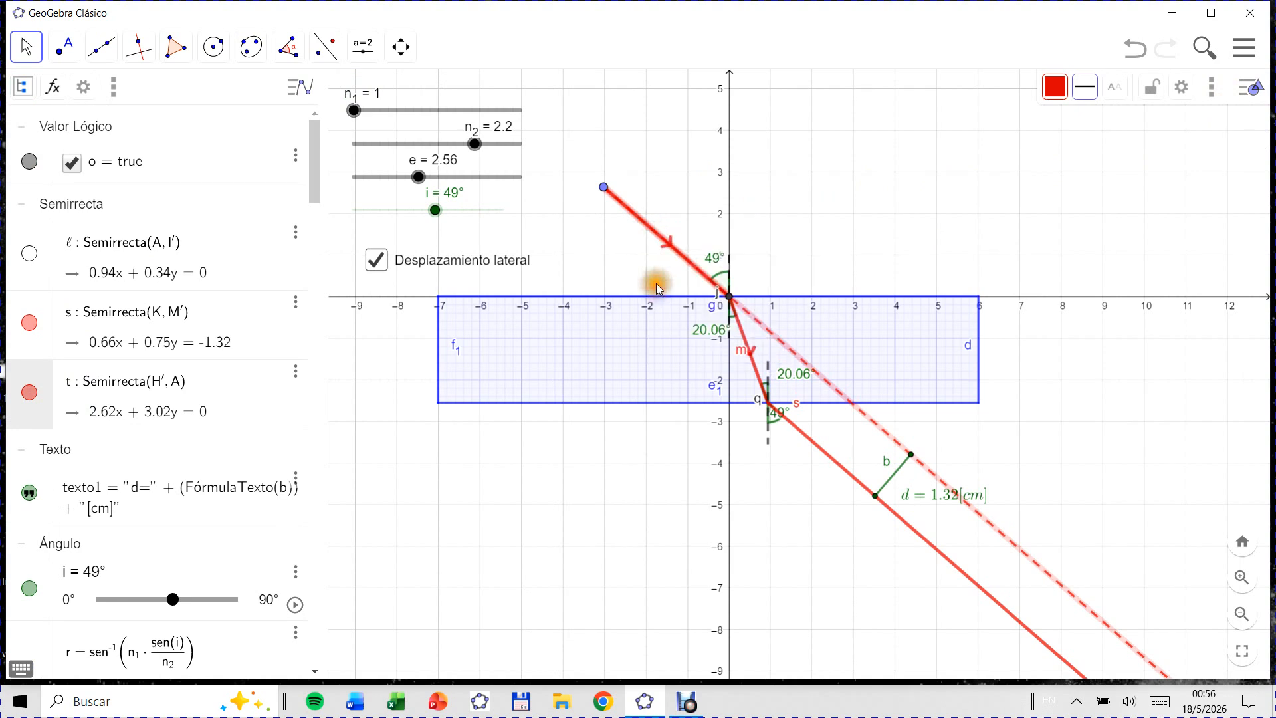
click(924, 445)
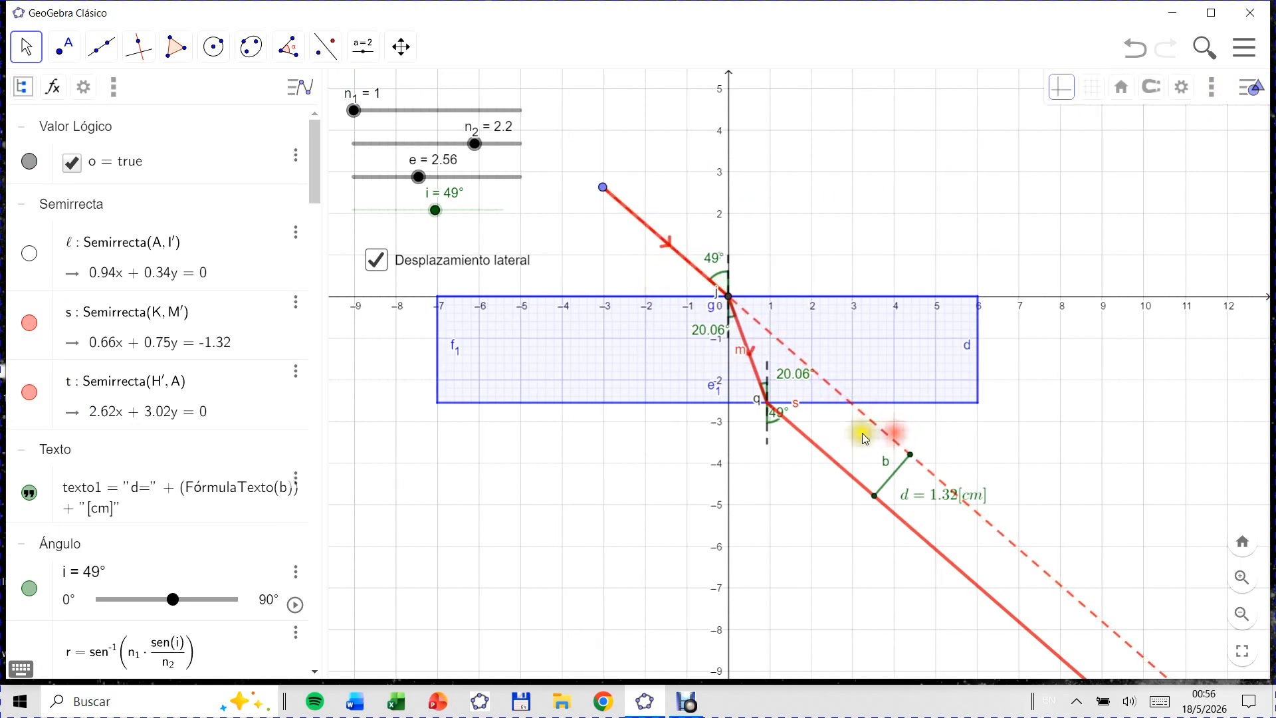
right_click(809, 445)
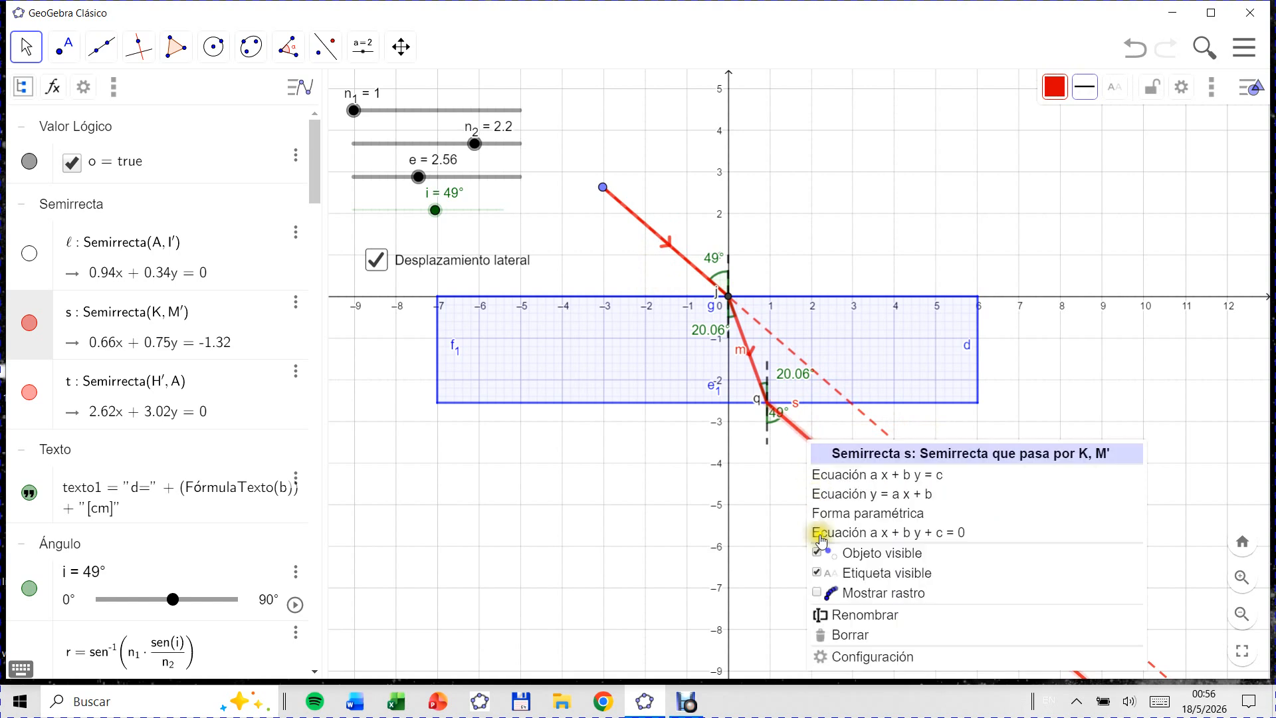
click(817, 574)
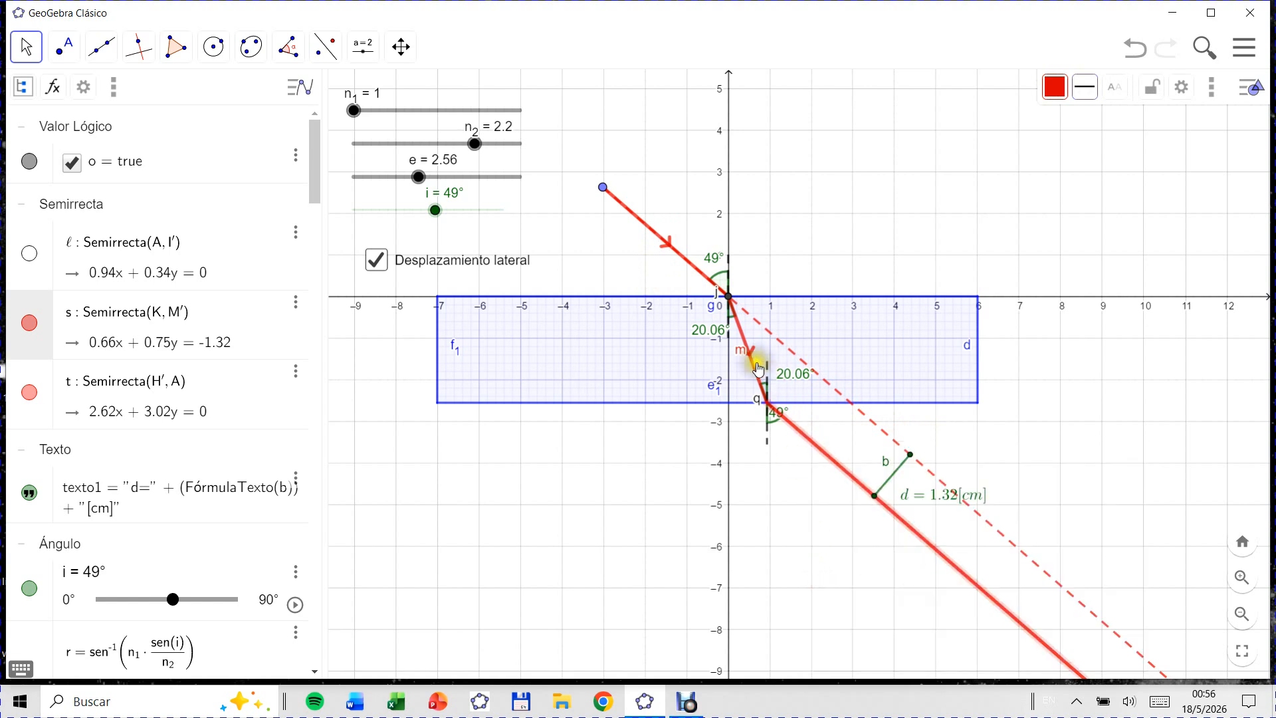
Step: Hide the label of segment m, the refracted ray inside the slab
right_click(750, 359)
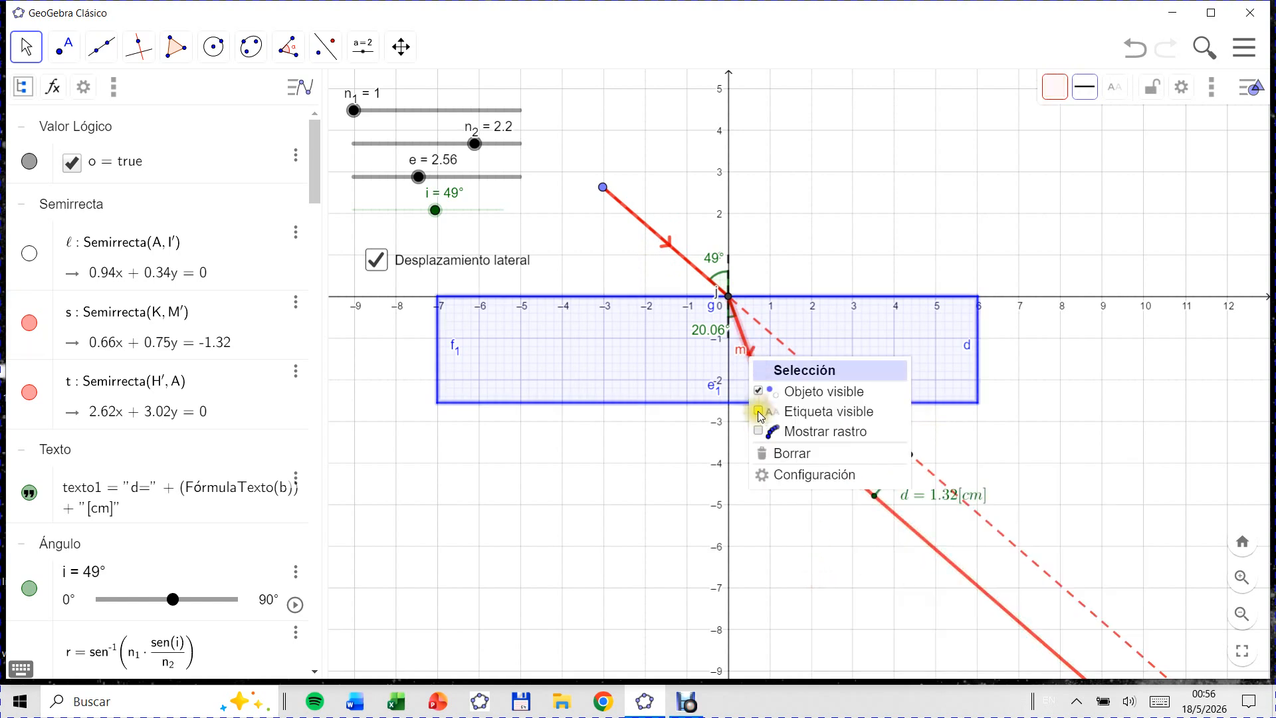
click(761, 415)
click(783, 521)
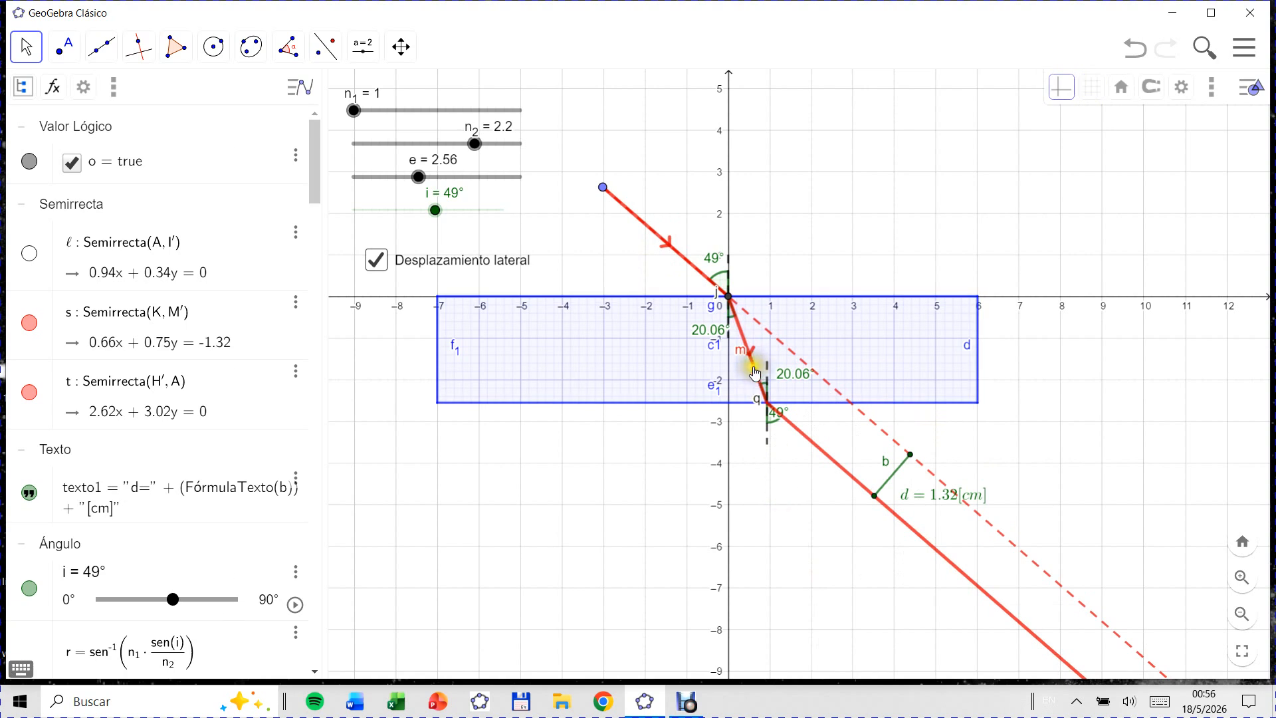
right_click(753, 367)
click(765, 417)
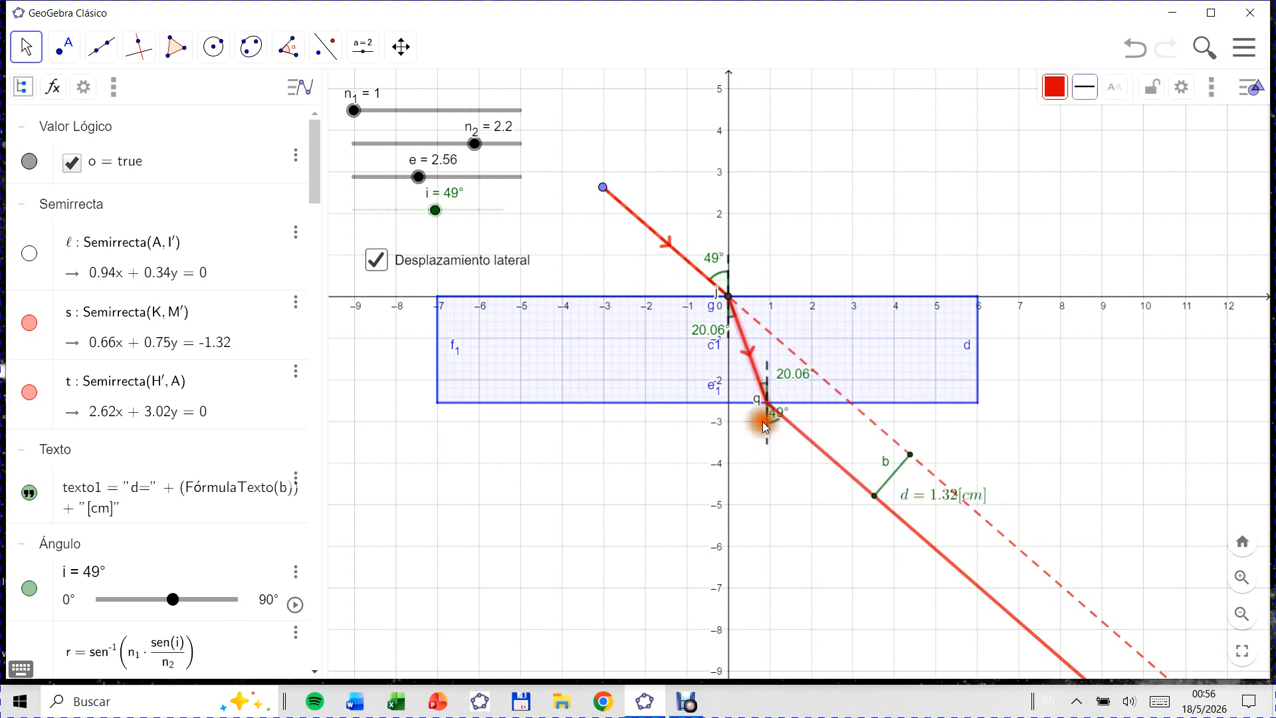
Step: Select the slab's four edges together, hide their labels, and clear the selection
scroll(45, 458, down, 10)
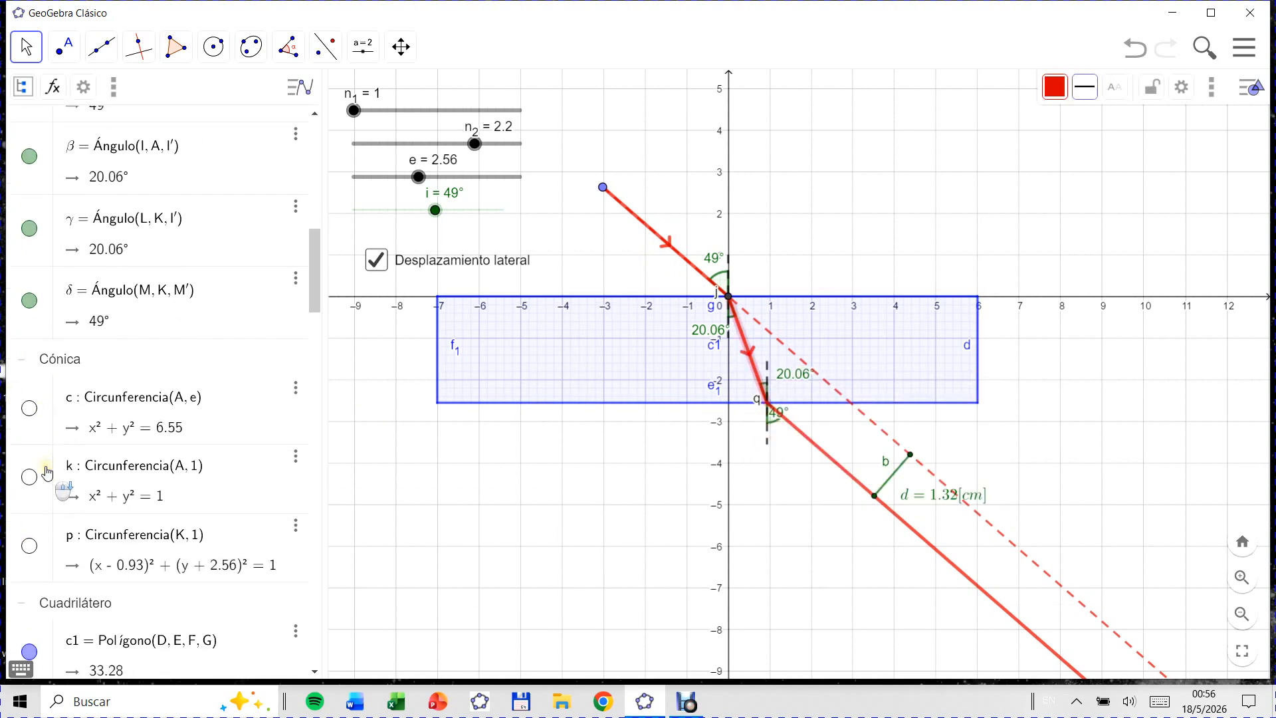
scroll(46, 472, down, 15)
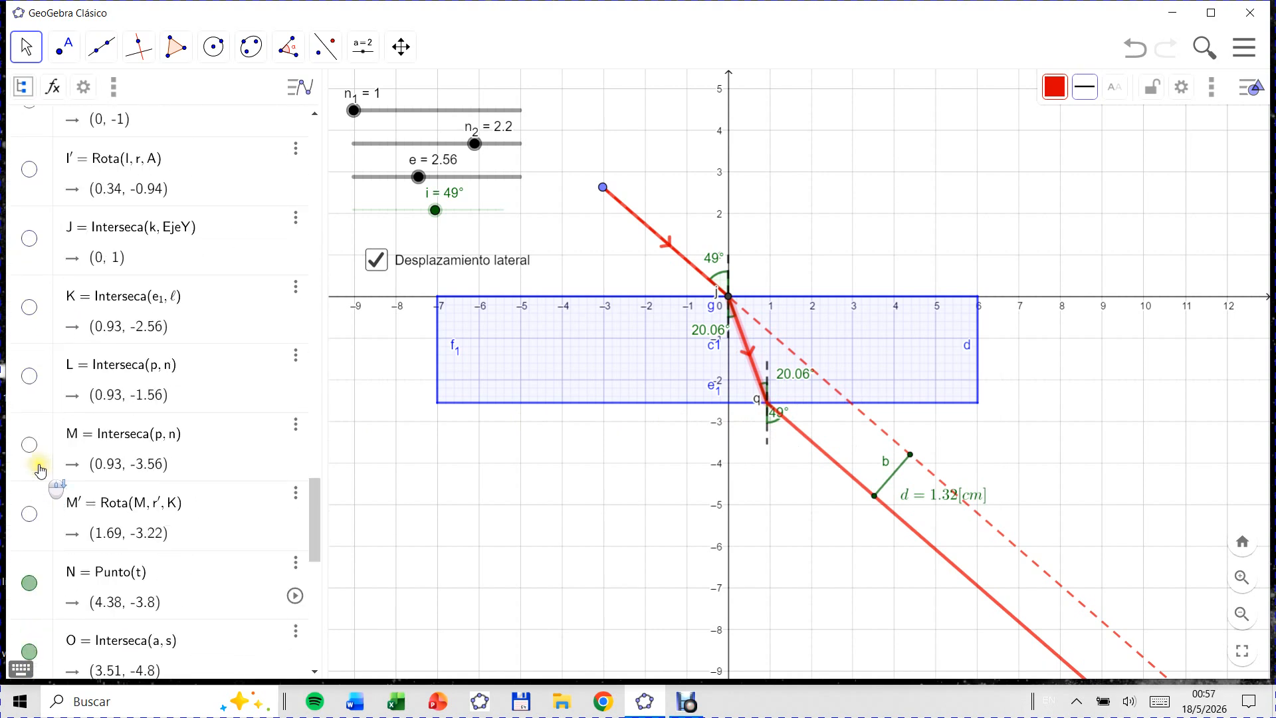
scroll(40, 470, down, 3)
click(438, 364)
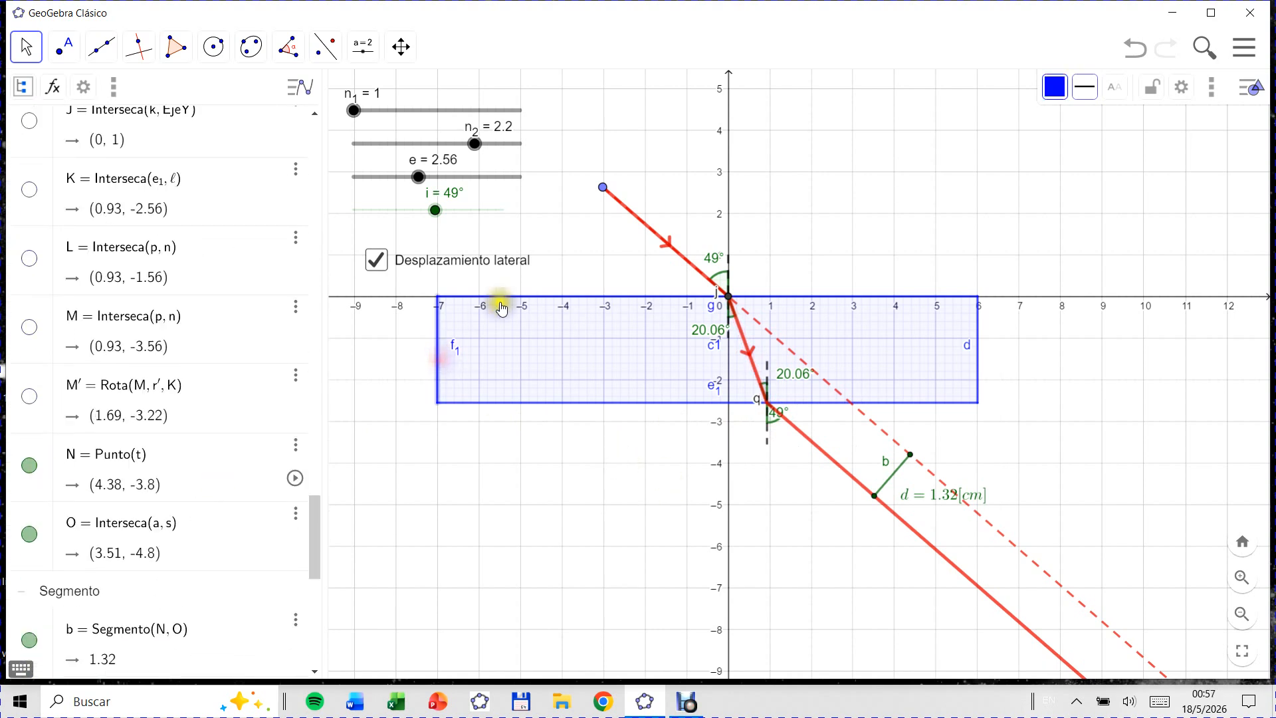
click(561, 302)
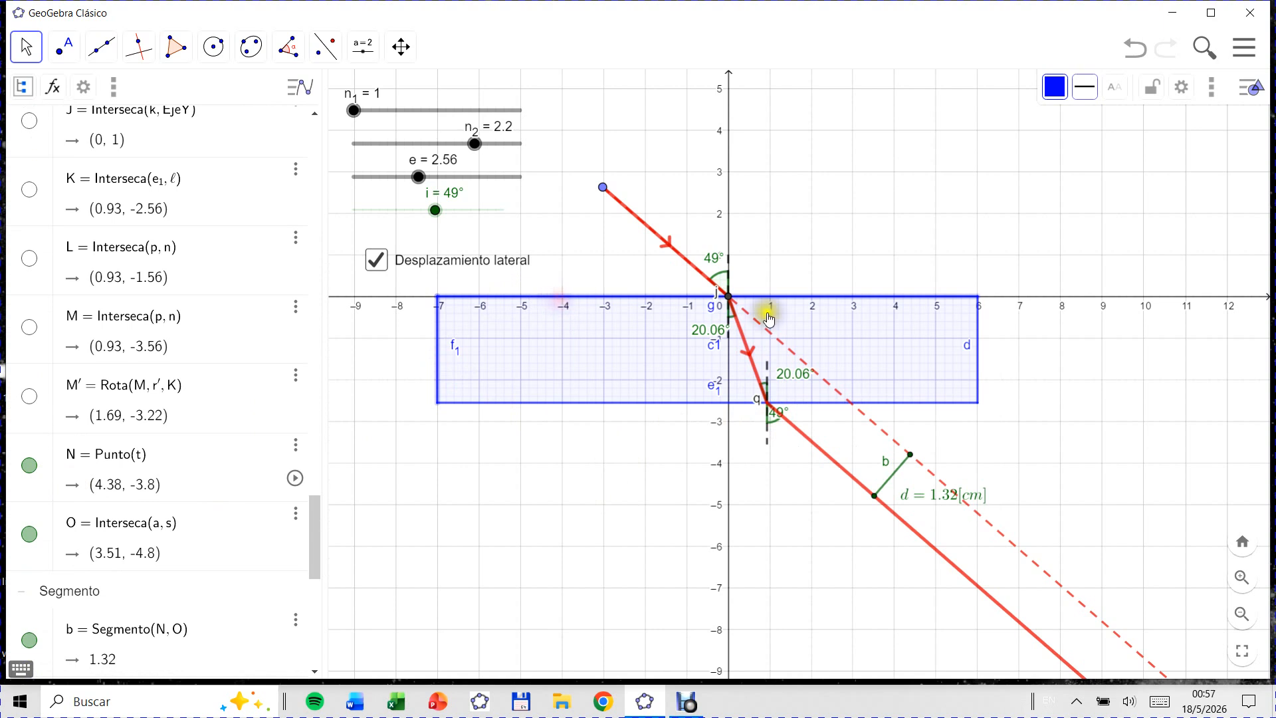
click(958, 403)
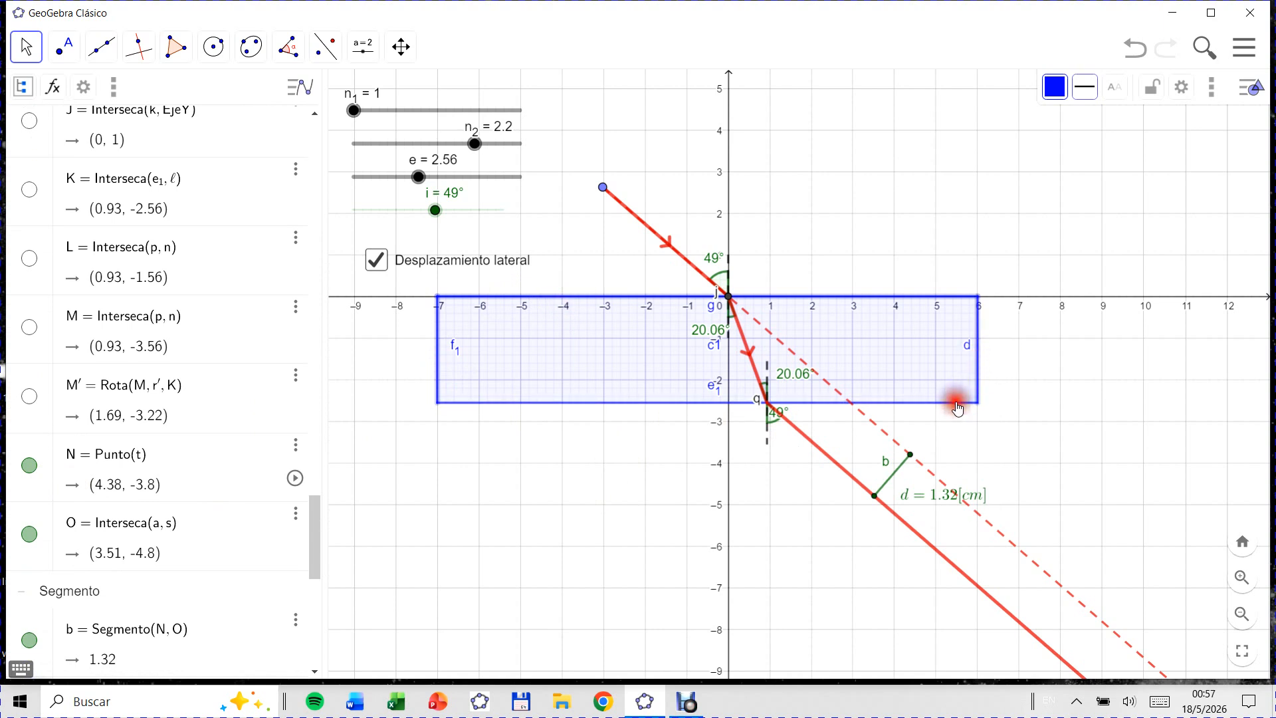
right_click(957, 407)
click(965, 457)
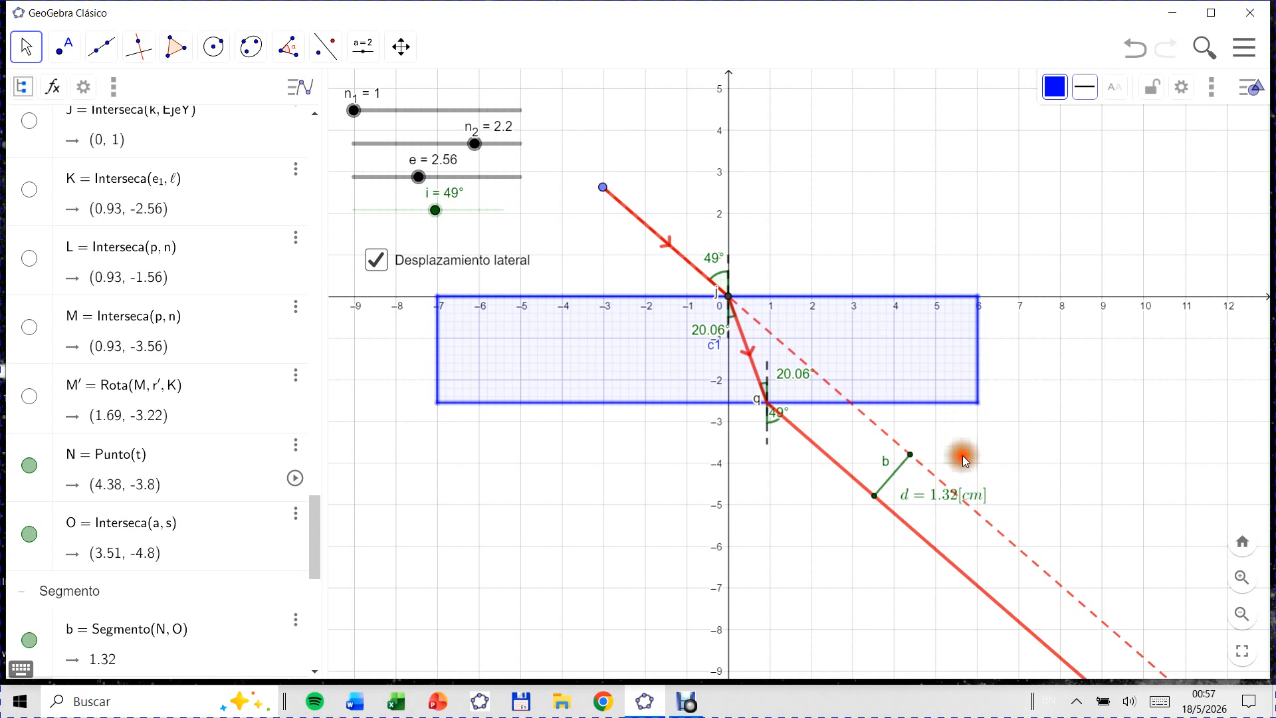
click(980, 450)
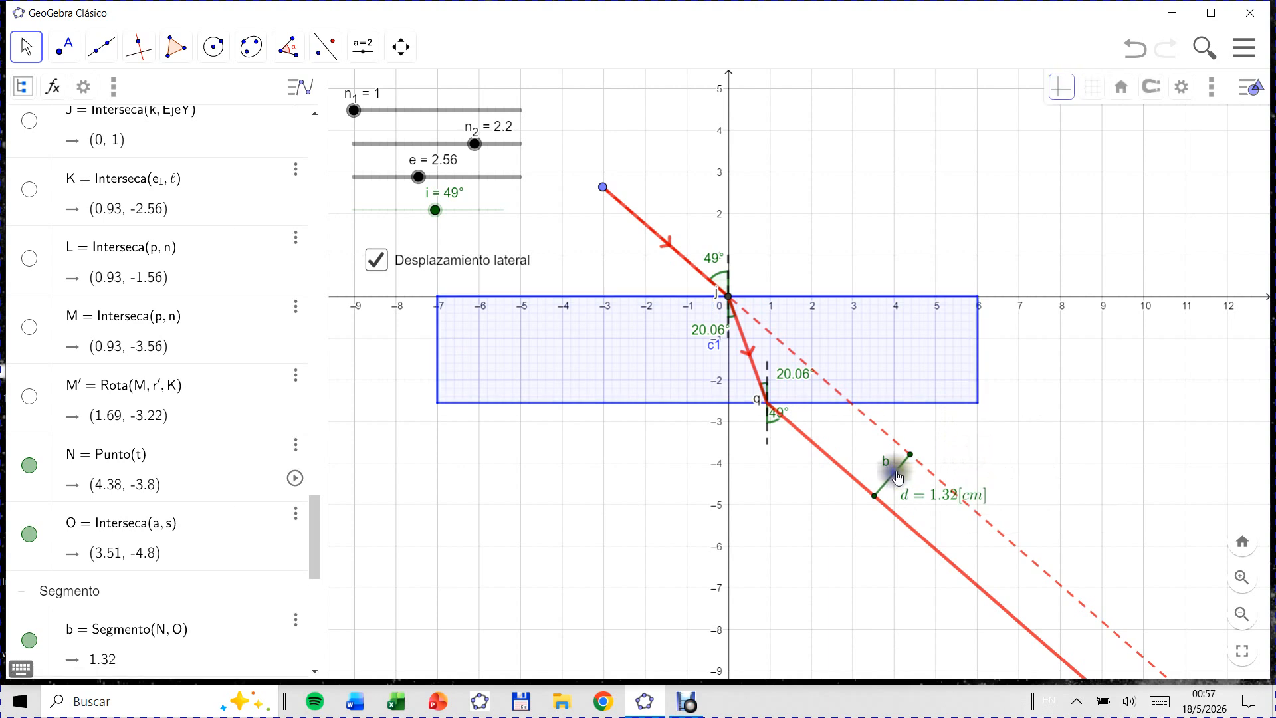
Step: Hide the label of segment b and reposition the δ and γ value labels around the lower normal
right_click(895, 476)
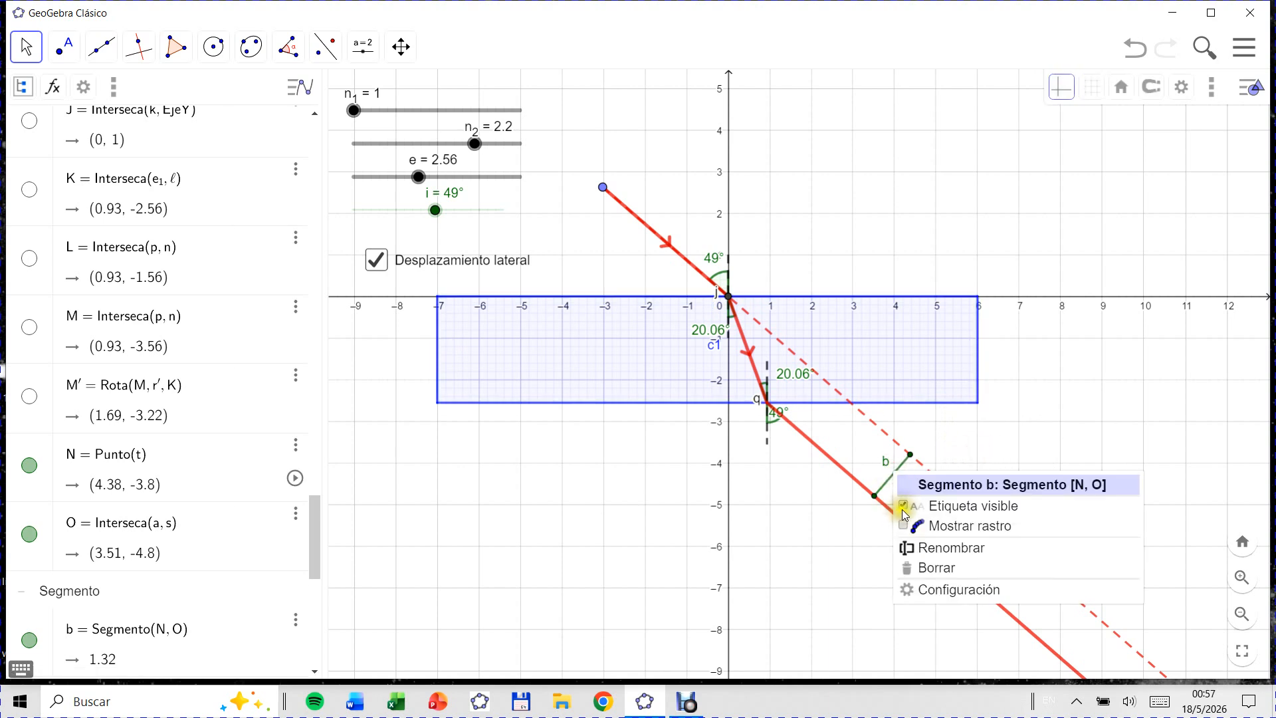
click(902, 504)
click(771, 408)
drag(785, 421, 786, 442)
drag(795, 372, 767, 370)
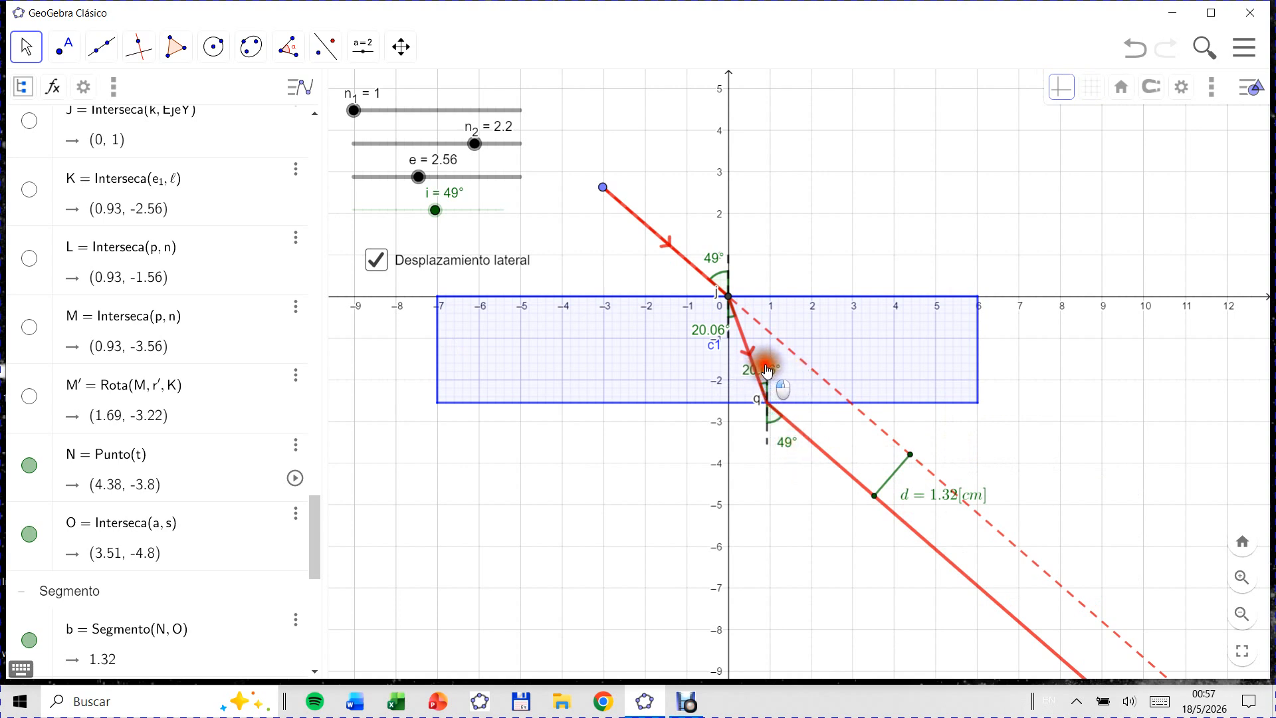
Step: Hide the labels of the lower normal q and the slab polygon c1
right_click(769, 444)
click(781, 499)
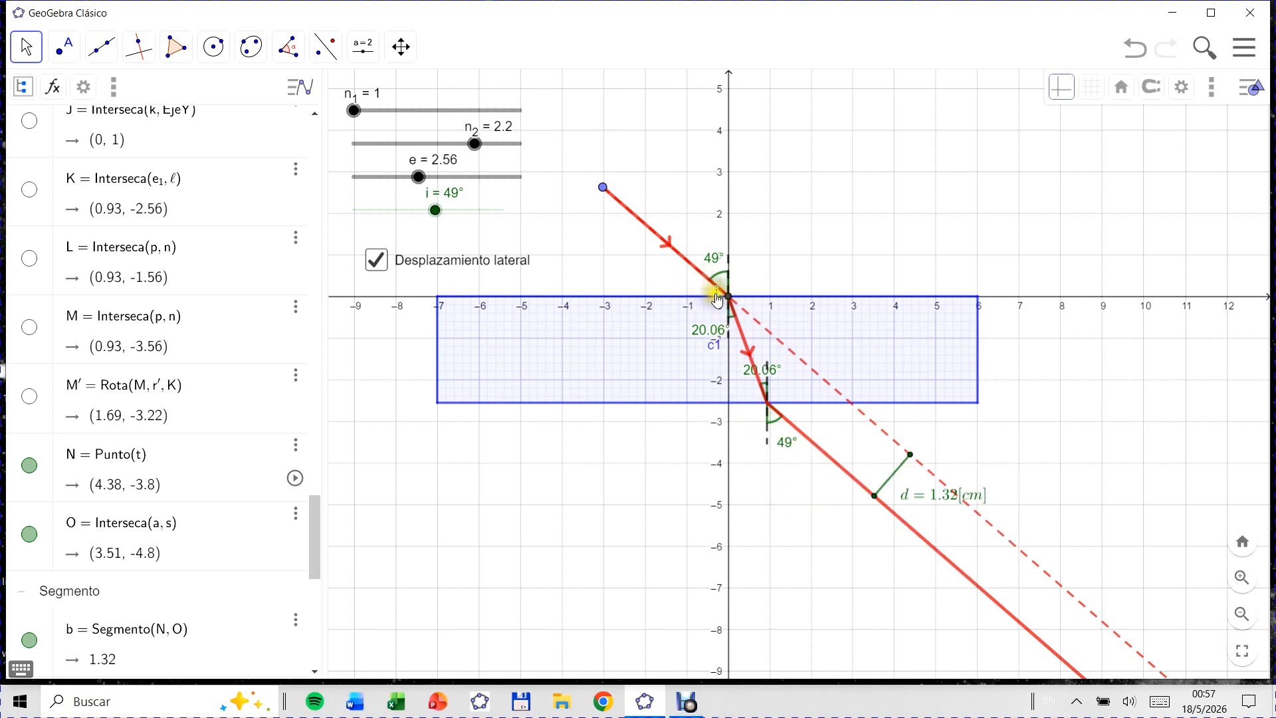
right_click(997, 530)
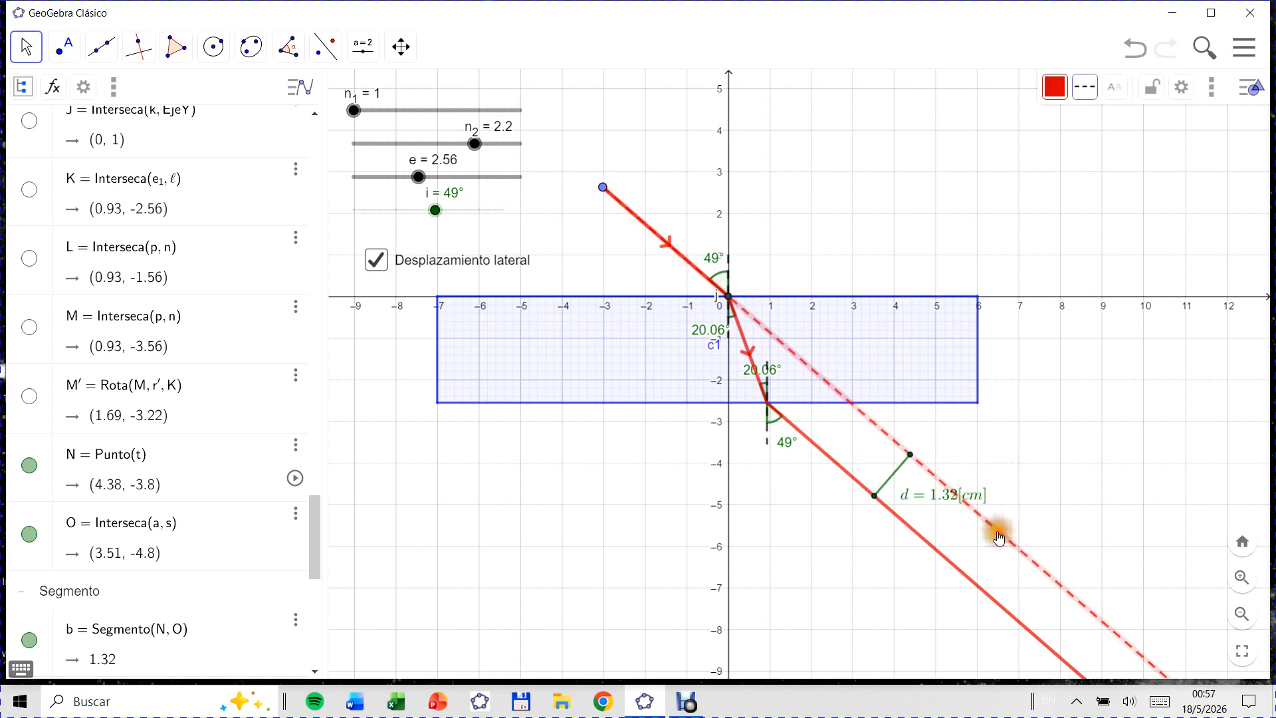
click(945, 611)
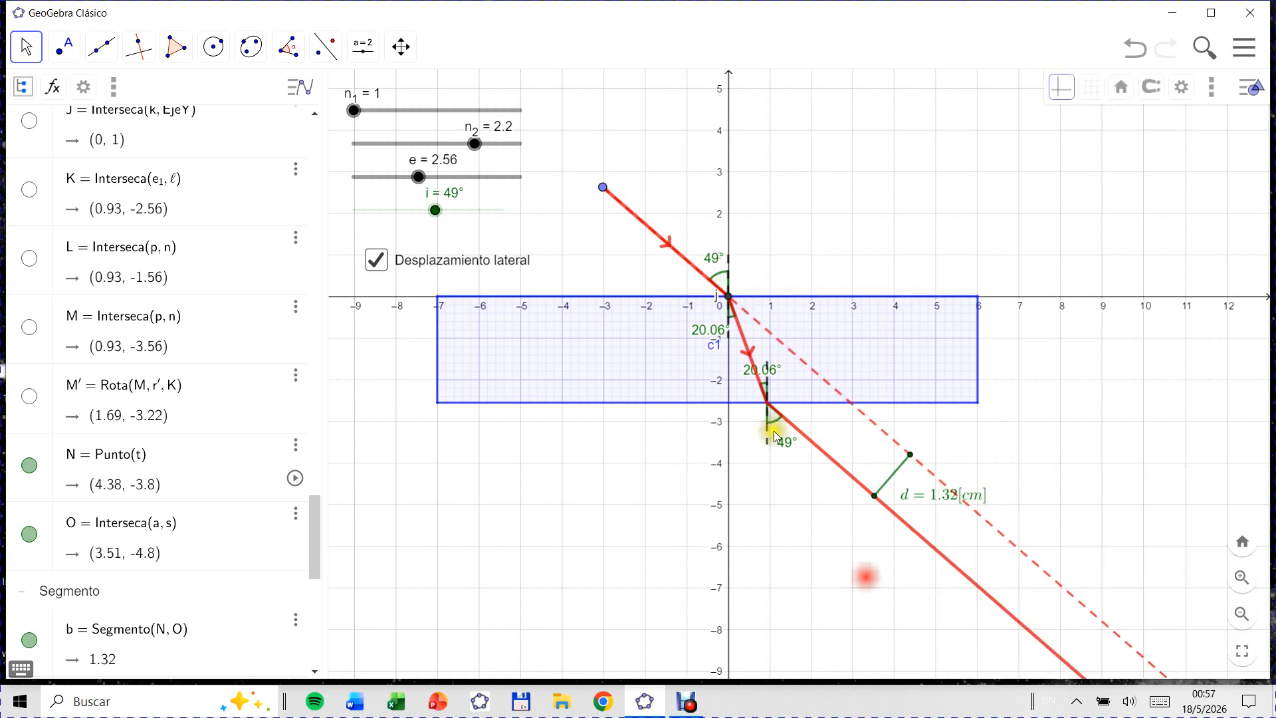
right_click(679, 254)
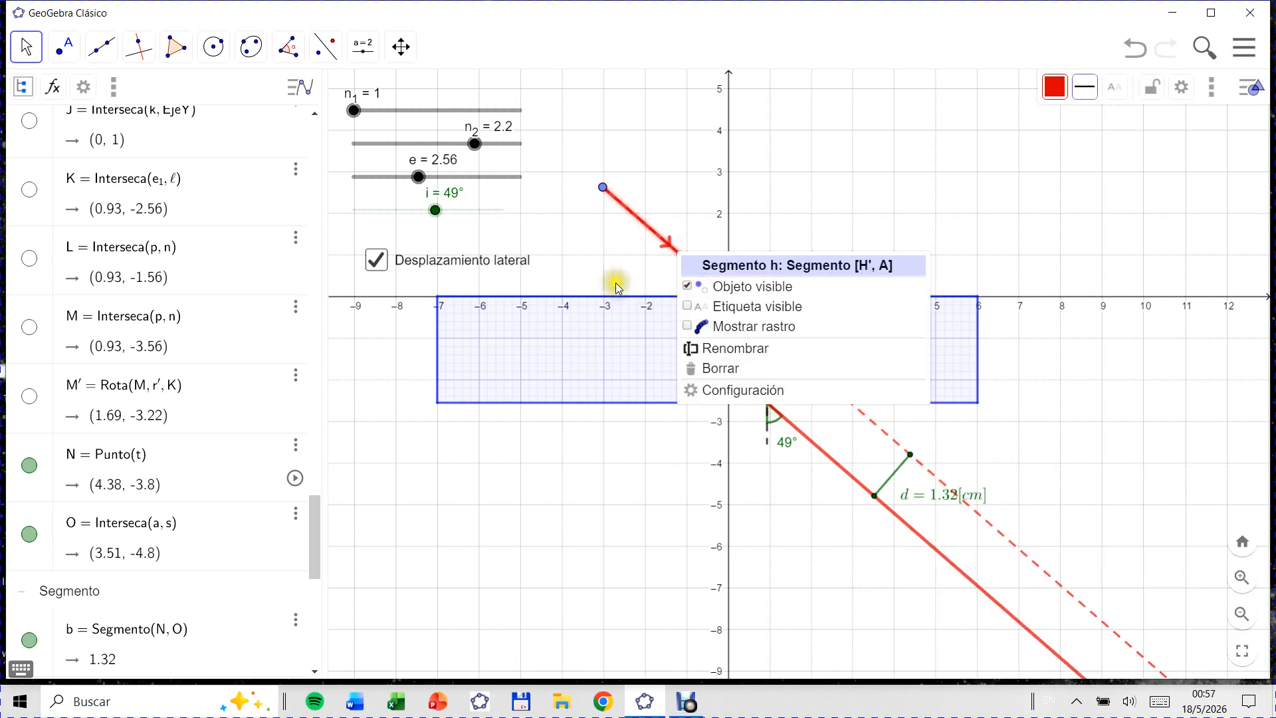
click(581, 242)
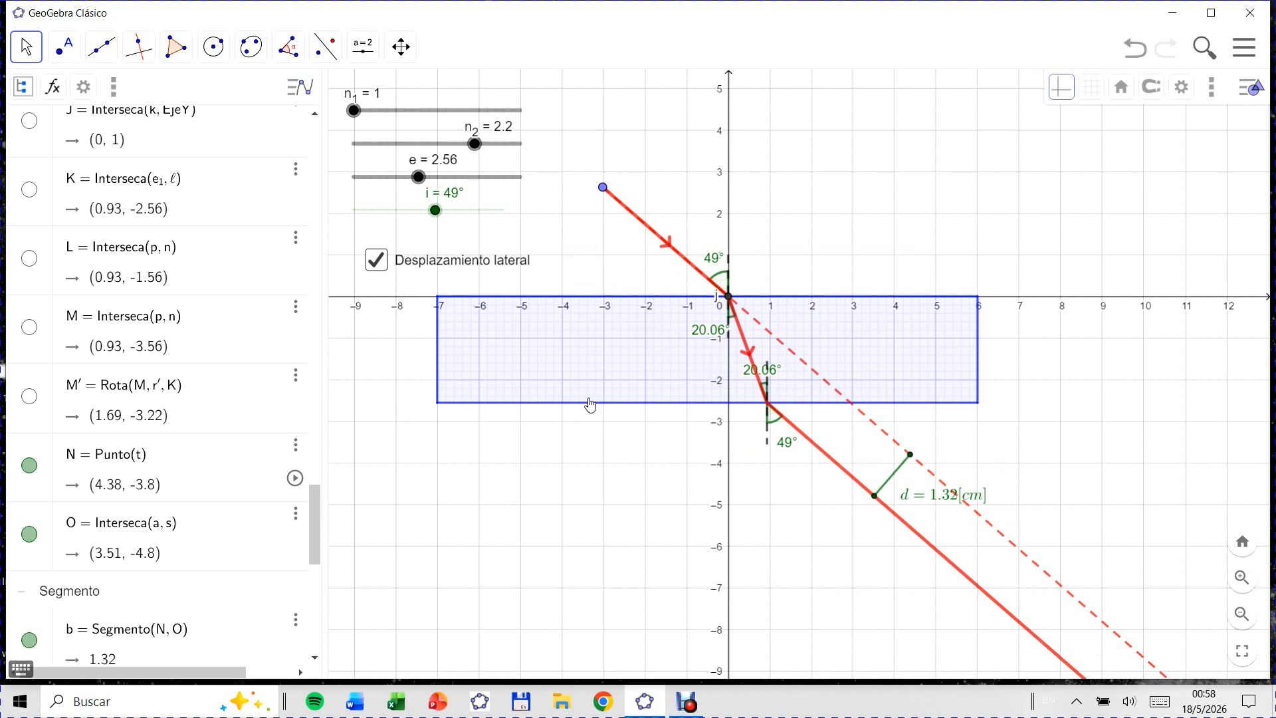
Step: Hide the coordinate axes and set the graphics view to show no grid
click(1062, 87)
click(1092, 87)
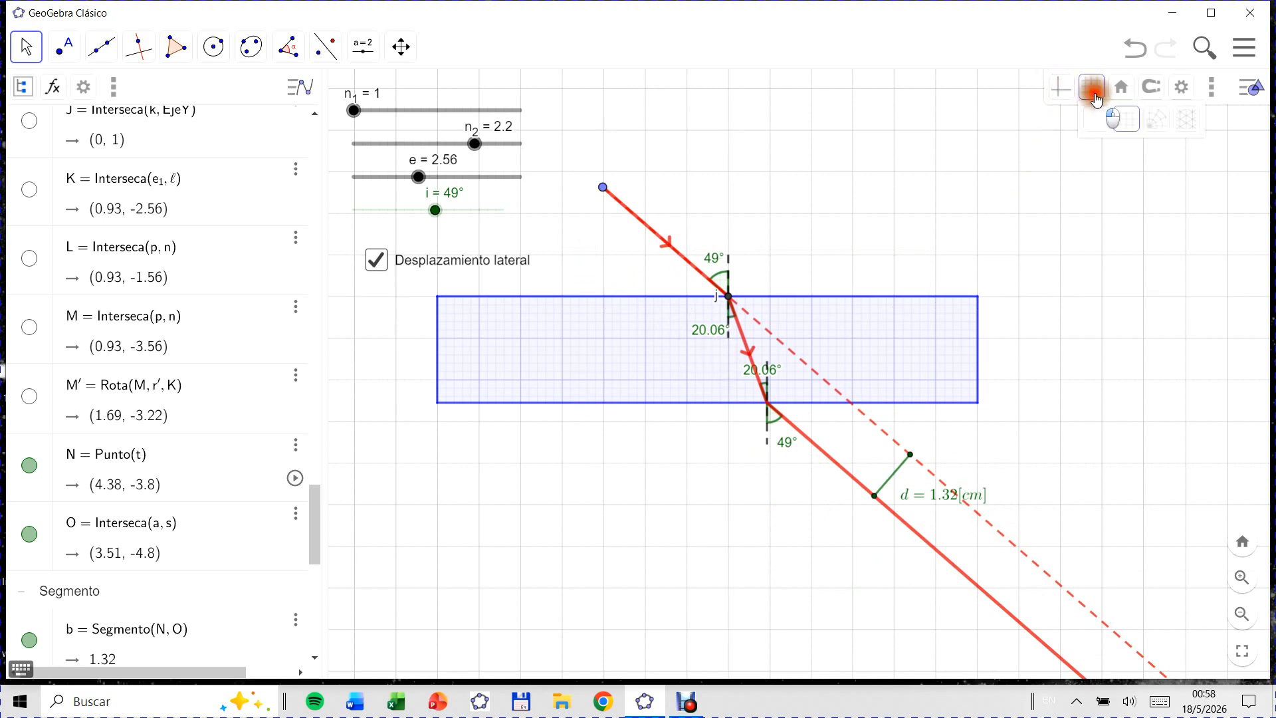
click(1096, 119)
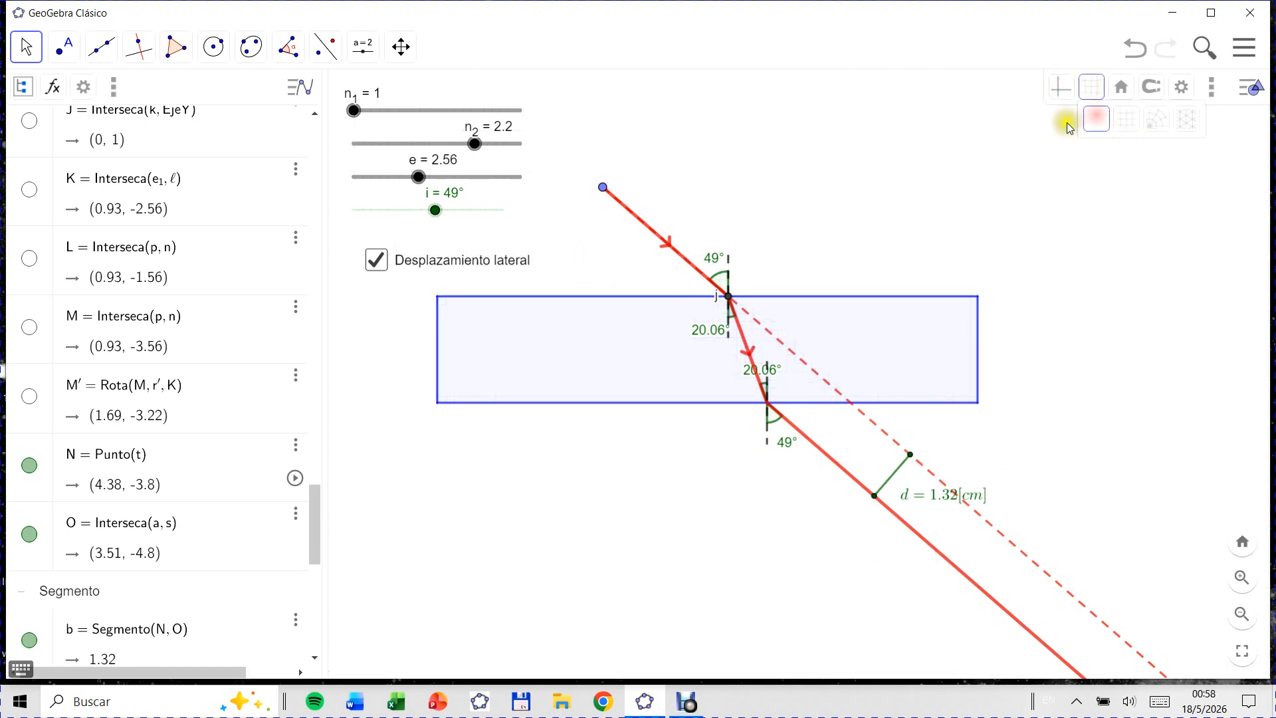
Step: Uncheck "Desplazamiento lateral" and move the γ value label across the lower normal, clear of the refracted ray
click(379, 267)
click(381, 268)
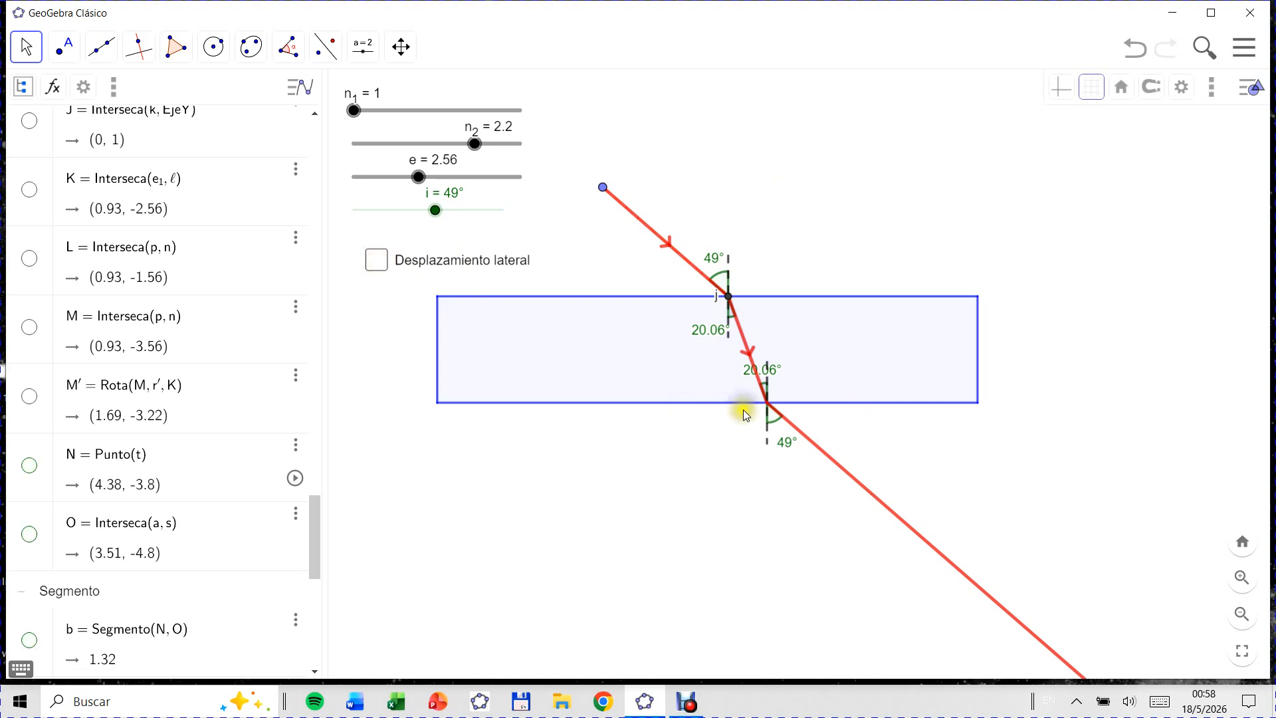
drag(776, 379, 812, 385)
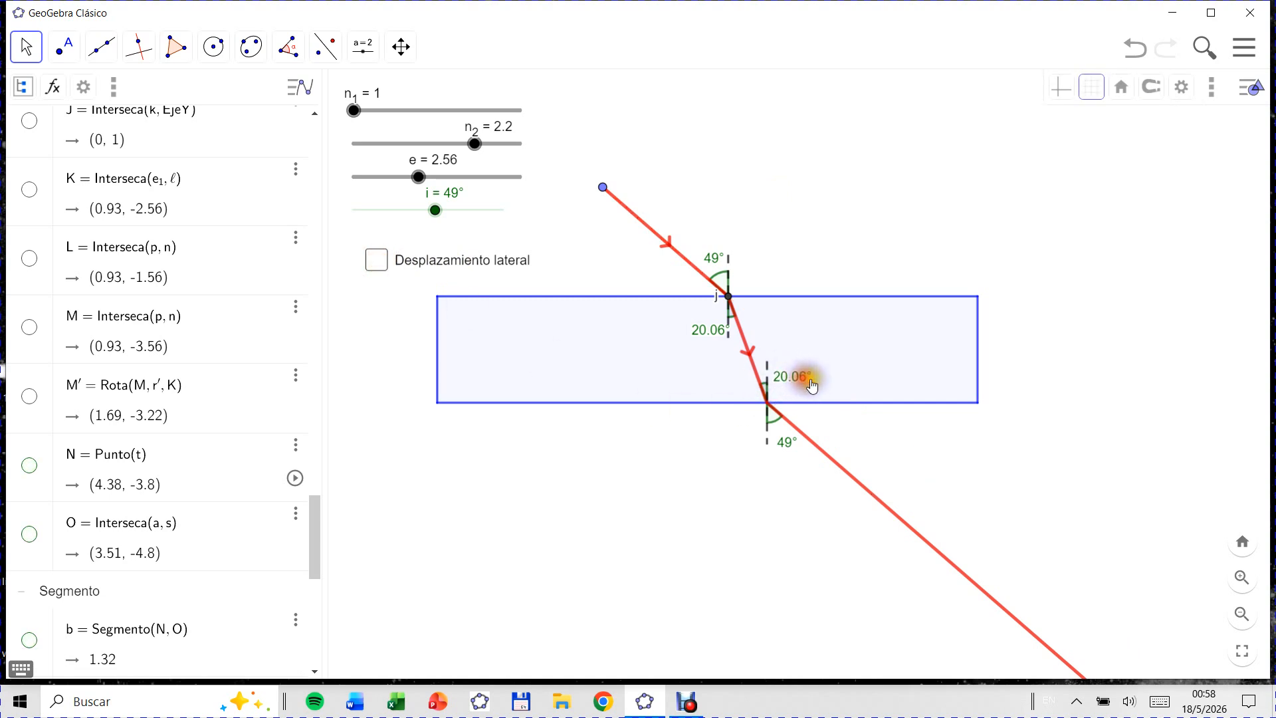